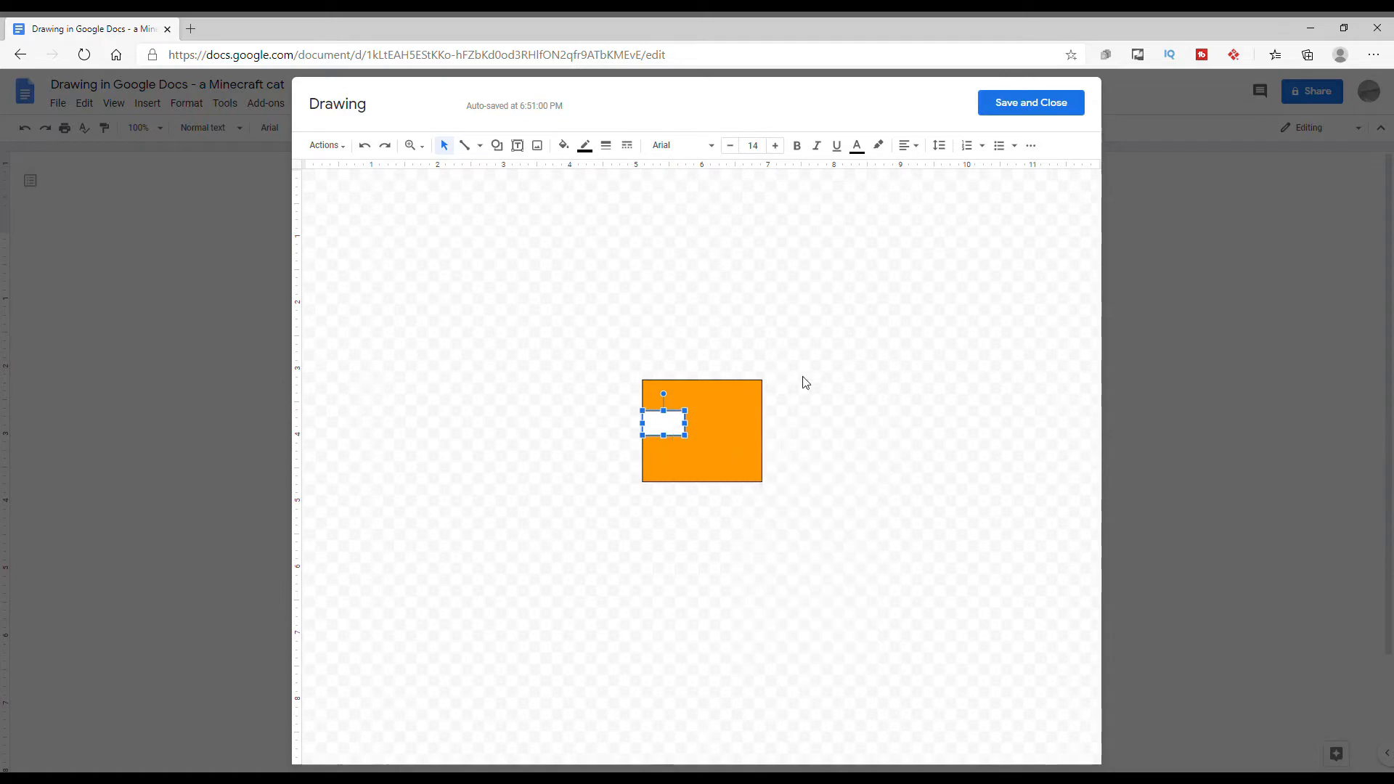
- Paste a copy of the white eye rectangle and align it with the orange head's right edge, level with the left eye
right_click(803, 376)
click(840, 436)
drag(700, 435, 756, 441)
click(840, 390)
- Draw a small rectangle over the inner end of the left white eye and fill it green as the pupil
click(498, 145)
mouse_move(540, 168)
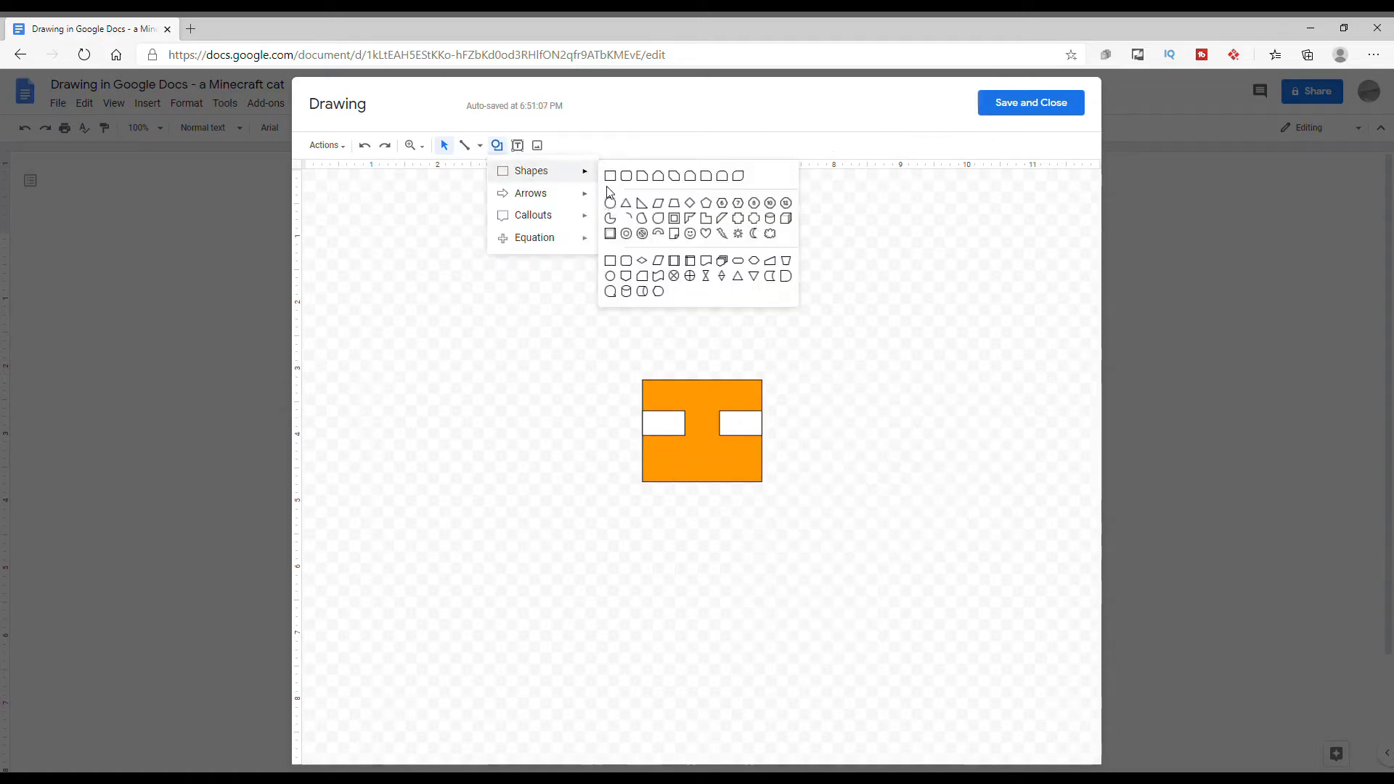
click(613, 175)
drag(624, 276, 644, 292)
mouse_move(689, 447)
mouse_down()
mouse_move(685, 425)
mouse_move(679, 436)
mouse_up()
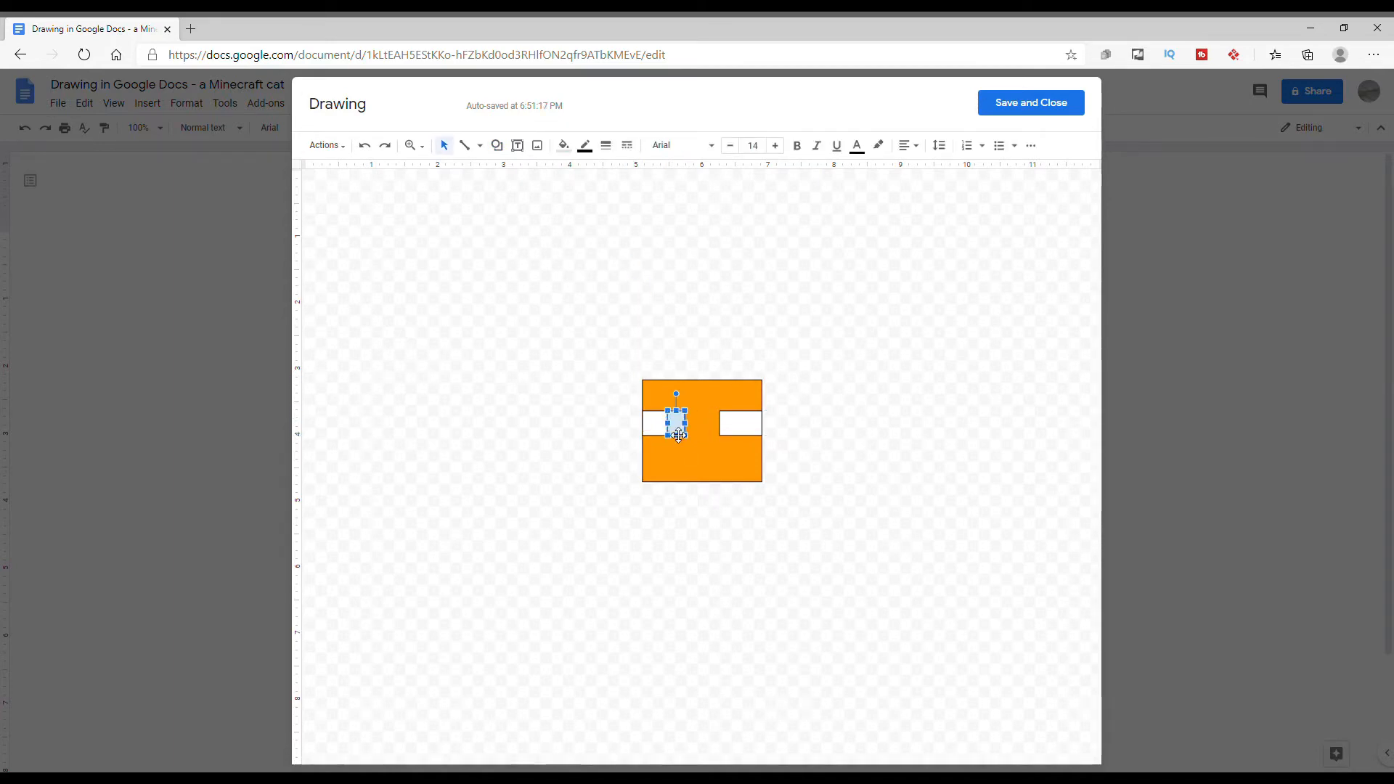
click(563, 145)
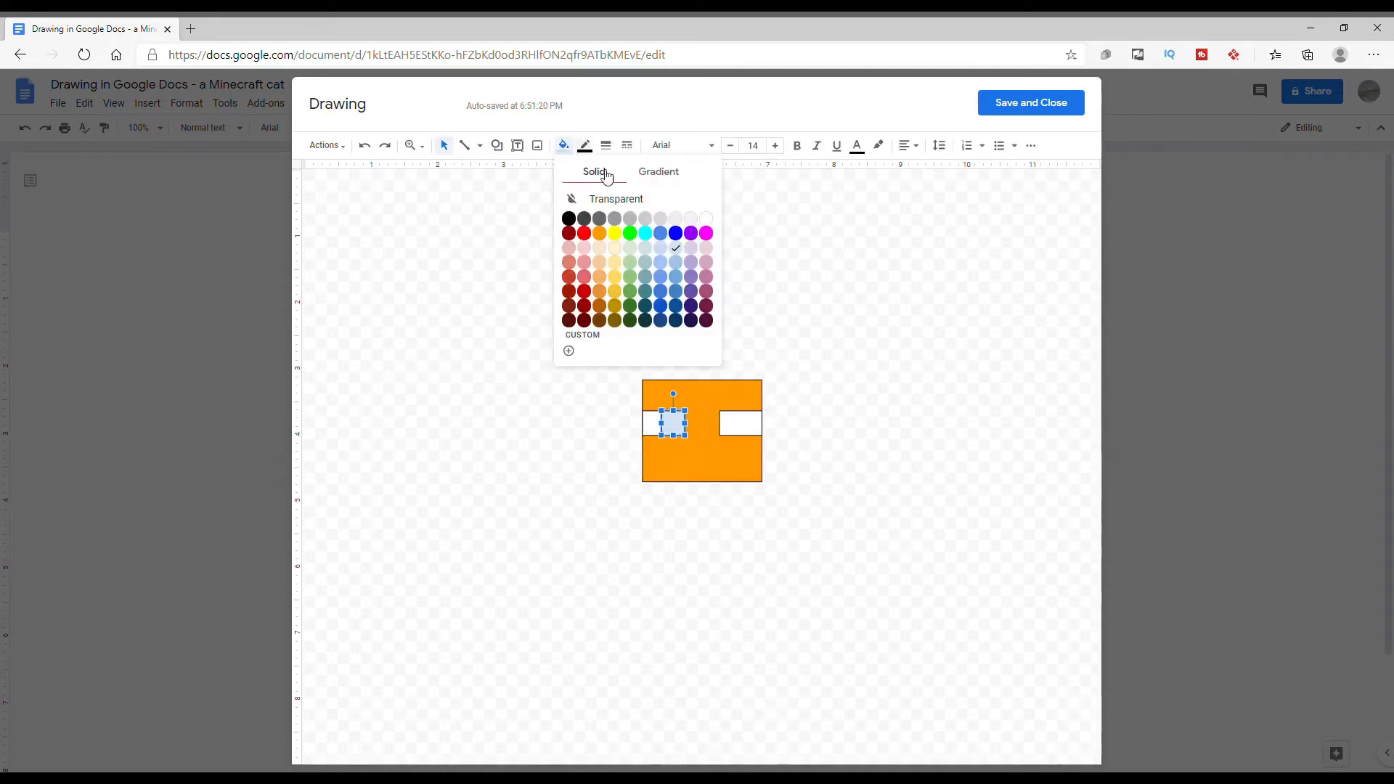
click(631, 231)
- Copy the green pupil and place the duplicate over the inner end of the right white eye
right_click(682, 426)
click(715, 464)
right_click(942, 354)
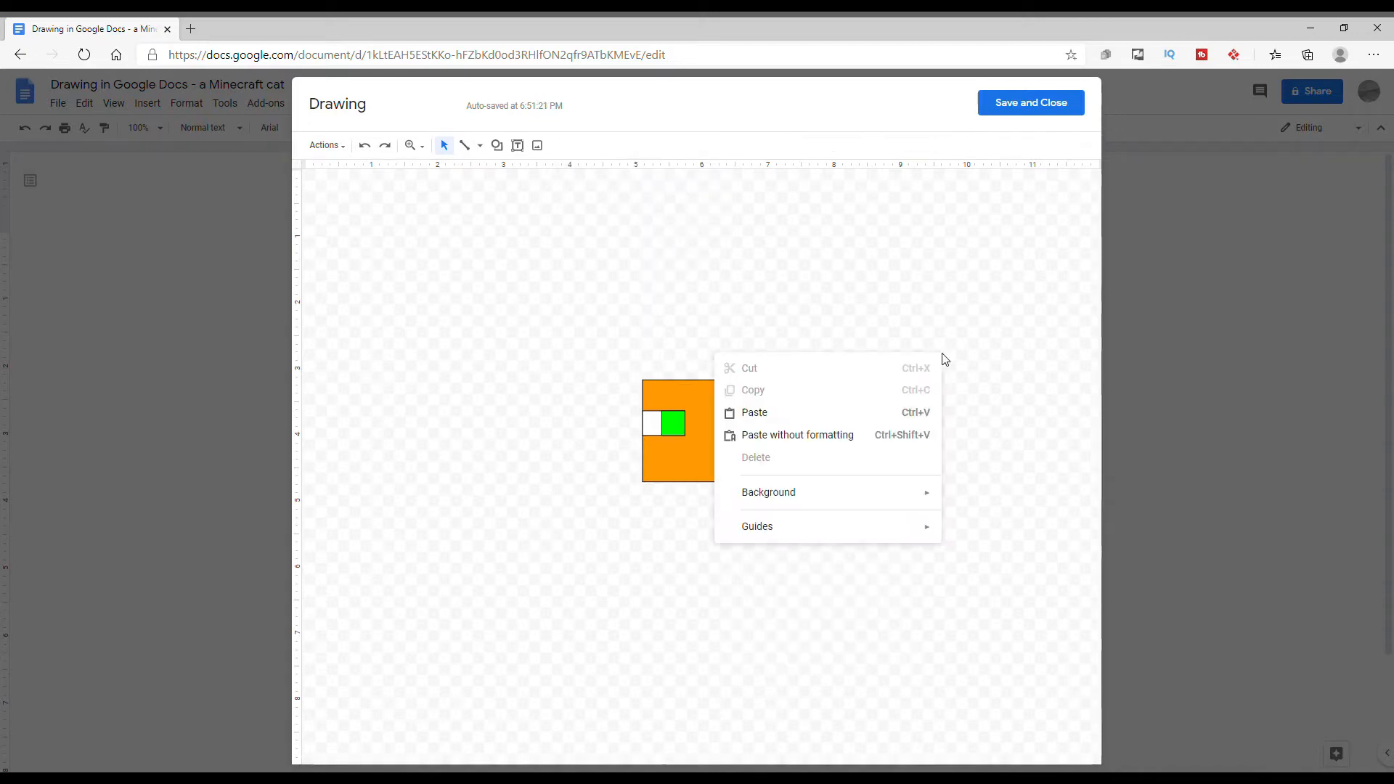
click(799, 414)
drag(732, 434, 732, 424)
click(931, 450)
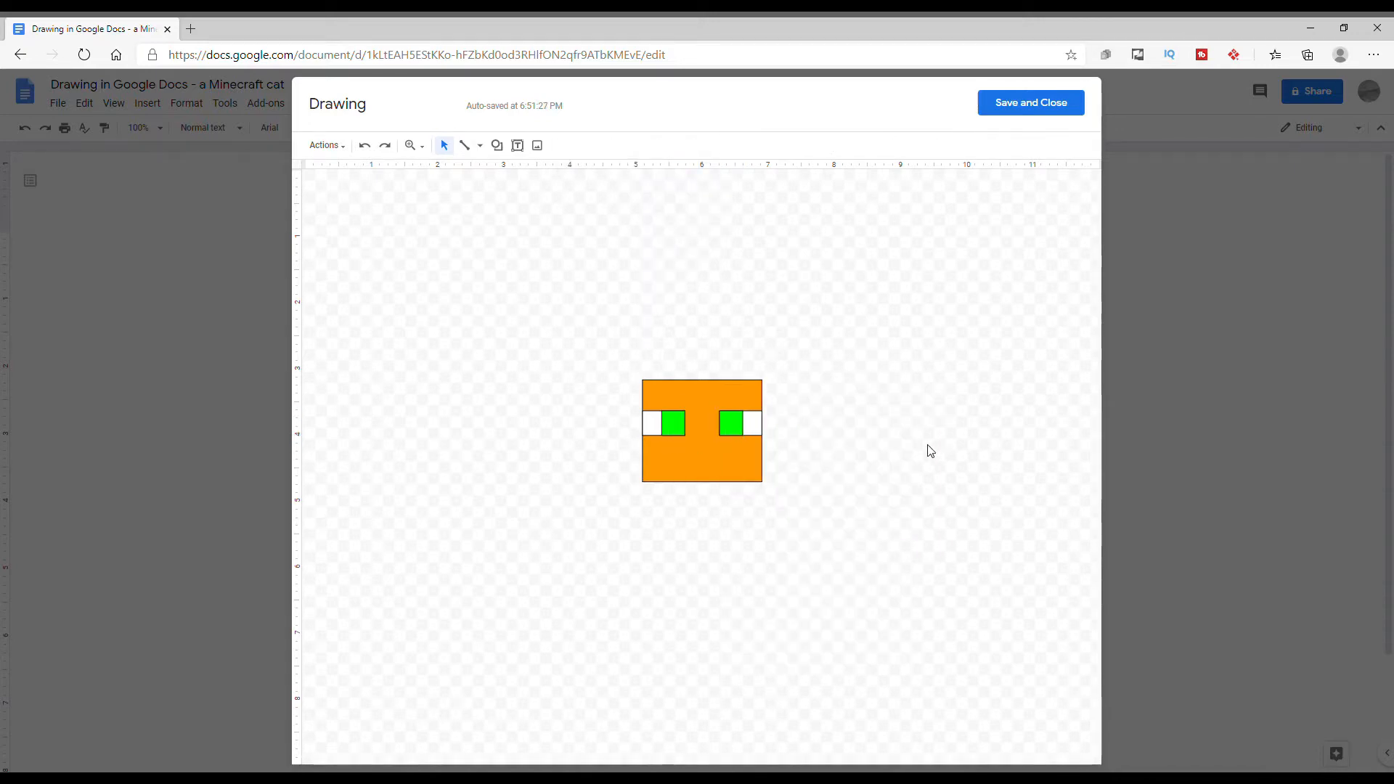
- Narrow the orange head from its right side and shift the right eye and pupil inward to match the new edge
click(497, 145)
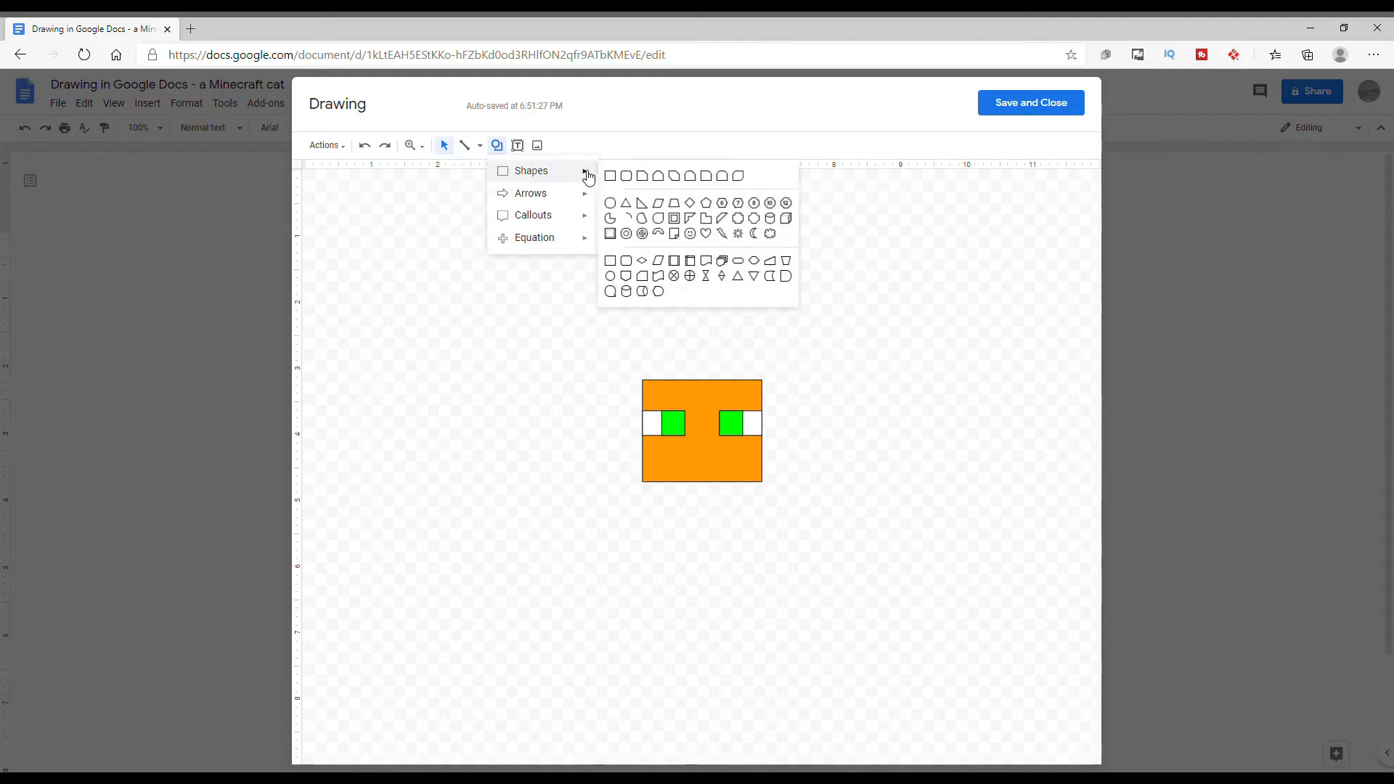
click(610, 176)
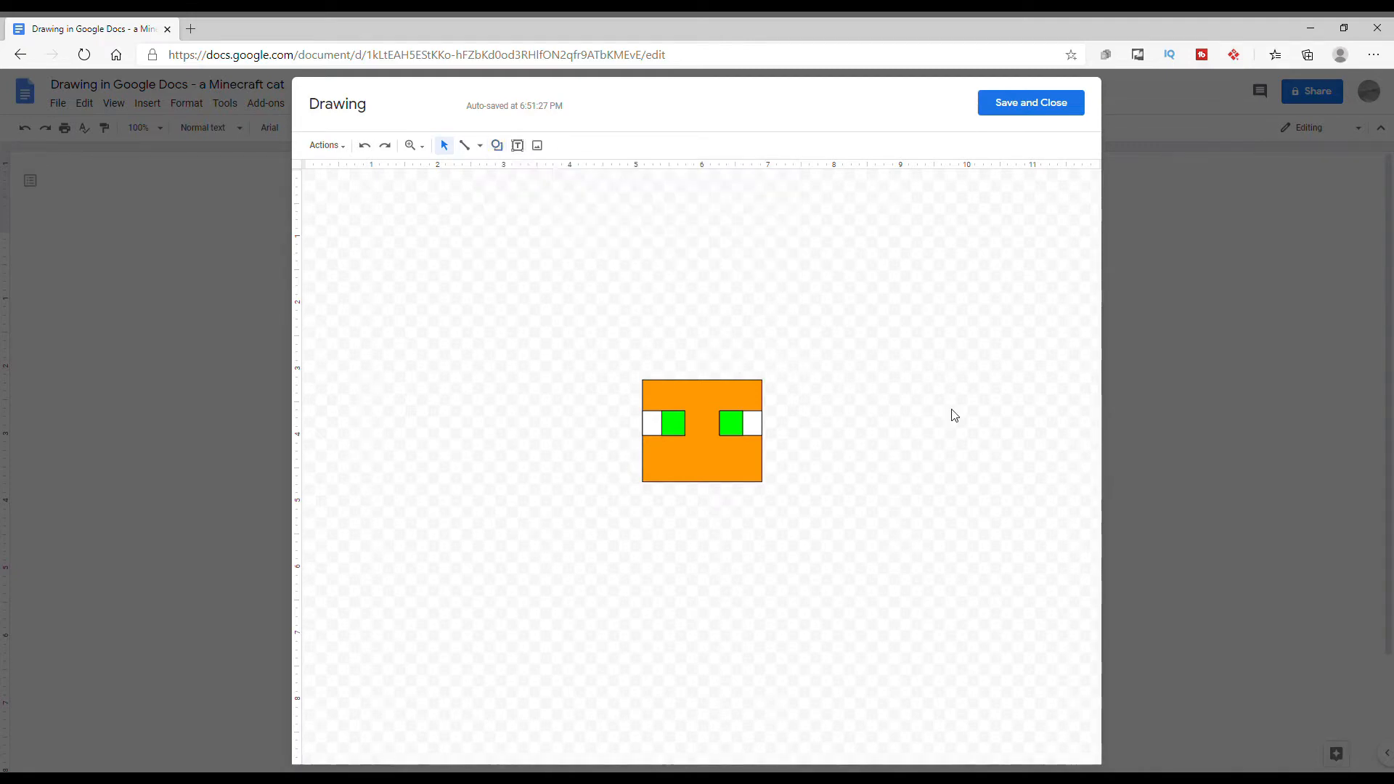
click(754, 393)
drag(771, 434, 718, 436)
click(742, 454)
click(731, 435)
click(840, 410)
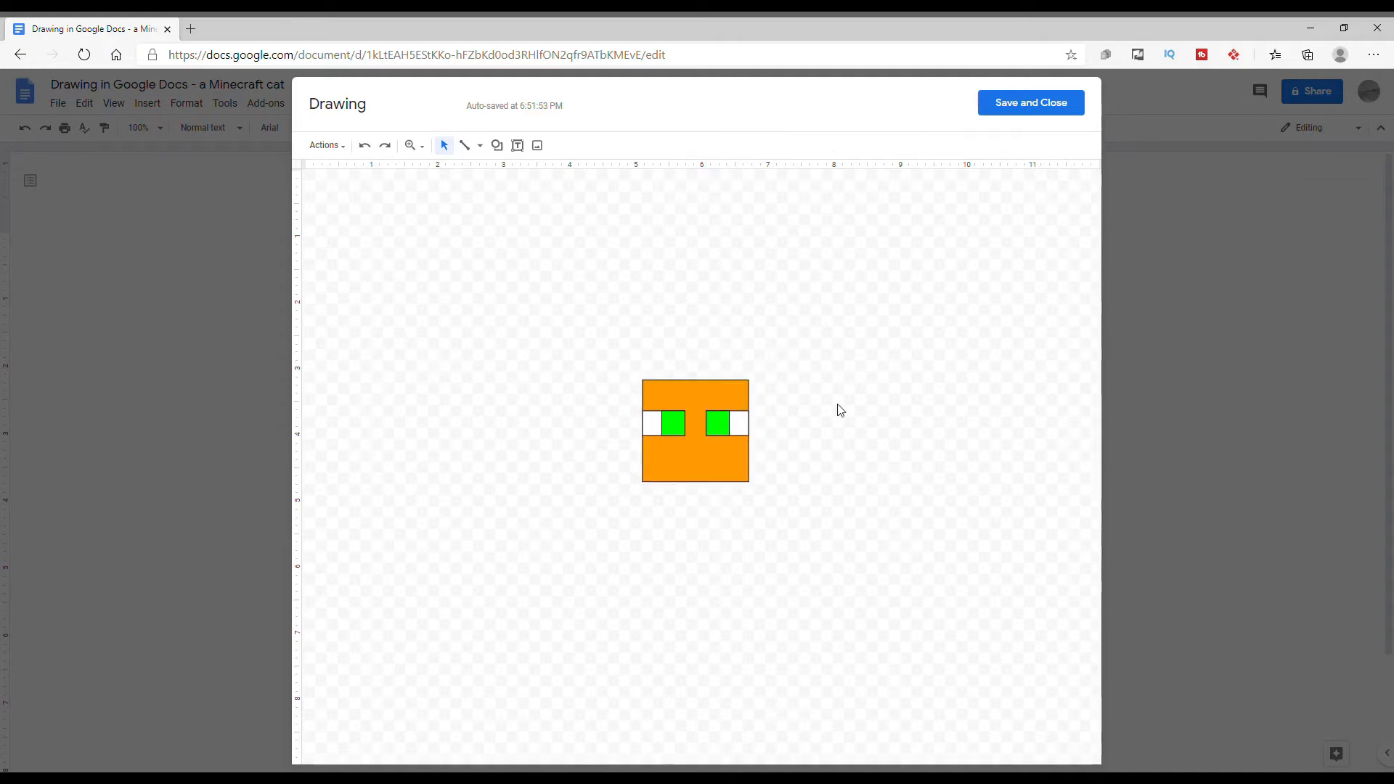
- Draw a small nose rectangle between the eyes, just under their lower edge, and adjust its width and position
click(496, 146)
mouse_move(533, 173)
click(610, 177)
drag(690, 280, 663, 255)
drag(706, 452, 703, 444)
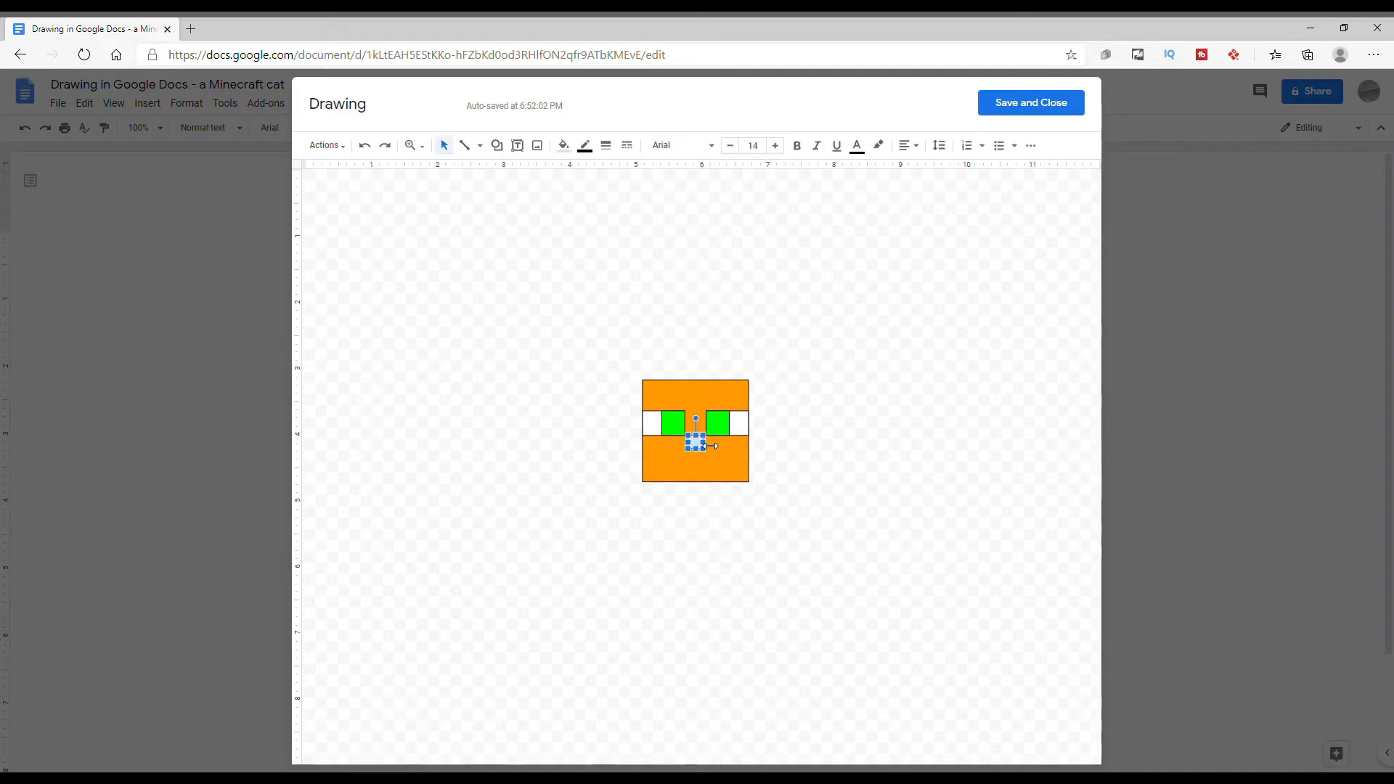
click(719, 334)
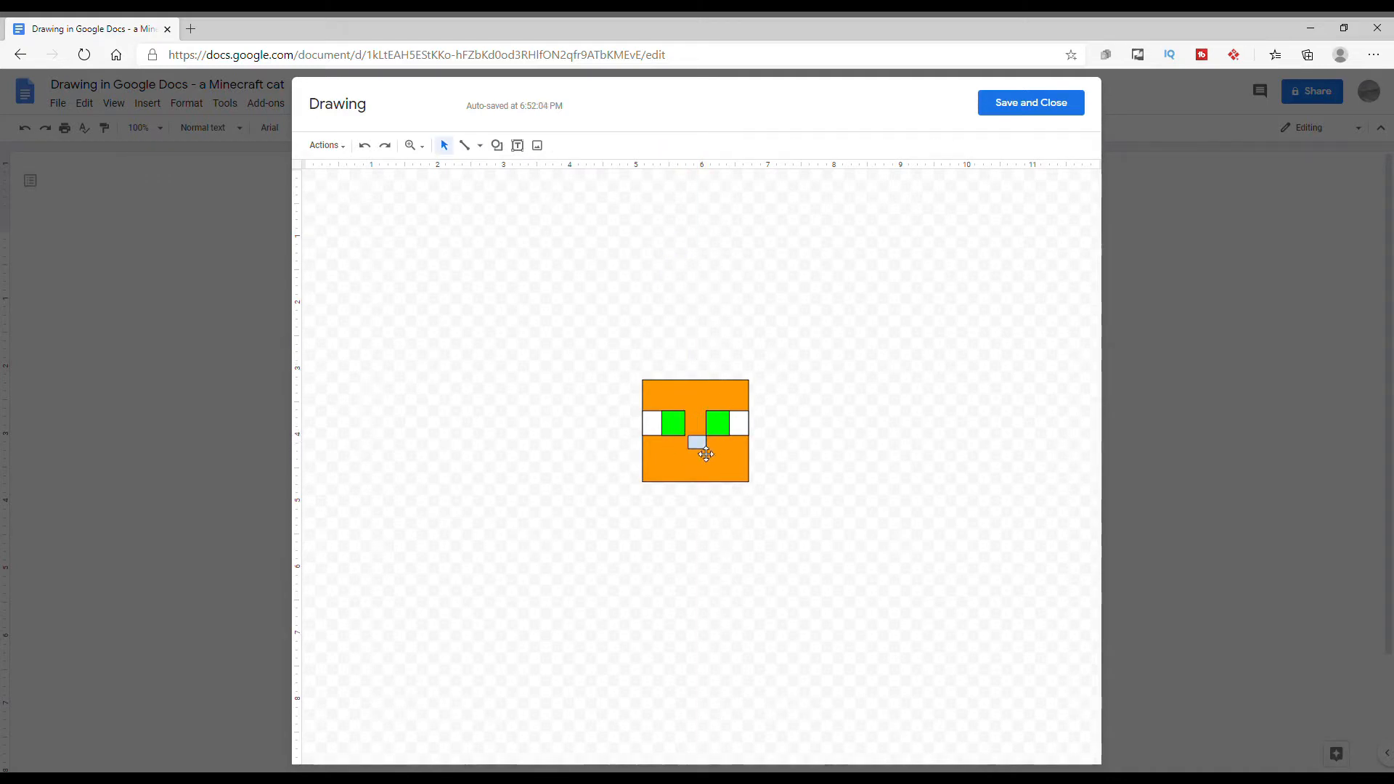
click(700, 450)
drag(692, 447, 691, 447)
click(726, 362)
click(701, 451)
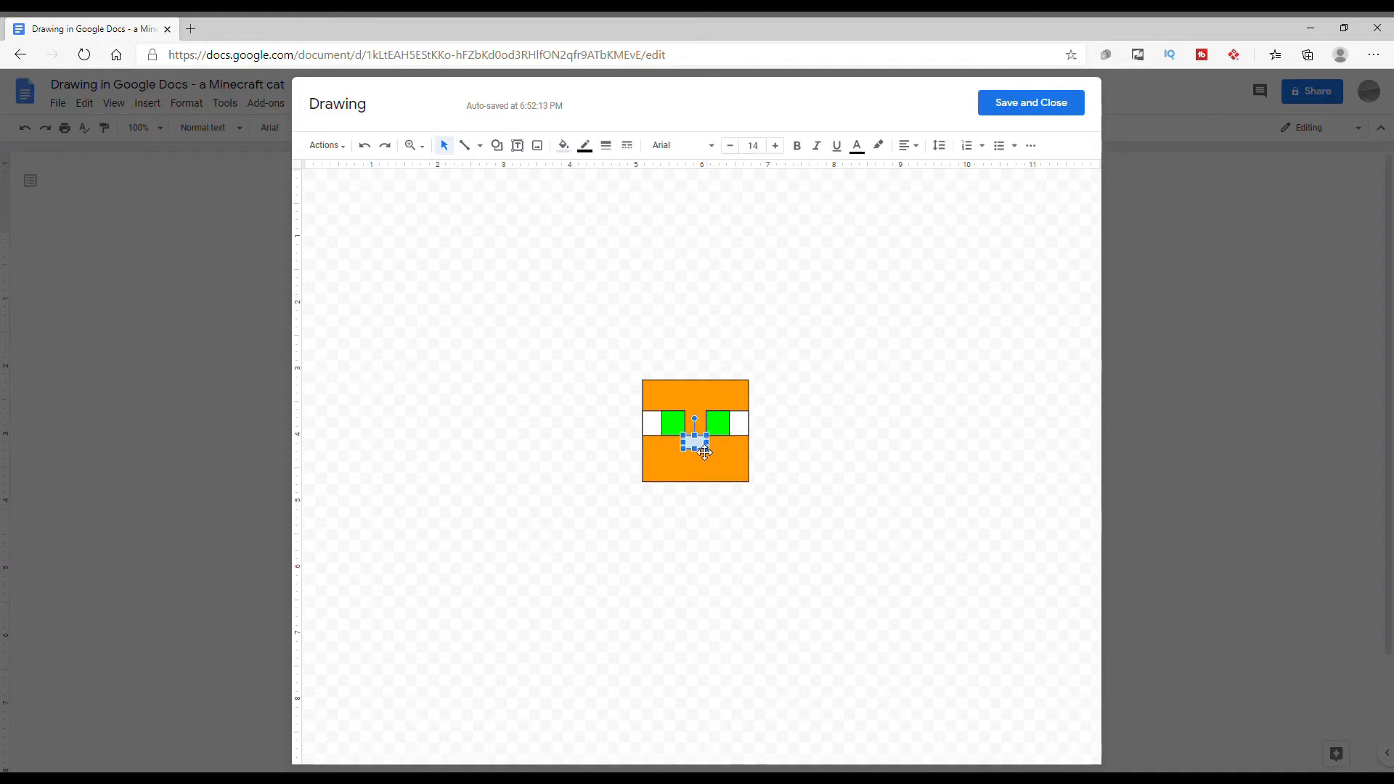
- Fill the small nose rectangle with magenta
click(782, 289)
click(699, 450)
click(563, 145)
click(705, 233)
click(793, 419)
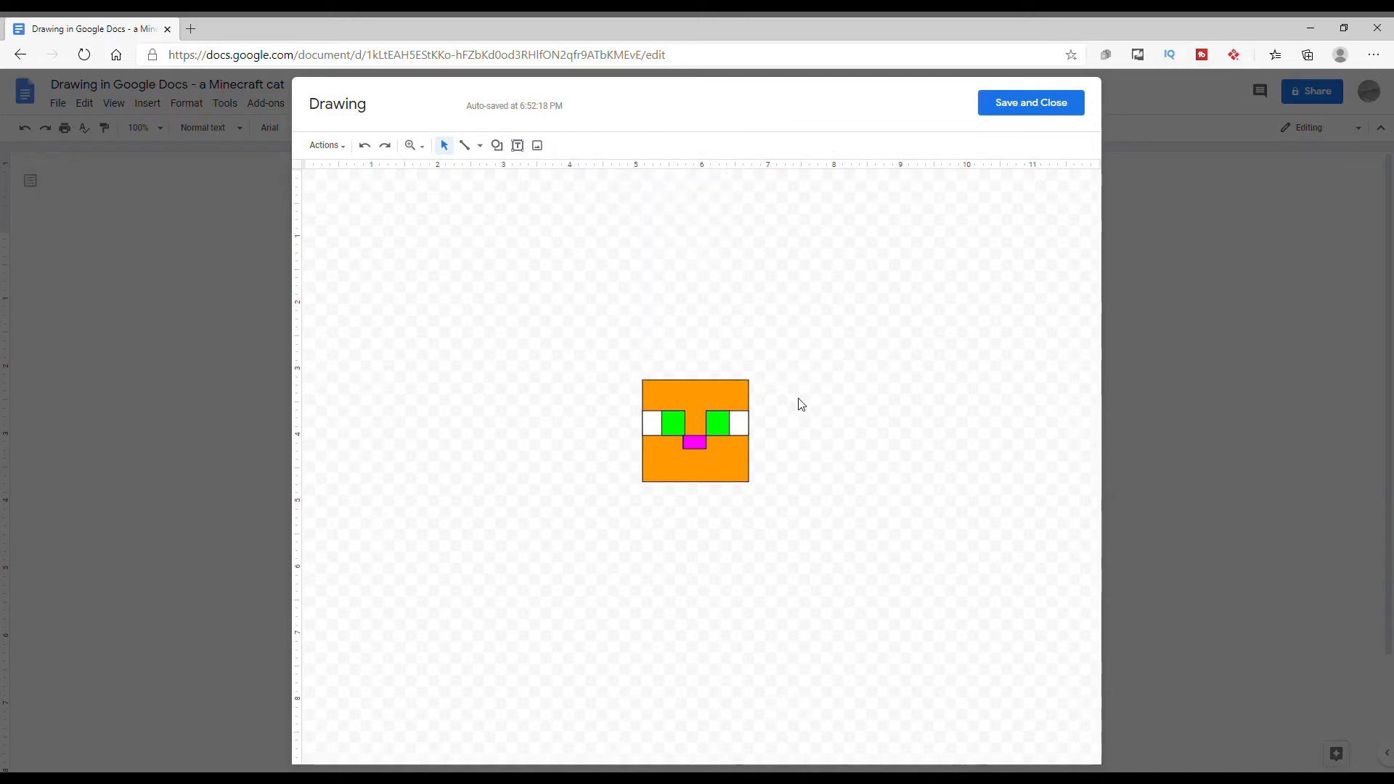
- Fine-tune the magenta nose's width and position so it spans the gap between the two green pupils
click(699, 444)
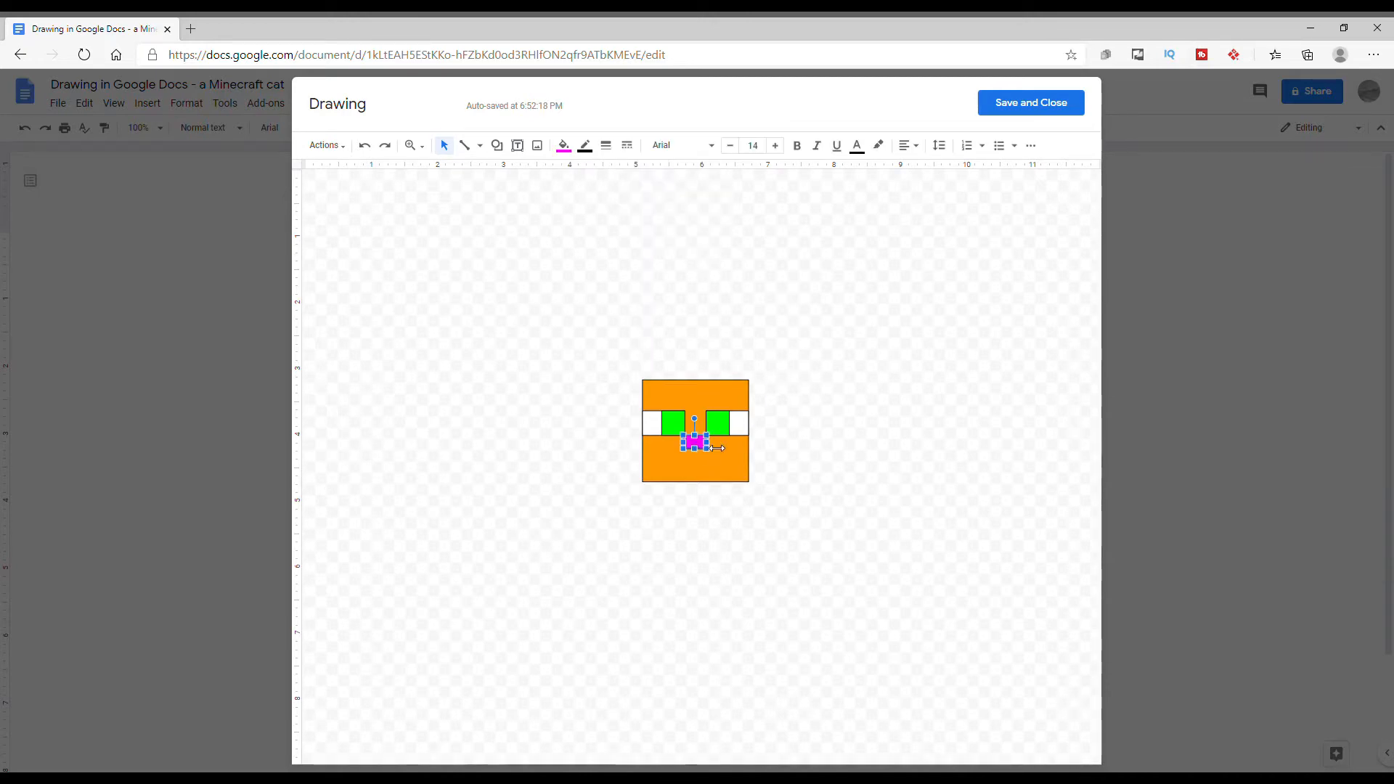
click(846, 430)
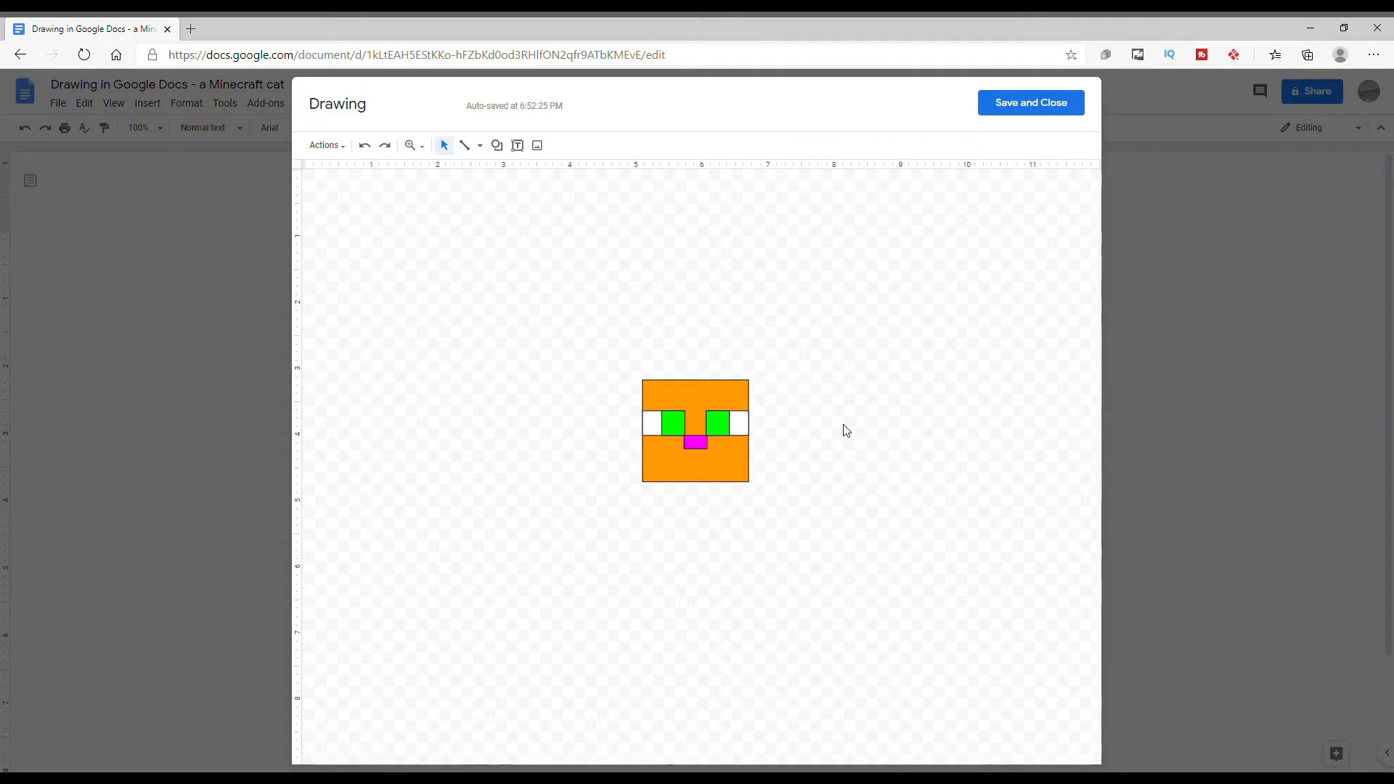
click(699, 453)
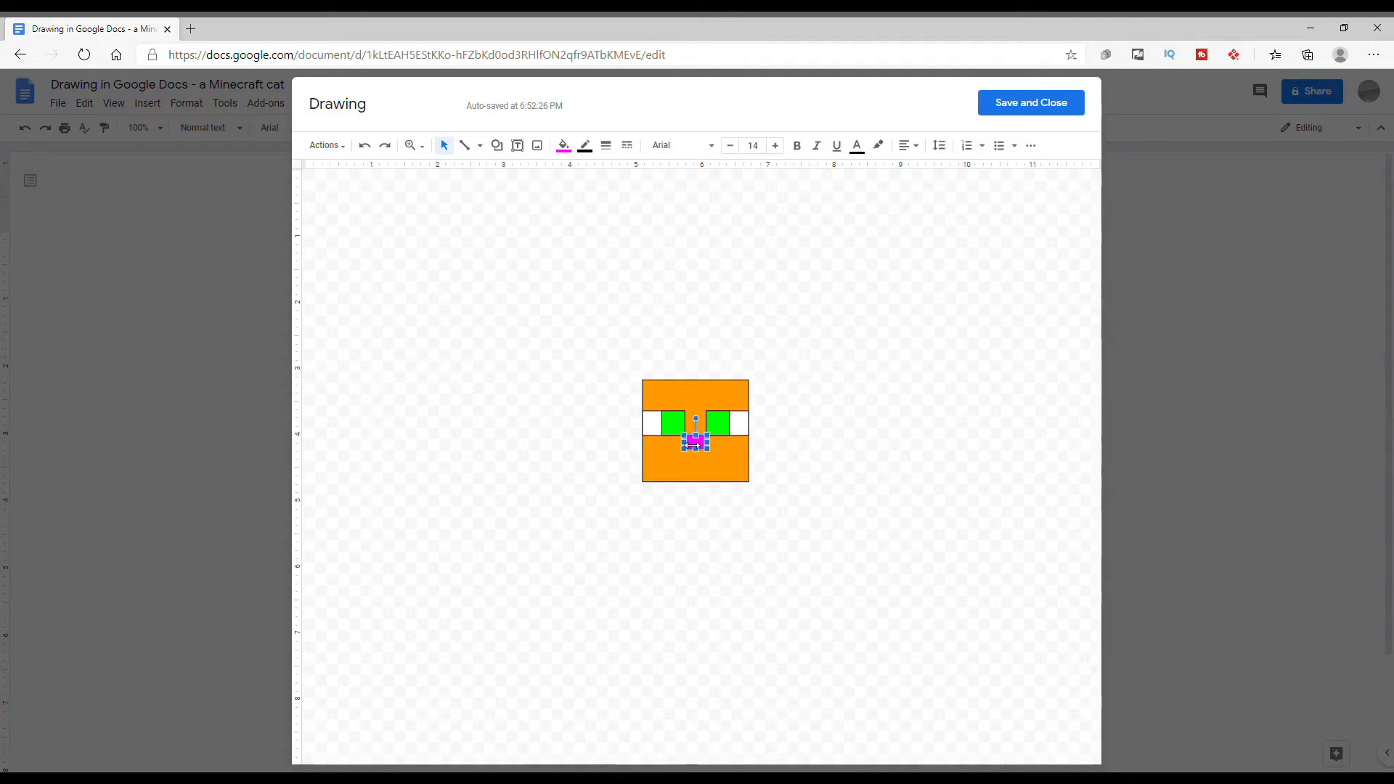
drag(693, 446, 710, 448)
click(830, 441)
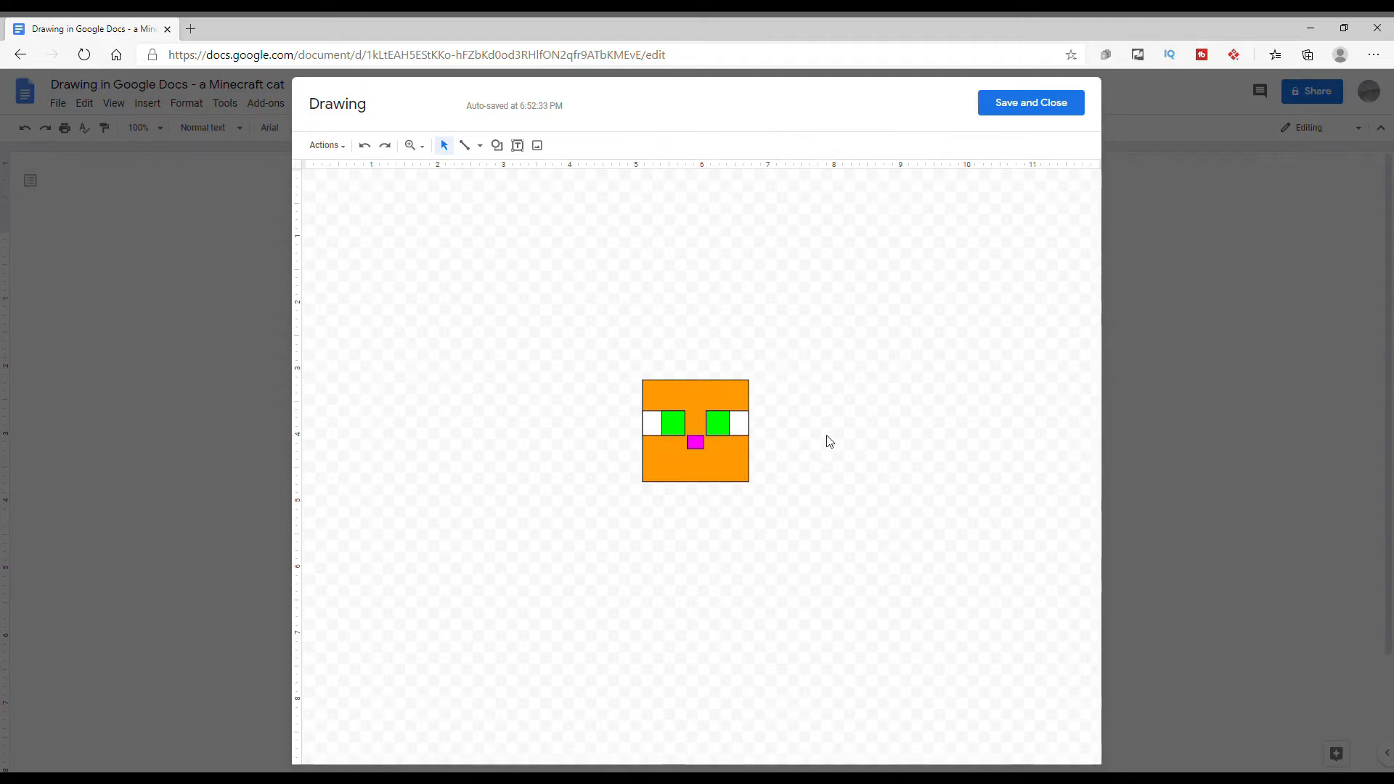
click(705, 452)
drag(706, 442, 718, 443)
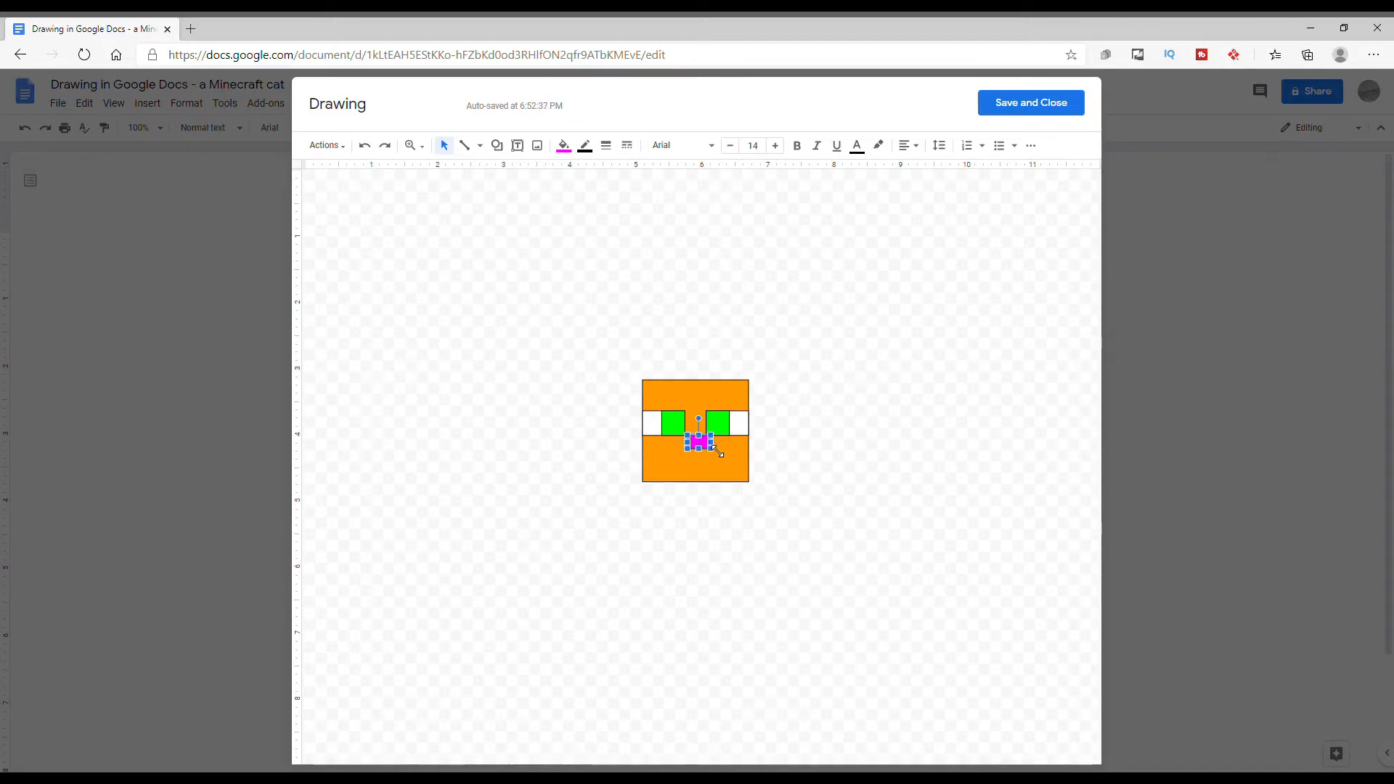
click(831, 421)
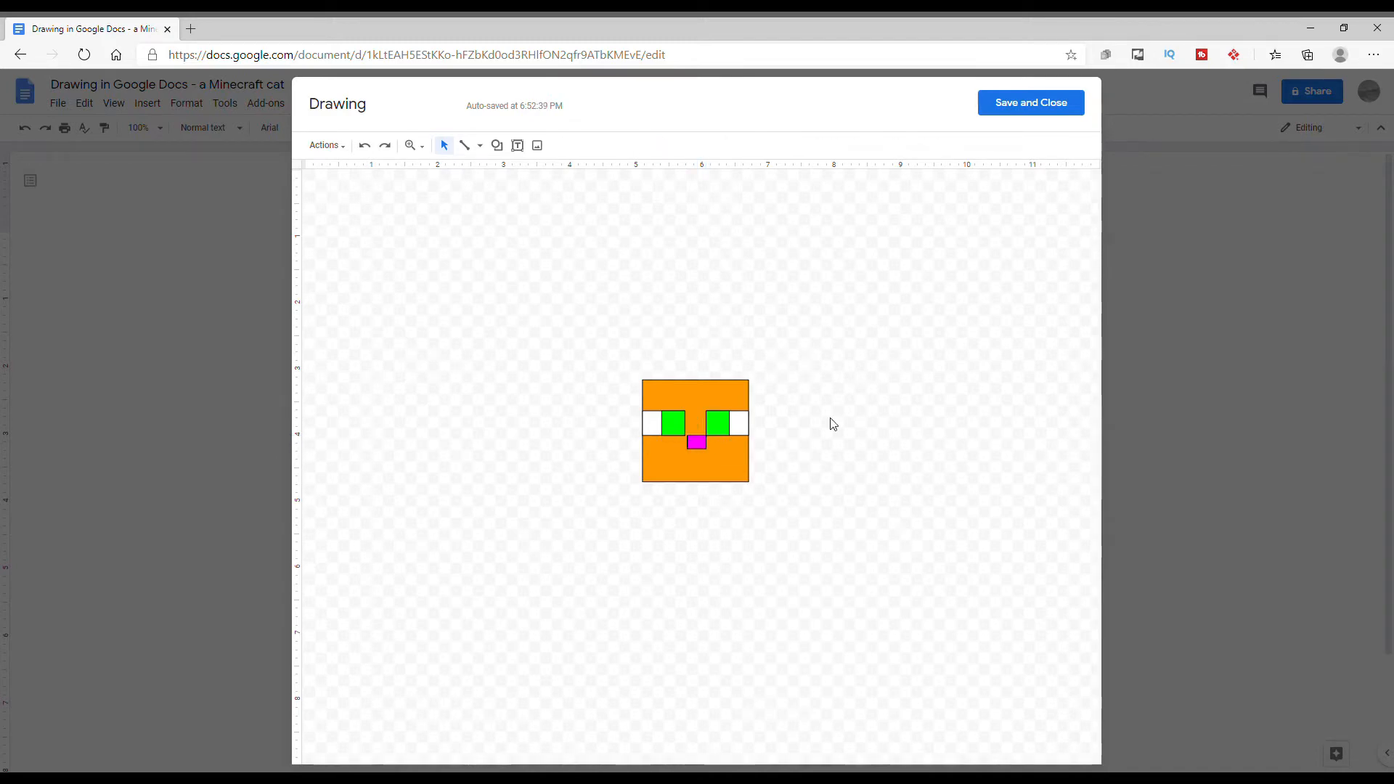
click(691, 448)
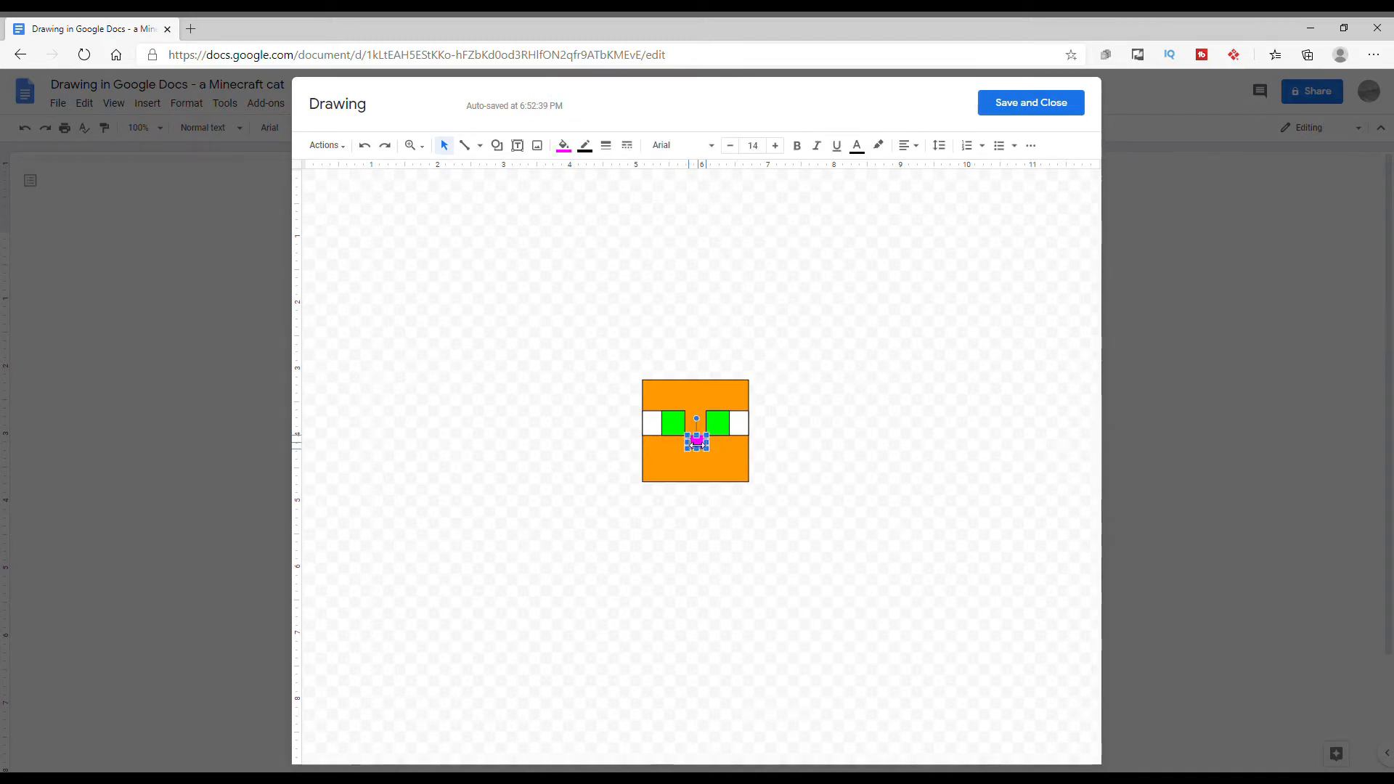
drag(691, 445, 690, 445)
click(898, 387)
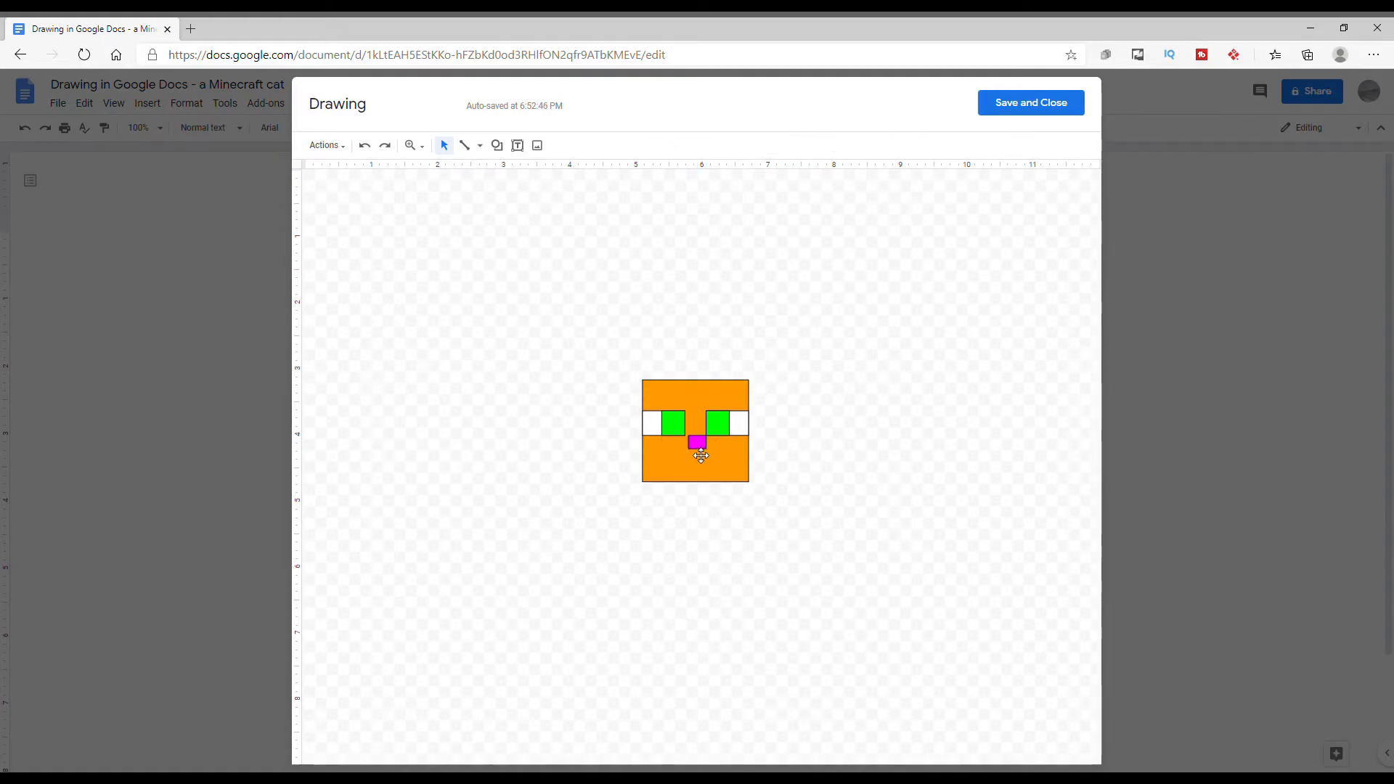
click(695, 444)
click(862, 389)
click(691, 445)
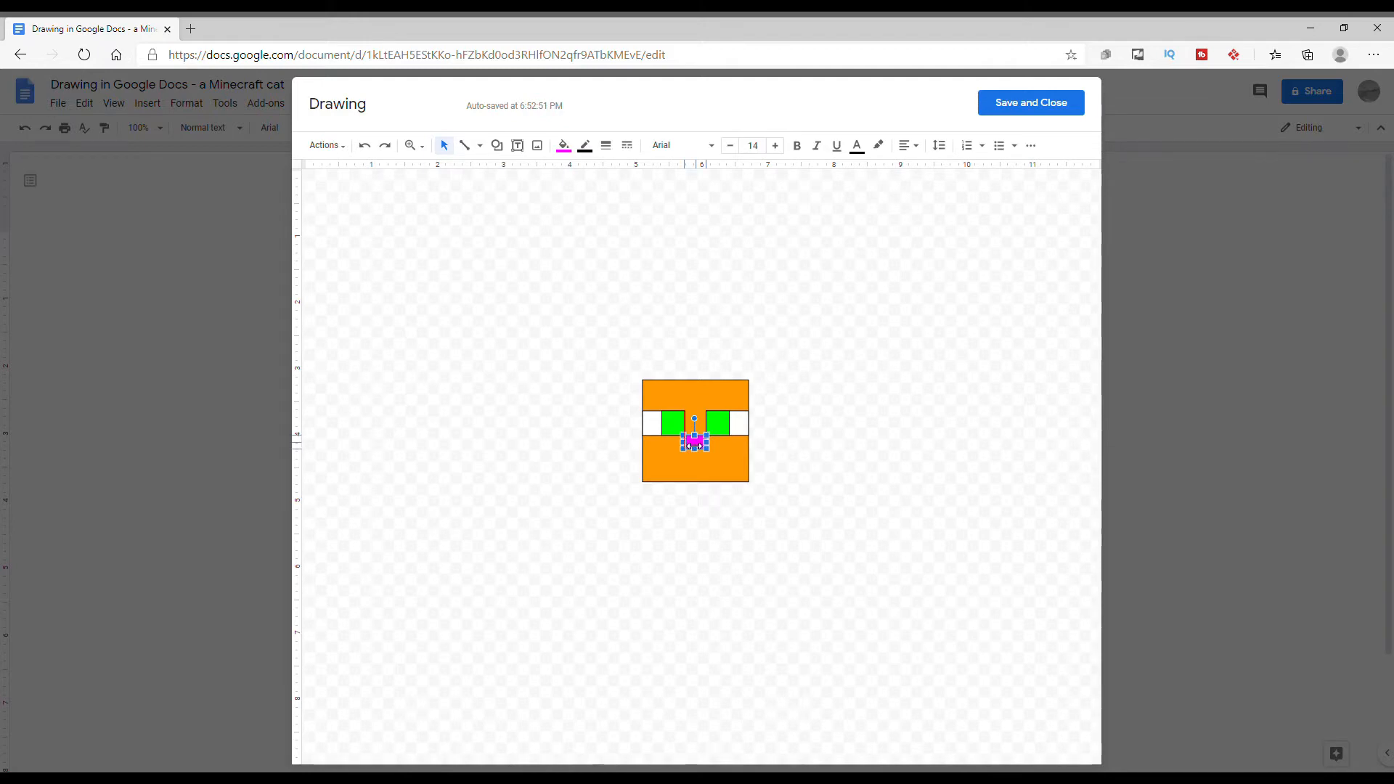
click(842, 414)
- Draw a wide rectangle on the forehead directly above both eyes, spanning the pupils, and fill it red
click(496, 146)
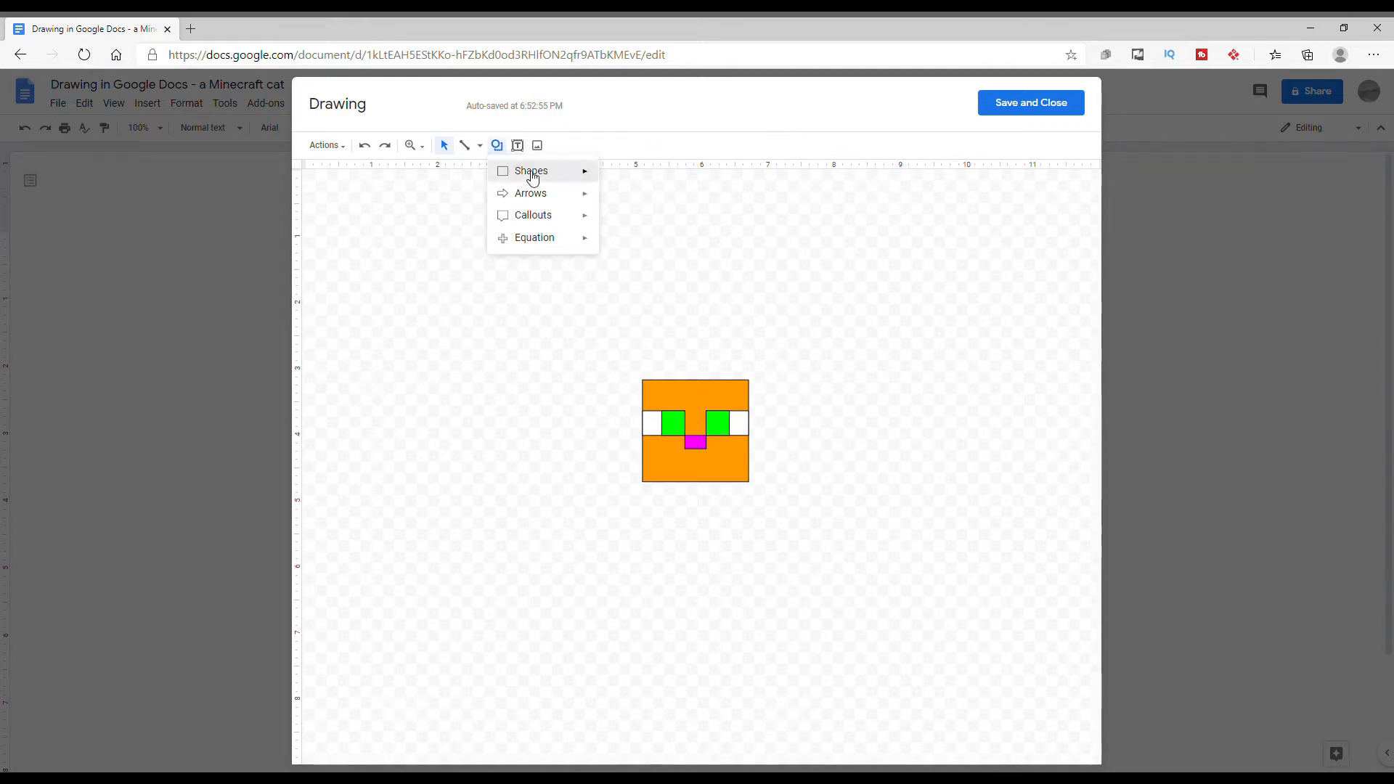
mouse_move(530, 171)
click(610, 175)
drag(676, 215, 743, 261)
drag(723, 403, 723, 408)
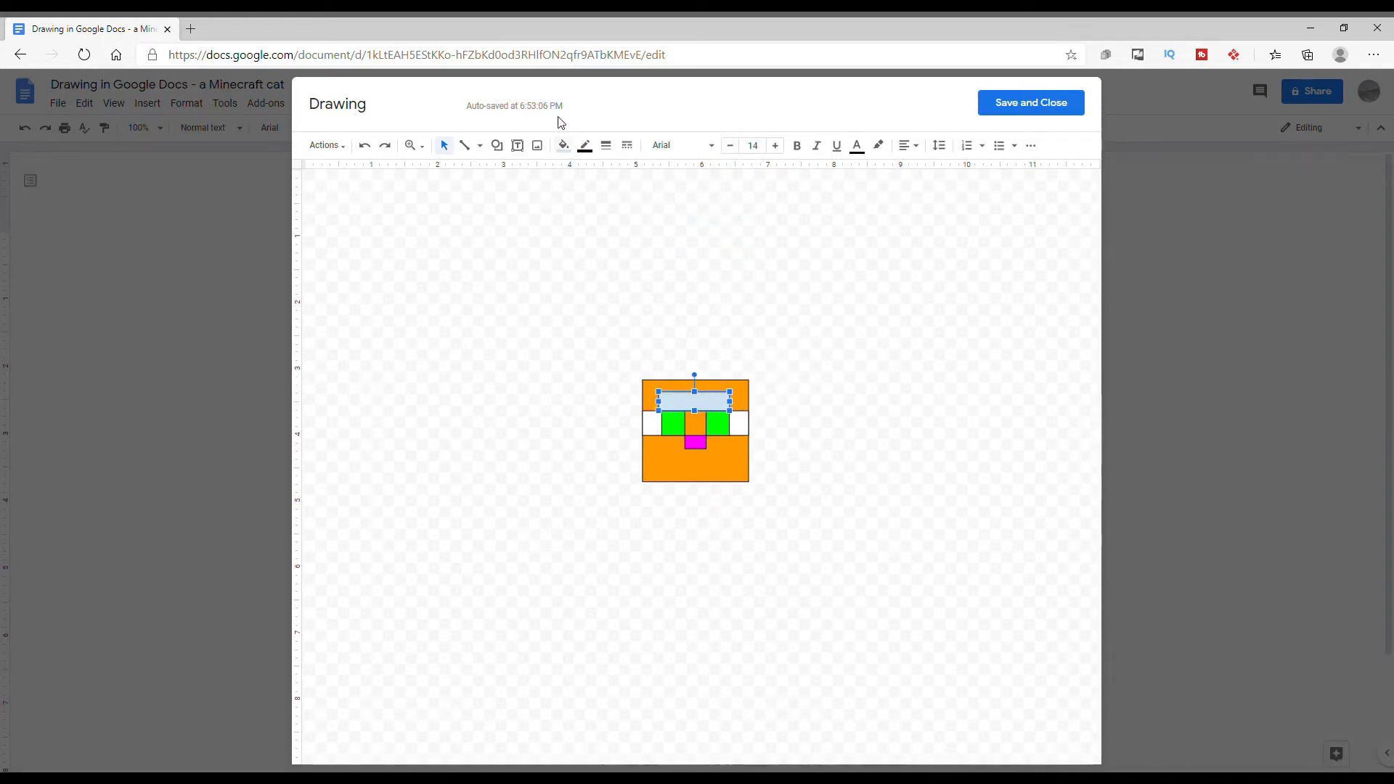
click(564, 145)
click(585, 234)
click(727, 337)
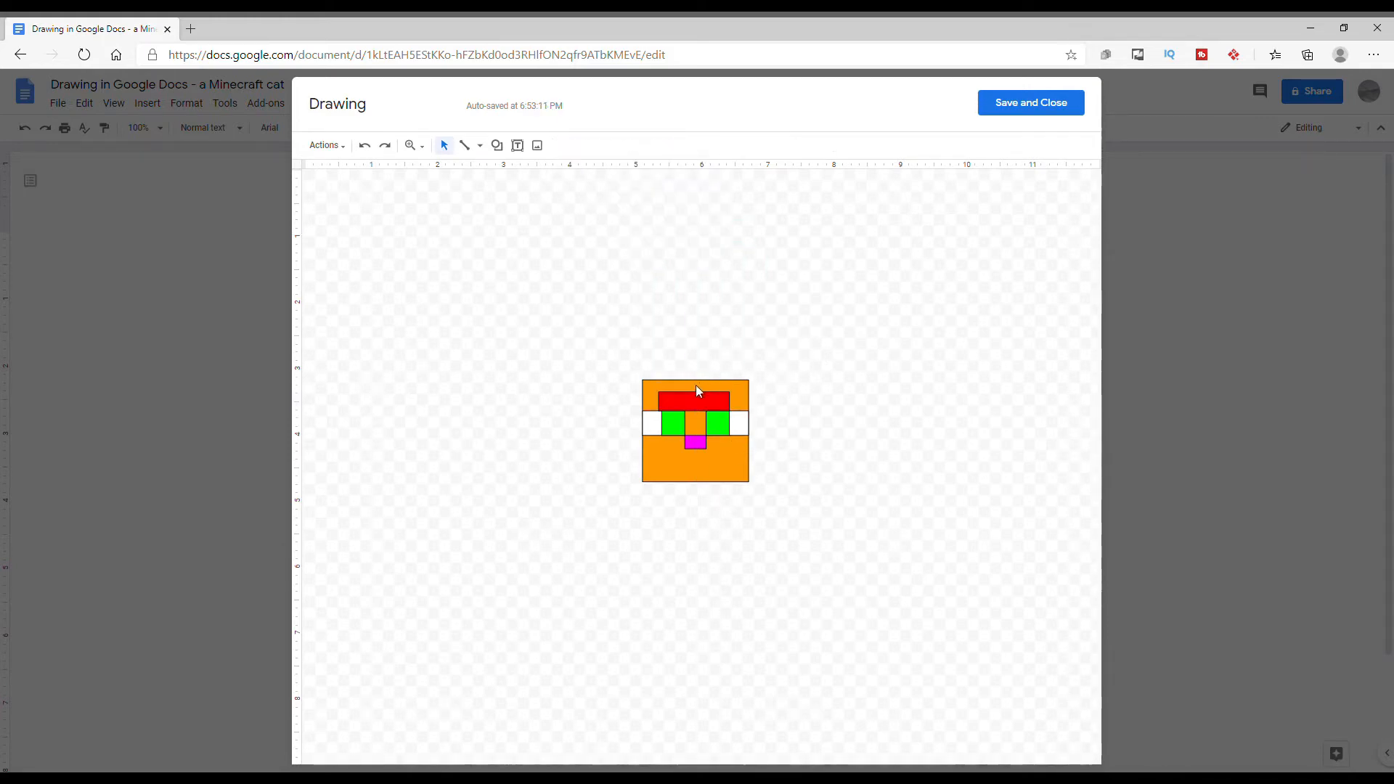
- Lower the orange head's top edge to line up with the top of the red forehead band
click(715, 392)
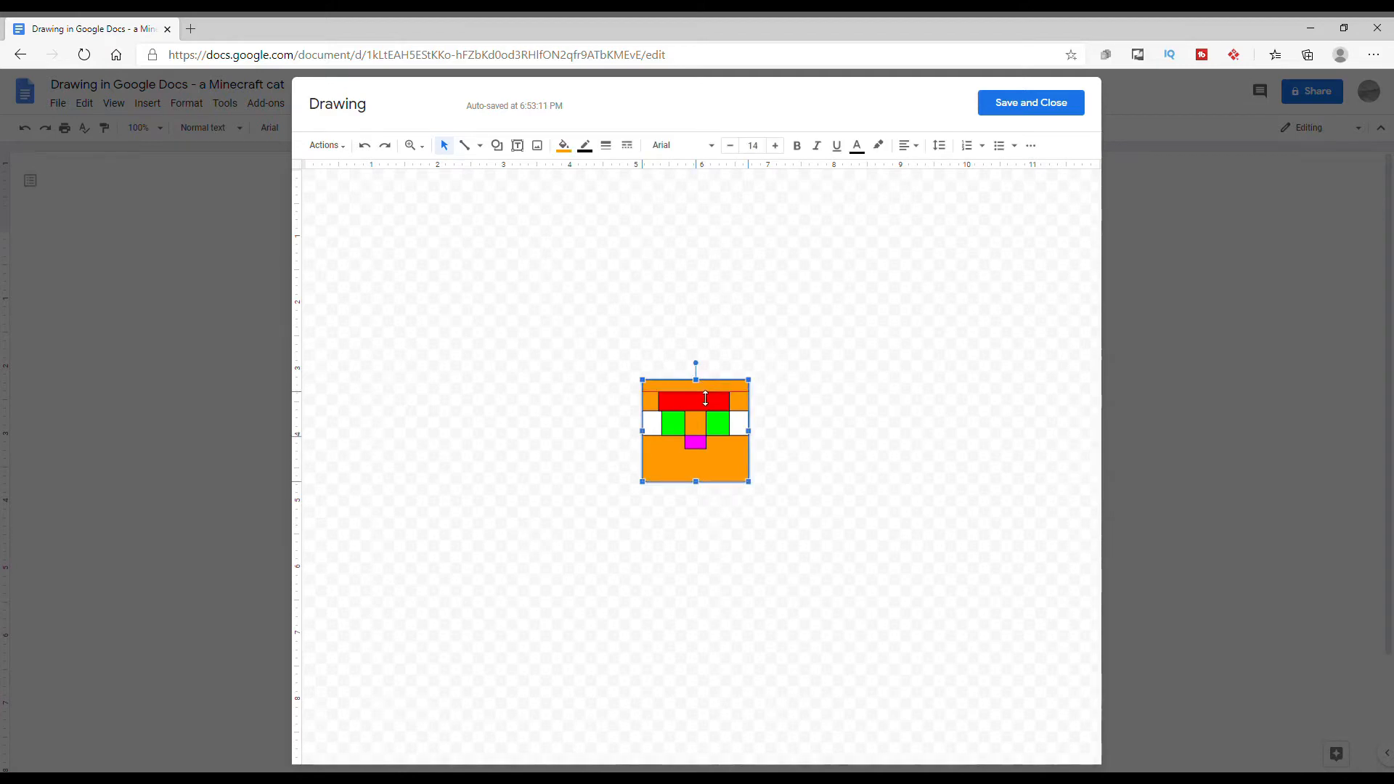
drag(705, 398, 705, 396)
click(772, 355)
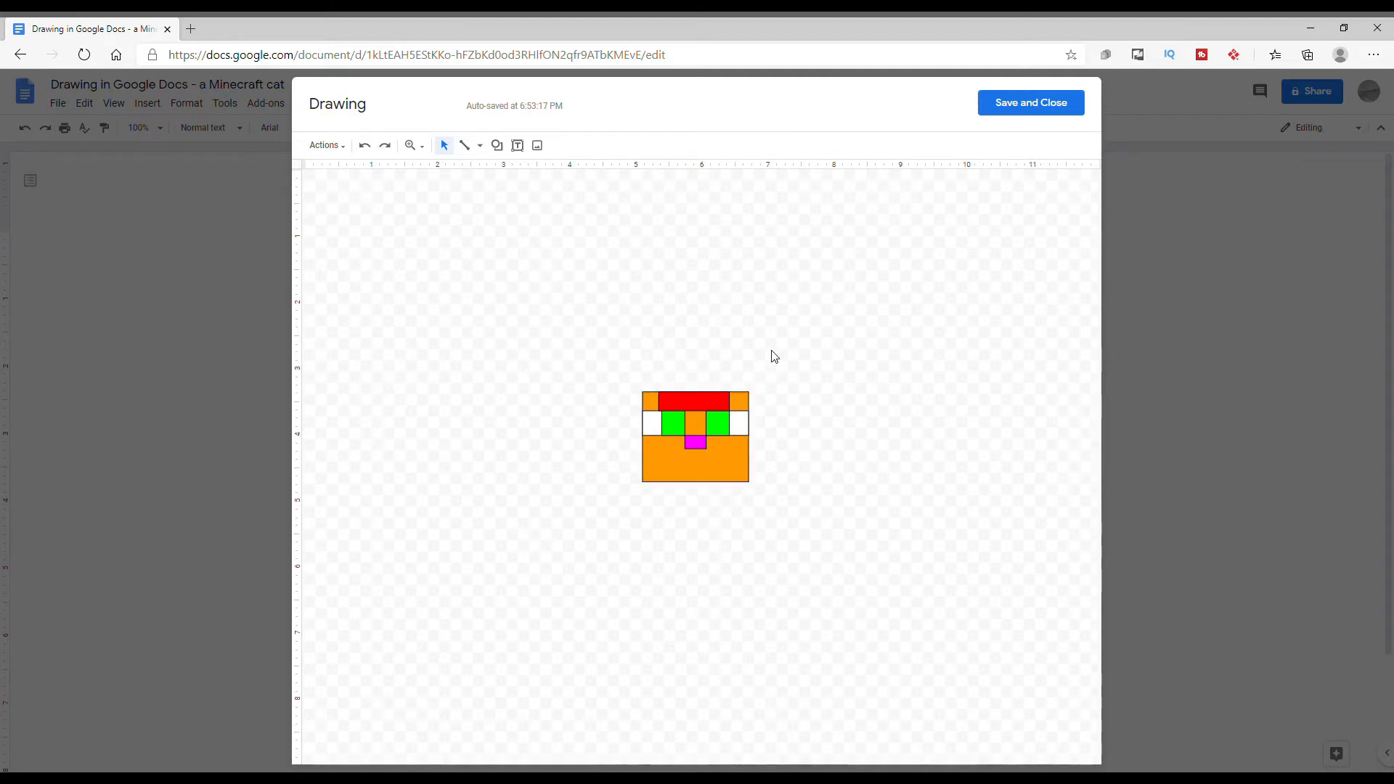
- Draw a narrow upright ear rectangle rising from the left end of the red band and fill it orange
click(498, 146)
mouse_move(519, 172)
click(613, 176)
mouse_move(633, 320)
mouse_down()
mouse_move(644, 299)
mouse_move(623, 278)
mouse_move(676, 401)
mouse_move(667, 392)
mouse_up()
click(564, 146)
click(602, 234)
- Send the left orange ear to the back, behind the head and red band
right_click(666, 392)
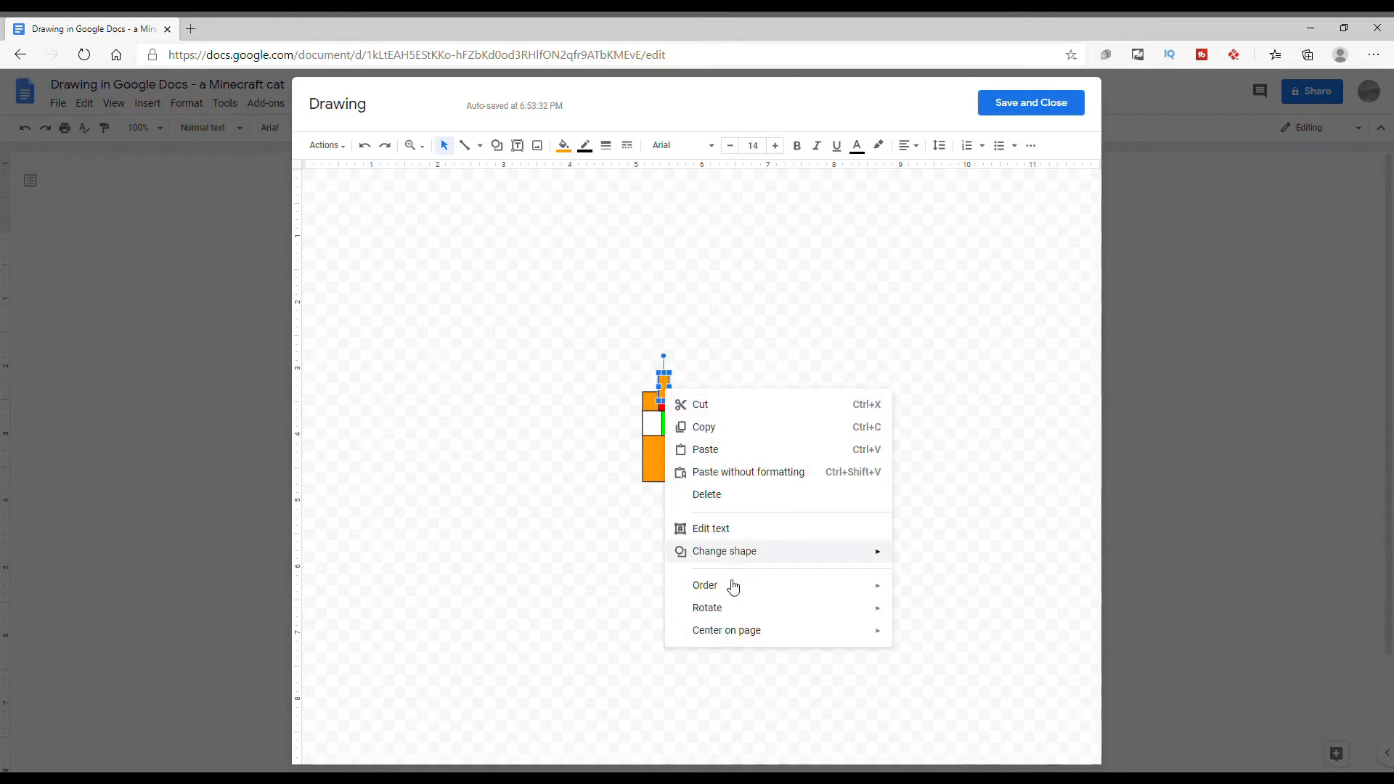
mouse_move(850, 586)
click(923, 655)
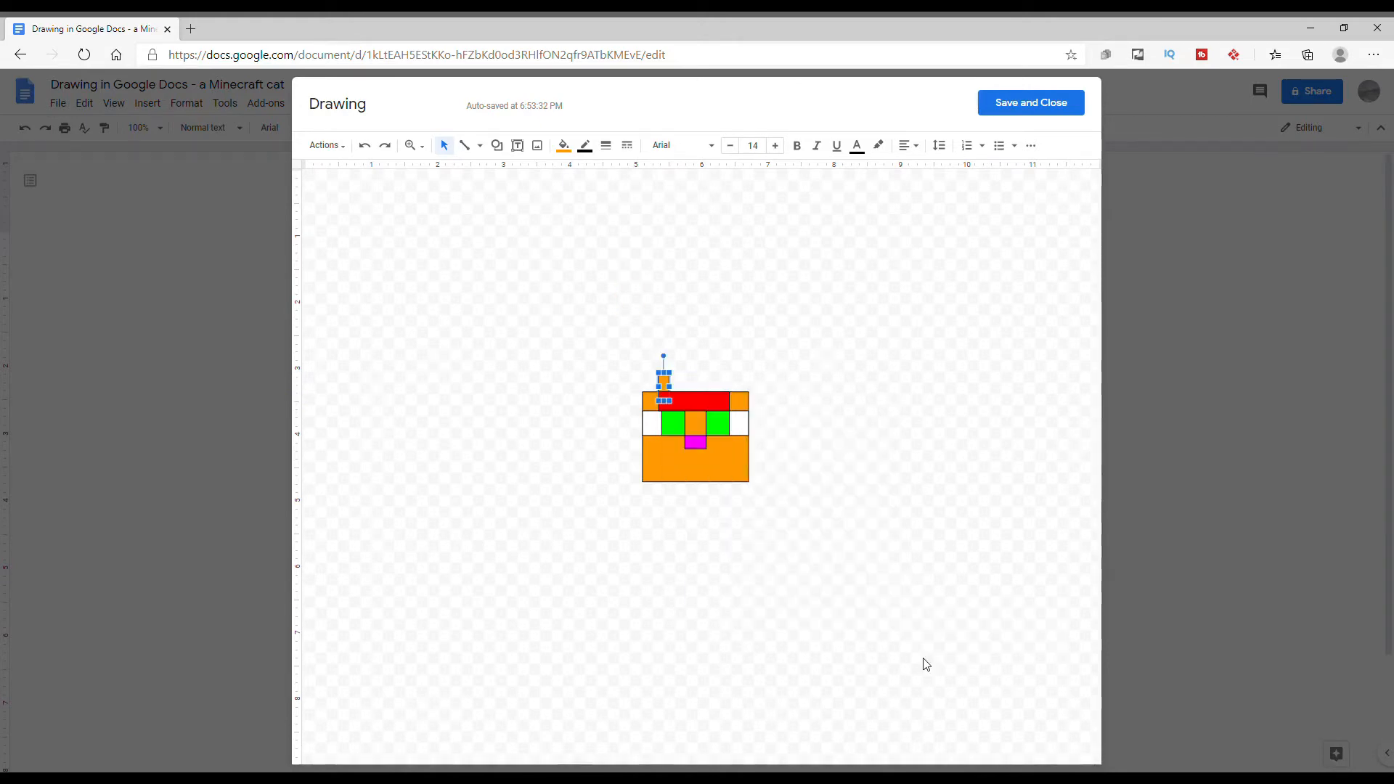
- Copy the orange ear and place the duplicate above the right end of the red band, level with the first
right_click(673, 394)
click(719, 424)
right_click(777, 367)
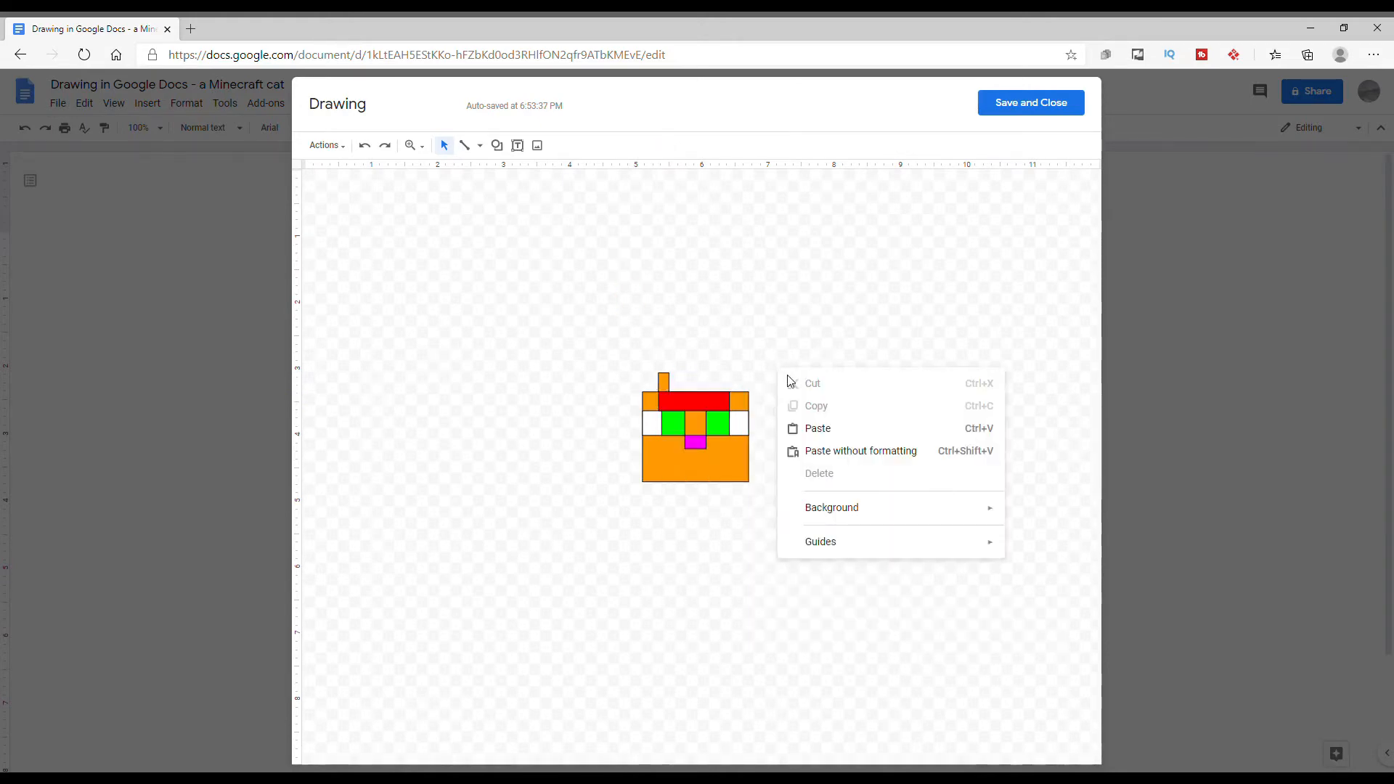
click(806, 427)
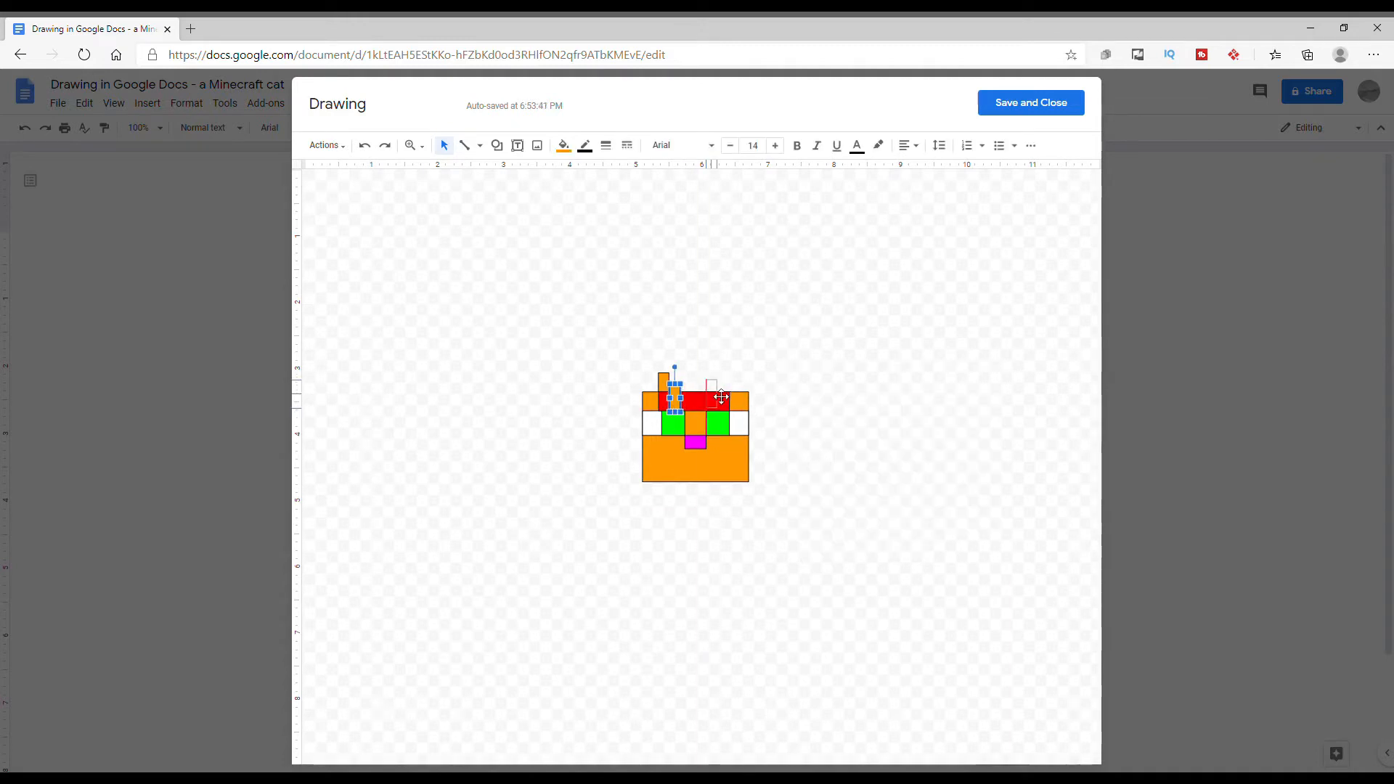
drag(721, 396, 732, 388)
- Send the right orange ear to the back, behind the head and red band
right_click(733, 387)
mouse_move(800, 581)
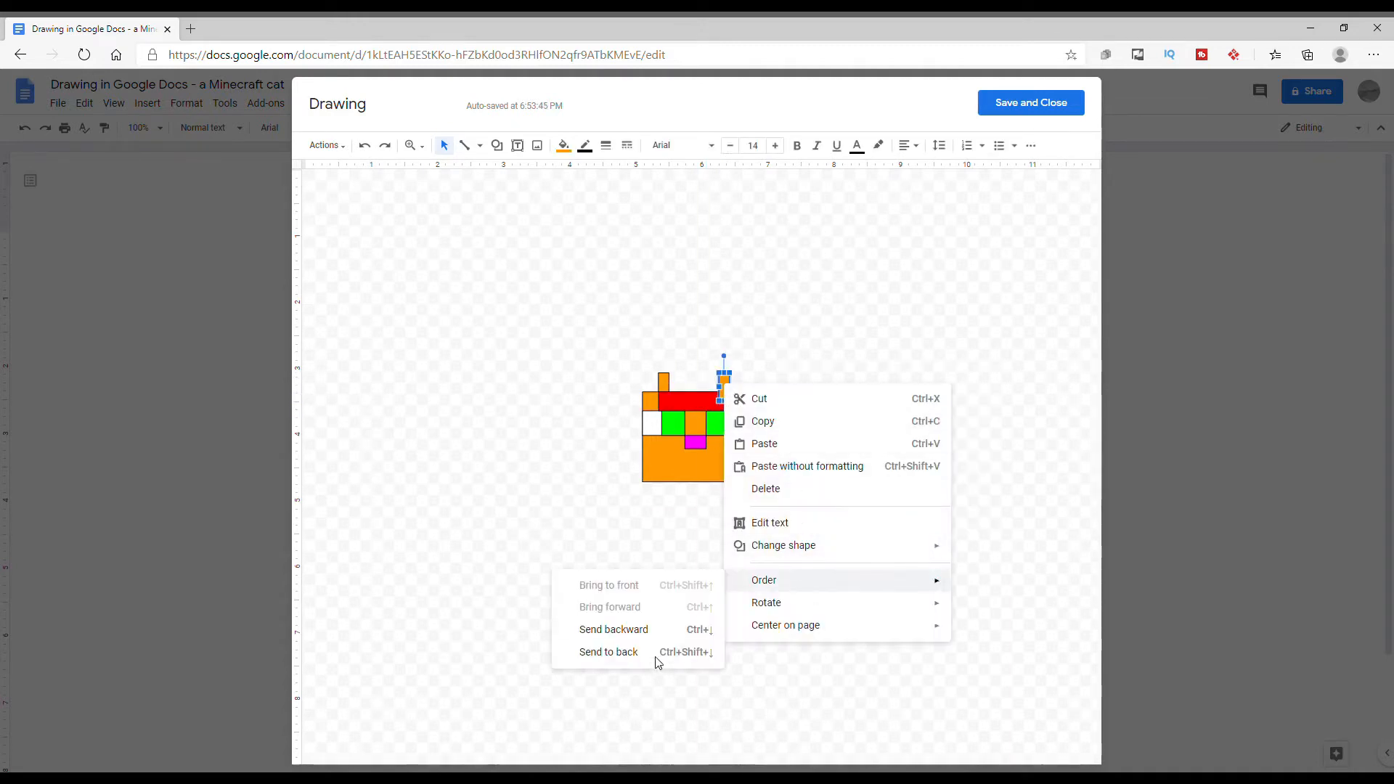
click(656, 657)
click(831, 483)
- Draw a thin collar rectangle directly beneath the head, matching its full width, and fill it cornflower blue
click(496, 145)
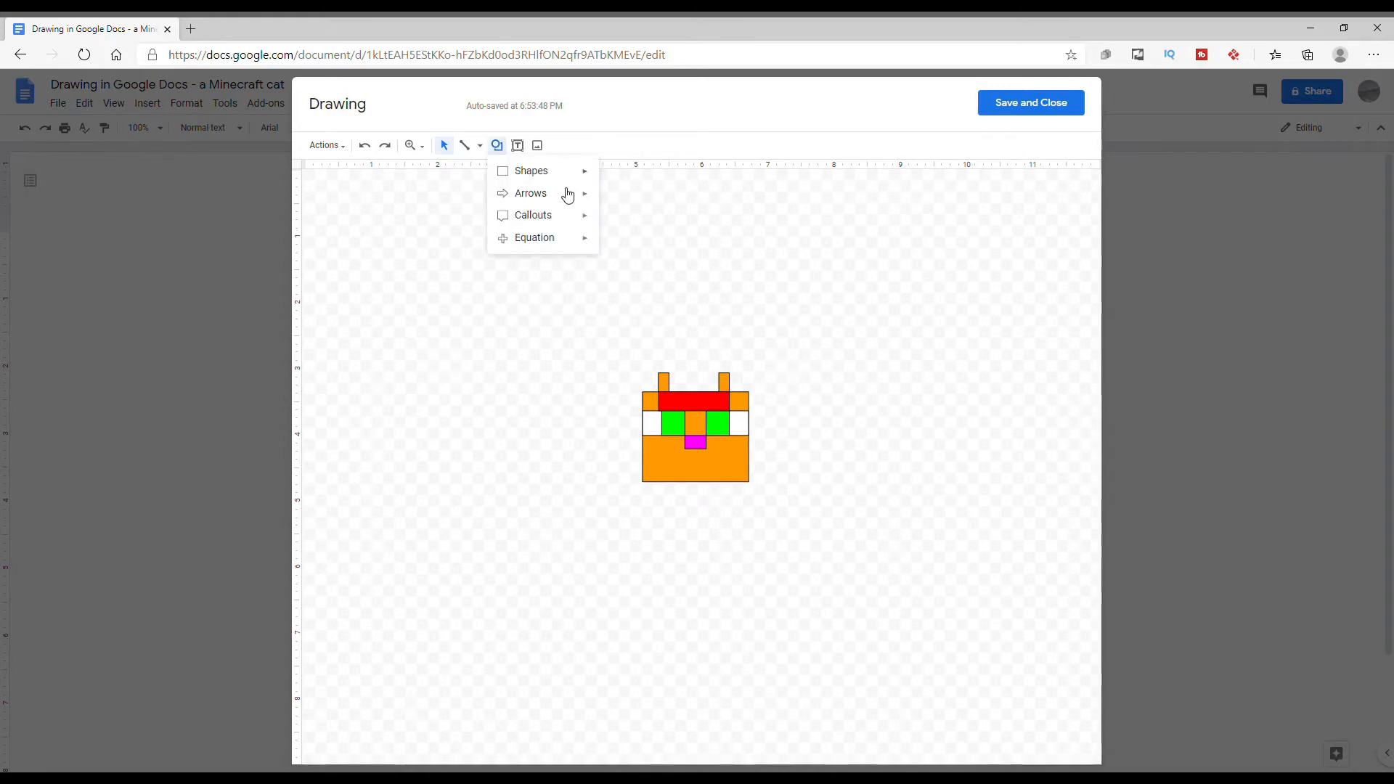
mouse_move(525, 172)
click(616, 187)
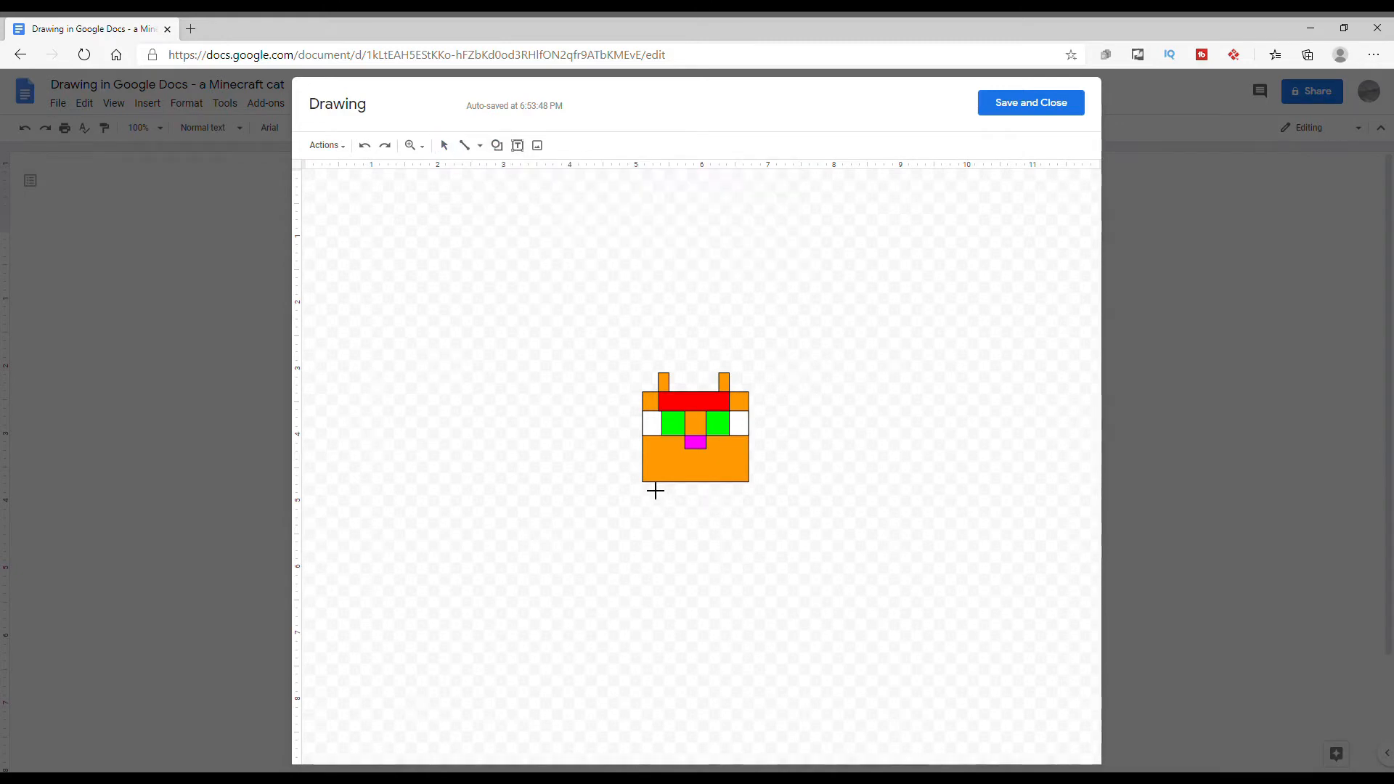
mouse_move(644, 481)
mouse_down()
mouse_move(753, 498)
mouse_move(755, 513)
mouse_move(698, 496)
mouse_up()
click(942, 473)
click(711, 493)
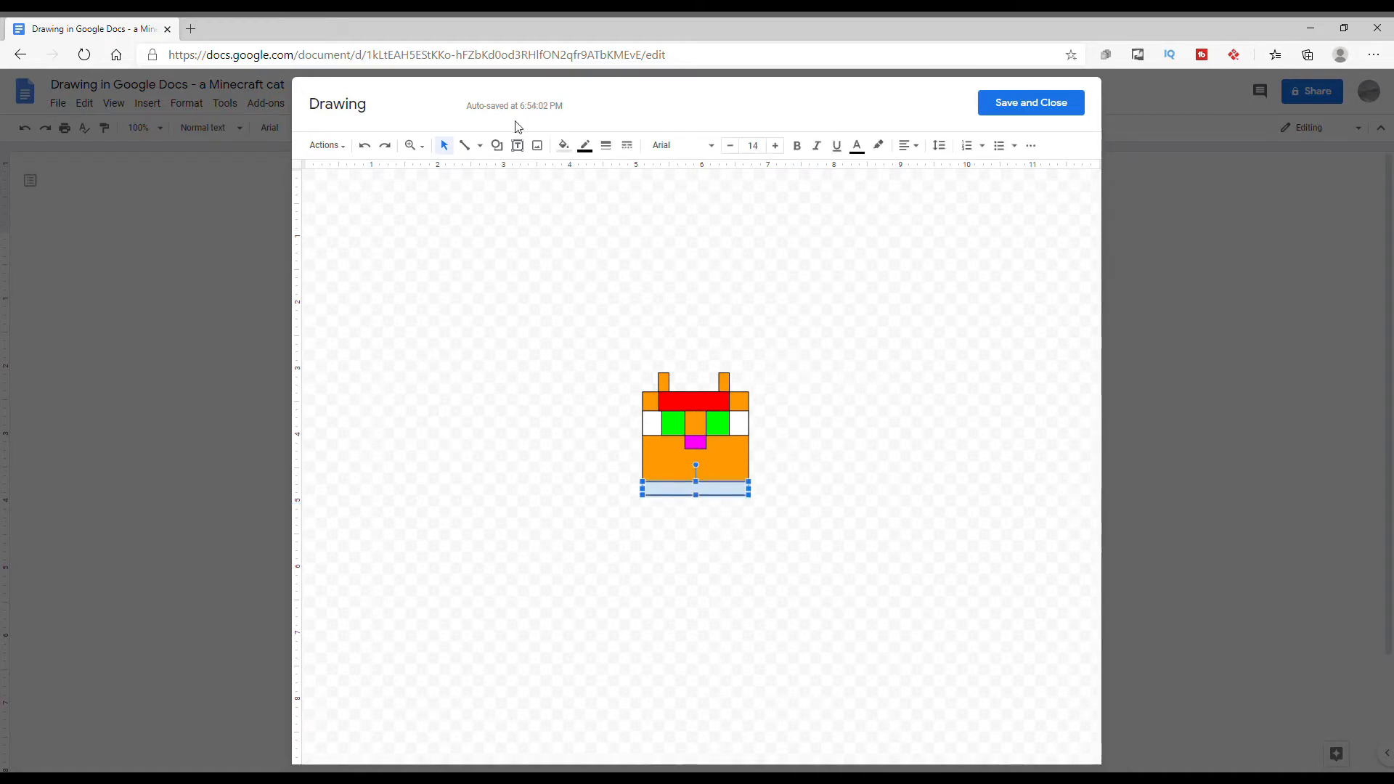
click(565, 146)
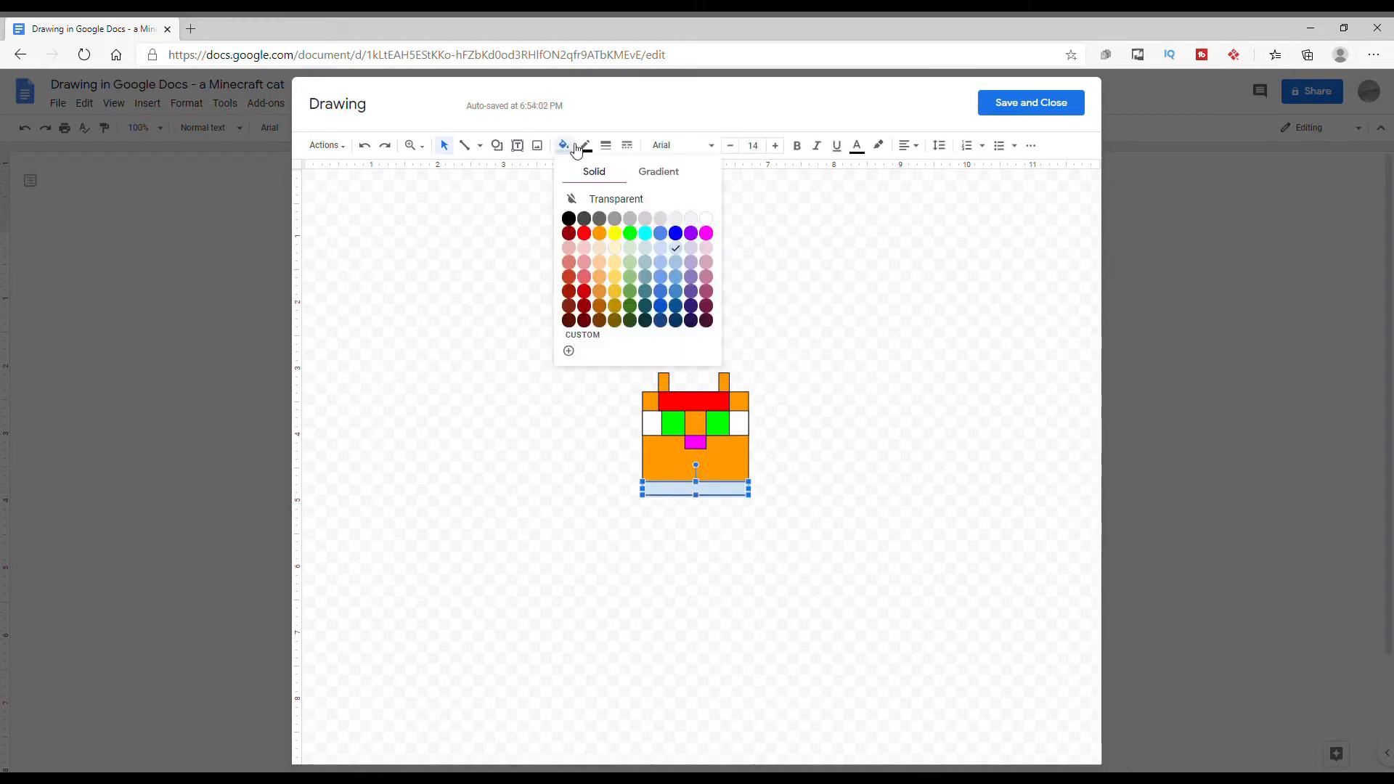
click(660, 233)
click(733, 231)
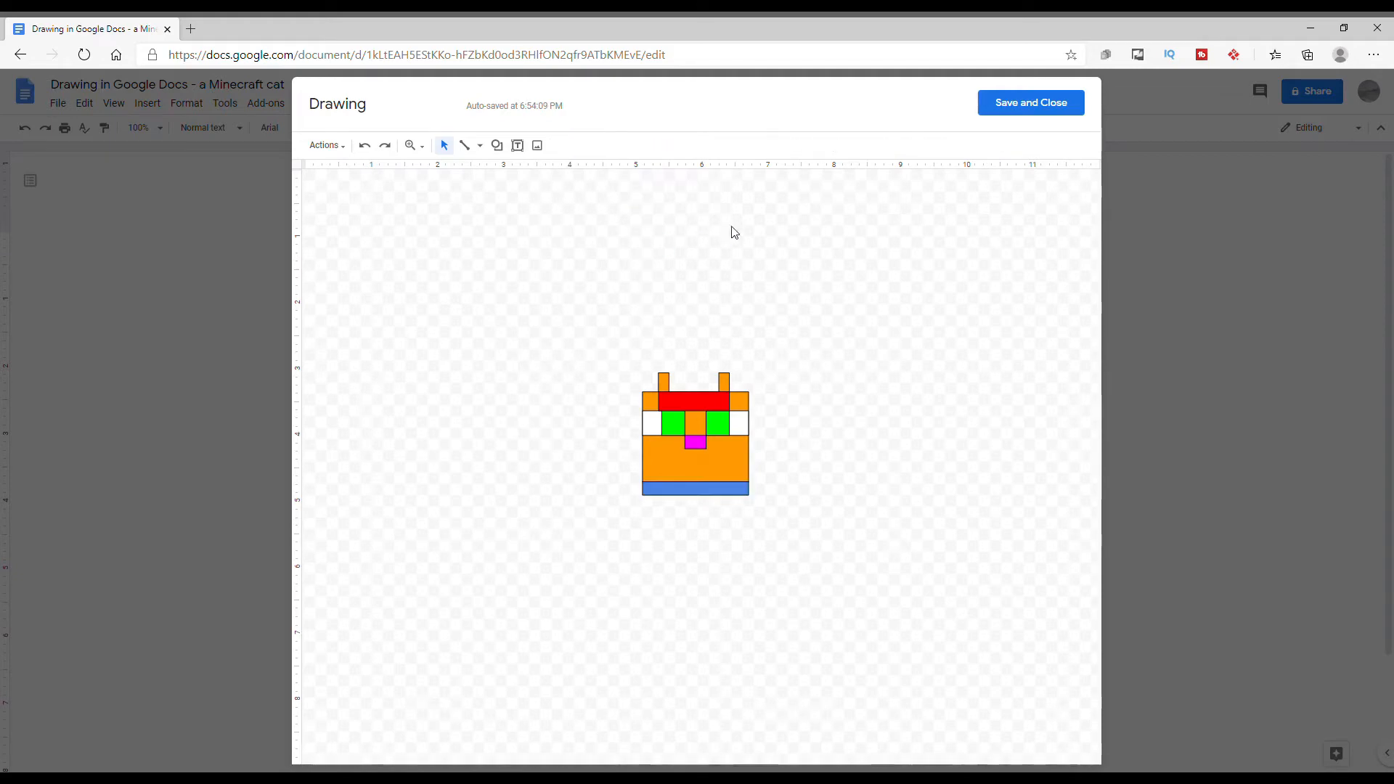
- Draw a chest rectangle under the blue collar, fill it white, and fit it to the collar's width
click(497, 145)
mouse_move(519, 173)
click(605, 184)
drag(615, 515, 698, 524)
click(564, 145)
click(713, 221)
click(804, 279)
click(854, 475)
click(731, 529)
click(934, 508)
click(675, 517)
click(908, 495)
- Draw a tall narrow leg rectangle, place it under the left end of the white chest, and fill it orange
click(497, 146)
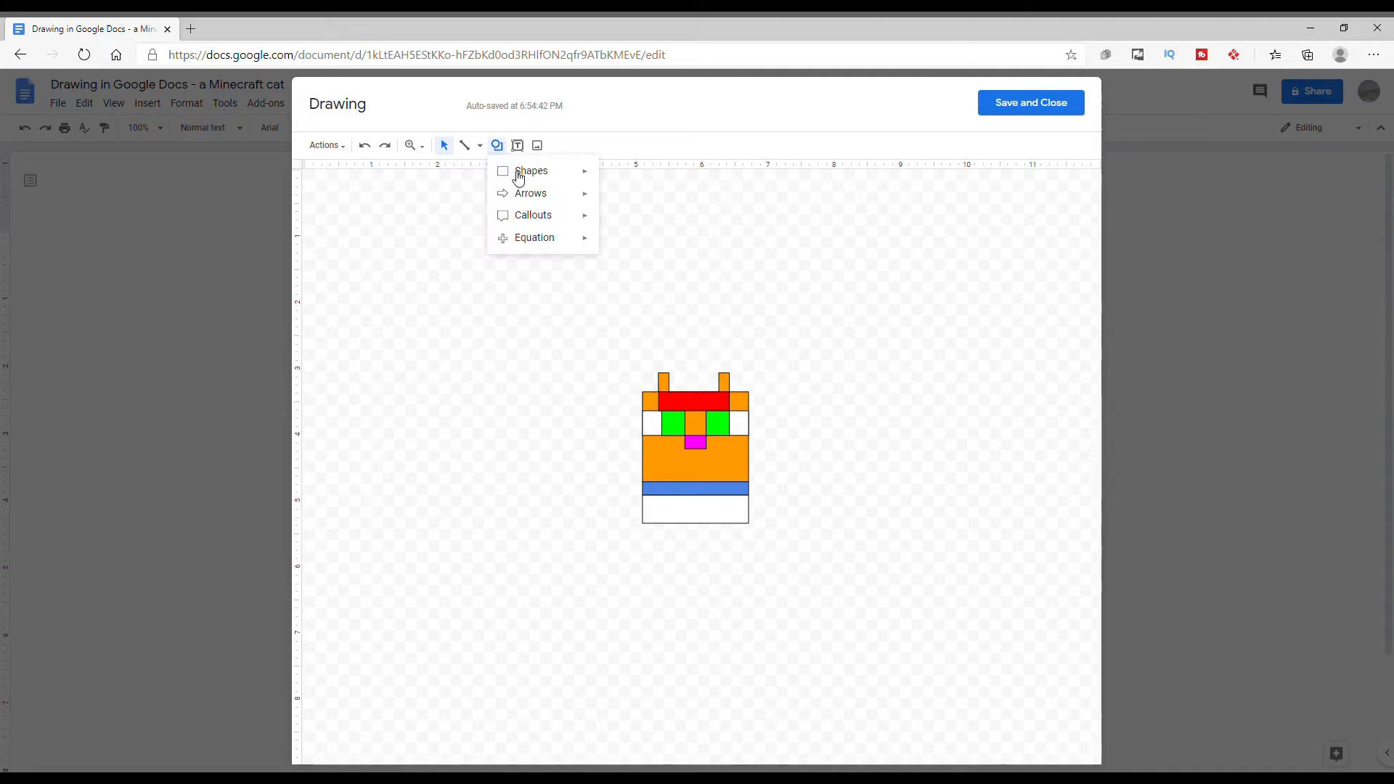
click(611, 177)
drag(633, 551, 659, 650)
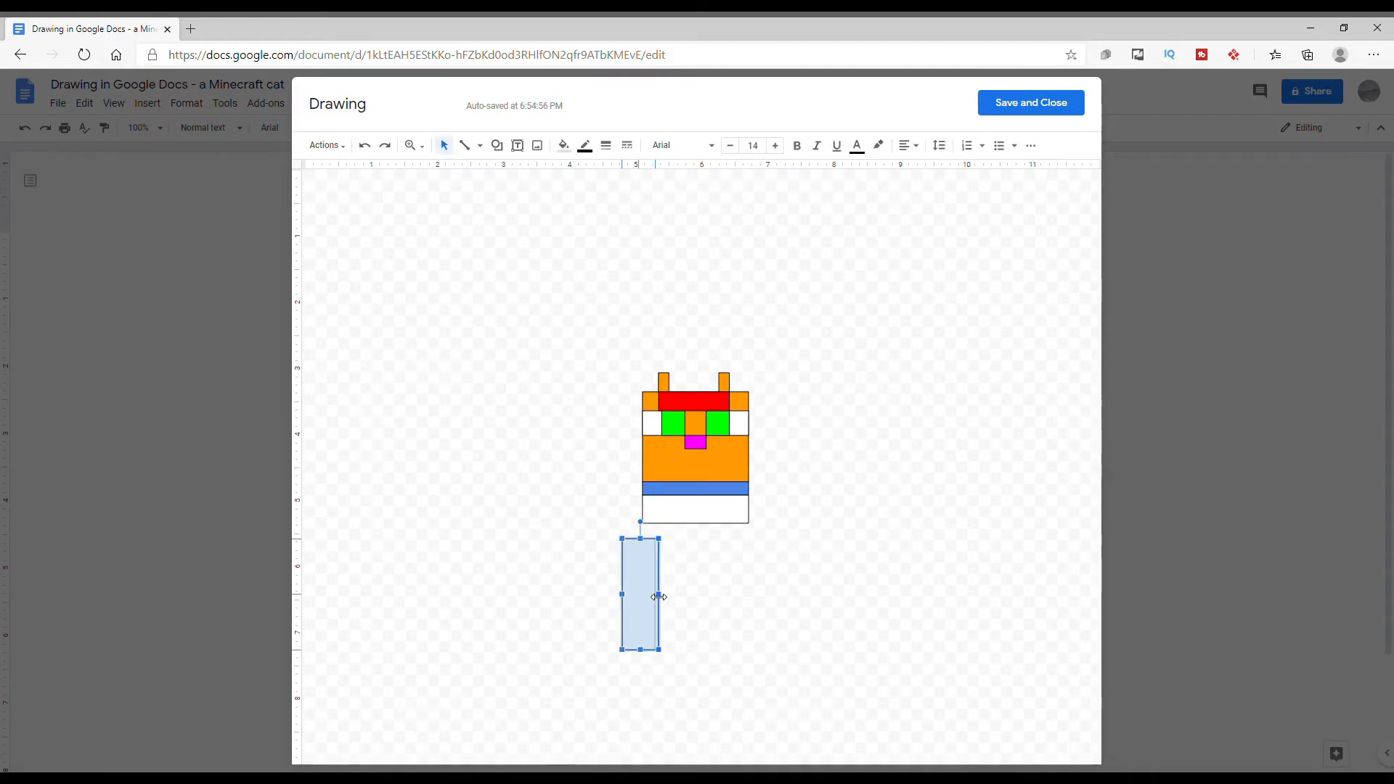
drag(660, 594, 649, 499)
click(565, 145)
click(597, 240)
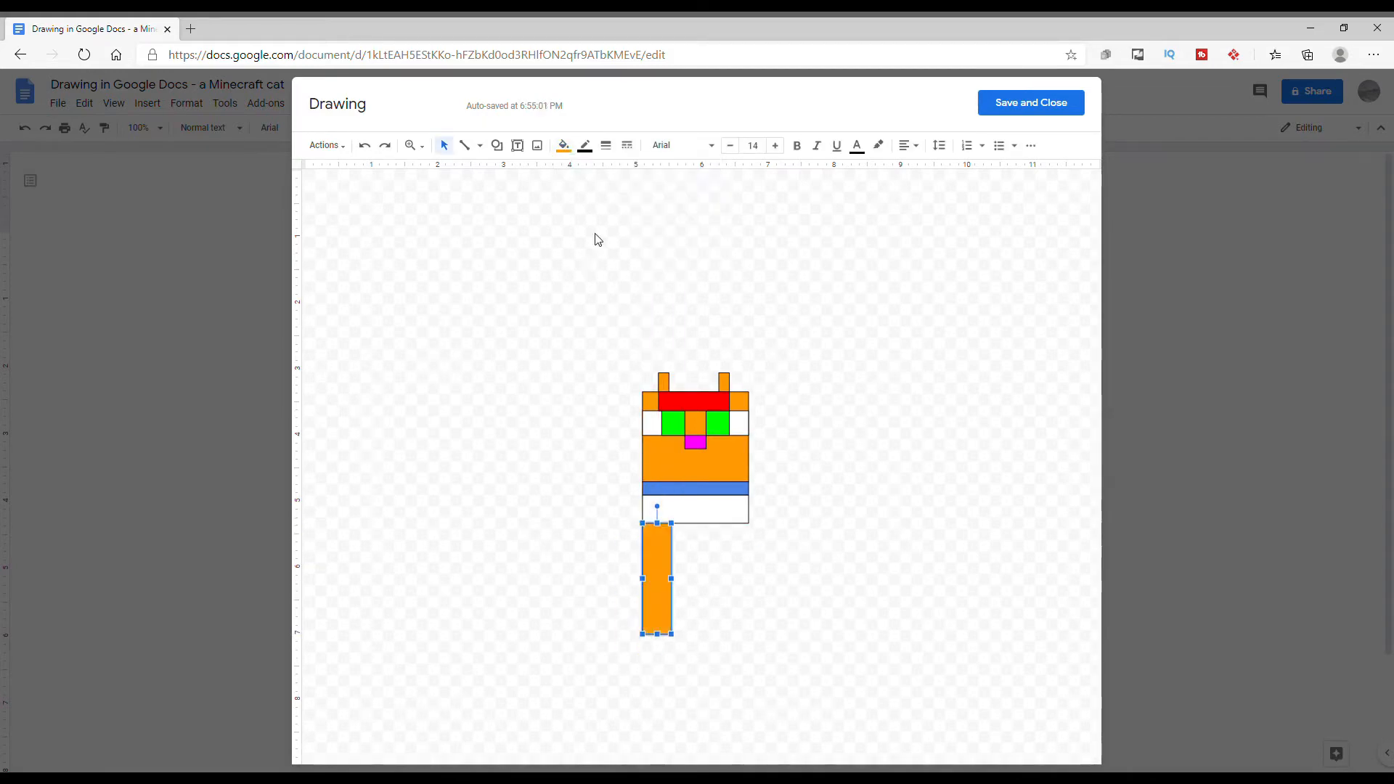
- Copy the orange leg for the right side and set both legs slightly in from the chest's edges
right_click(666, 582)
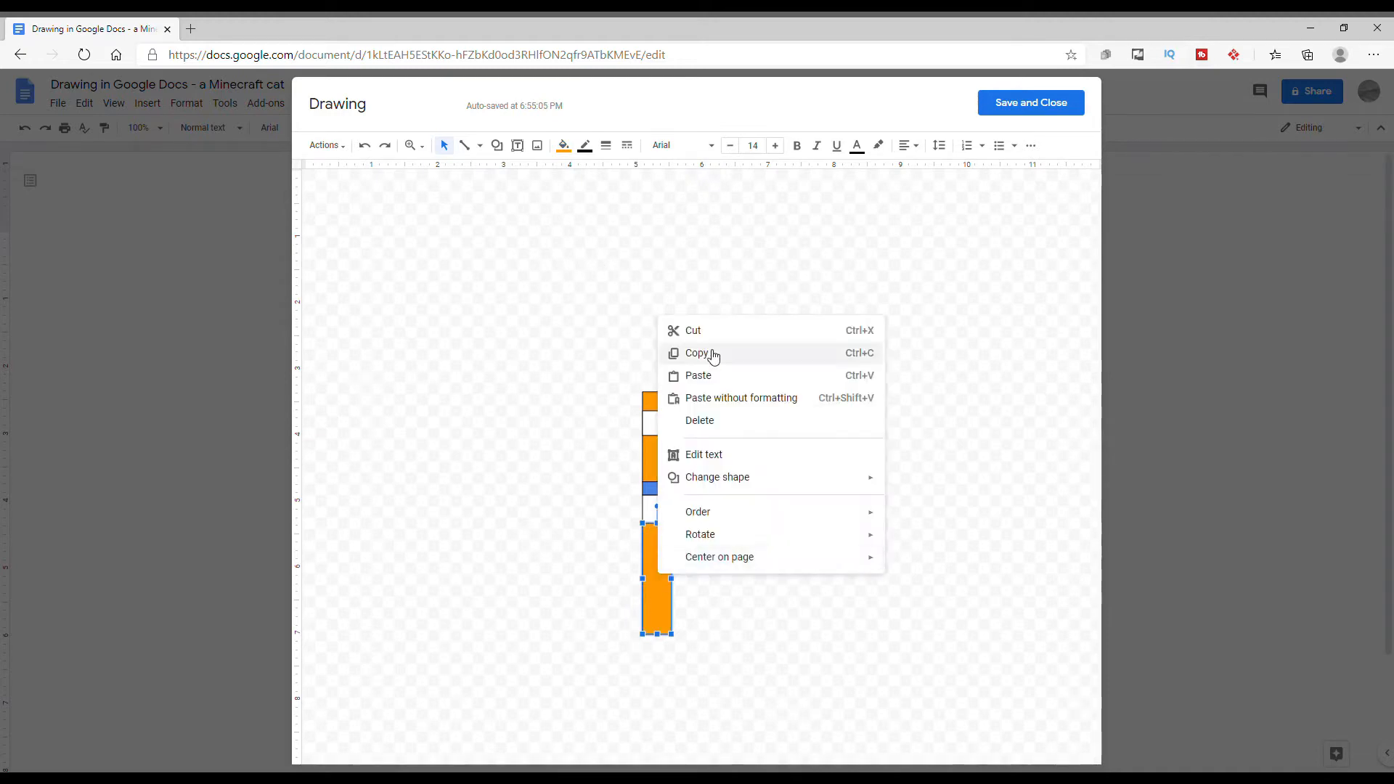
click(709, 352)
right_click(800, 276)
click(865, 333)
mouse_move(669, 579)
mouse_down()
mouse_move(737, 569)
mouse_move(737, 551)
mouse_move(665, 557)
mouse_up()
click(895, 557)
click(812, 519)
click(821, 476)
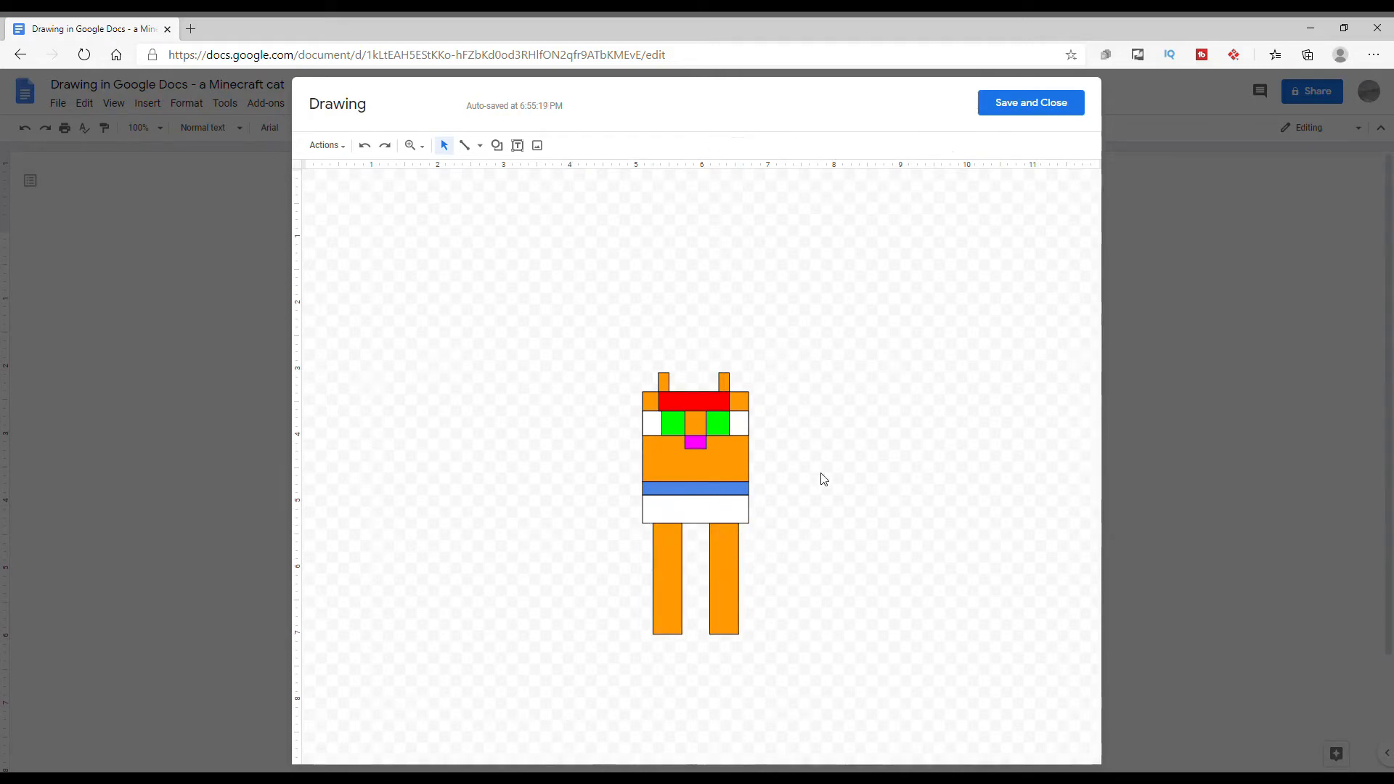
- Draw a belly rectangle filling the gap between the two legs, send it to the back, and fill it white
click(497, 145)
click(610, 175)
mouse_move(763, 603)
mouse_down()
mouse_move(799, 654)
mouse_move(813, 708)
mouse_move(708, 609)
mouse_up()
right_click(708, 609)
mouse_move(762, 537)
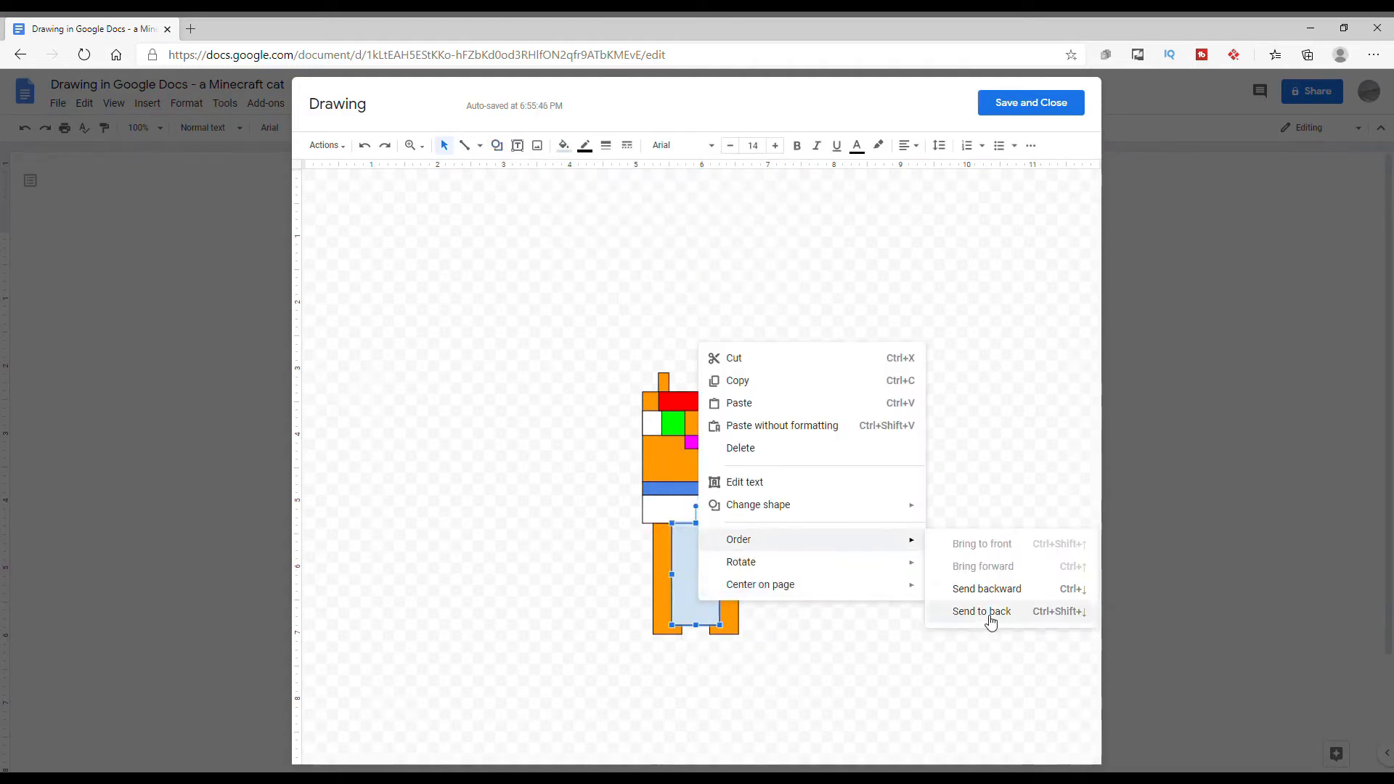
click(990, 613)
click(563, 145)
click(704, 230)
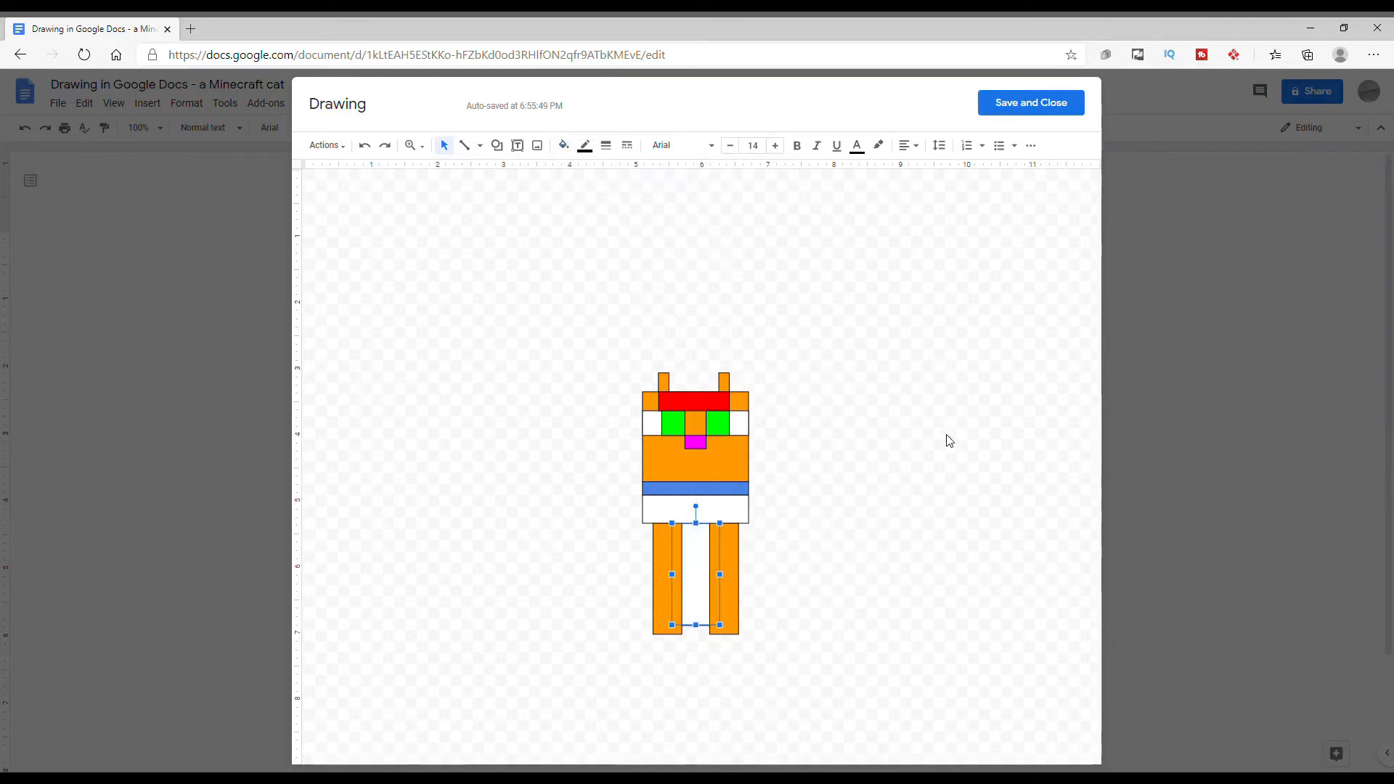
click(826, 559)
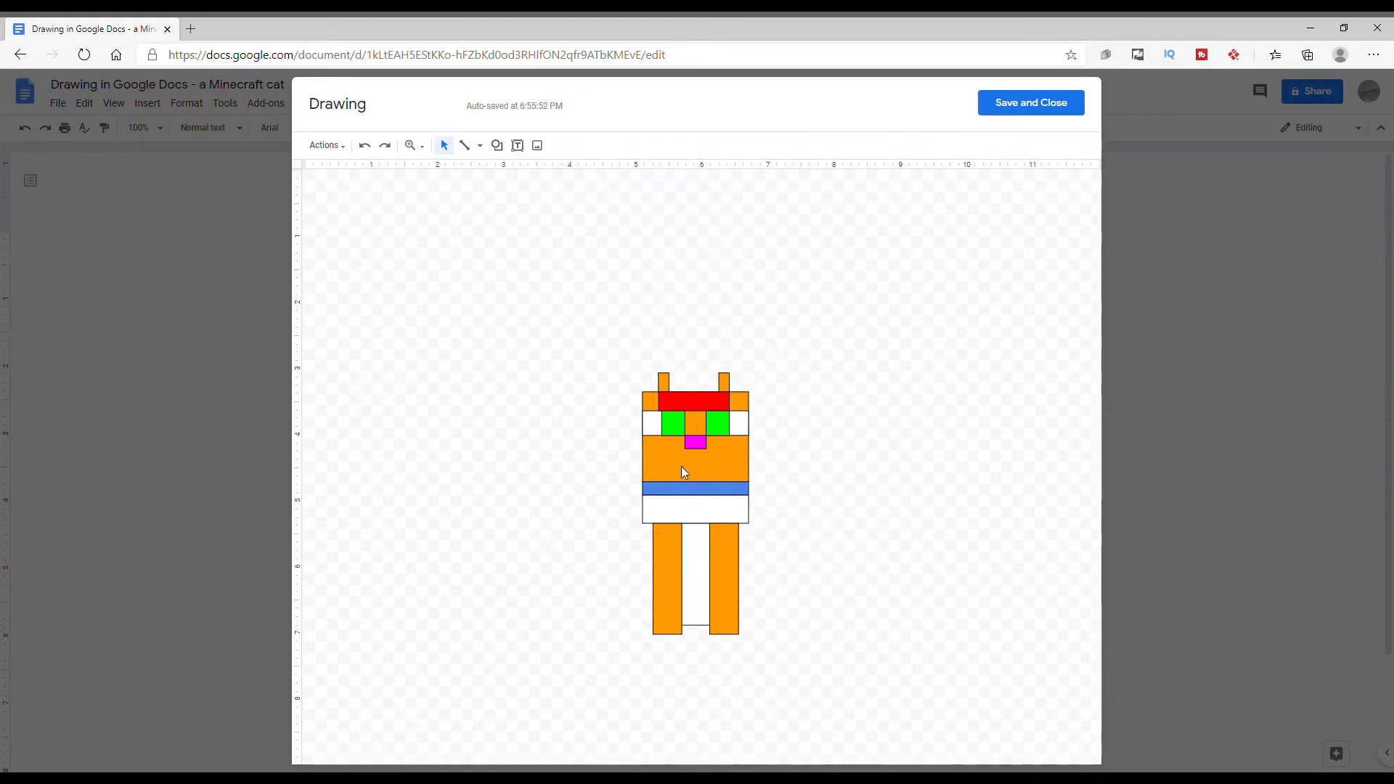
- Draw a small stripe rectangle as wide as the leg, place it across the left leg's upper part, and fill it red
click(498, 145)
mouse_move(538, 173)
click(613, 176)
drag(814, 465, 843, 487)
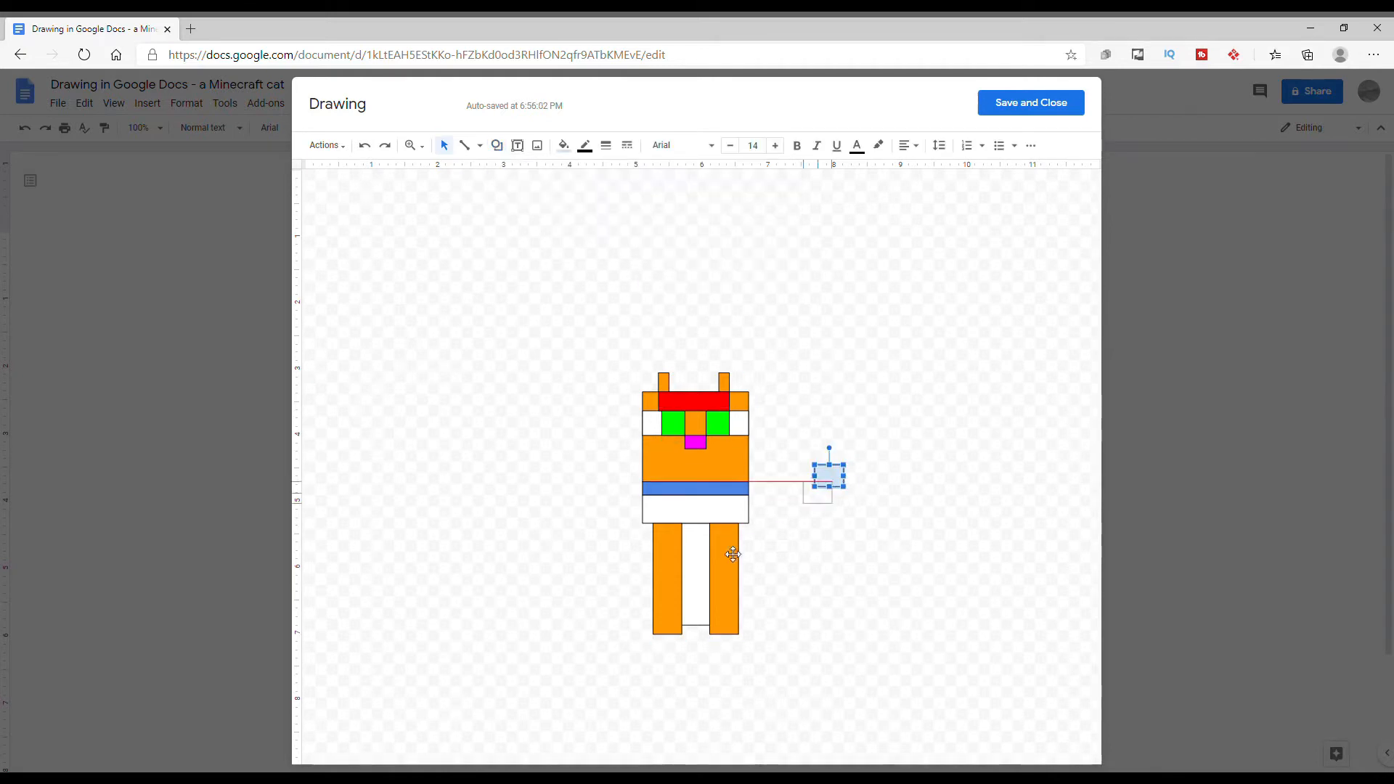
drag(733, 554, 675, 569)
click(564, 146)
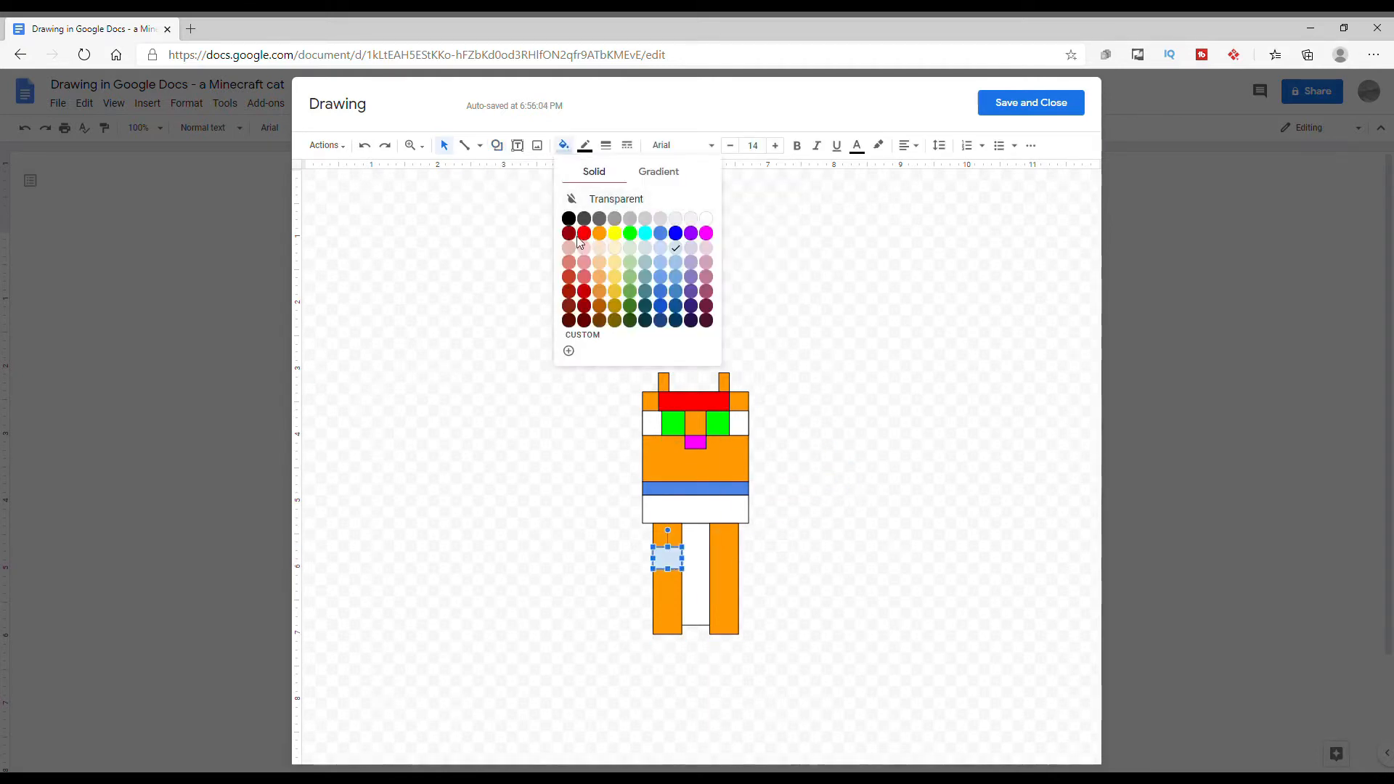
click(583, 233)
- Copy the red stripe and place duplicates so that each front leg carries two stripes at matching heights
right_click(670, 558)
click(719, 328)
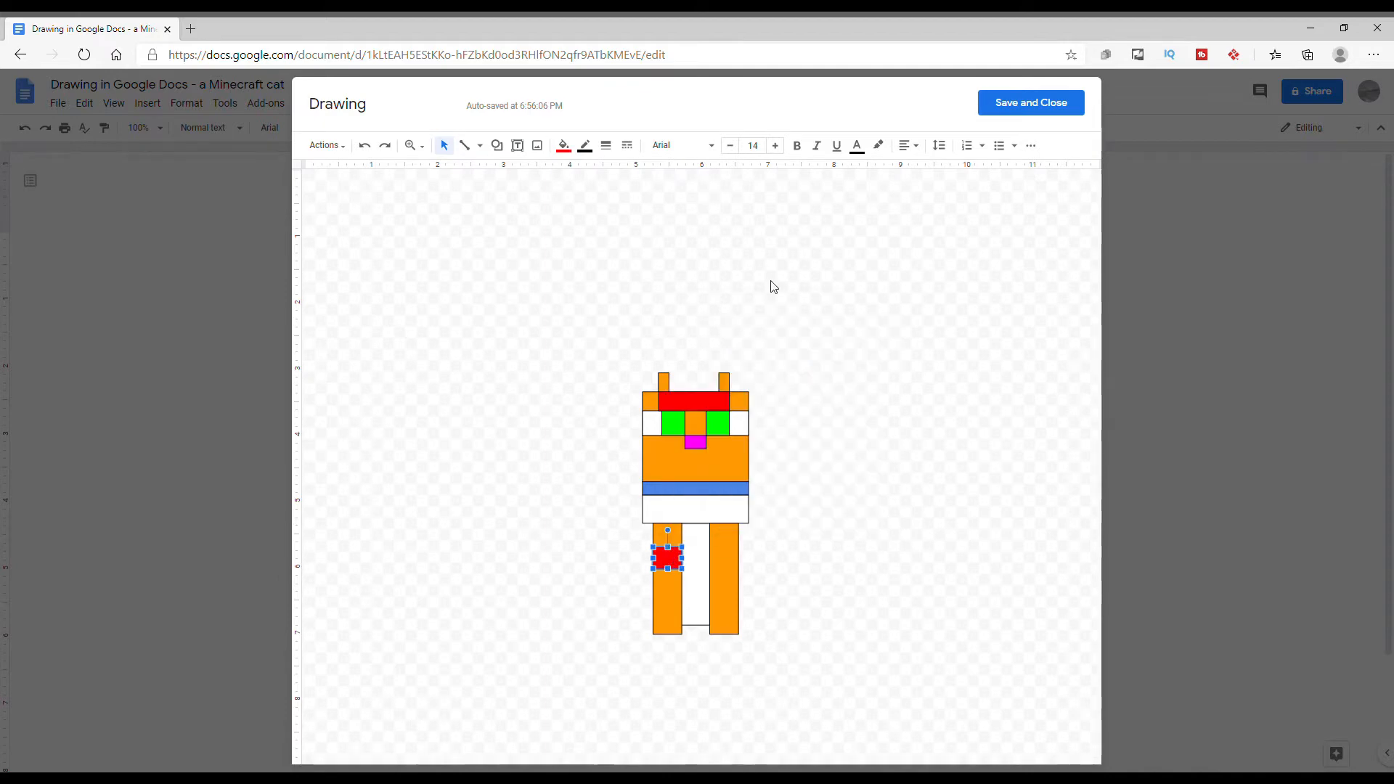
right_click(769, 283)
click(804, 341)
drag(691, 579, 726, 592)
right_click(778, 591)
click(776, 535)
right_click(850, 591)
click(899, 464)
click(797, 607)
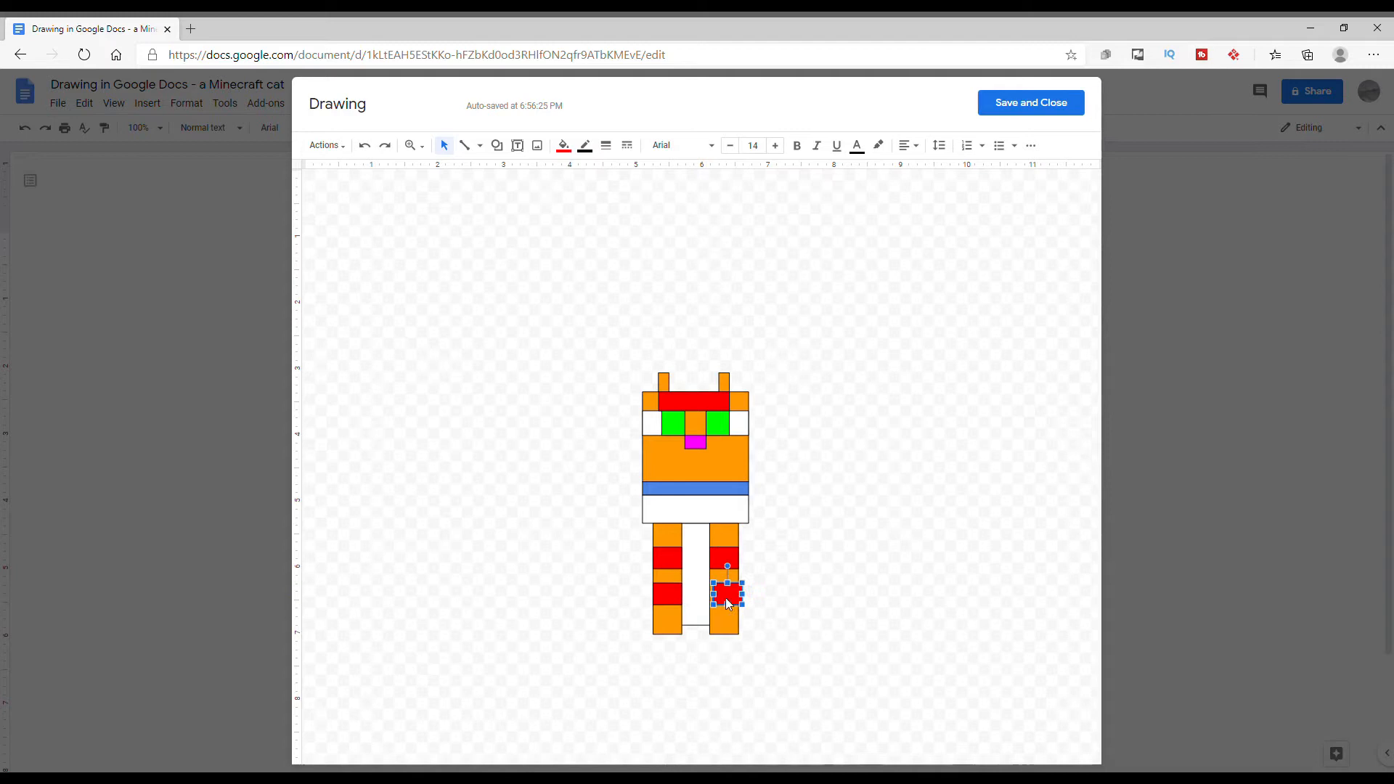
click(893, 581)
- Draw a paw rectangle over the bottom end of the left front leg and fill it white
click(500, 149)
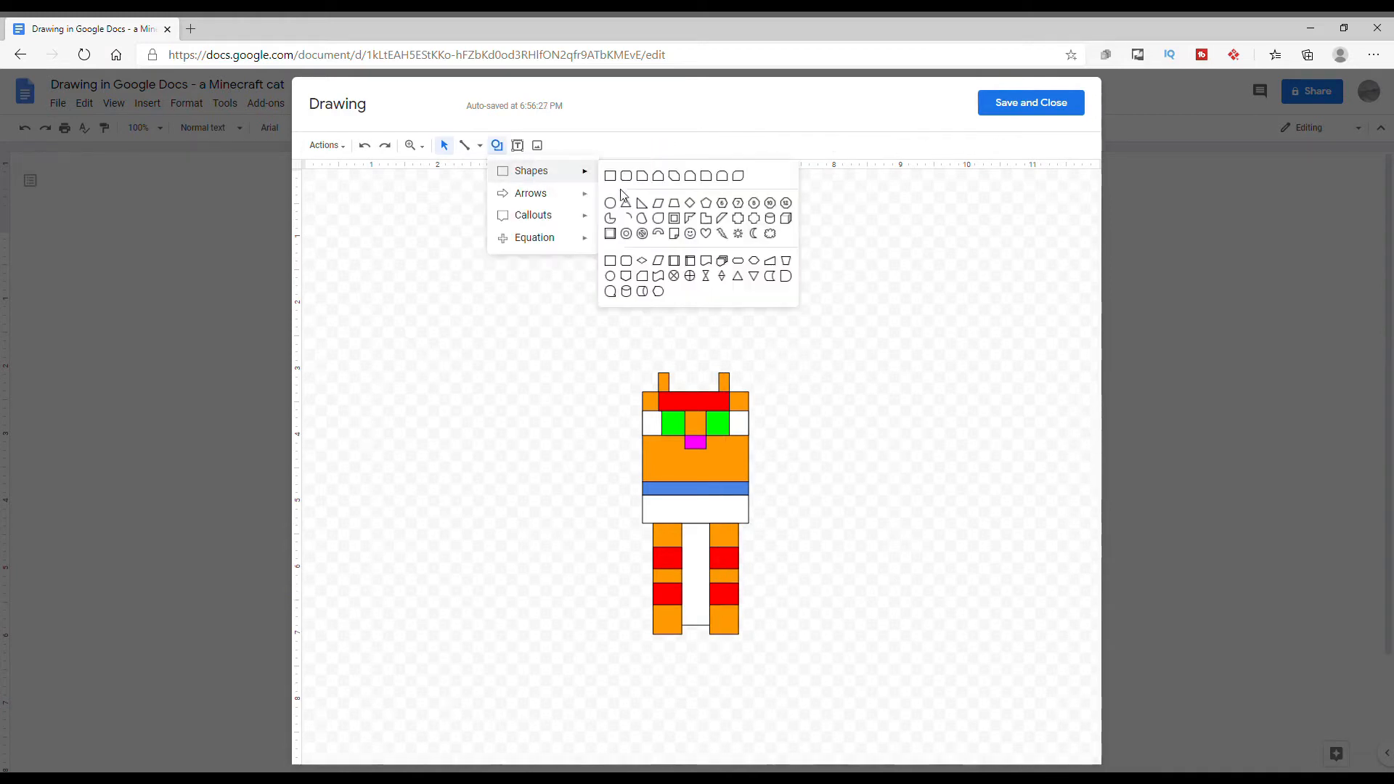
click(613, 180)
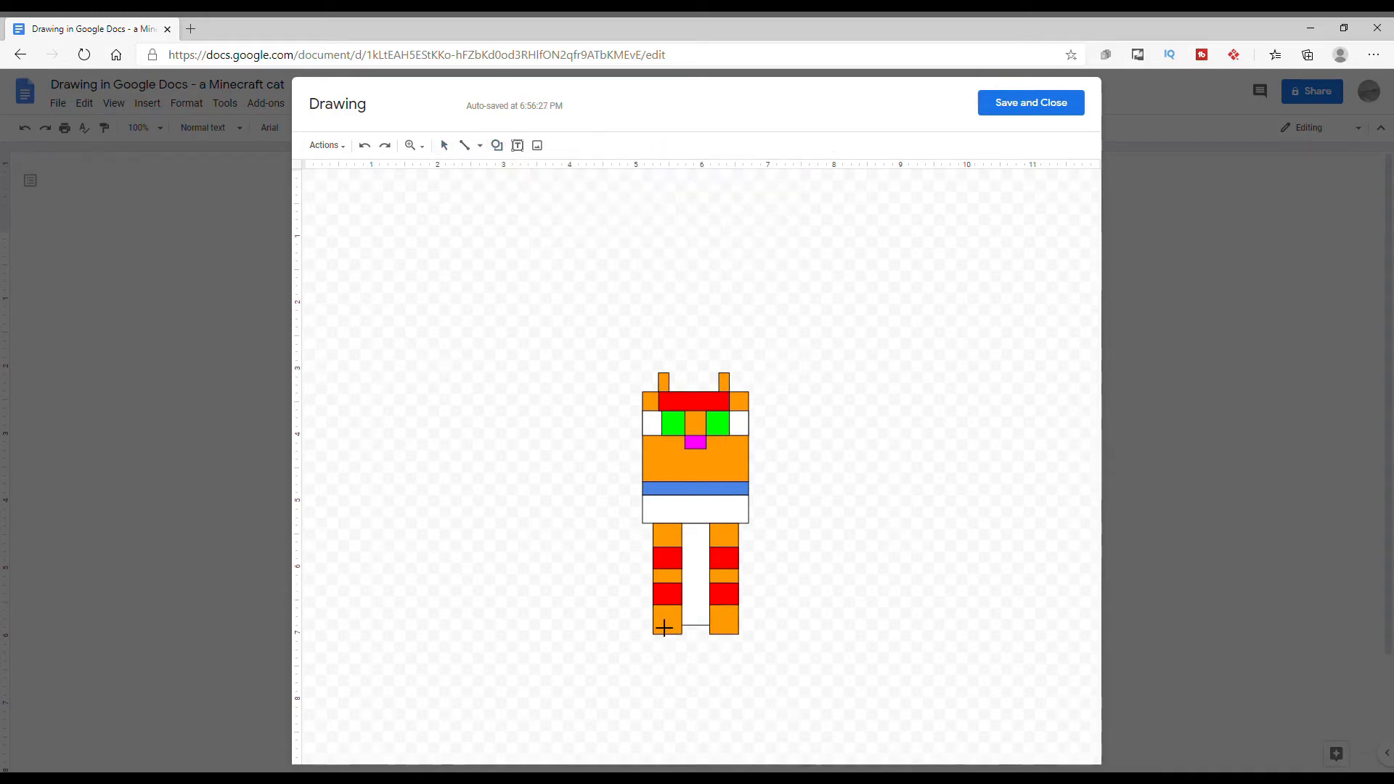
mouse_move(663, 626)
mouse_down()
mouse_move(692, 643)
mouse_move(683, 636)
mouse_up()
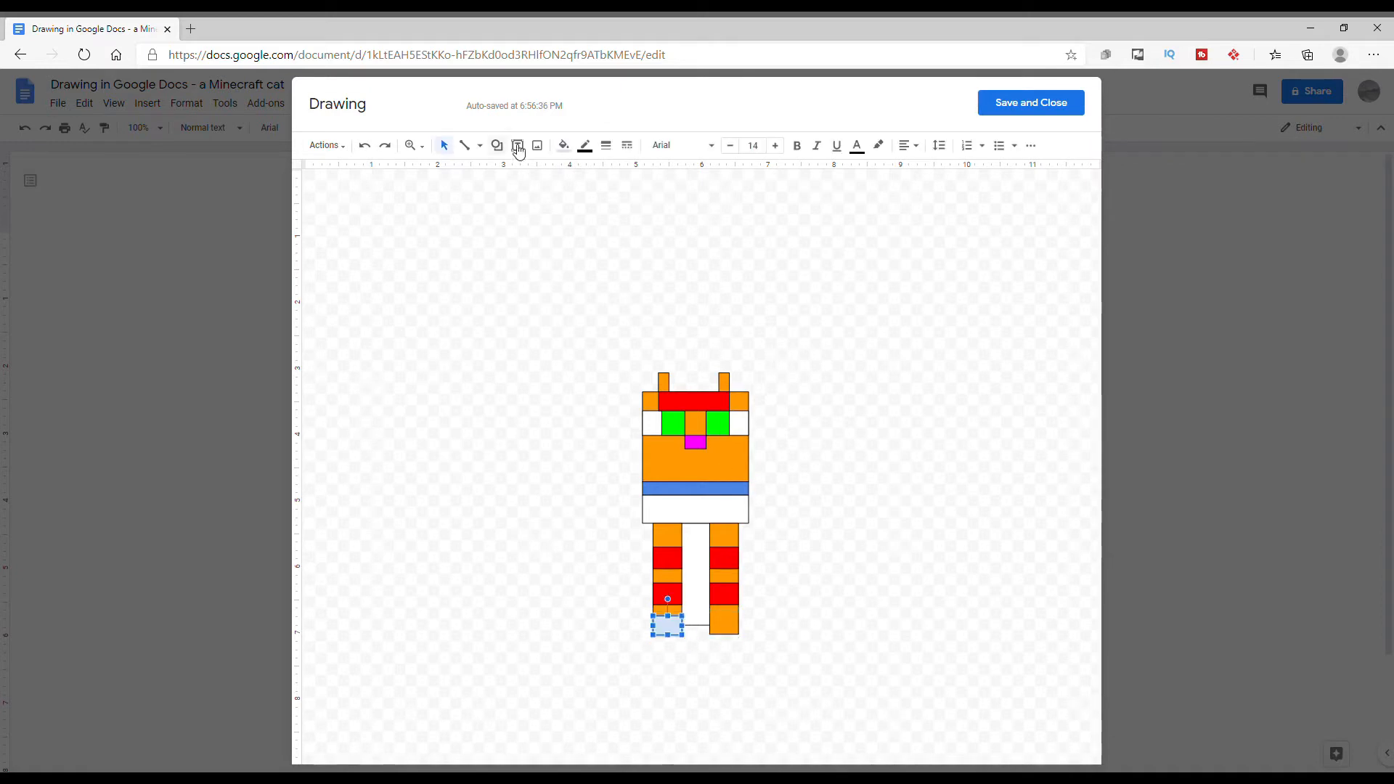
click(563, 145)
click(585, 196)
- Copy the white paw and place the duplicate at the bottom of the right front leg
right_click(666, 626)
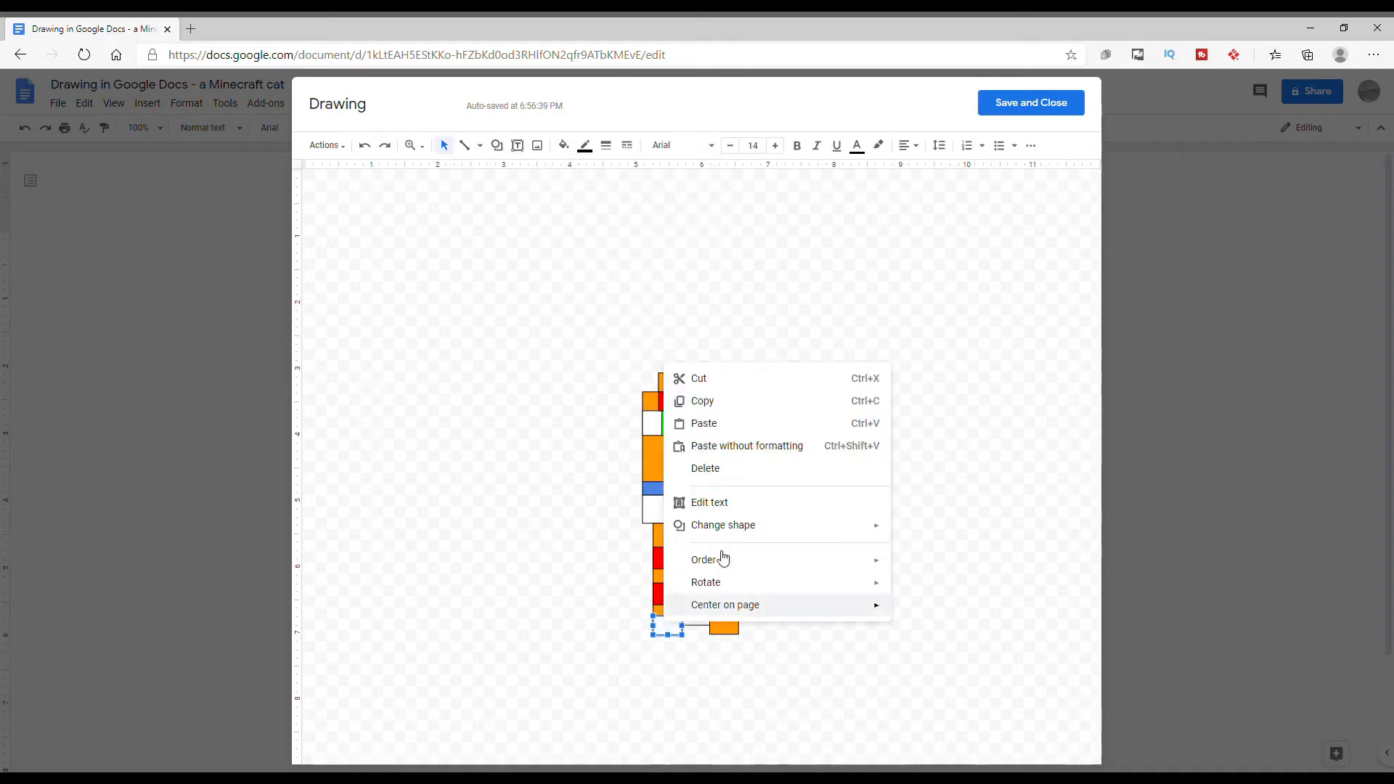
click(701, 402)
right_click(801, 369)
click(828, 430)
drag(712, 644, 740, 637)
click(811, 627)
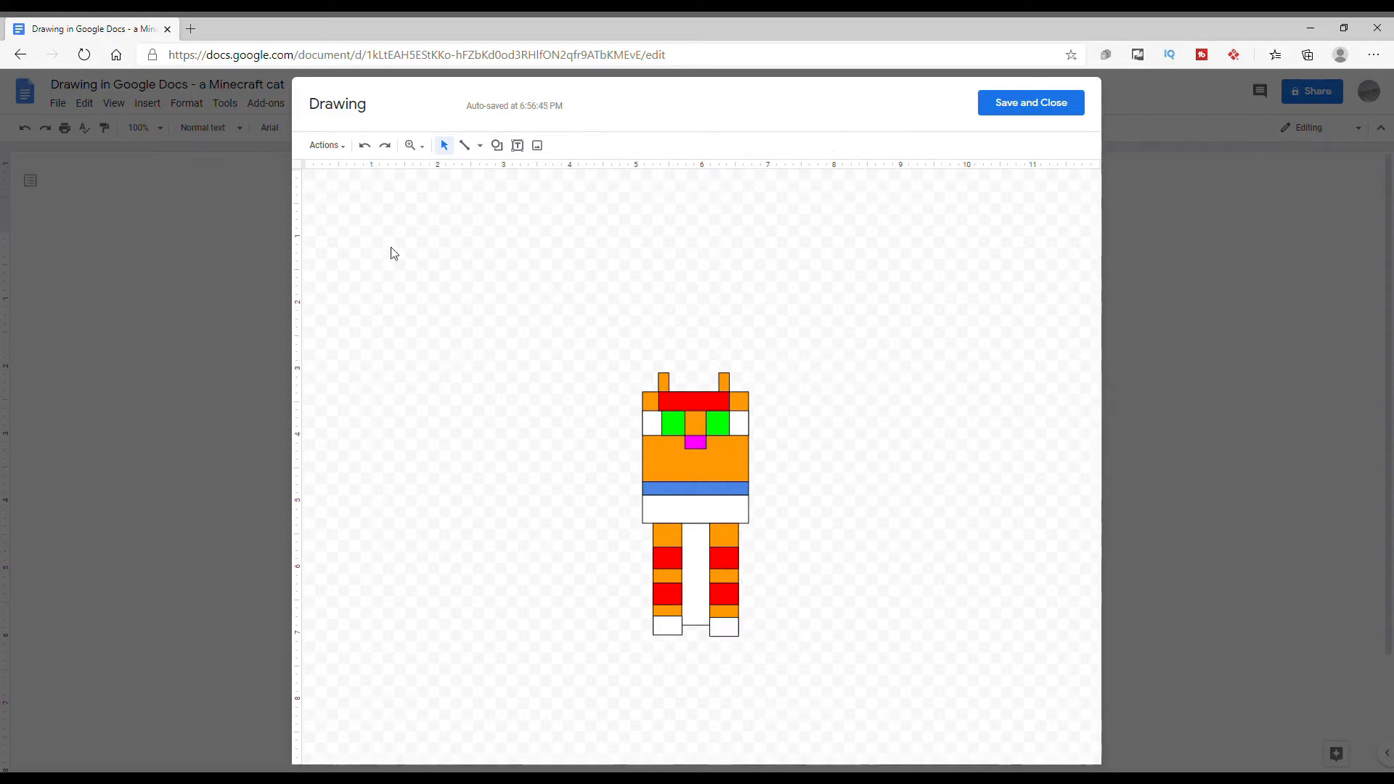
- Draw a narrow upright hind-leg rectangle, place it against the left front leg's outer side, and fill it orange
click(497, 146)
mouse_move(579, 169)
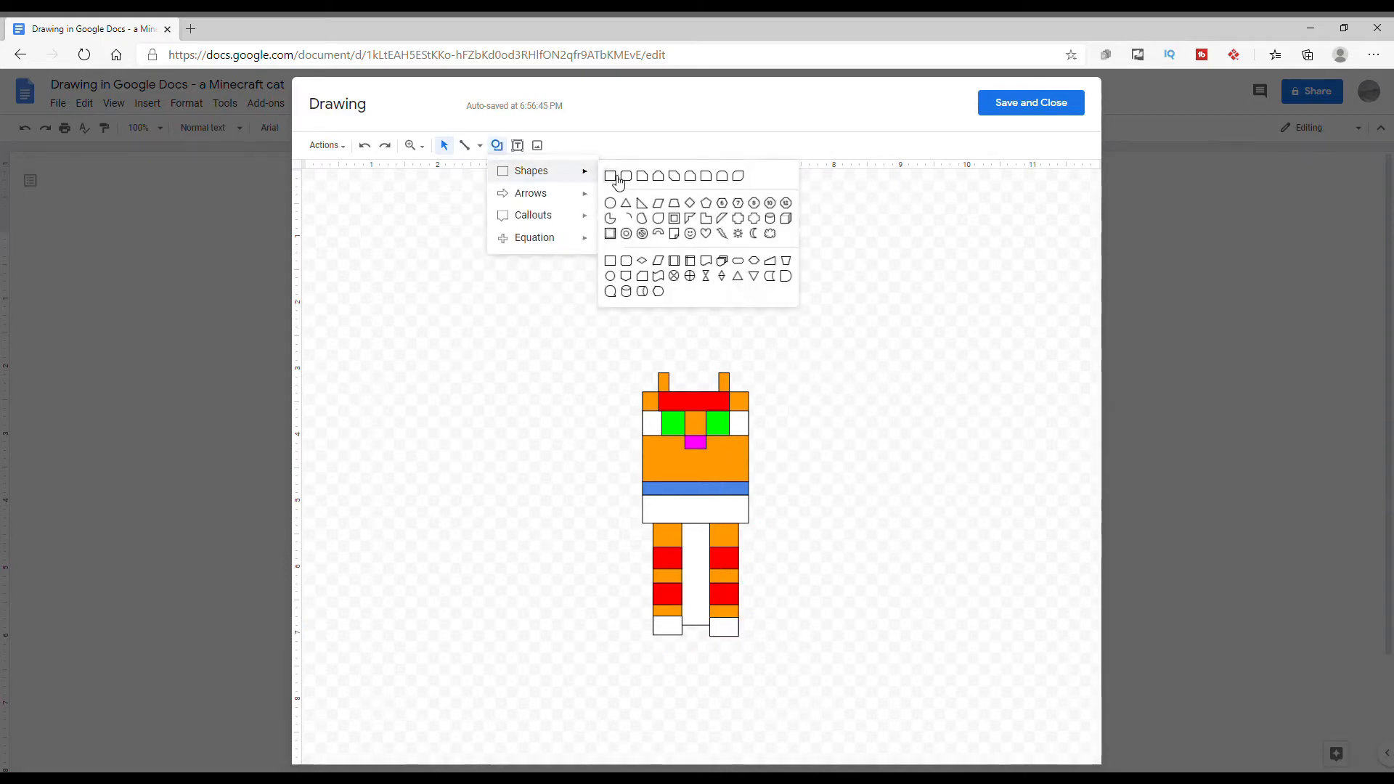
click(619, 181)
drag(571, 513, 604, 618)
drag(593, 575, 648, 602)
click(563, 146)
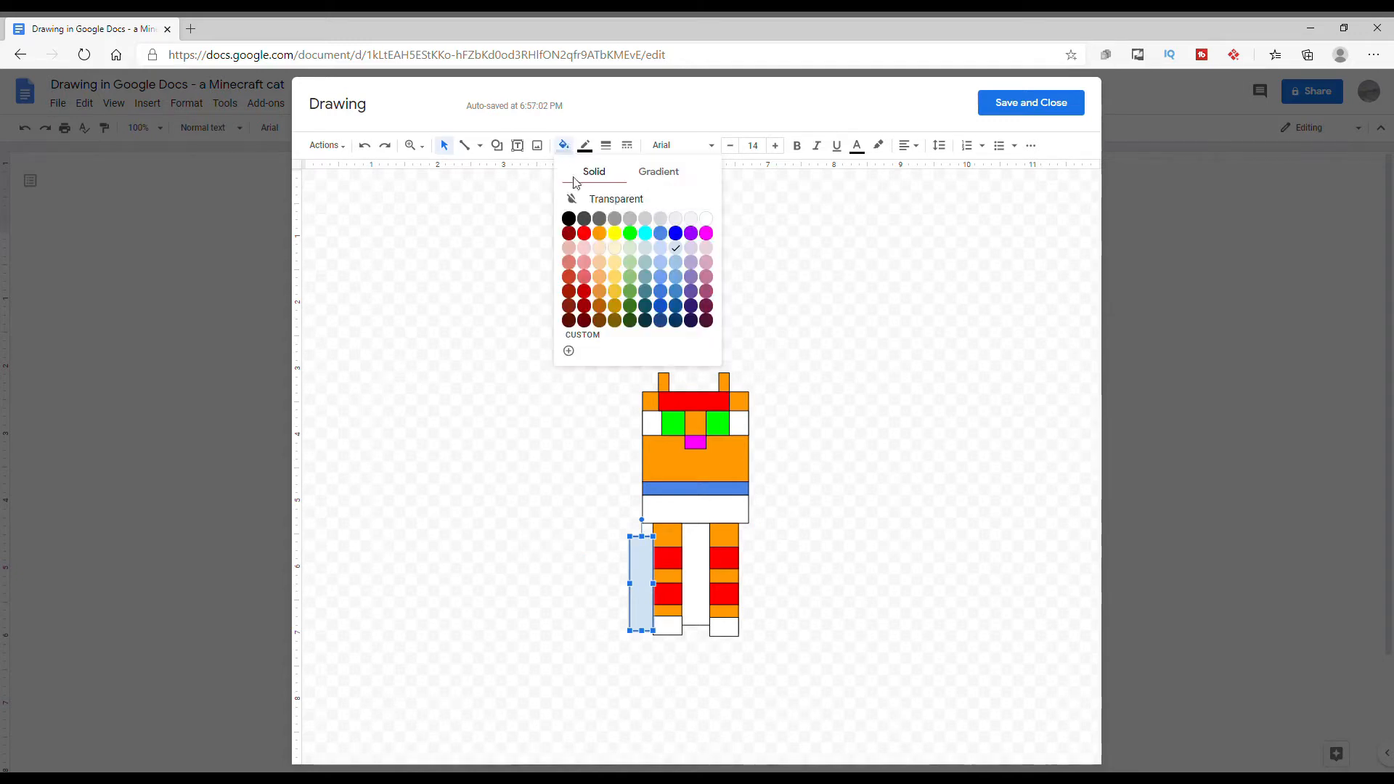
click(601, 235)
- Copy the orange hind leg and place the duplicate against the right front leg's outer side, level with the first
right_click(648, 589)
click(690, 368)
right_click(727, 336)
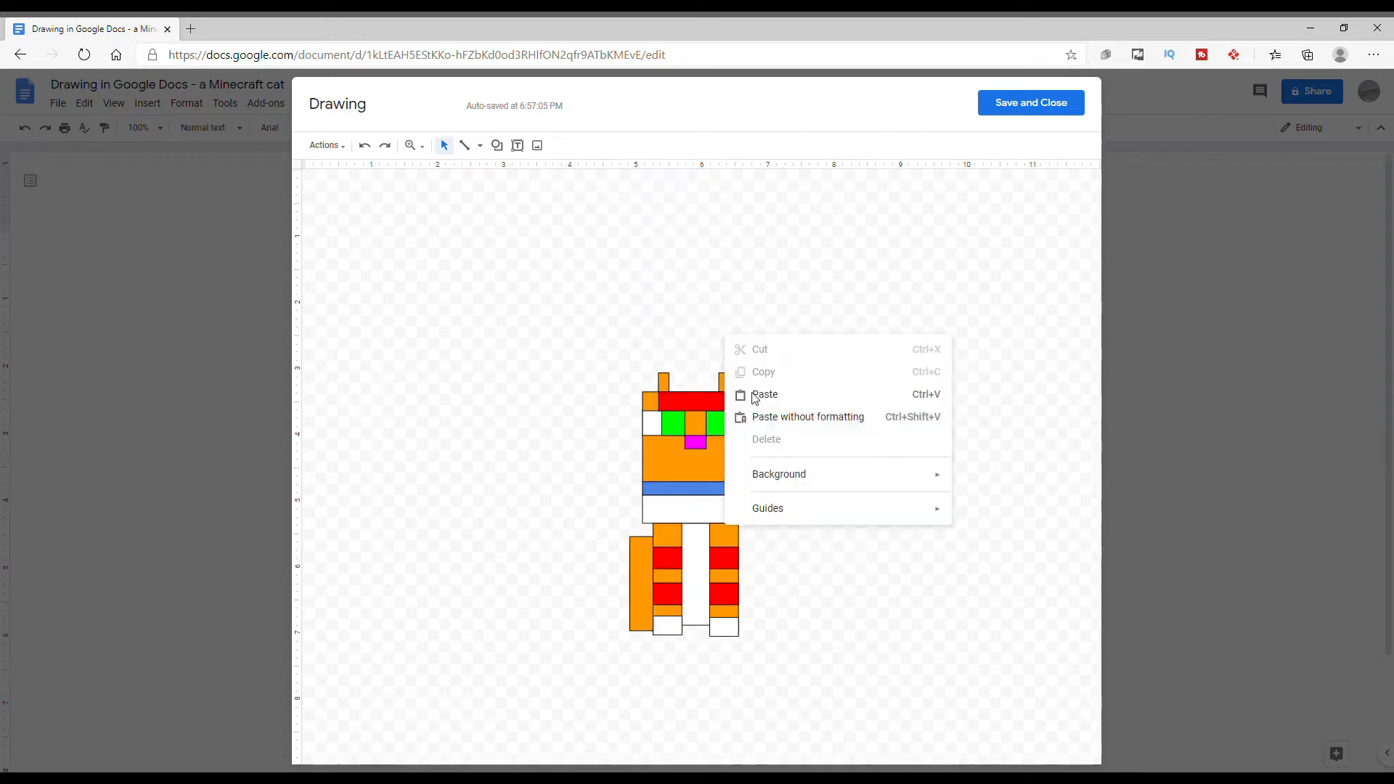
click(753, 396)
drag(692, 597, 761, 579)
click(848, 519)
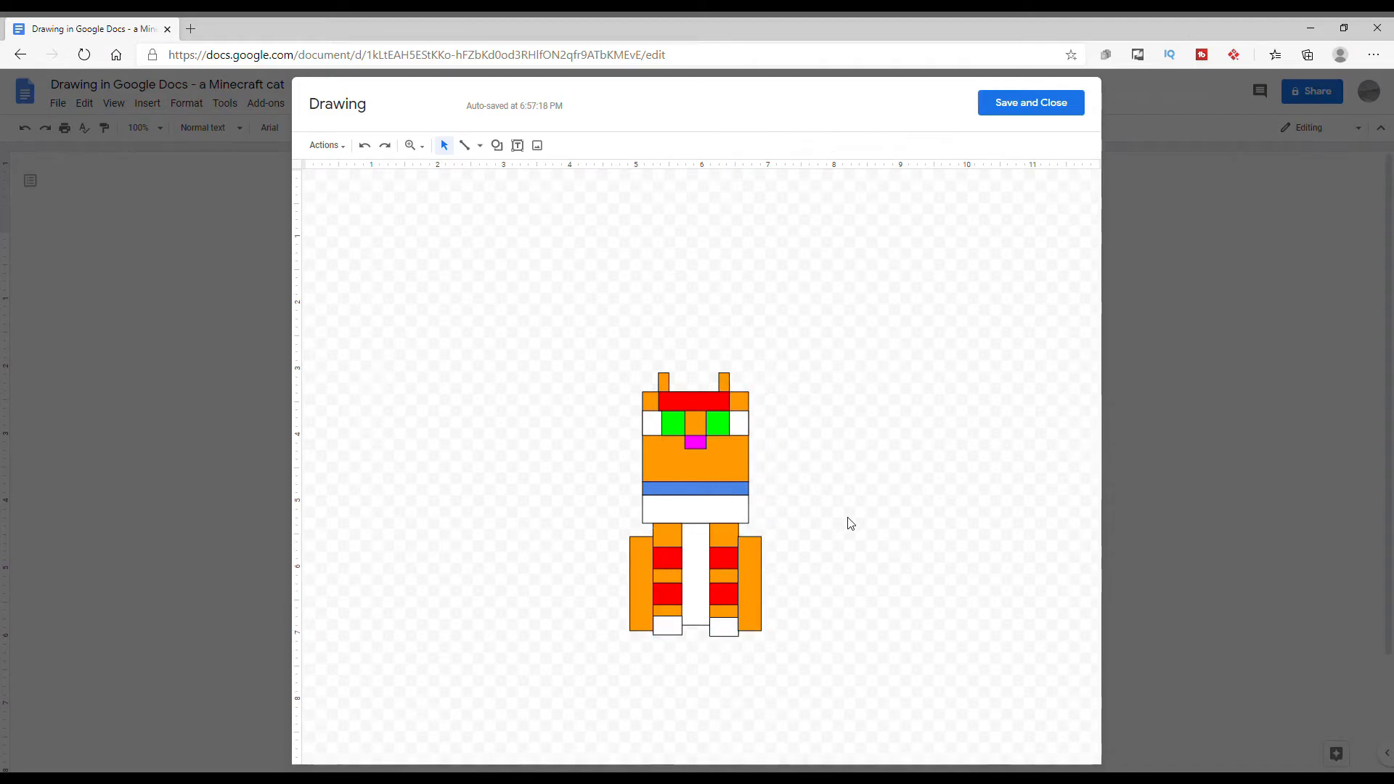
- Draw a small paw rectangle across the bottom of the left hind leg and fill it white
click(496, 145)
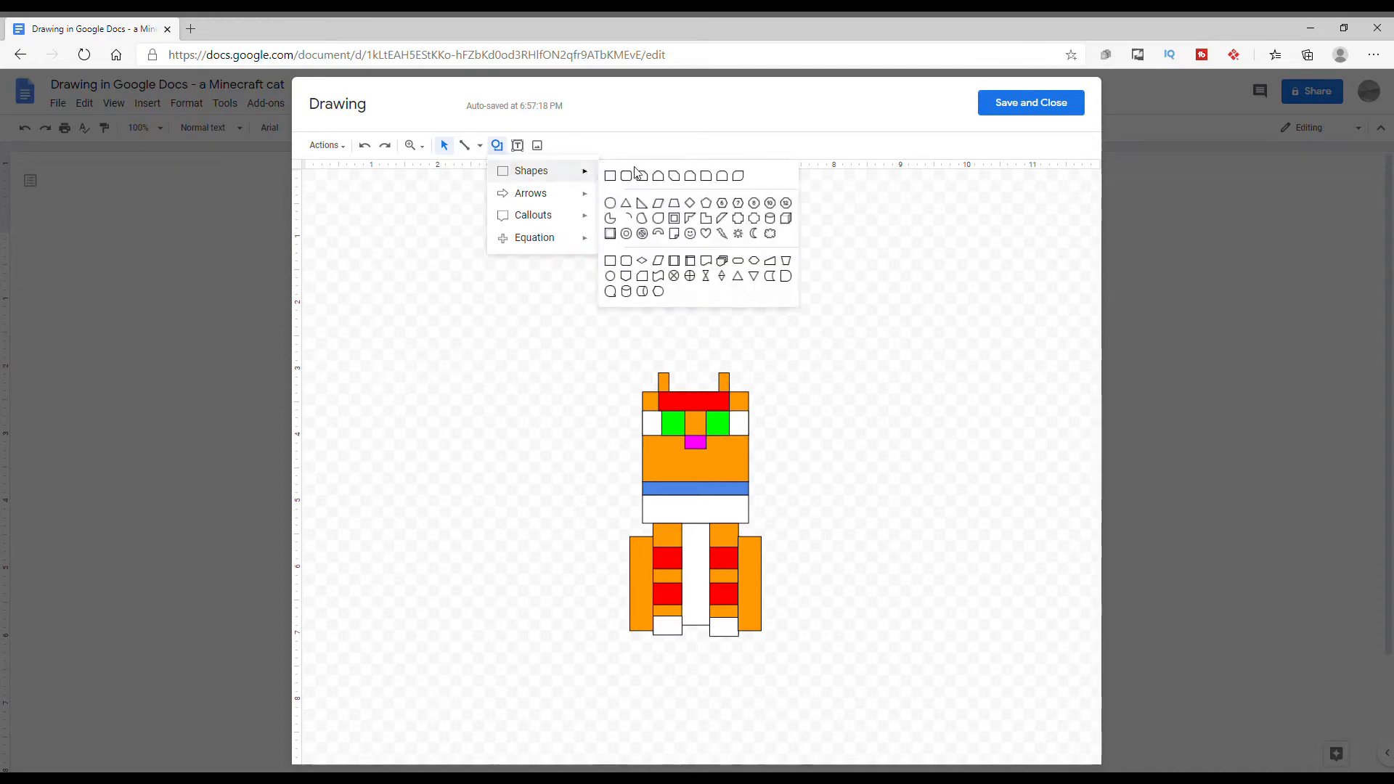
click(614, 176)
mouse_move(813, 409)
mouse_down()
mouse_move(847, 432)
mouse_move(650, 632)
mouse_up()
click(563, 145)
click(714, 224)
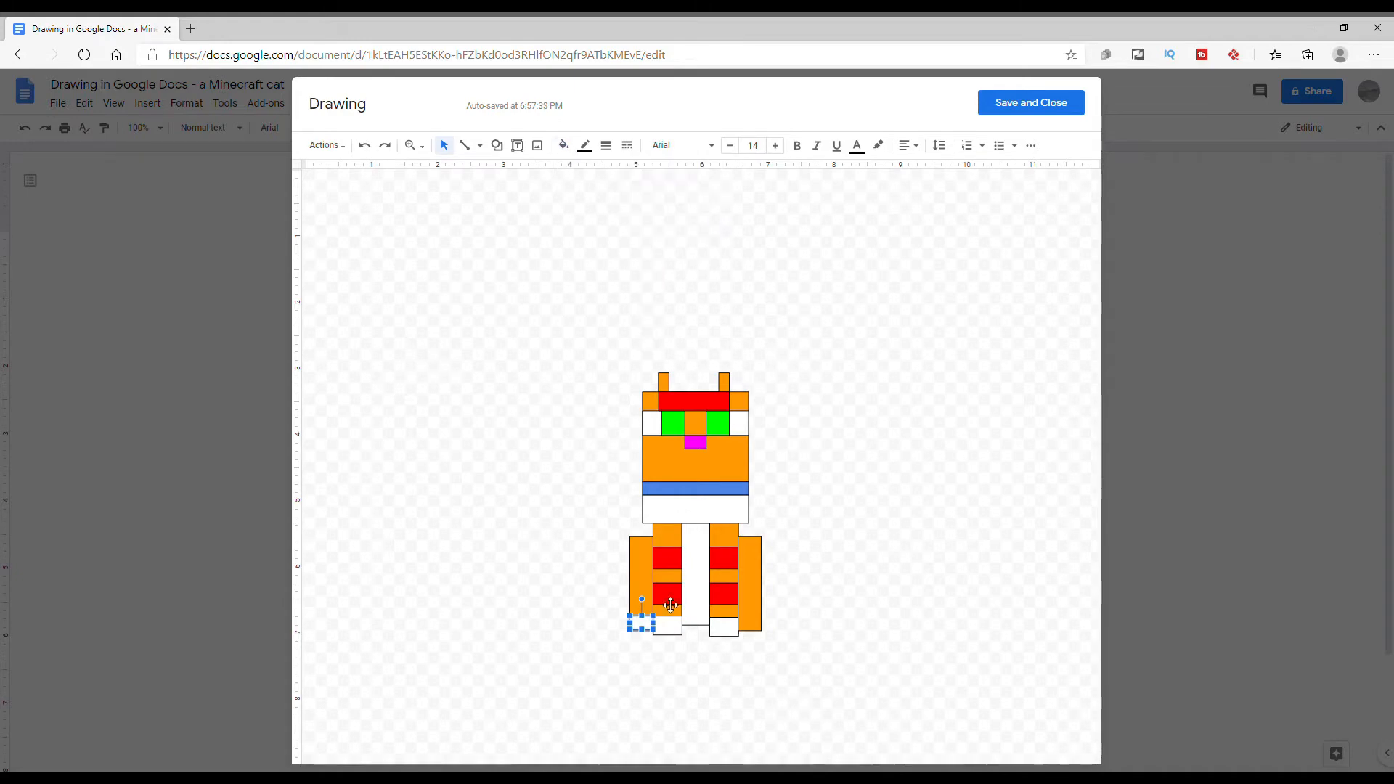
- Copy the small white paw to the bottom of the right hind leg and align the left one with its leg's bottom edge
right_click(642, 623)
click(701, 411)
right_click(857, 361)
click(898, 419)
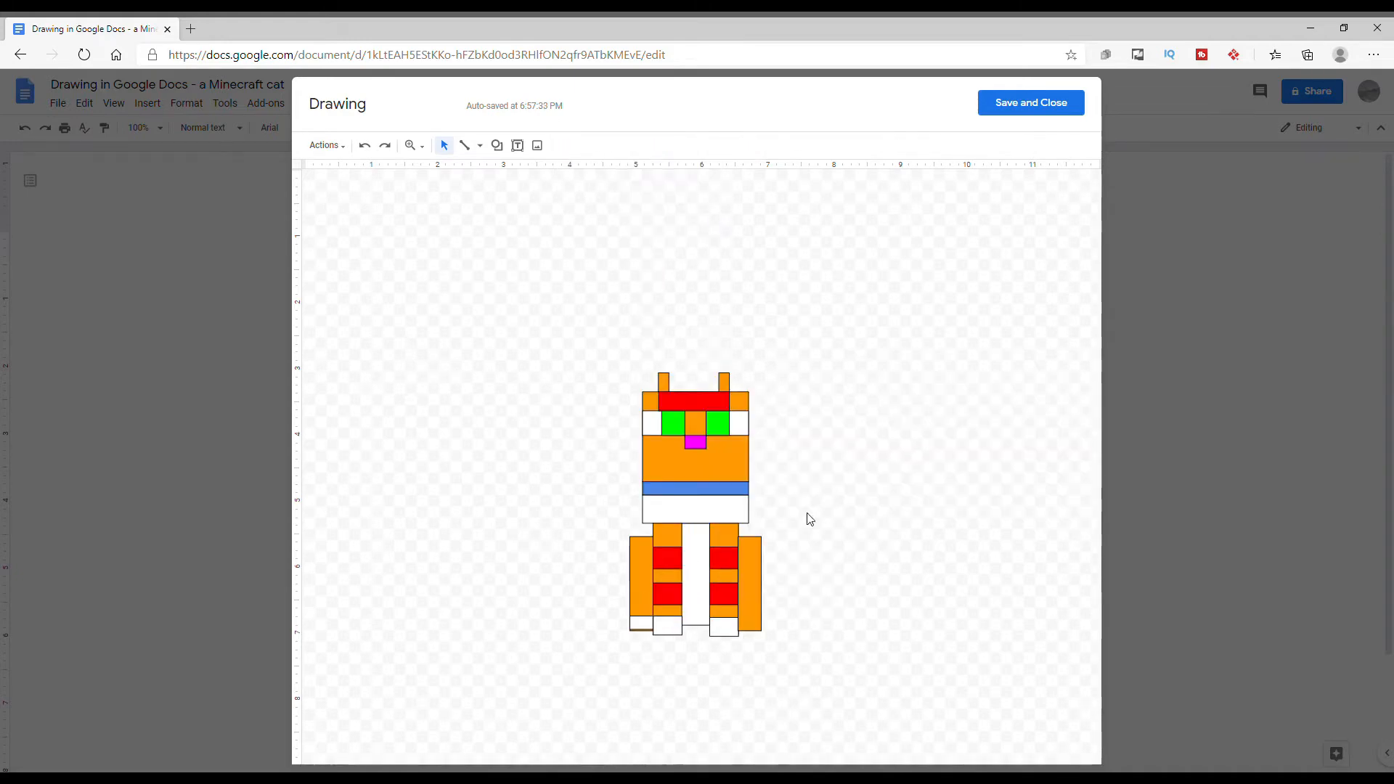
drag(661, 638, 752, 629)
click(653, 630)
drag(649, 633, 651, 636)
click(921, 501)
- Draw a short horizontal tail rectangle extending outward from the right hind leg's lower part, send it to the back, and fill it orange
click(503, 149)
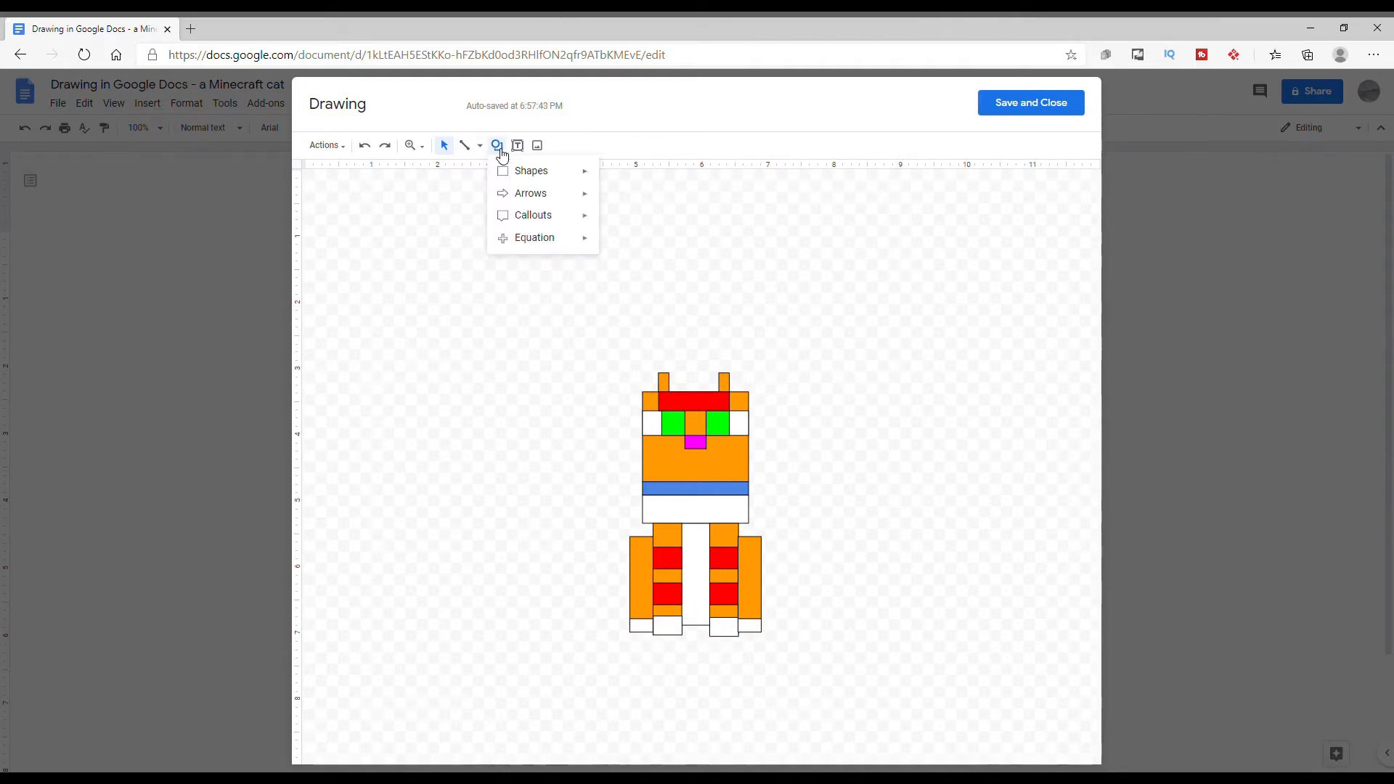
mouse_move(526, 173)
click(610, 176)
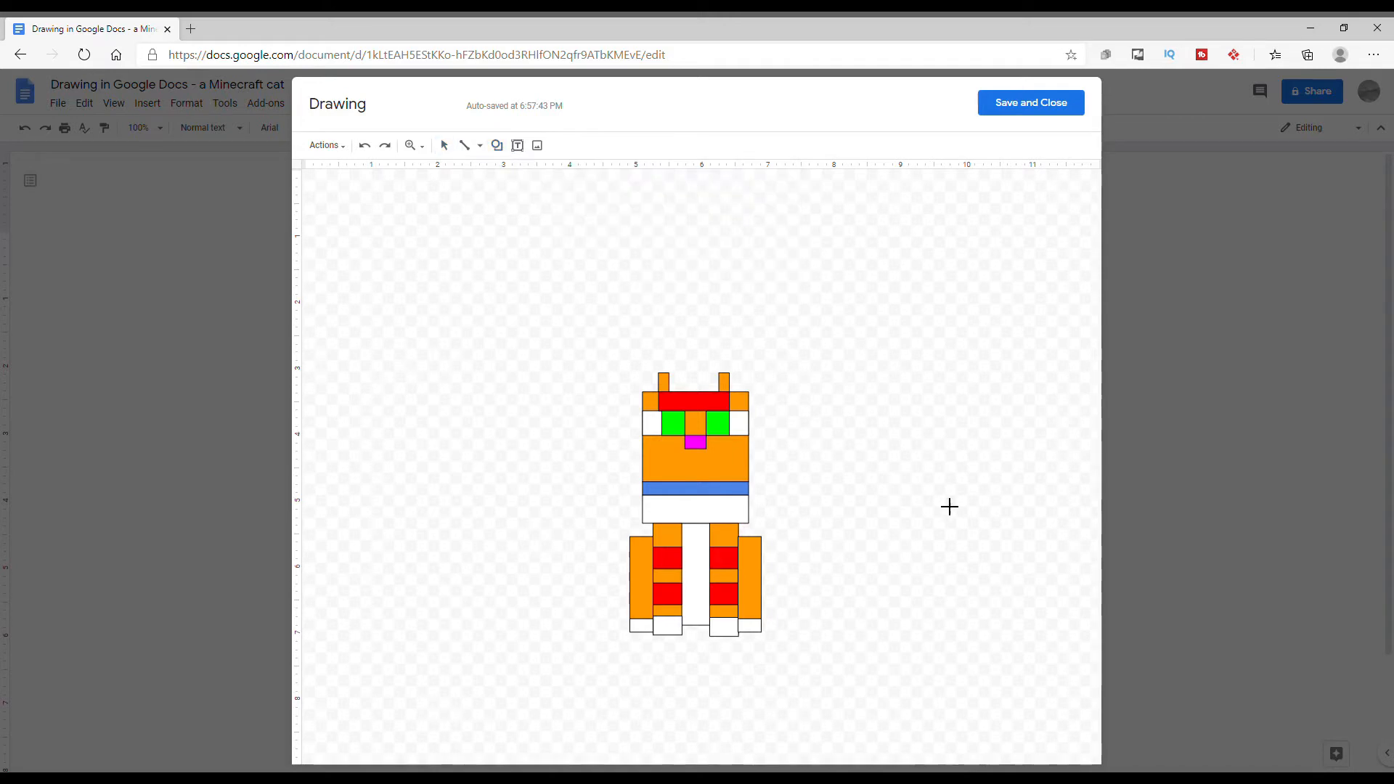
mouse_move(888, 504)
mouse_down()
mouse_move(952, 533)
mouse_move(779, 617)
mouse_up()
right_click(778, 616)
mouse_move(806, 550)
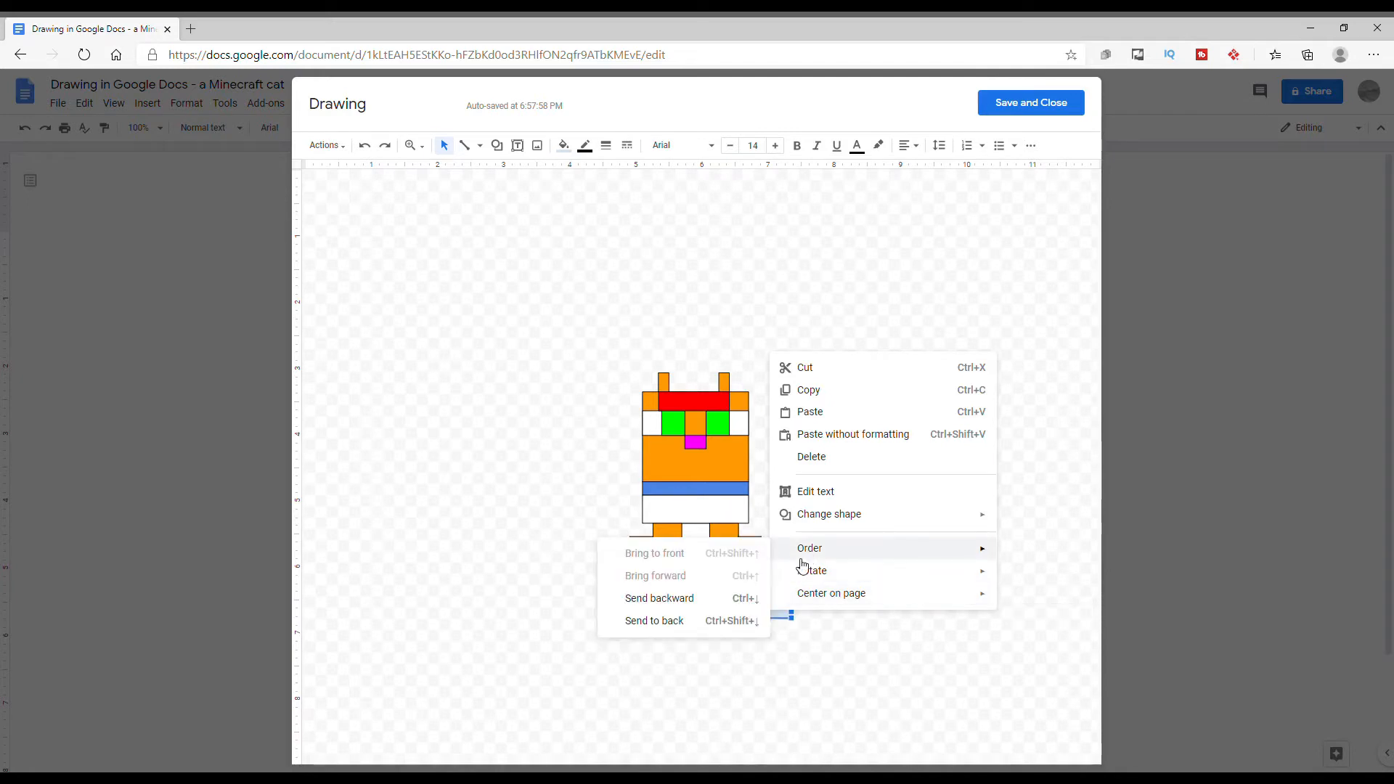
click(713, 626)
click(564, 145)
click(602, 234)
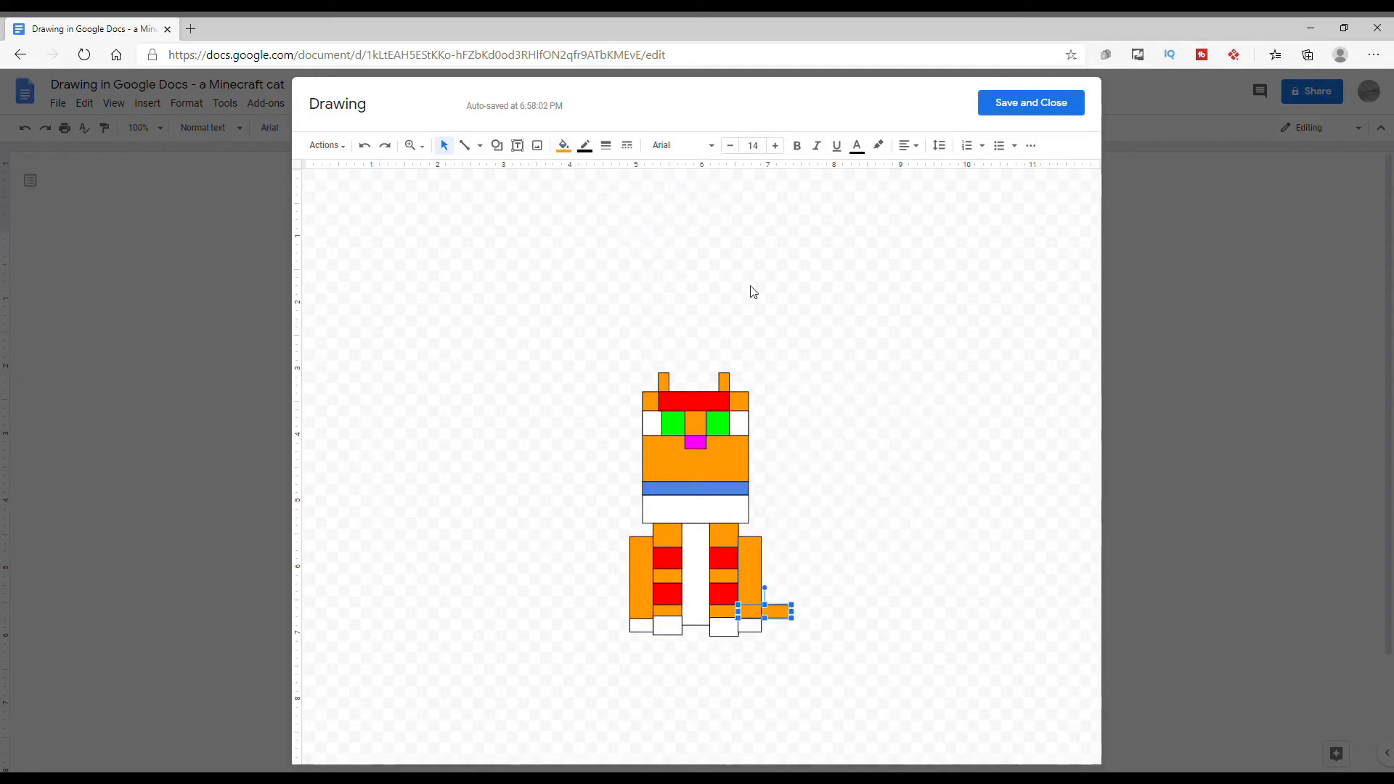
click(911, 416)
- Draw a tall, narrow rectangle rising from the outer end of the horizontal tail piece and fill it orange
click(498, 145)
mouse_move(531, 170)
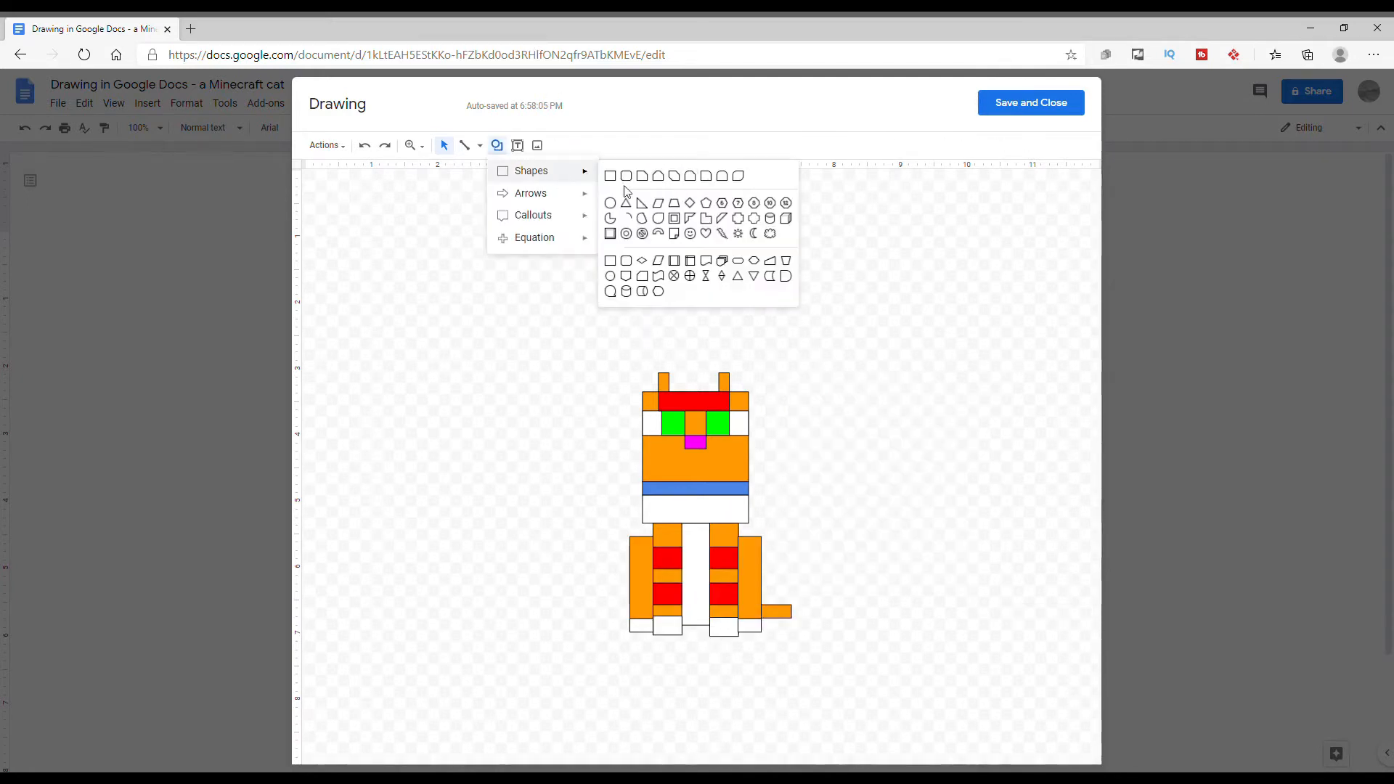
click(610, 176)
drag(845, 536, 871, 364)
drag(858, 488, 790, 559)
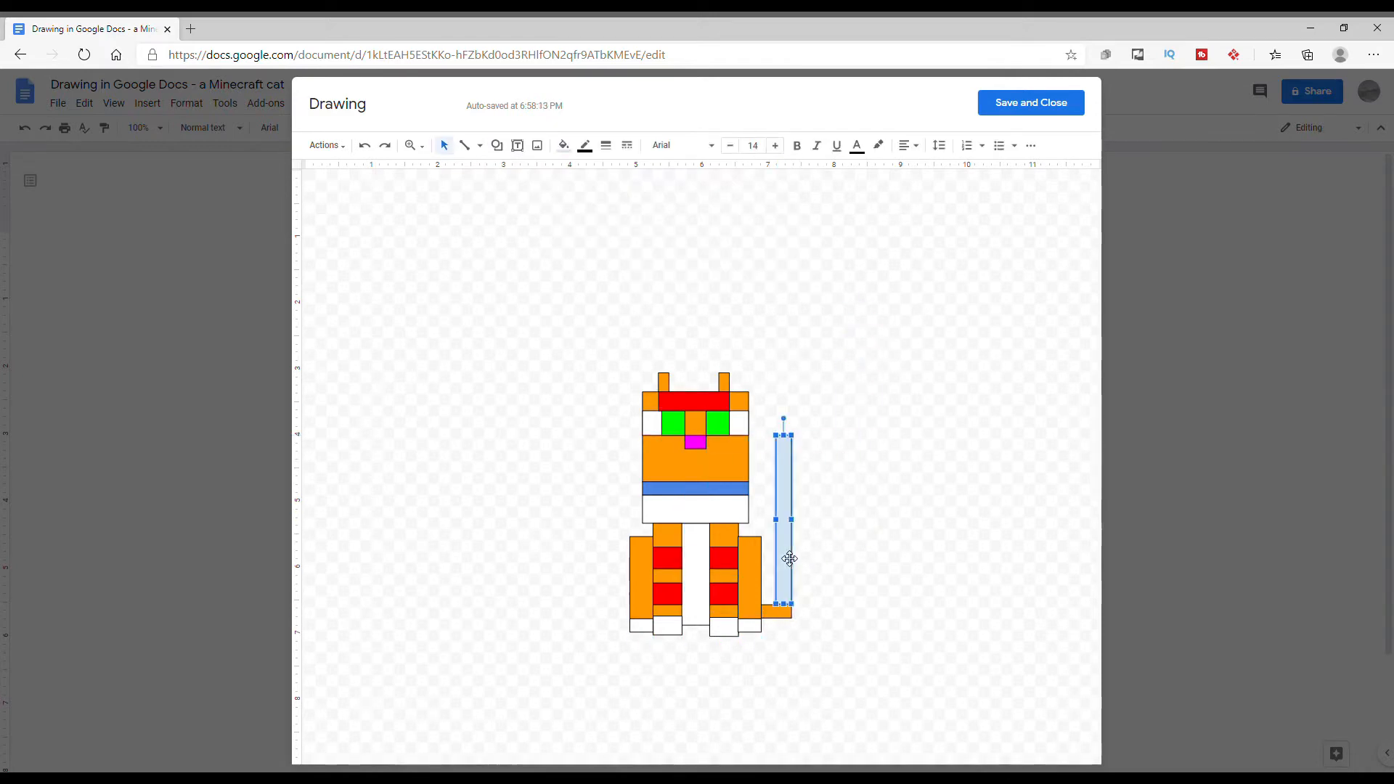
click(564, 145)
click(617, 242)
click(952, 278)
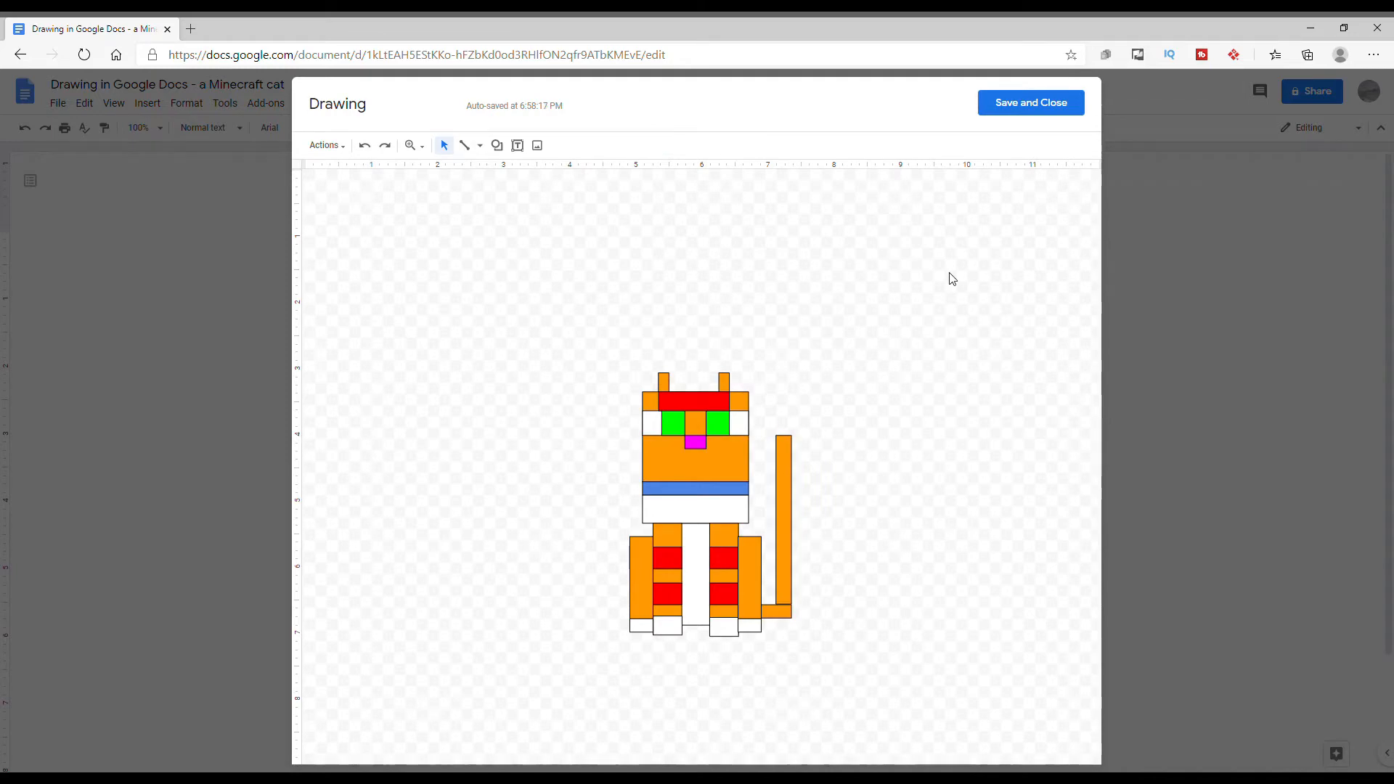
- Draw a small stripe rectangle across the upper part of the vertical tail, matching its width, and fill it red
click(496, 145)
mouse_move(529, 174)
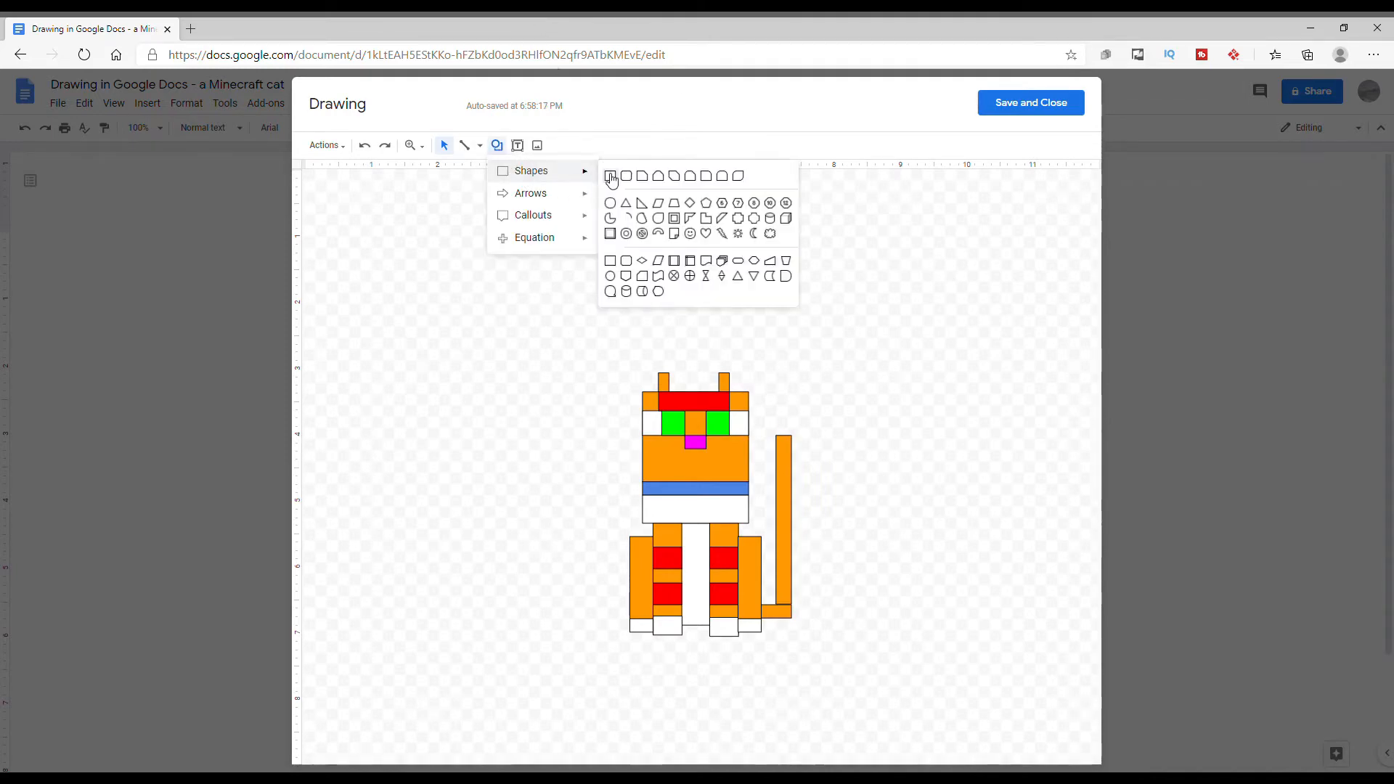
click(610, 175)
drag(714, 271, 748, 295)
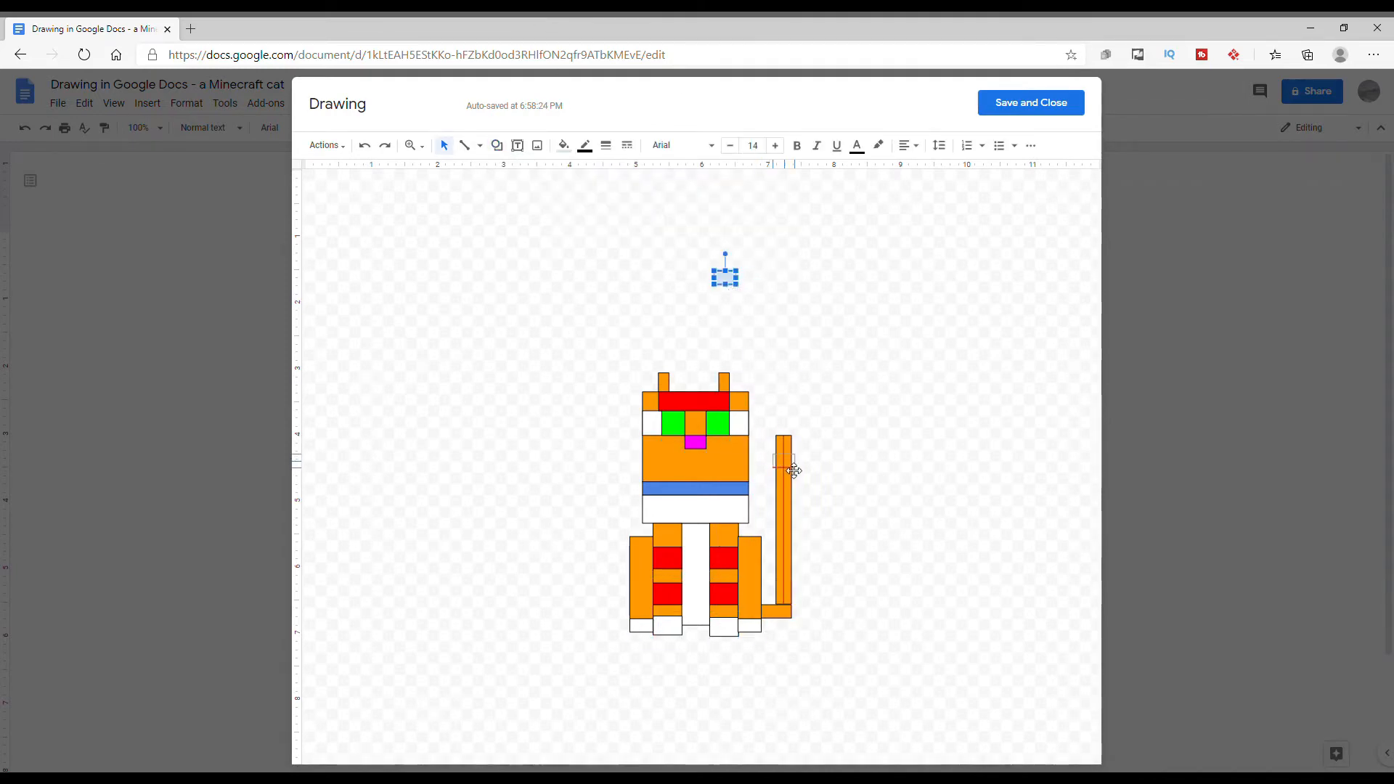
drag(797, 470, 785, 489)
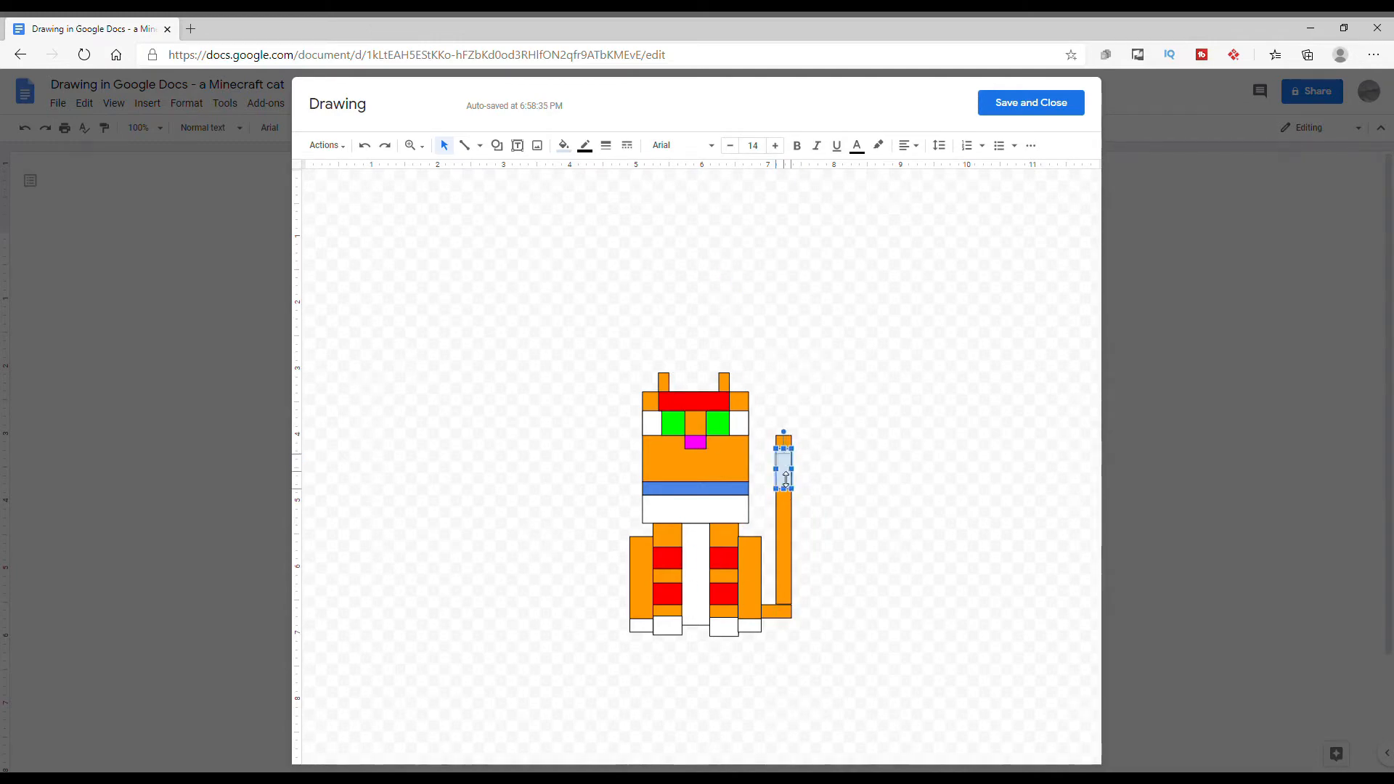
click(887, 481)
click(787, 485)
click(564, 144)
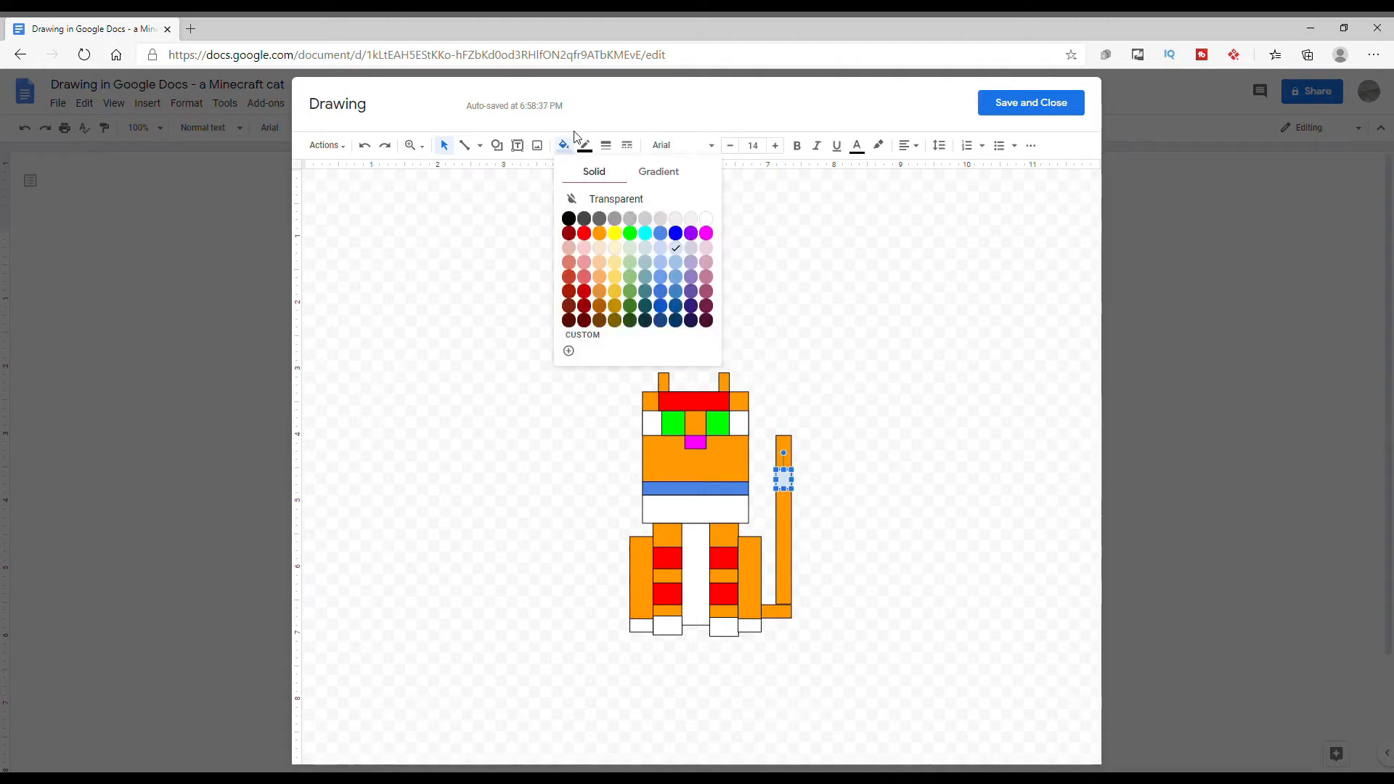
click(583, 232)
- Copy the red tail stripe and place two duplicates below it, spaced down the vertical tail
right_click(783, 481)
click(871, 523)
right_click(932, 432)
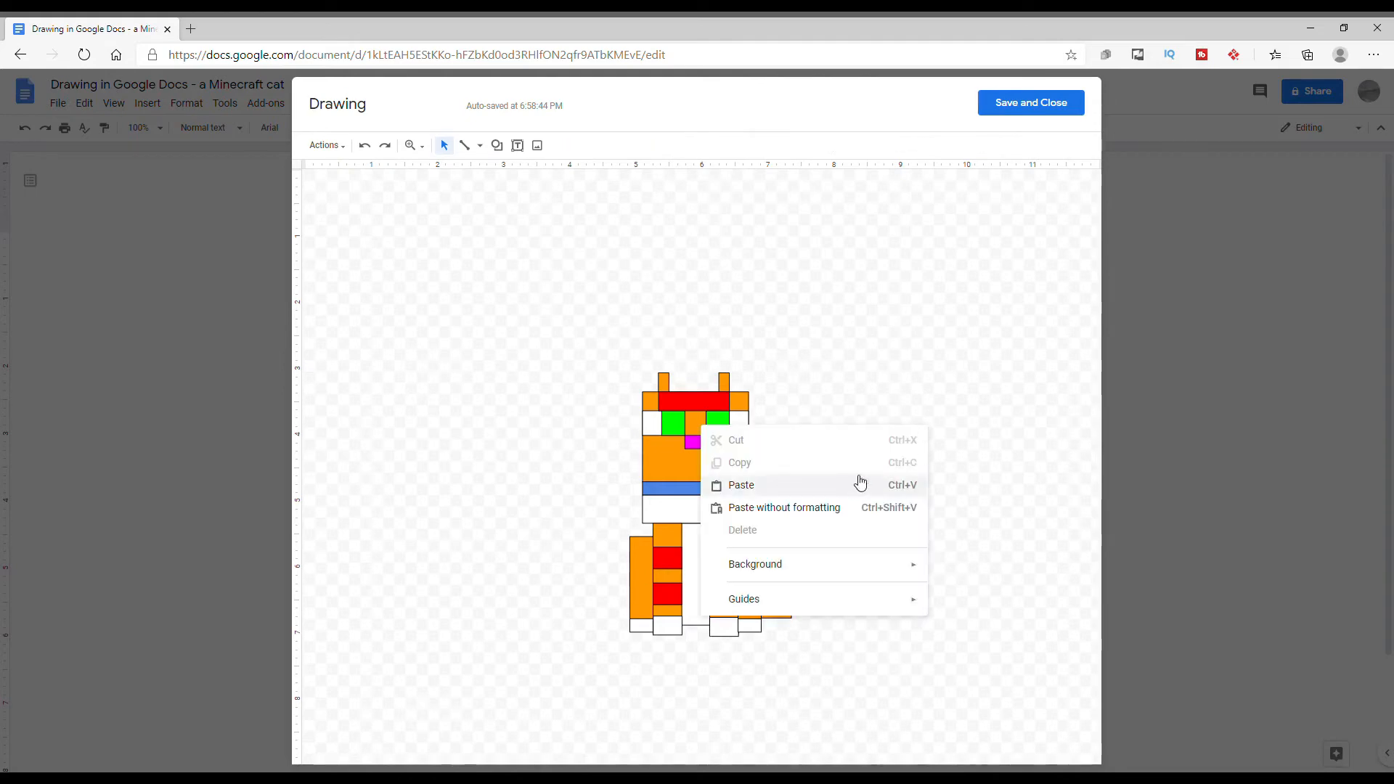
click(859, 482)
drag(792, 522, 789, 580)
right_click(963, 489)
click(849, 549)
click(890, 511)
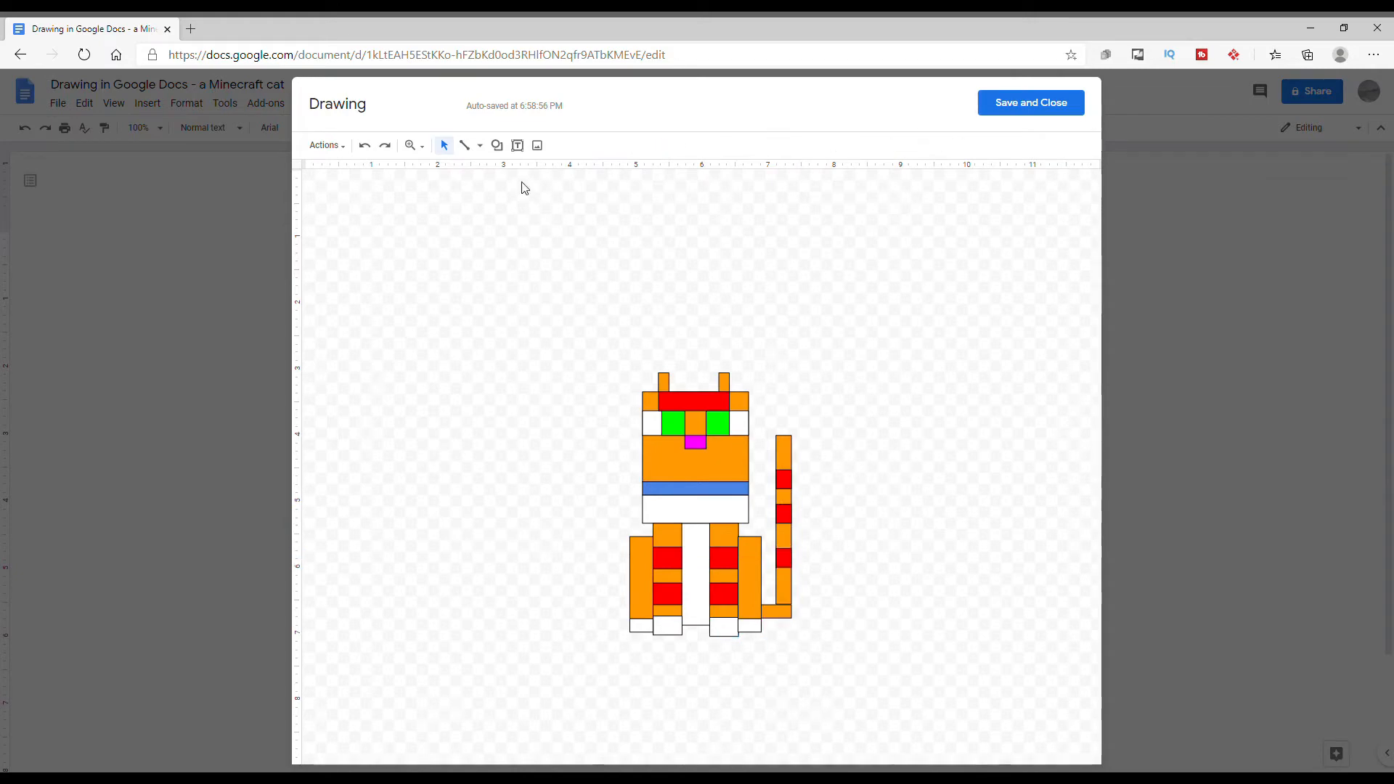
- Draw a rectangle covering the tip of the tail above the first red stripe and fill it white
click(497, 145)
mouse_move(529, 175)
click(617, 178)
drag(717, 301, 784, 461)
click(563, 146)
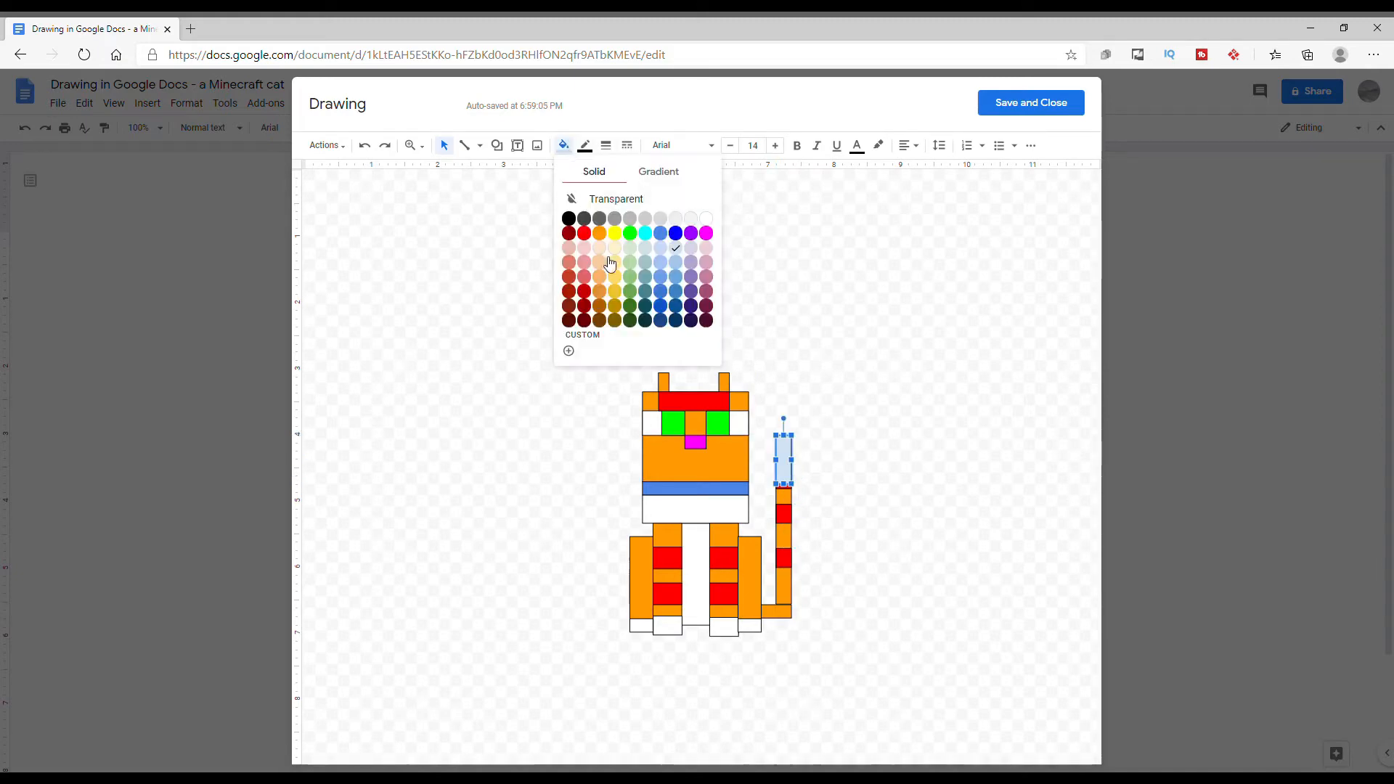
click(707, 220)
drag(788, 474, 788, 469)
click(889, 467)
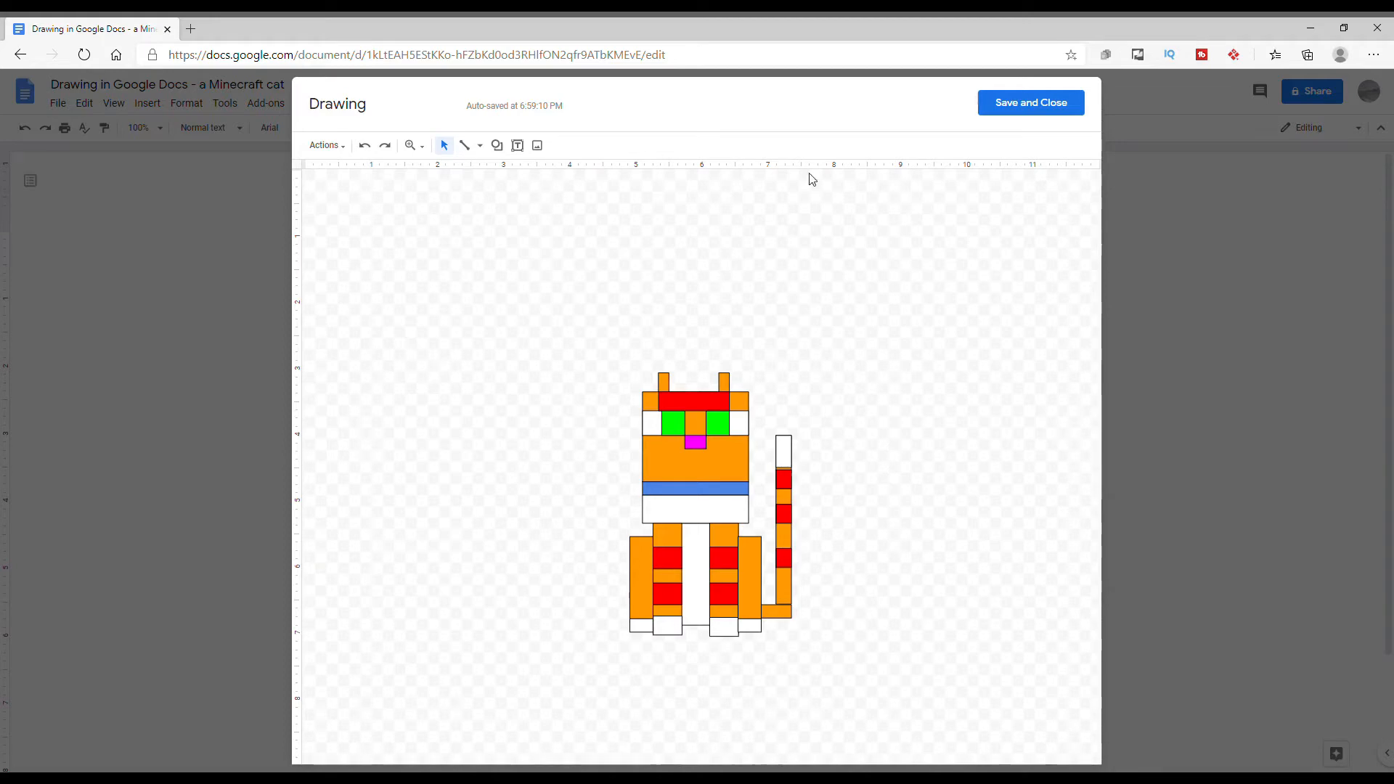
- Copy the whole cat, place the duplicate to the left of the original, and send it to the back
drag(599, 338, 834, 670)
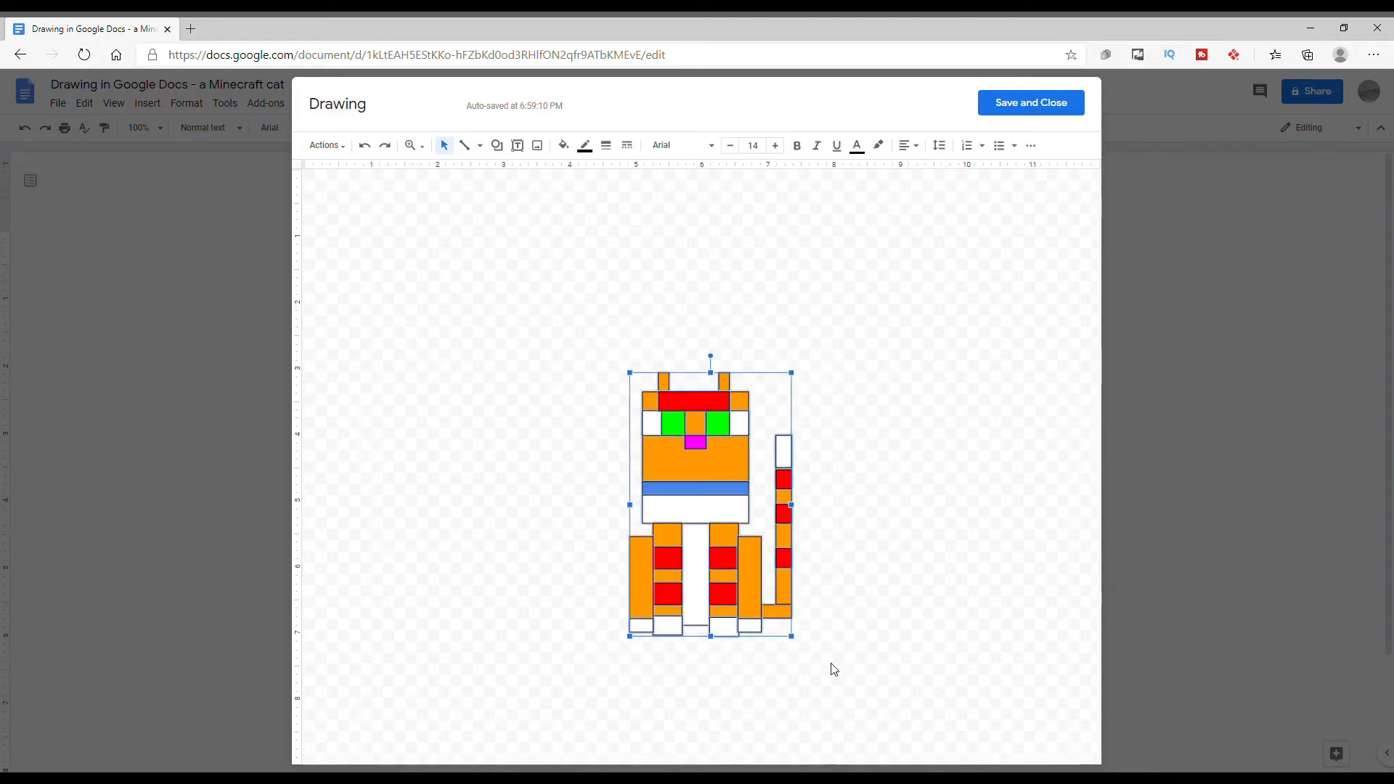
right_click(742, 509)
click(763, 208)
right_click(698, 256)
key(Escape)
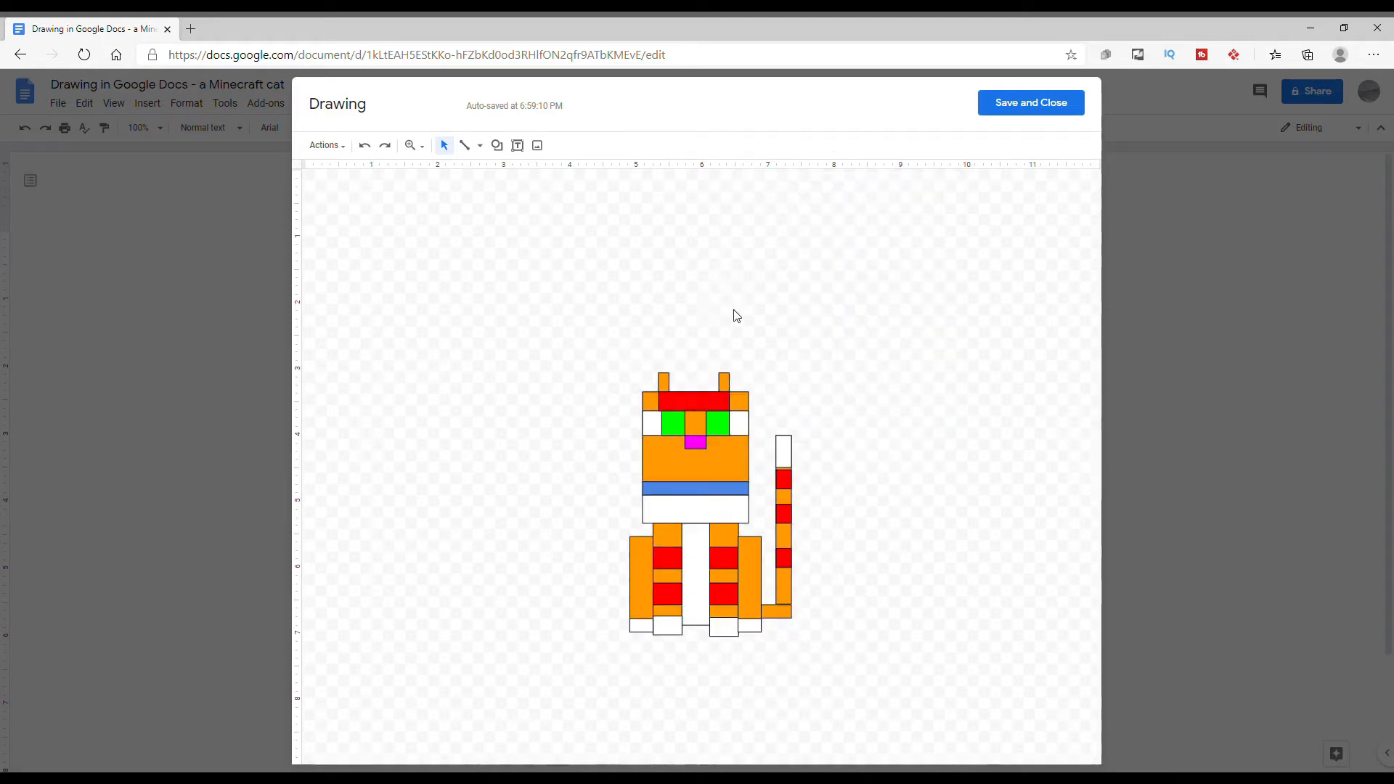
key(ctrl+v)
drag(716, 488, 610, 476)
right_click(602, 416)
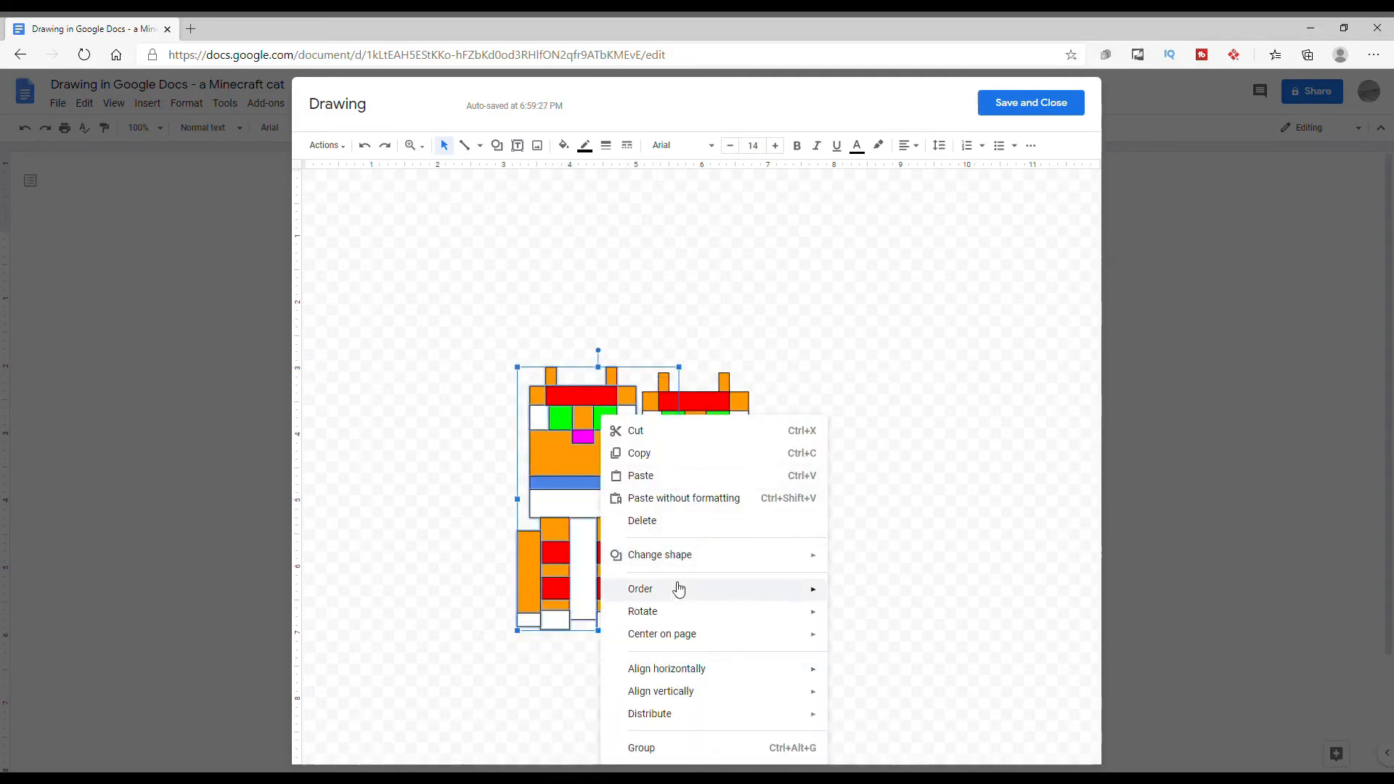
mouse_move(679, 589)
click(860, 663)
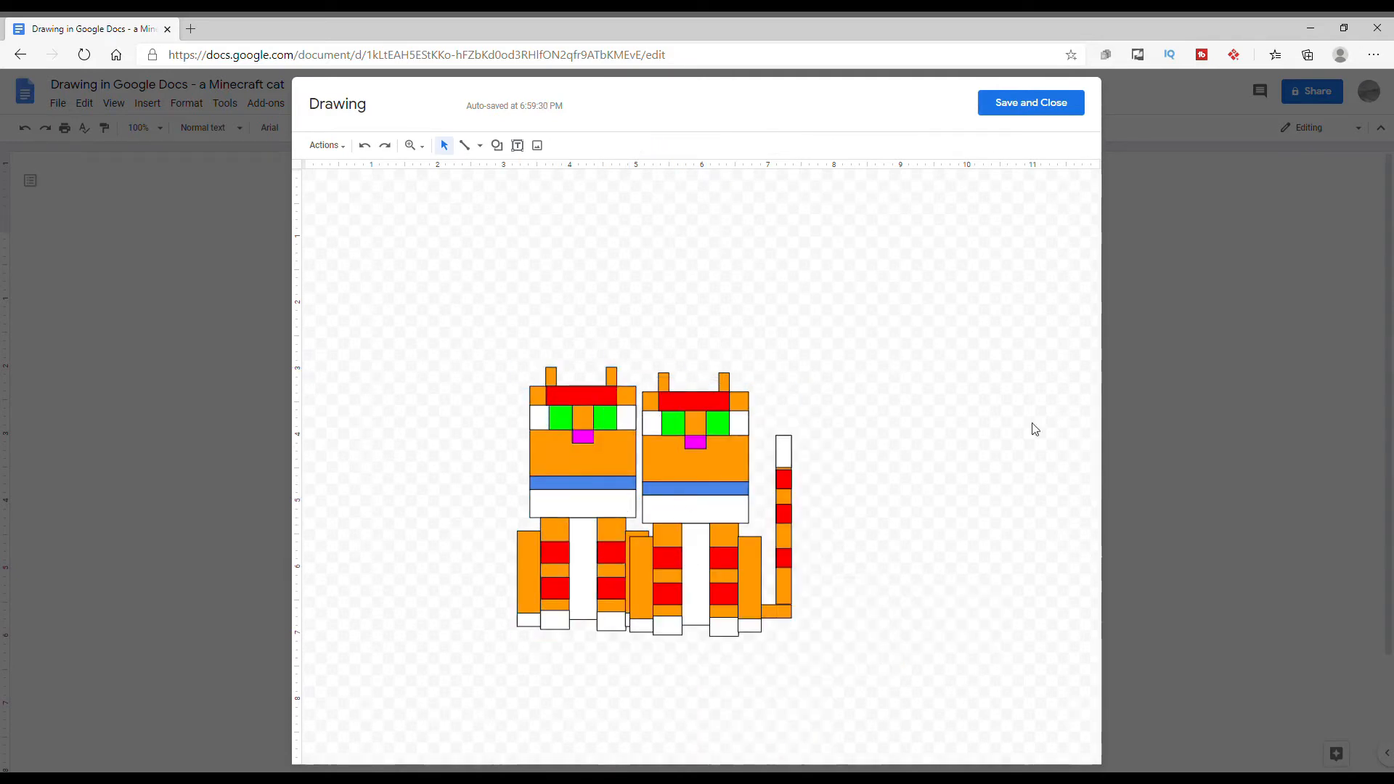
- Paste another cat to the right of the original, send it behind and level it, then save and close the drawing
right_click(908, 352)
click(715, 404)
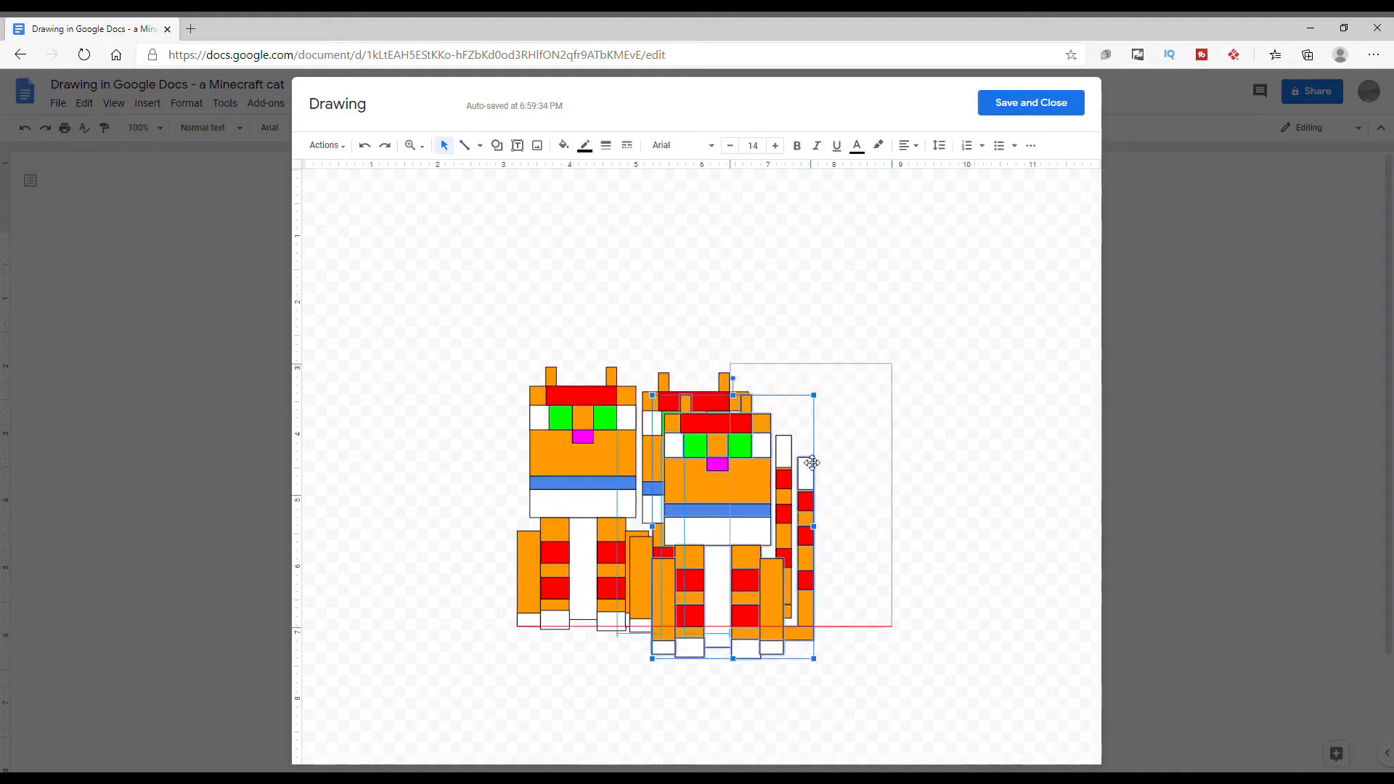
drag(812, 462, 889, 435)
right_click(807, 415)
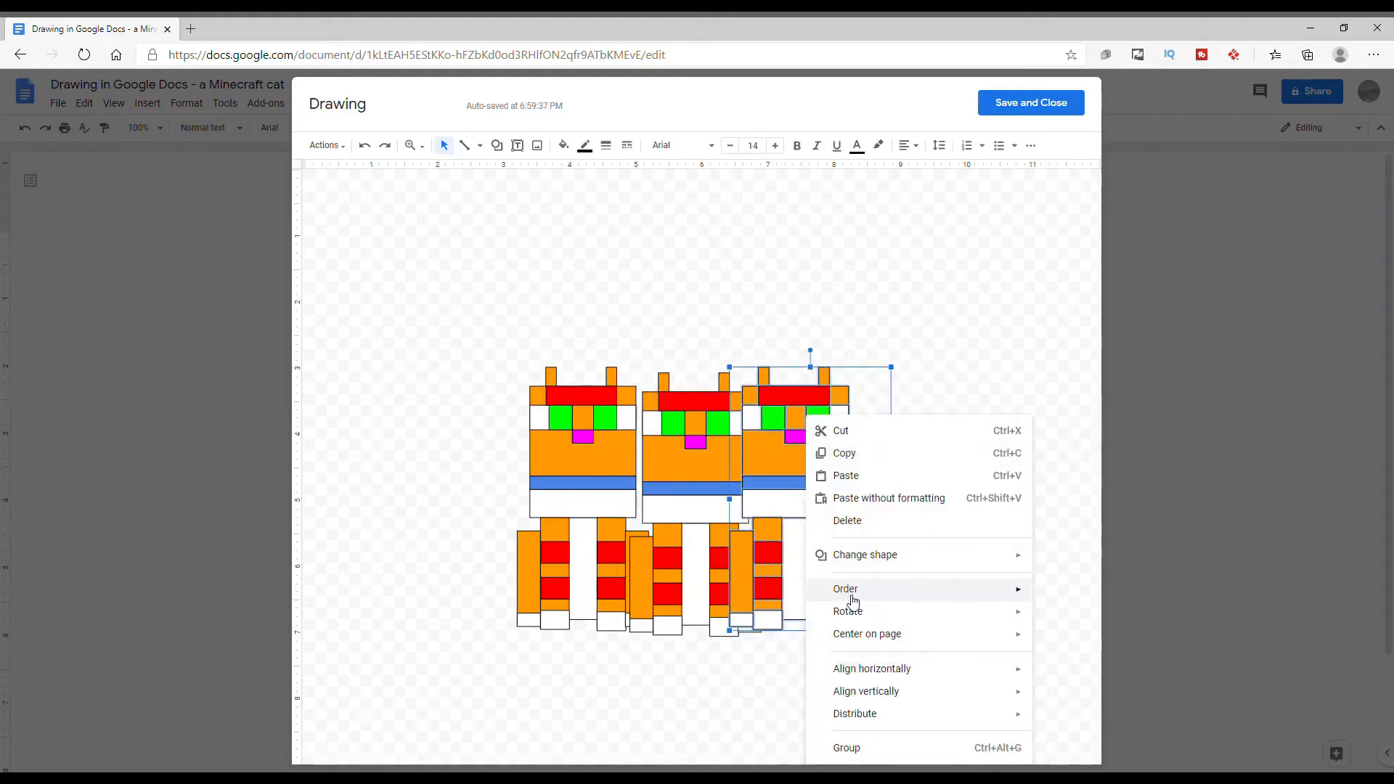
click(781, 661)
drag(843, 466, 866, 474)
click(989, 361)
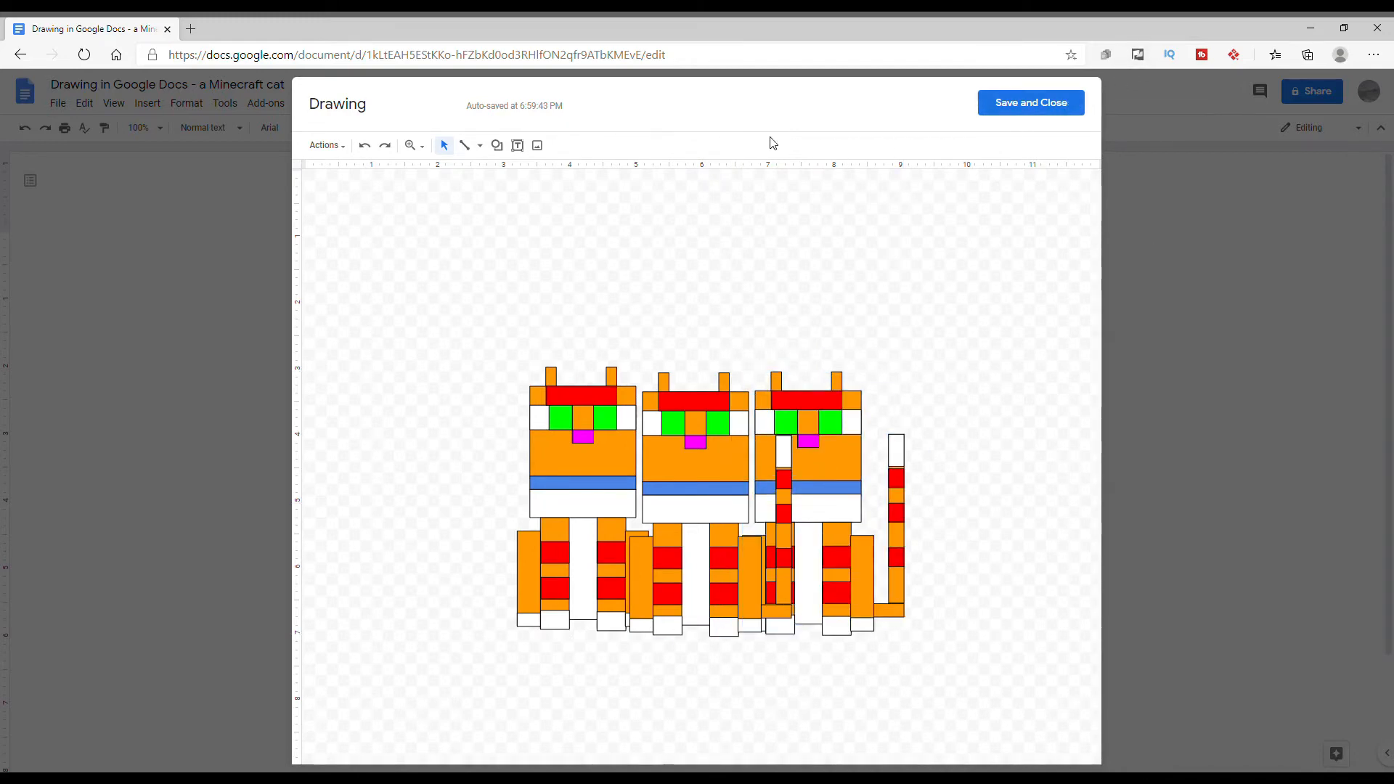
click(1031, 102)
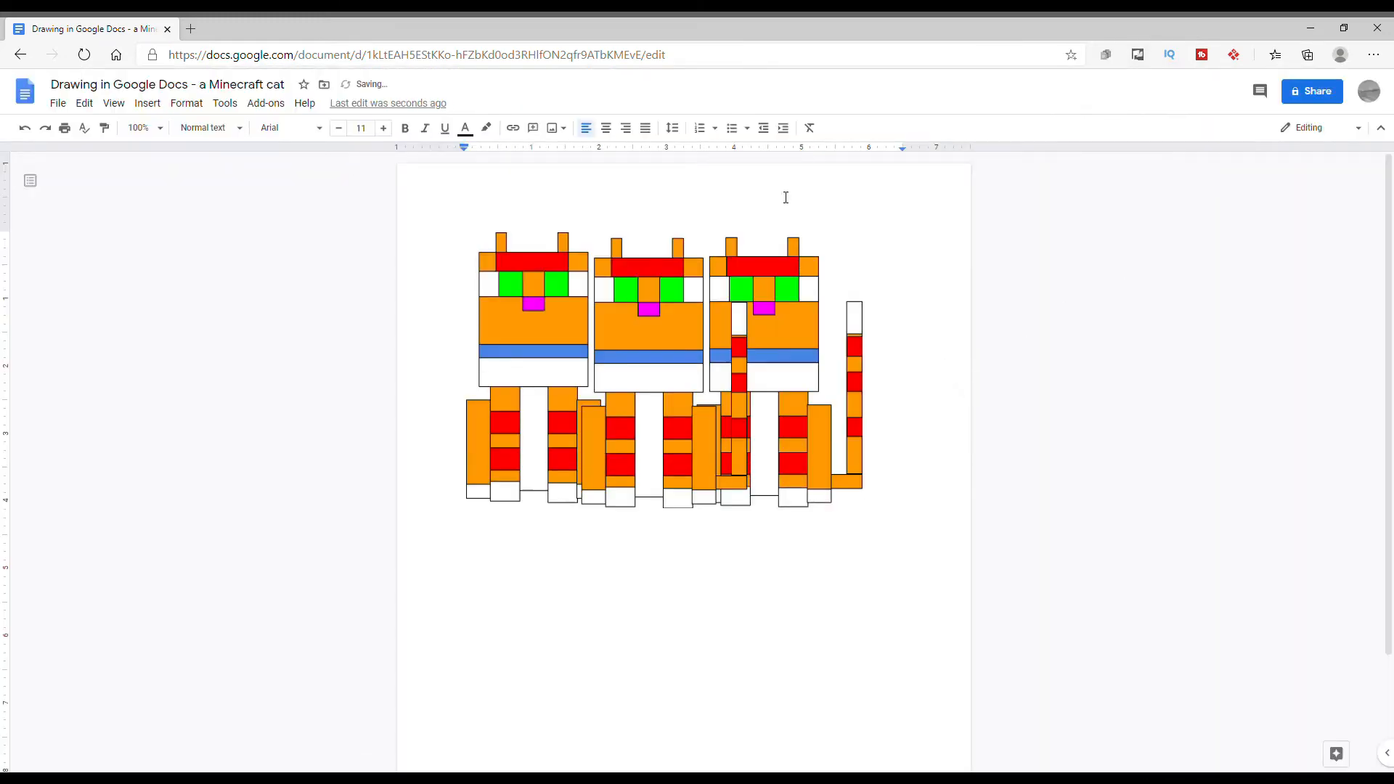
- Create a new document and title it "Drawing in Google Docs - Minecraft Enderman"
click(58, 103)
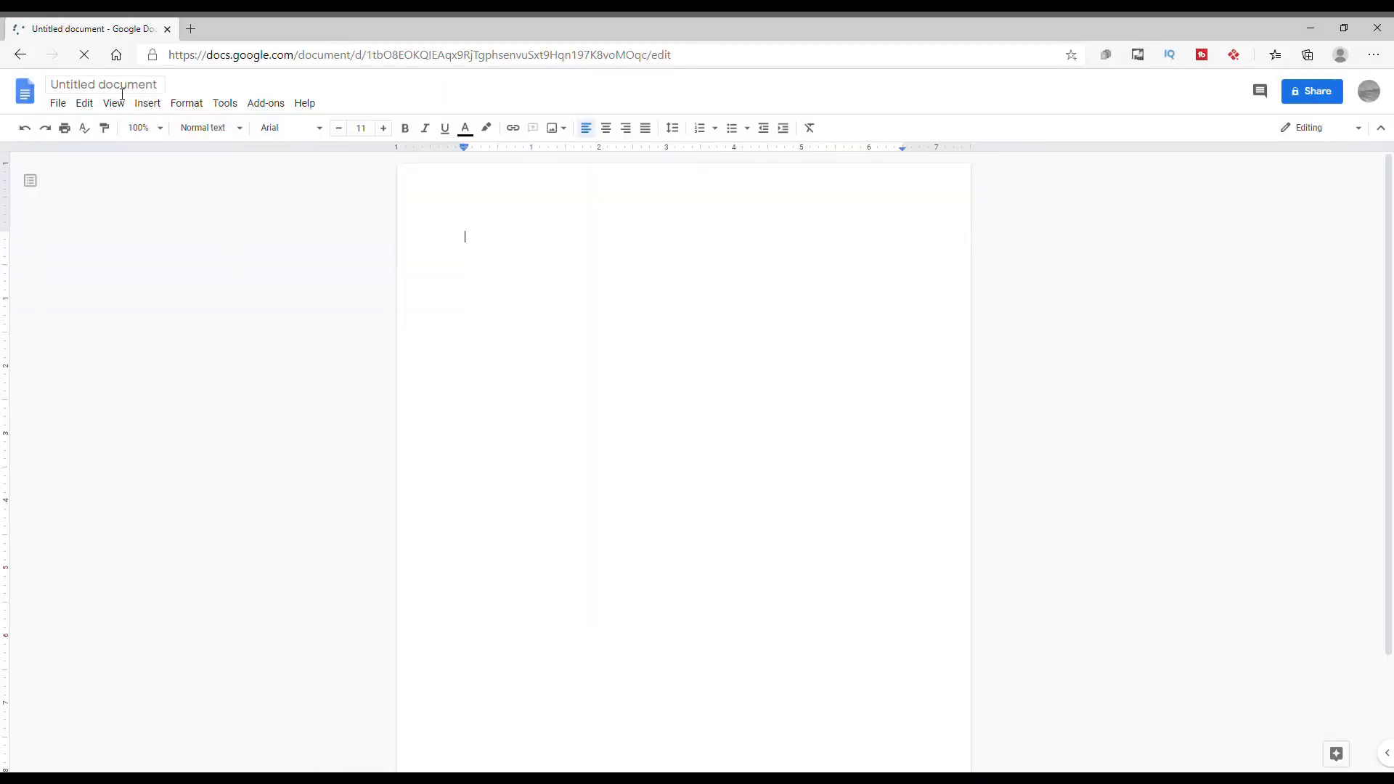
click(122, 93)
key(BackSpace)
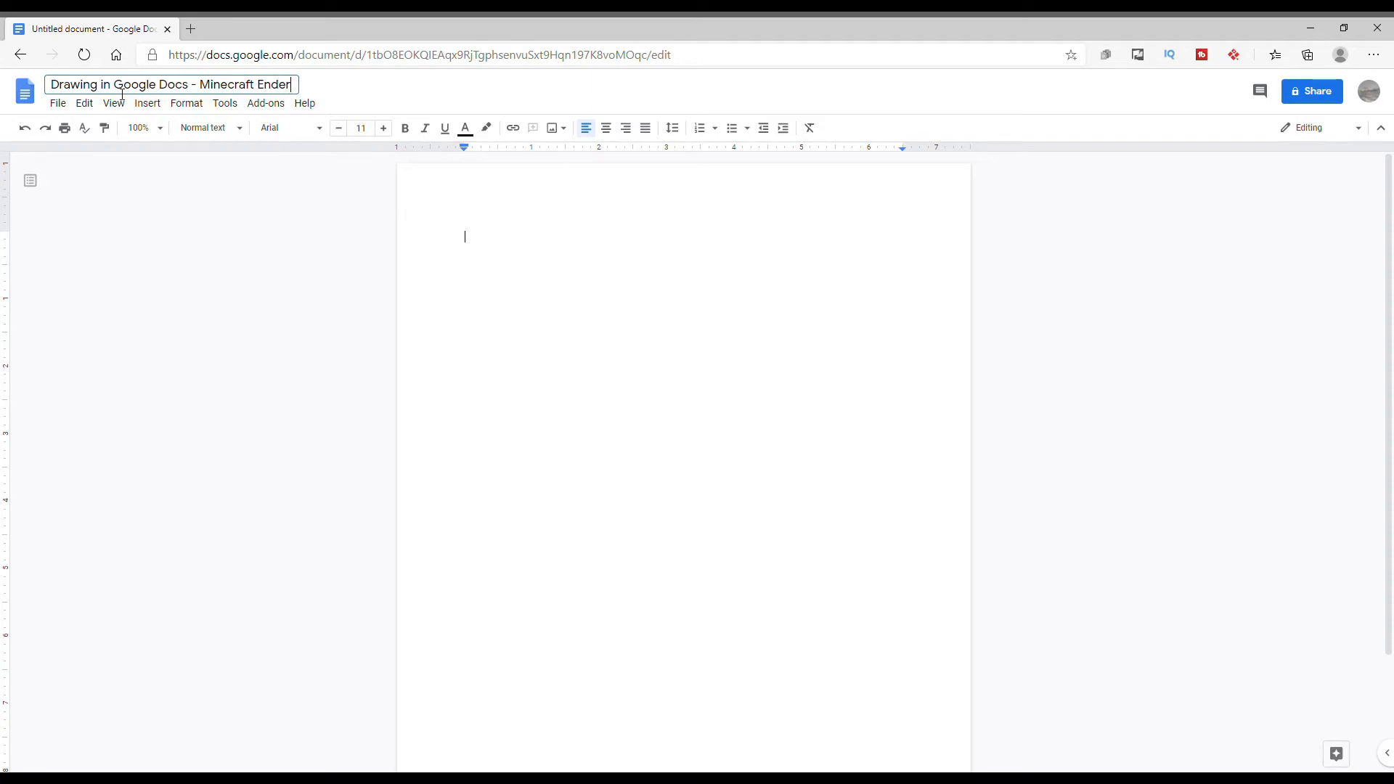
click(196, 265)
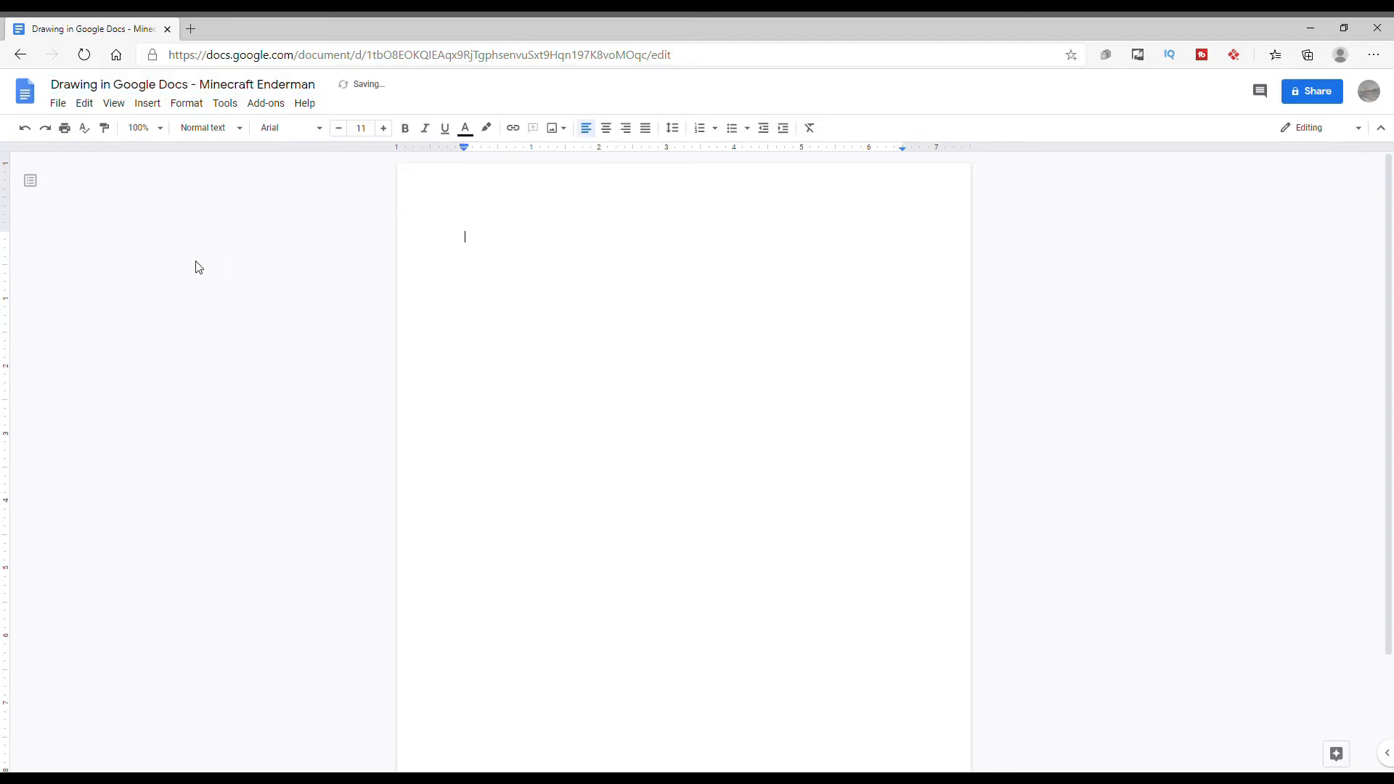
- Insert a new drawing and draw the Enderman's head as a rectangle slightly wider than tall, filled black
click(149, 104)
mouse_move(210, 174)
click(319, 182)
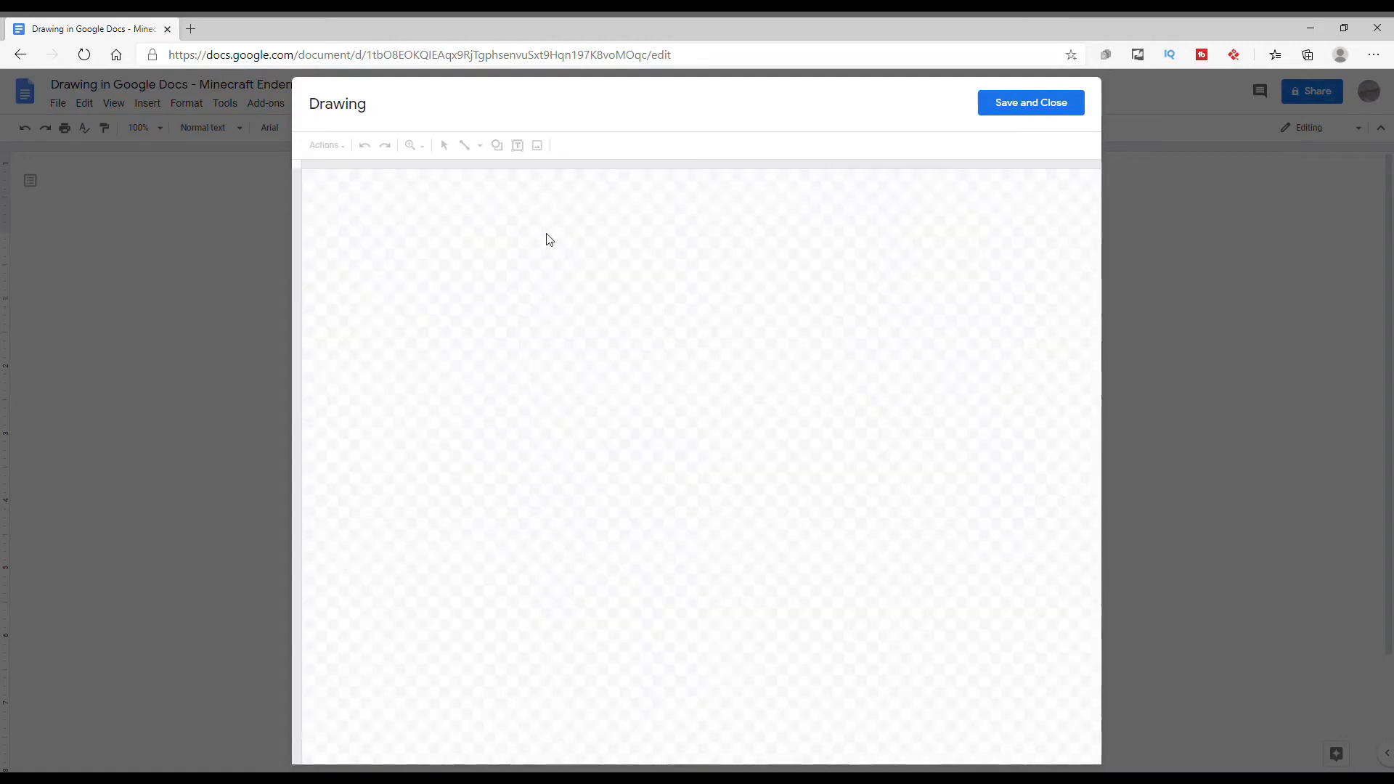
click(497, 145)
mouse_move(552, 171)
click(610, 175)
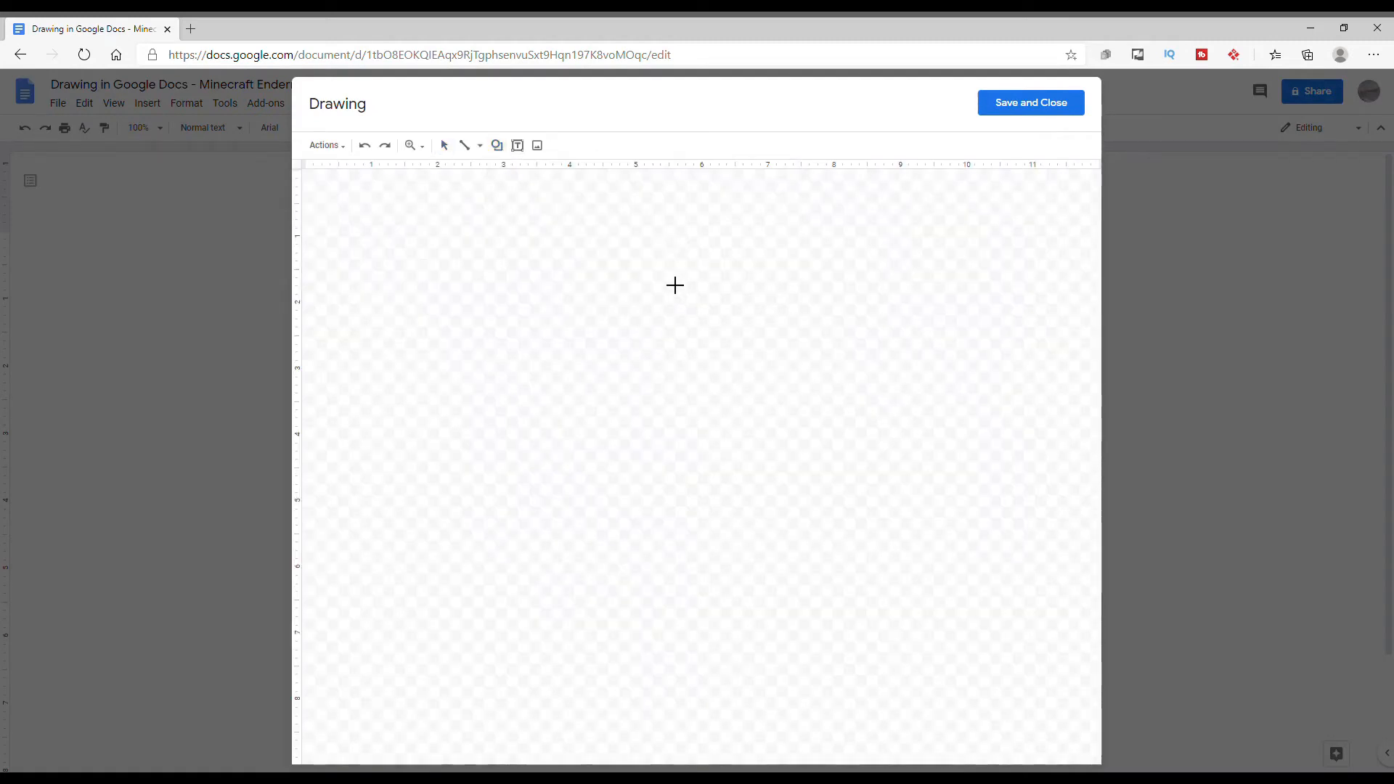
drag(663, 274, 692, 344)
click(563, 145)
click(564, 220)
click(655, 292)
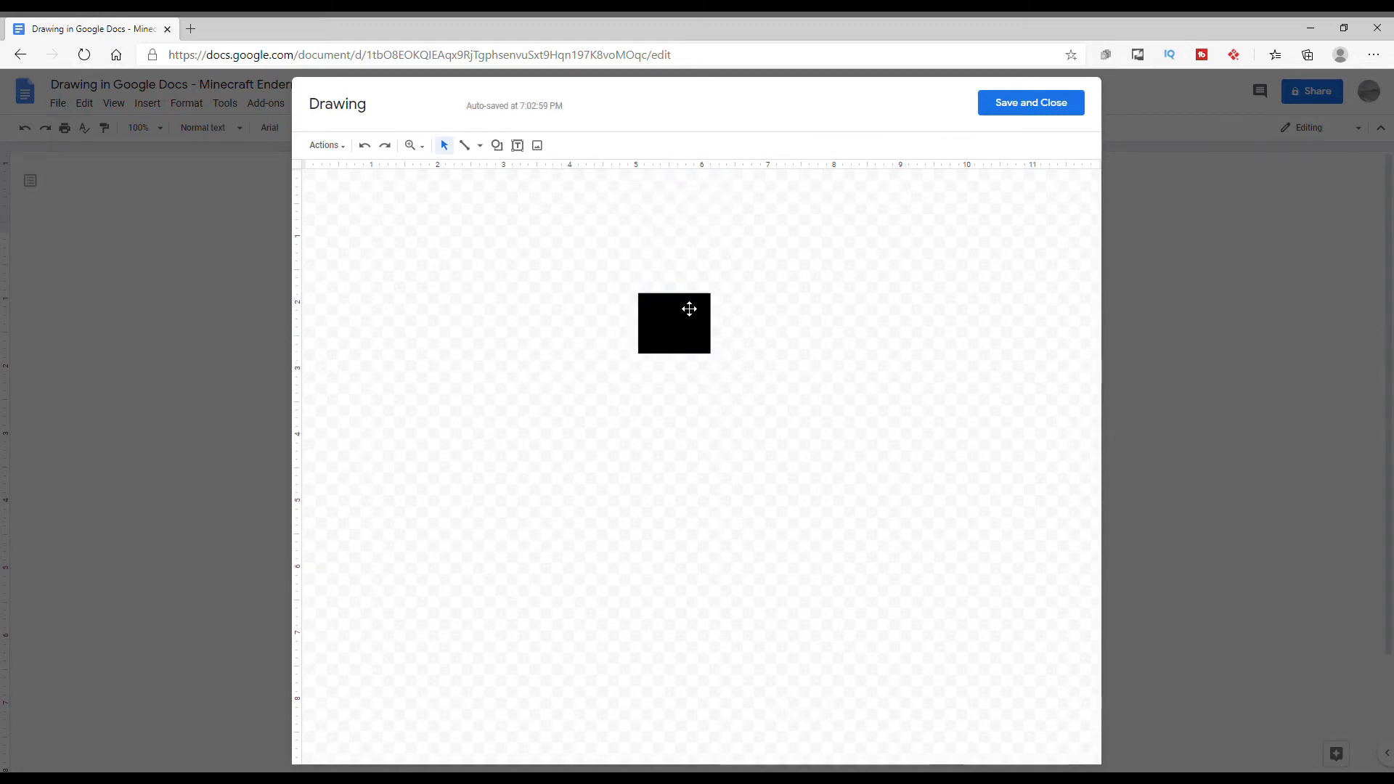
- Draw a small horizontal eye rectangle and place it against the black head's left edge, just above mid-height
click(497, 145)
mouse_move(559, 193)
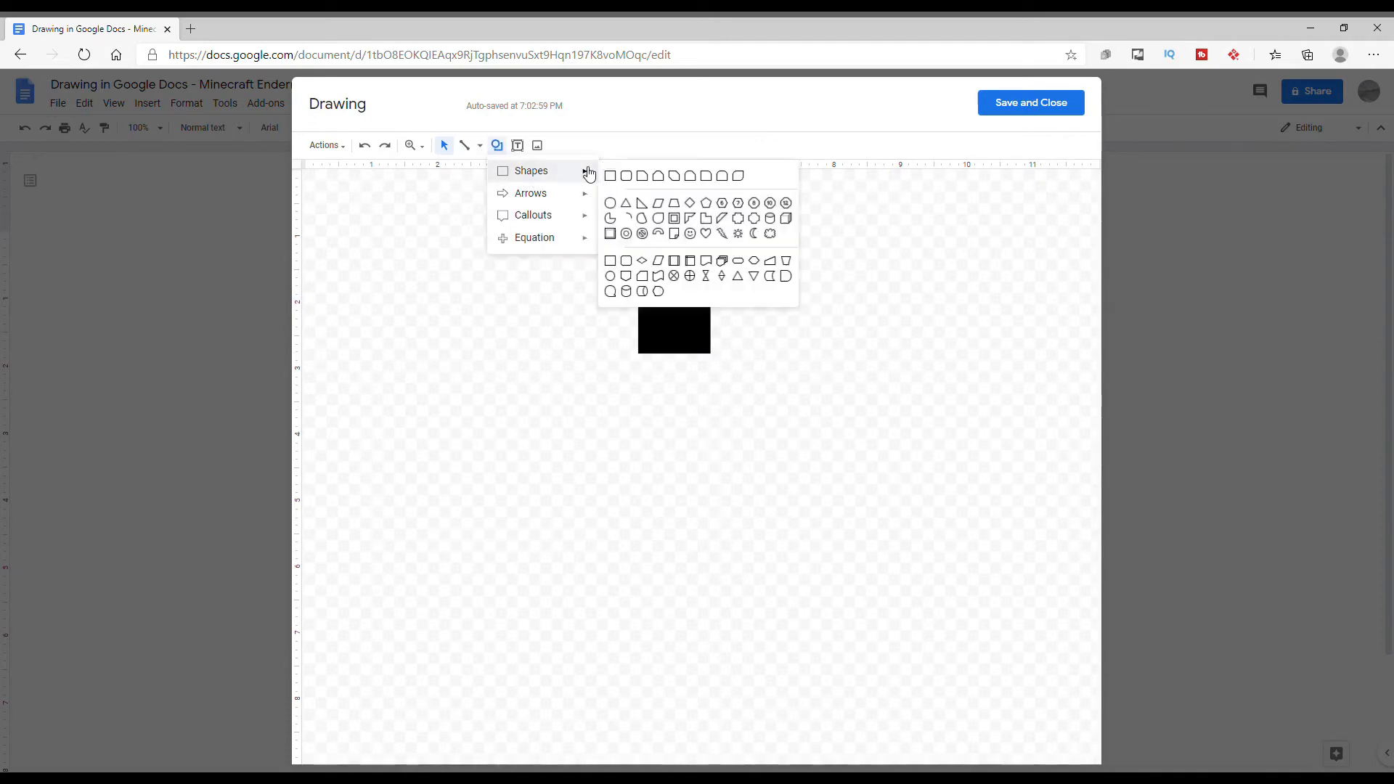
click(610, 178)
mouse_move(567, 328)
mouse_down()
mouse_move(601, 347)
mouse_move(668, 333)
mouse_move(654, 331)
mouse_up()
- Copy the light eye rectangle to the head's right edge and adjust both eyes so they sit level inside the head
right_click(649, 324)
click(701, 367)
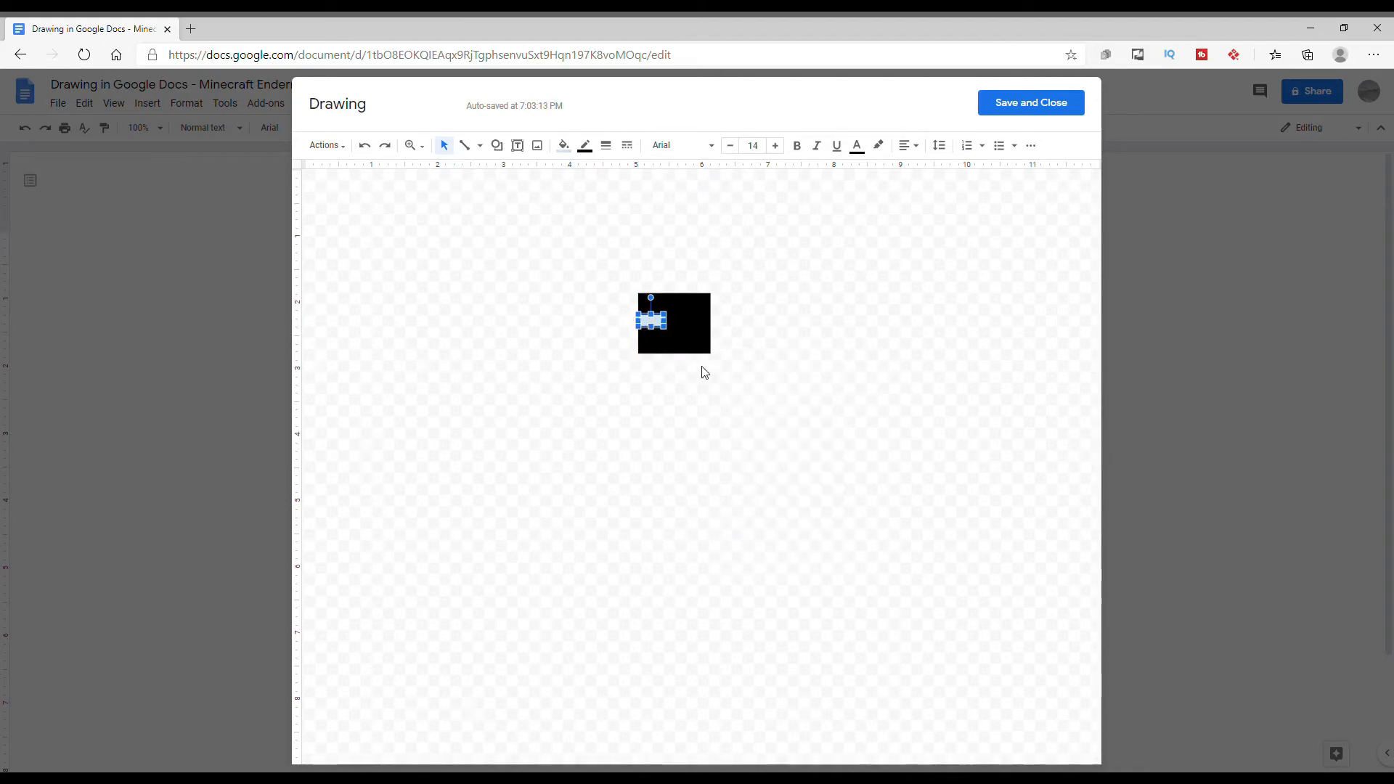
right_click(761, 309)
click(777, 364)
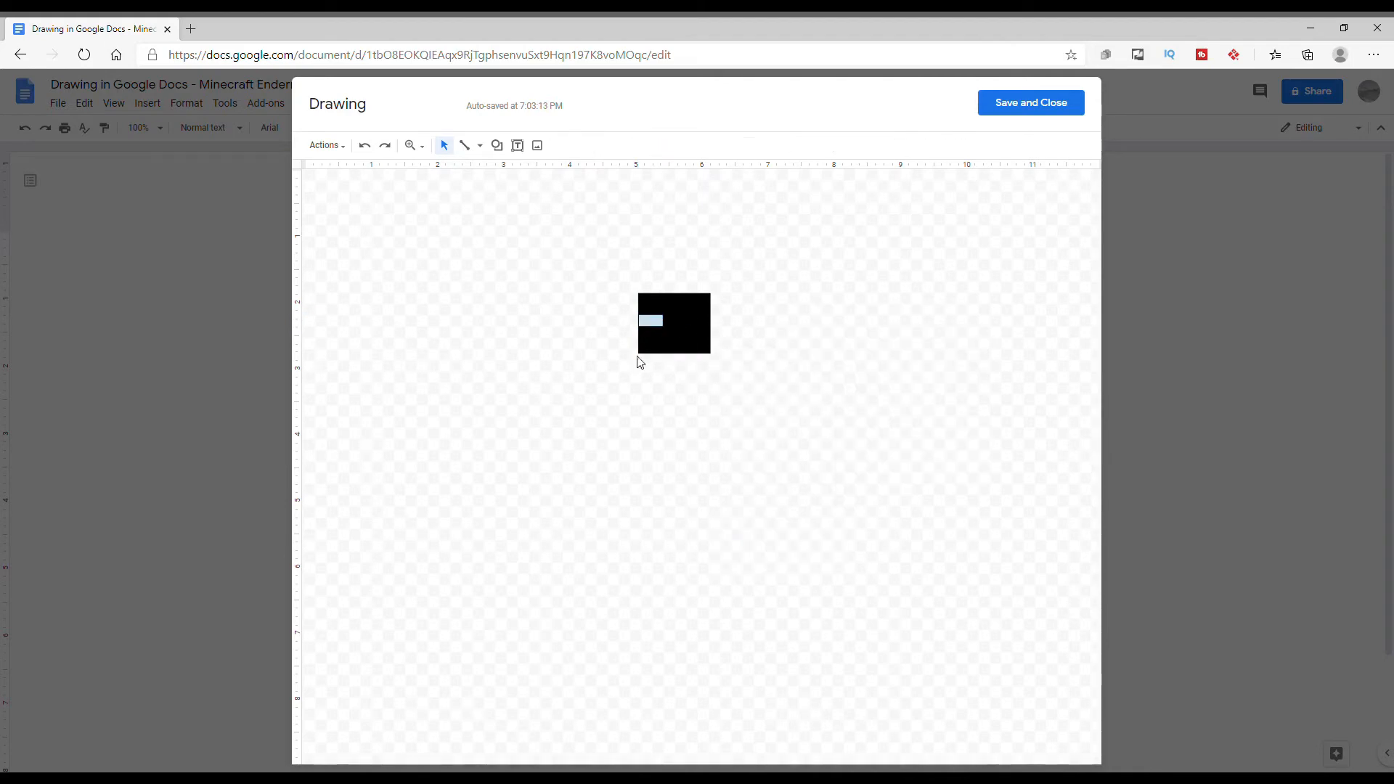
drag(669, 335, 705, 327)
click(654, 321)
click(841, 343)
click(656, 331)
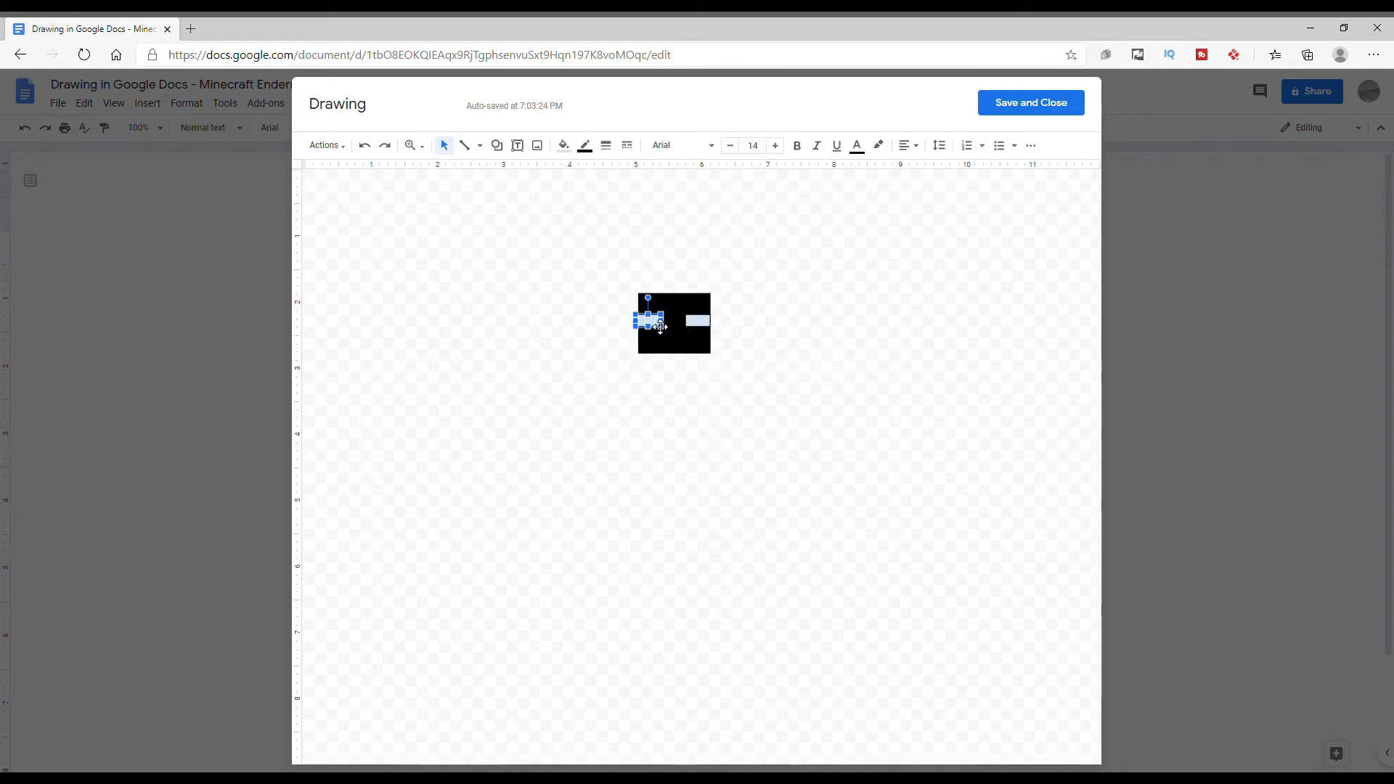
drag(652, 323, 703, 325)
click(626, 407)
click(717, 341)
click(715, 325)
click(761, 339)
- Draw a small pupil square, fill it magenta, and place it in the centre of the left eye
click(497, 145)
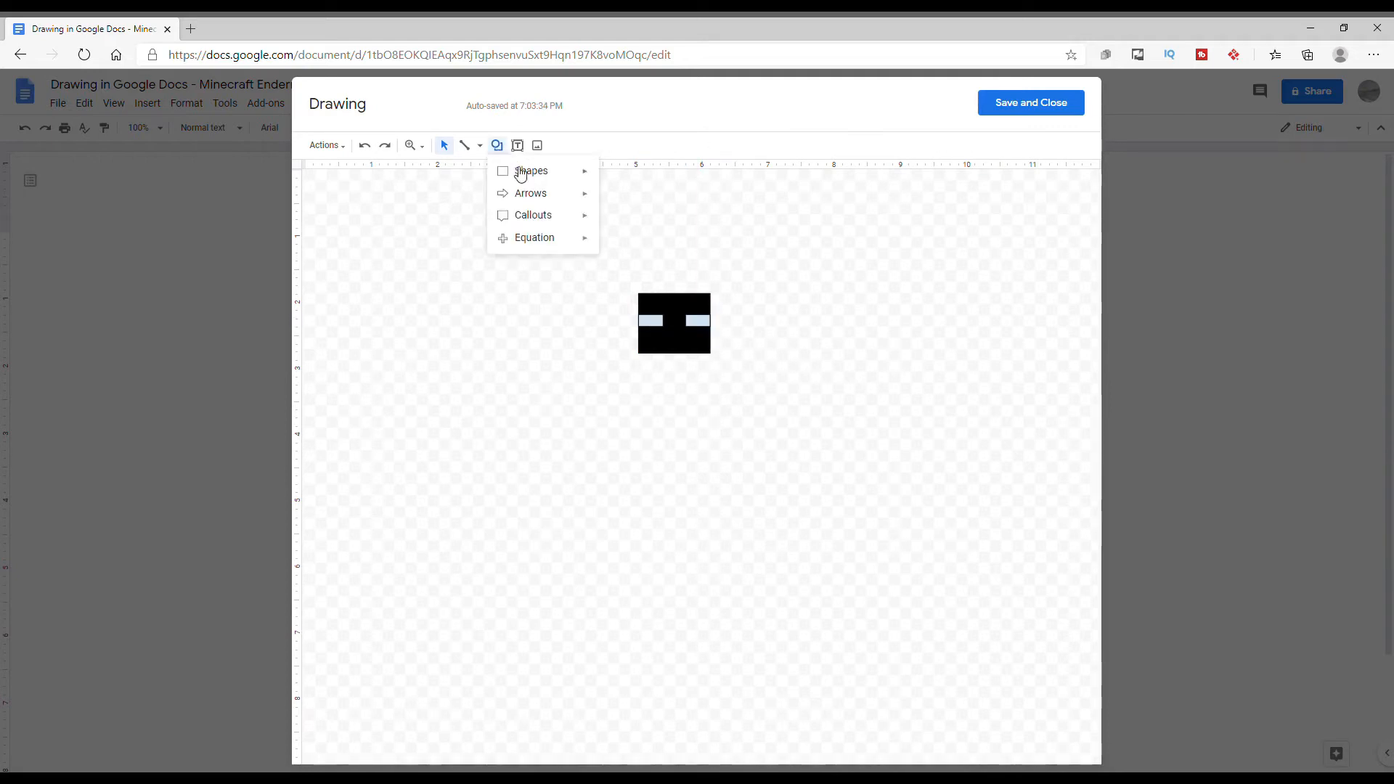
mouse_move(552, 171)
click(612, 180)
drag(557, 389, 635, 396)
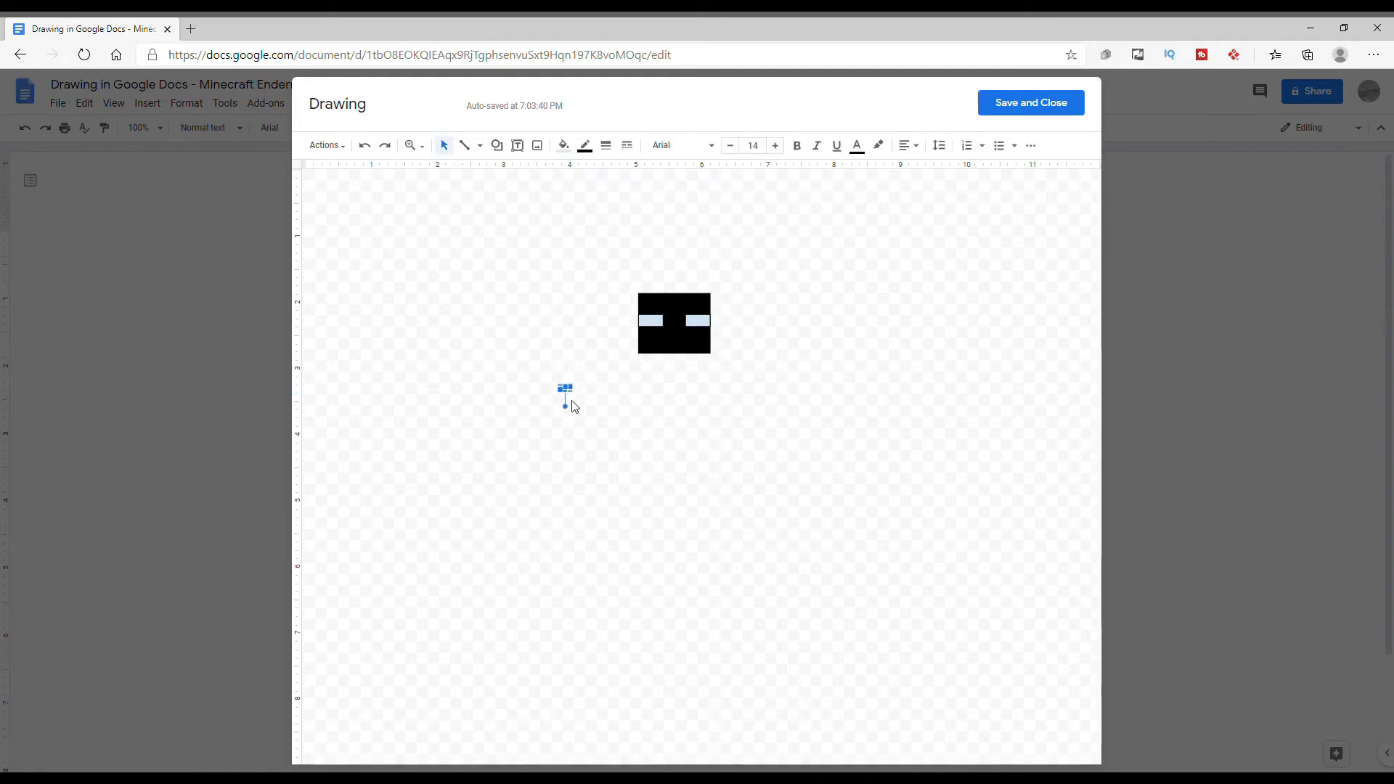
click(366, 146)
click(563, 145)
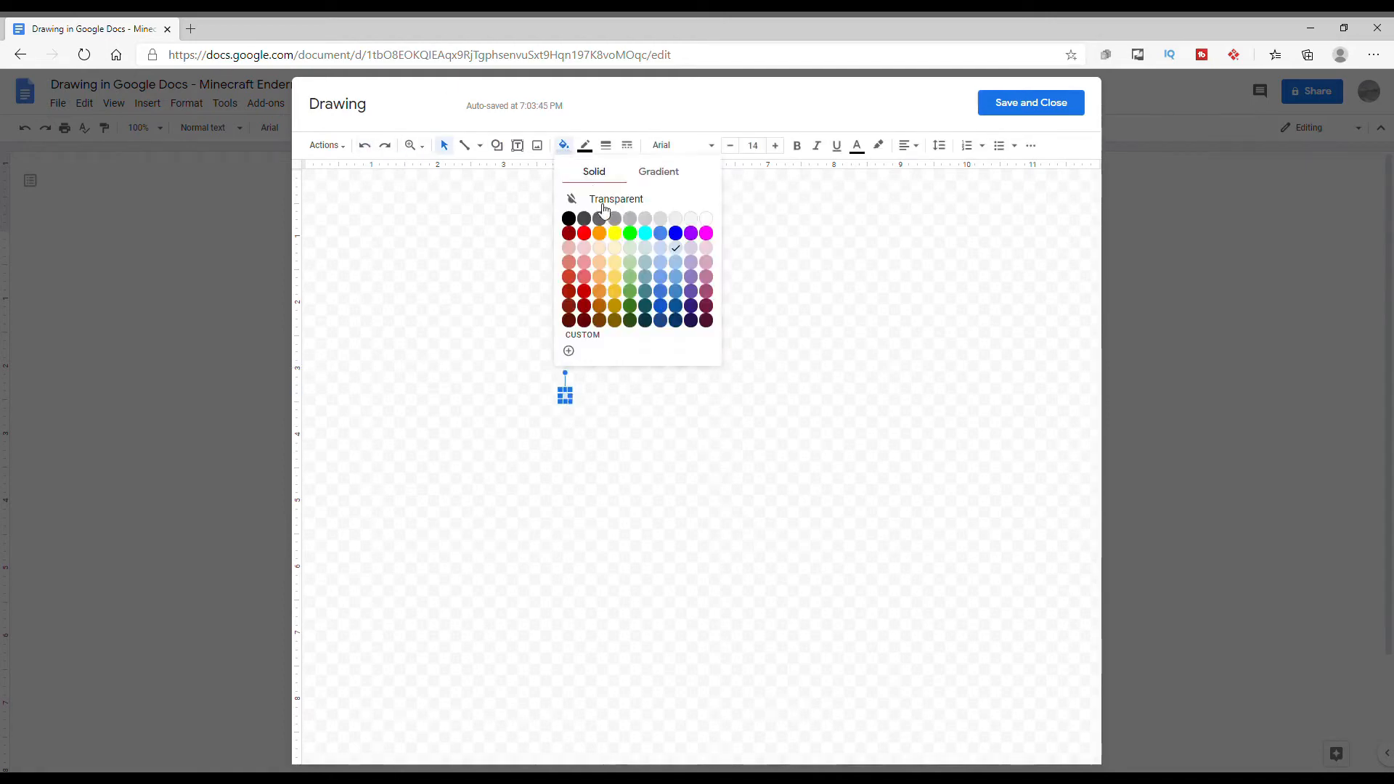
click(706, 234)
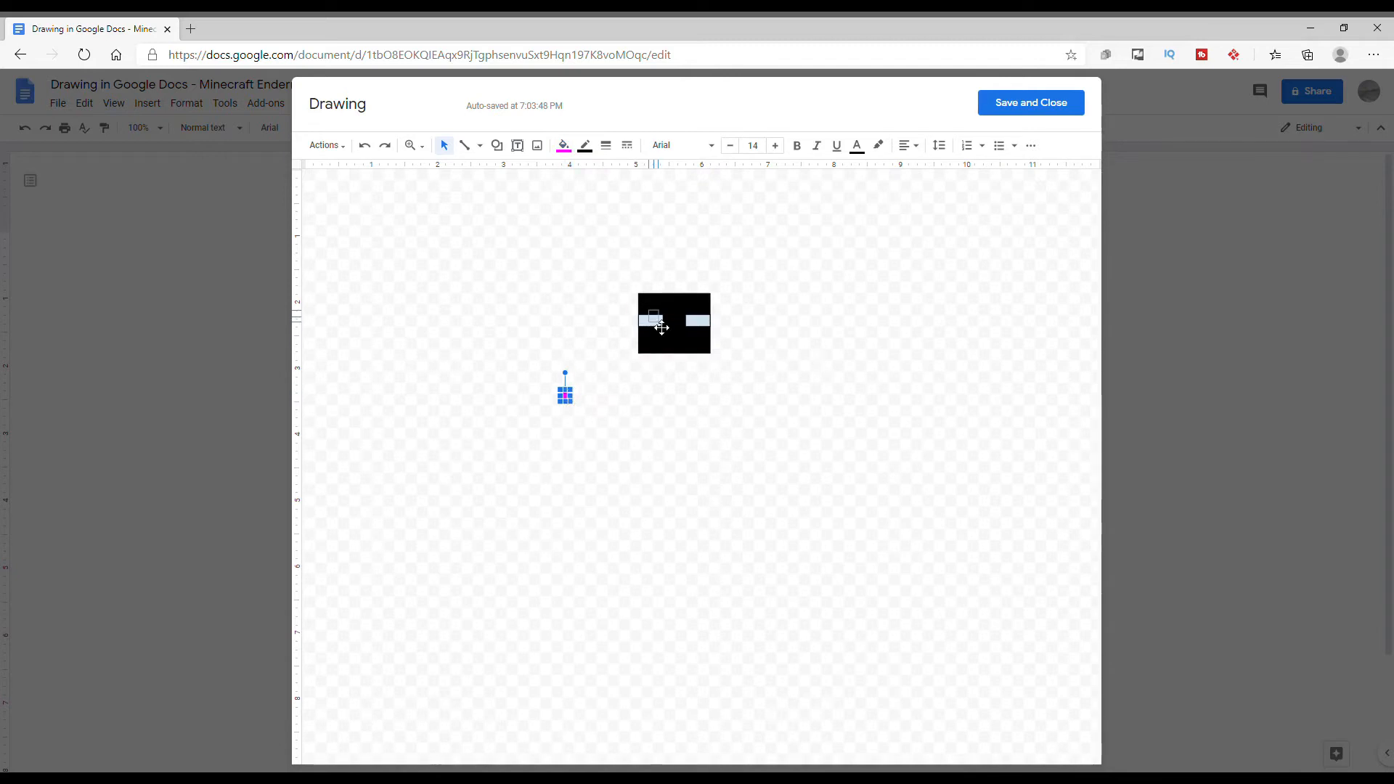
drag(660, 327, 658, 328)
click(681, 407)
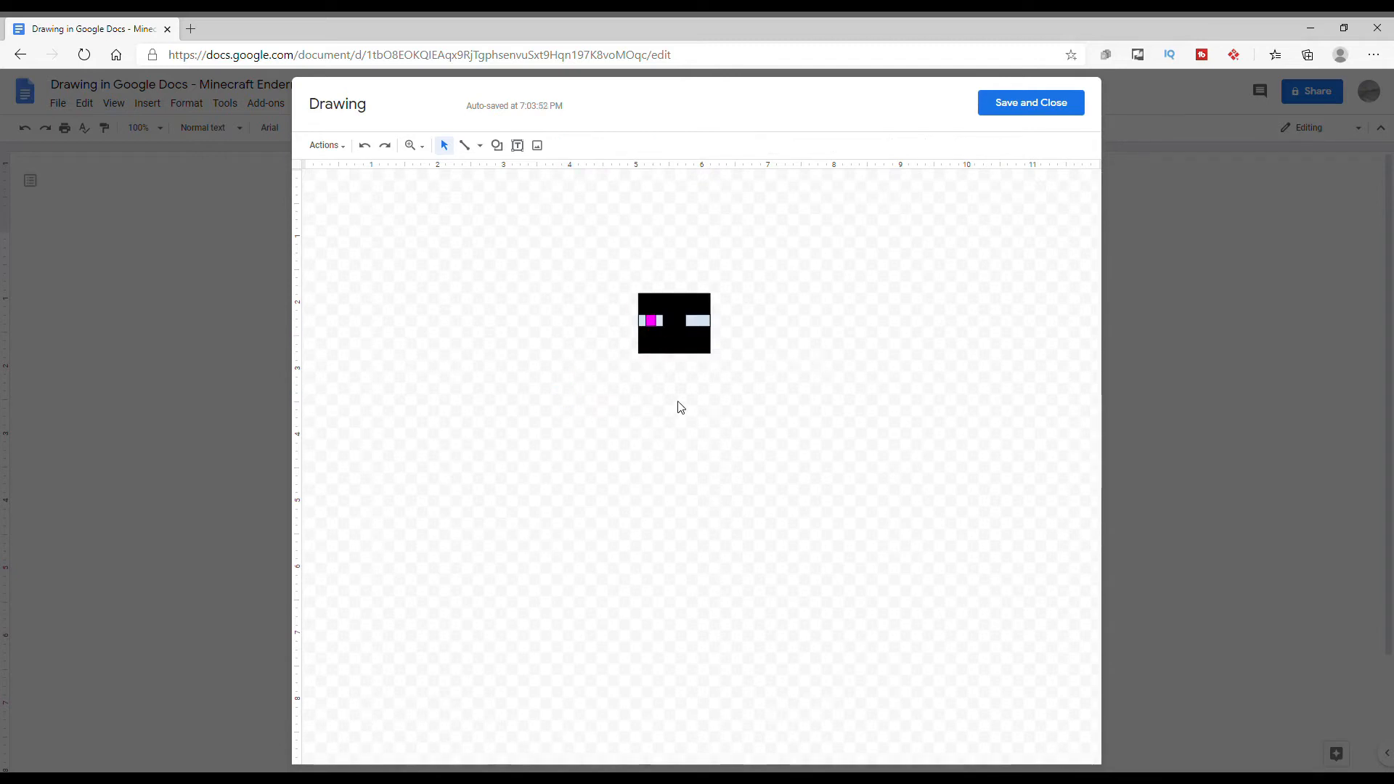
- Copy the magenta pupil and place the duplicate in the centre of the right eye
right_click(651, 321)
click(706, 362)
right_click(770, 331)
click(791, 392)
key(ctrl+v)
drag(704, 334, 699, 322)
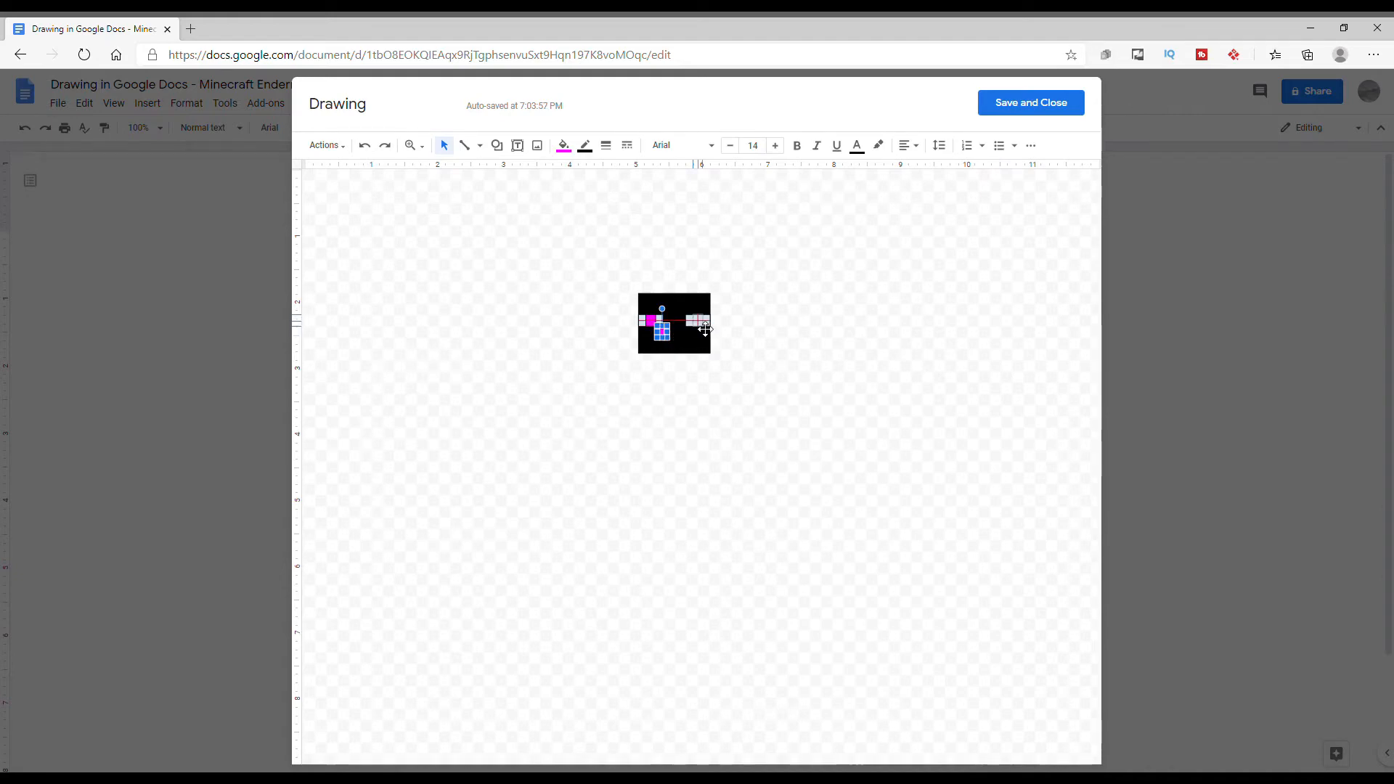
- Draw a torso rectangle directly beneath the Enderman's head and fill it black
click(944, 359)
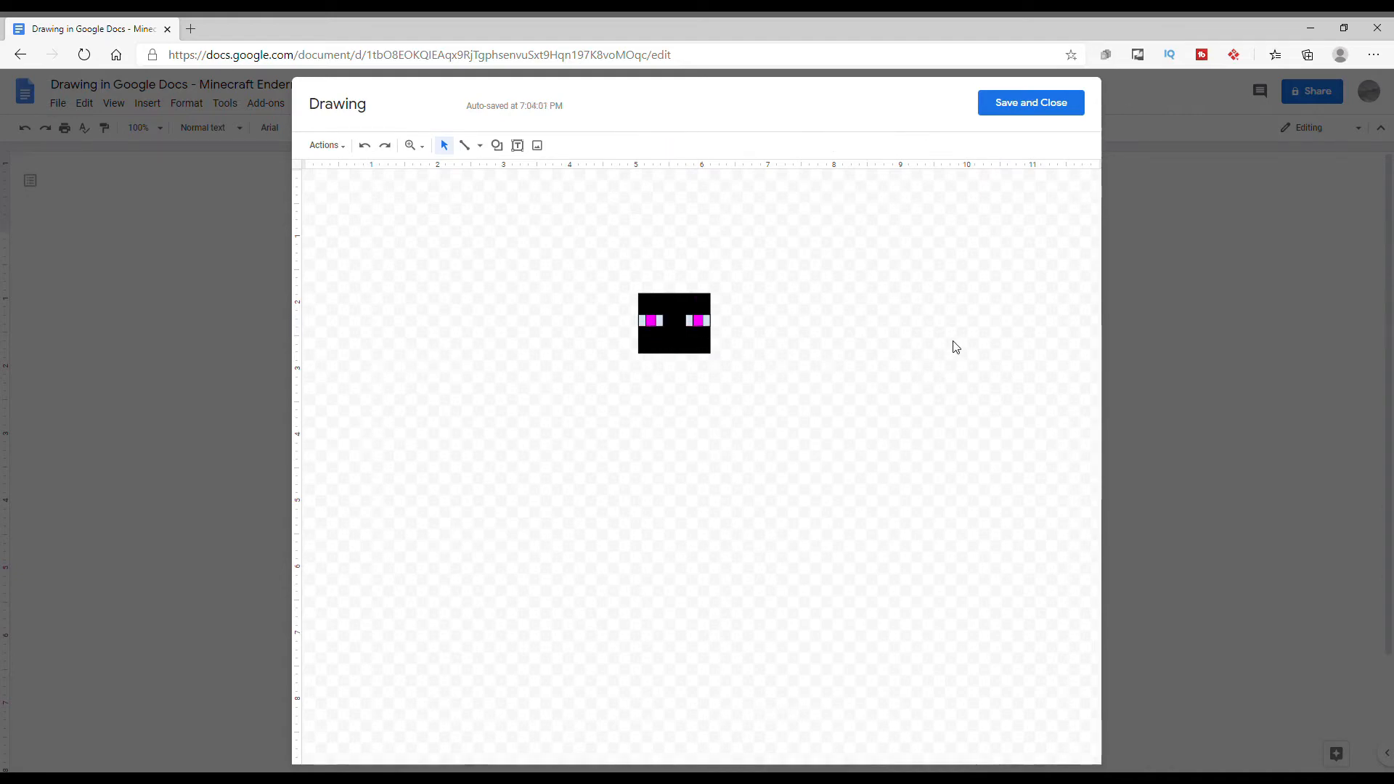
click(497, 146)
mouse_move(528, 169)
click(645, 188)
drag(718, 386, 716, 451)
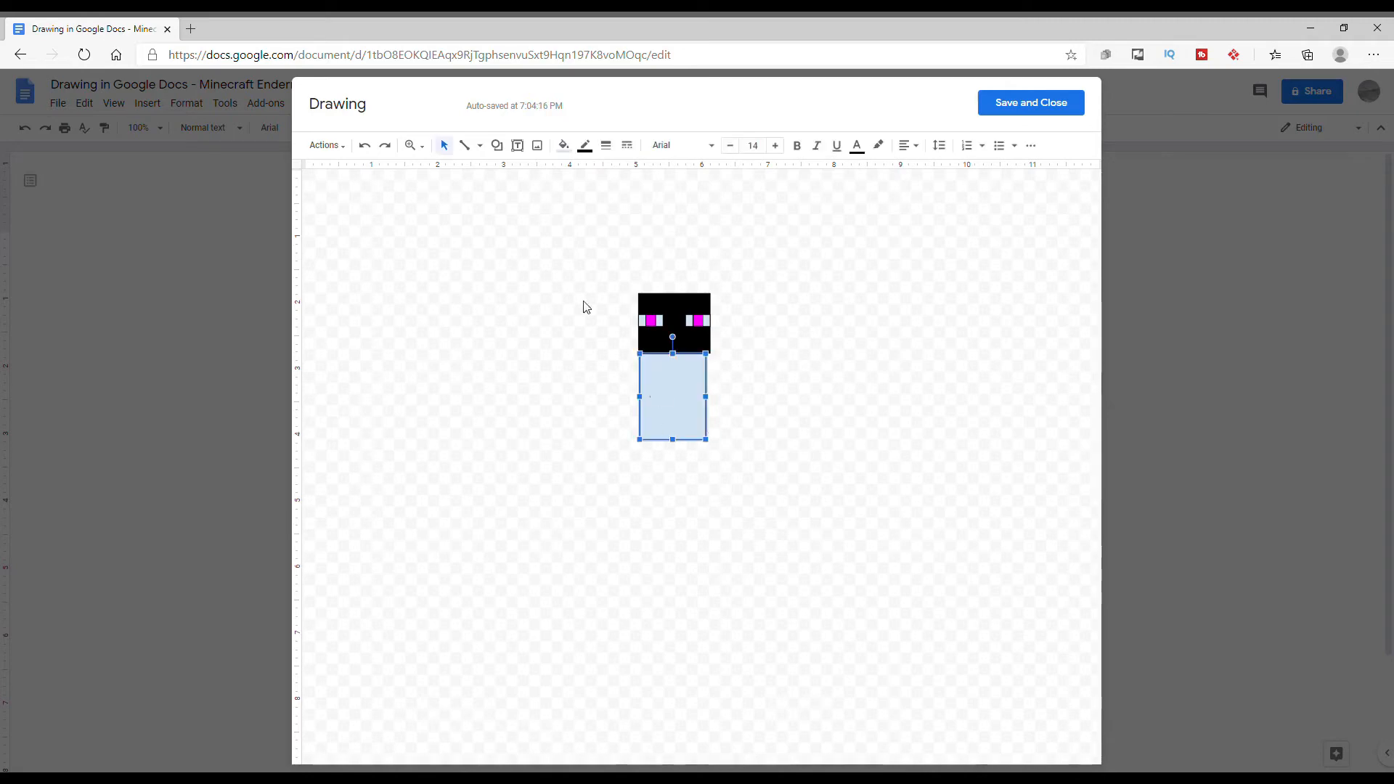
click(563, 145)
click(584, 196)
click(563, 145)
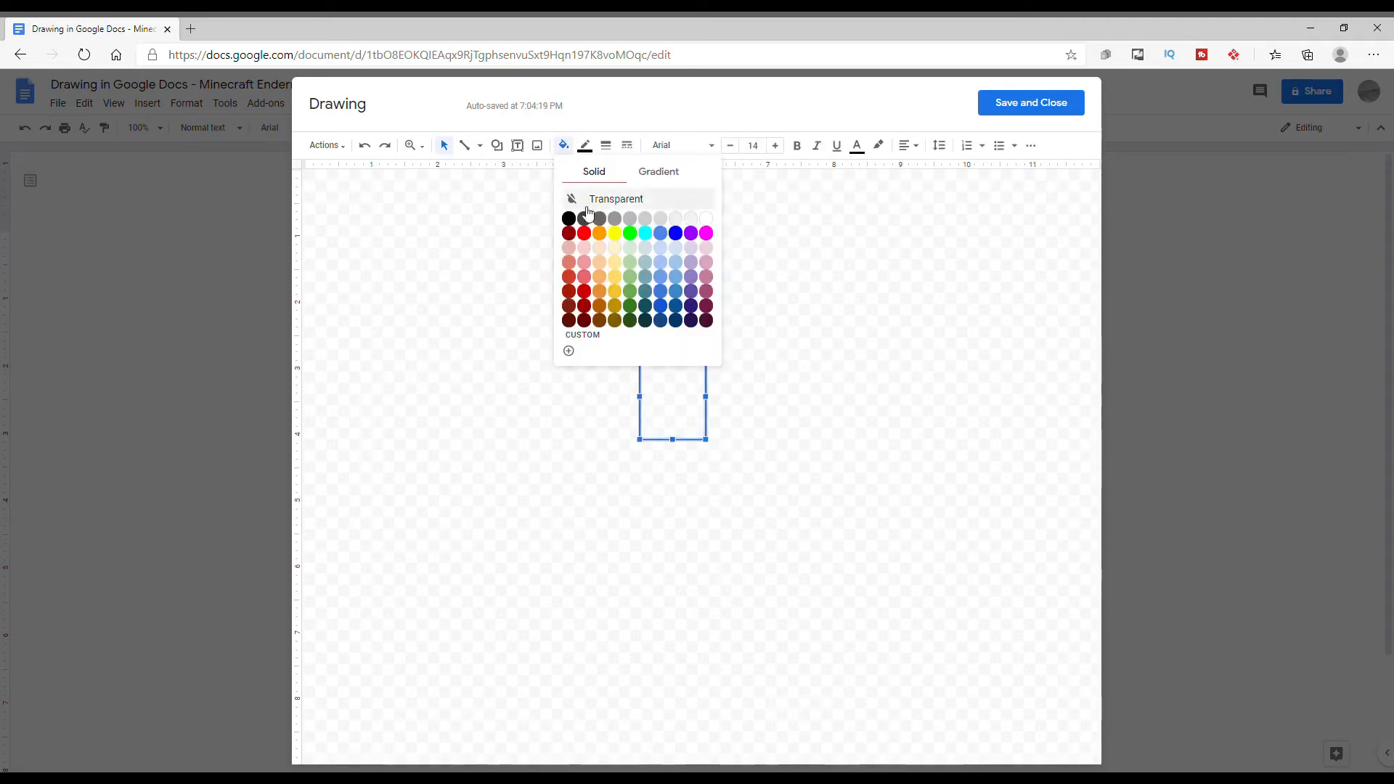
click(571, 227)
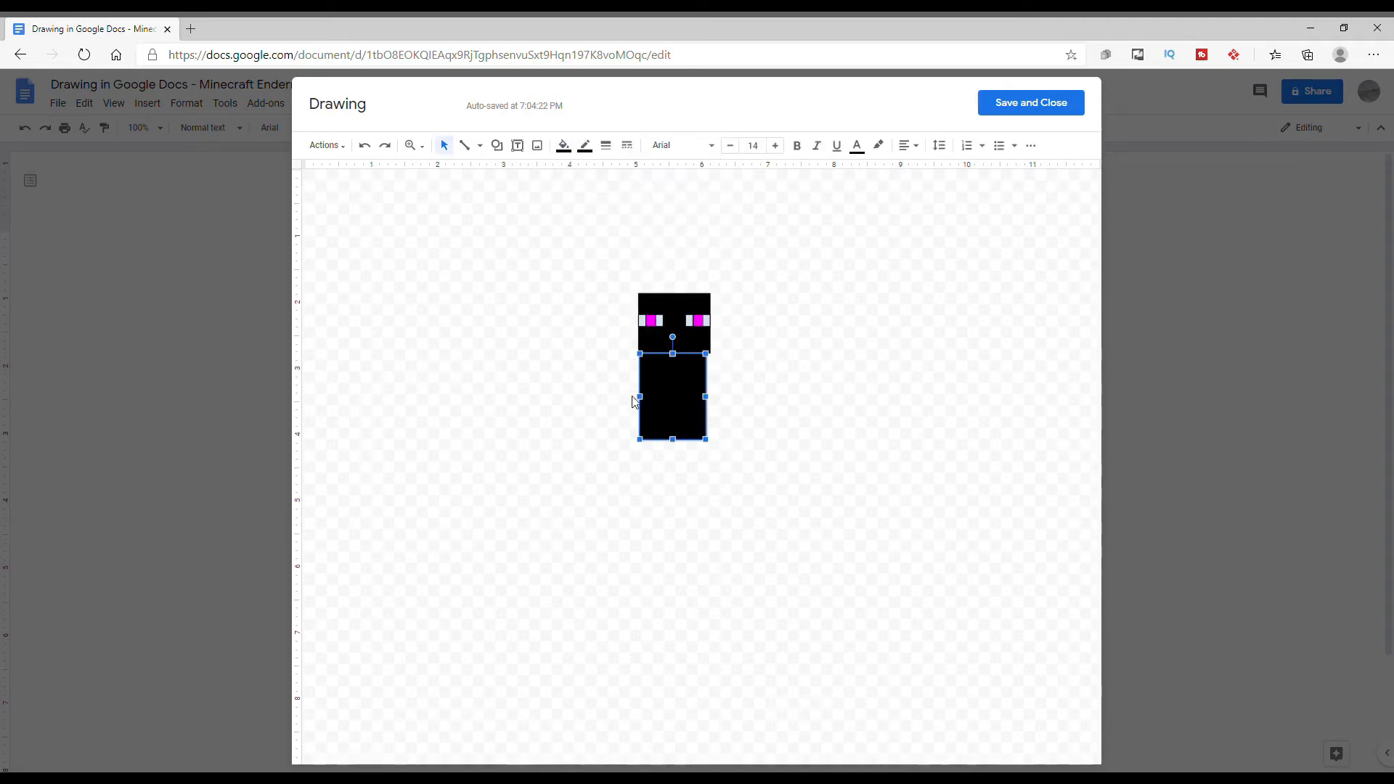
- Narrow the black torso slightly so that it sits centred under the wider head
drag(640, 397, 671, 401)
click(718, 403)
click(787, 411)
- Draw a long narrow arm rectangle, fill it black, and place it against the torso's left side, level with the shoulders
click(507, 148)
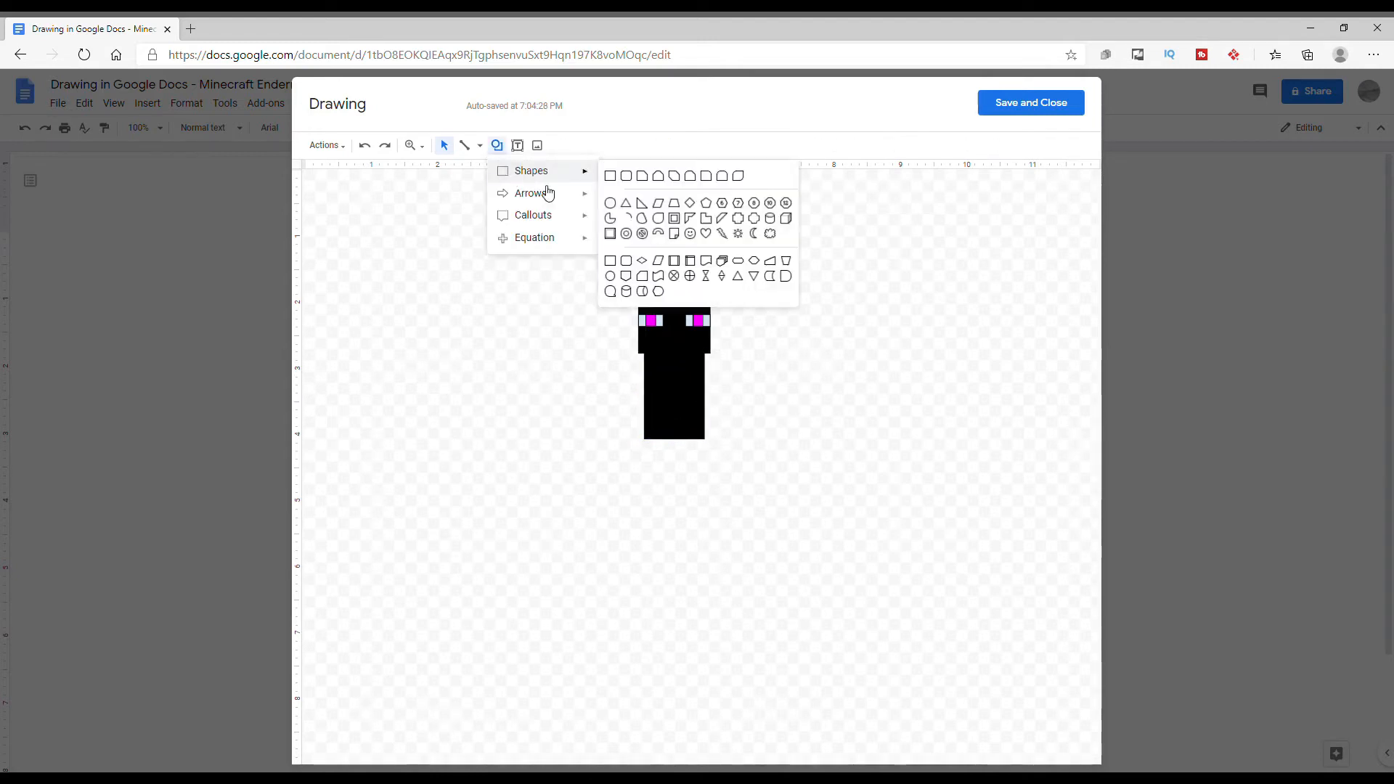
click(611, 219)
click(498, 146)
mouse_move(529, 172)
click(619, 183)
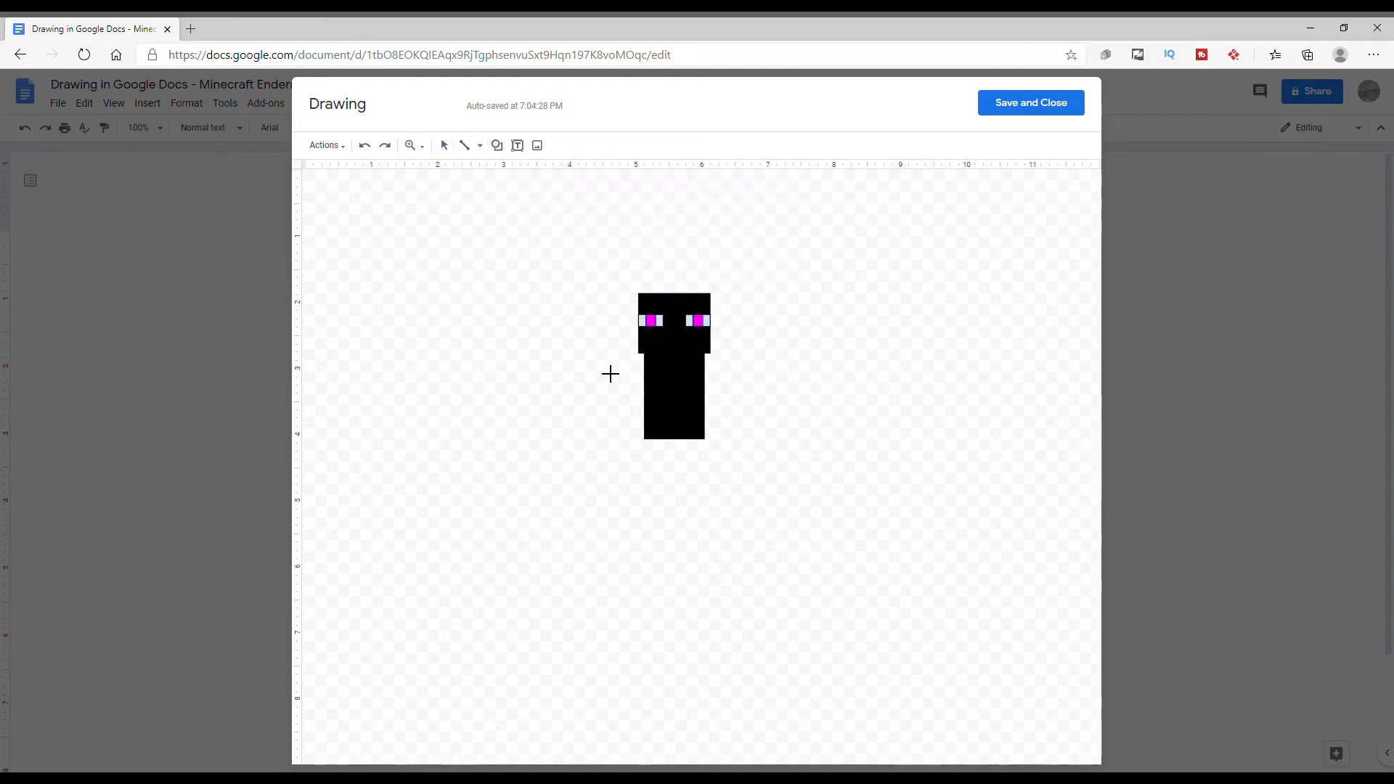
drag(594, 376, 622, 538)
click(563, 145)
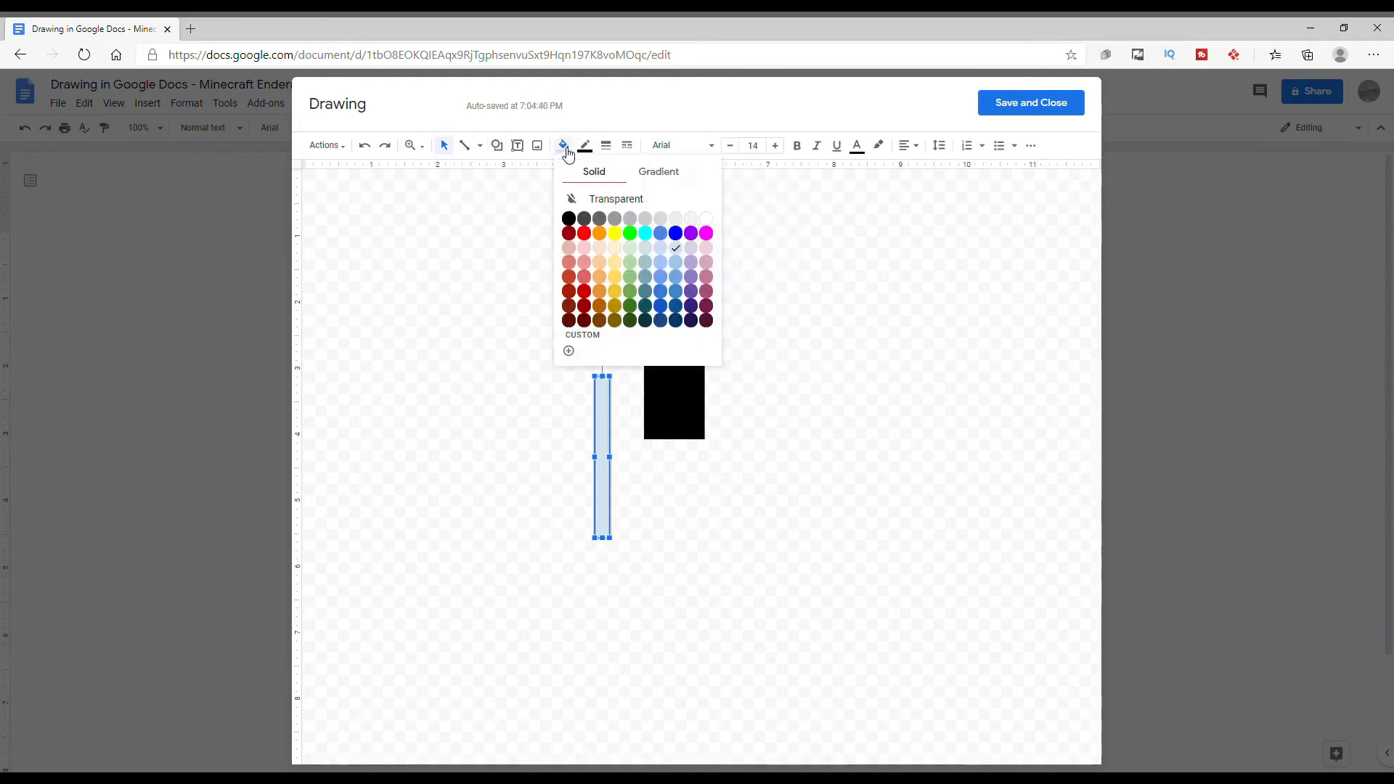
click(571, 219)
drag(616, 420, 672, 484)
- Copy the black arm and place the duplicate against the torso's right side
right_click(633, 396)
right_click(818, 398)
click(859, 455)
- Paste another arm copy under the torso's left half as a leg and lengthen it slightly
right_click(816, 387)
click(873, 466)
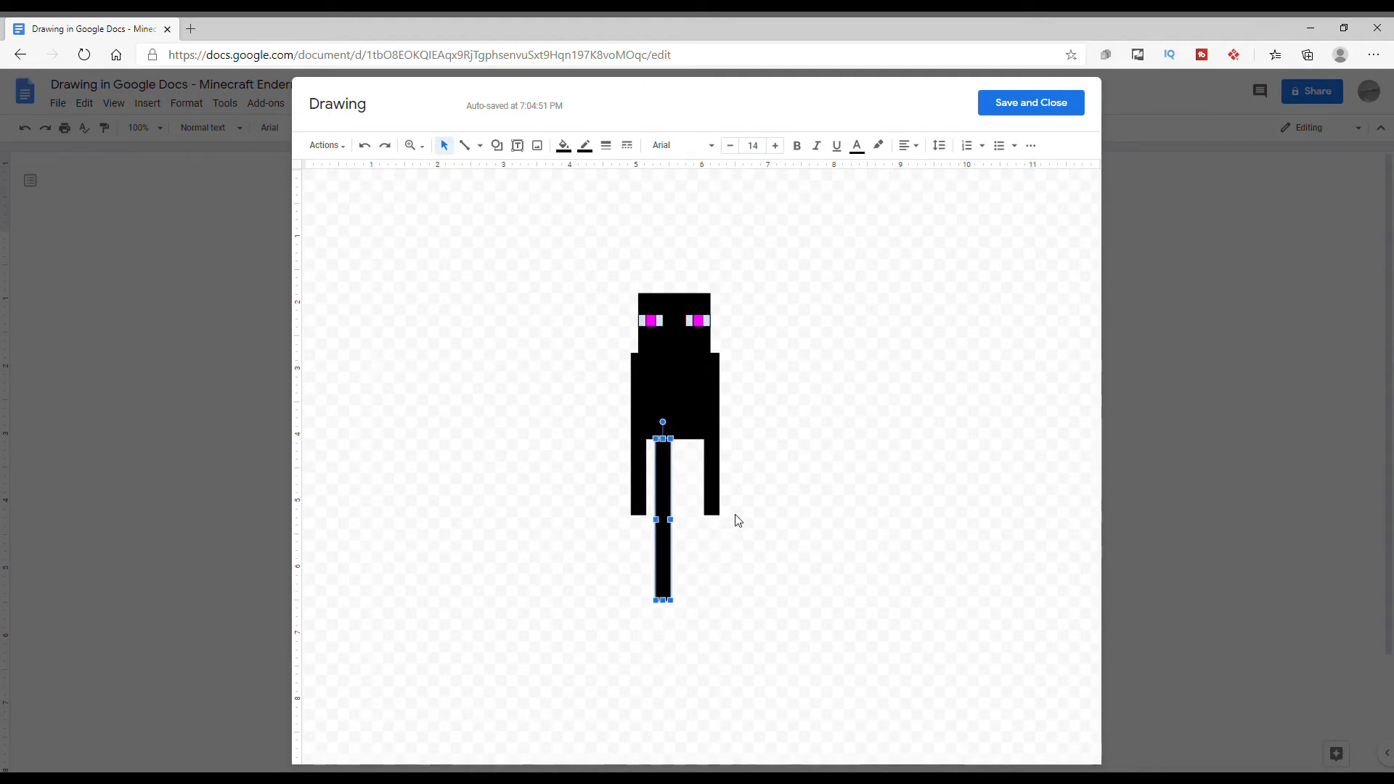
drag(664, 622, 664, 623)
- Copy the lengthened leg and place the duplicate level with it under the torso's right half
right_click(670, 562)
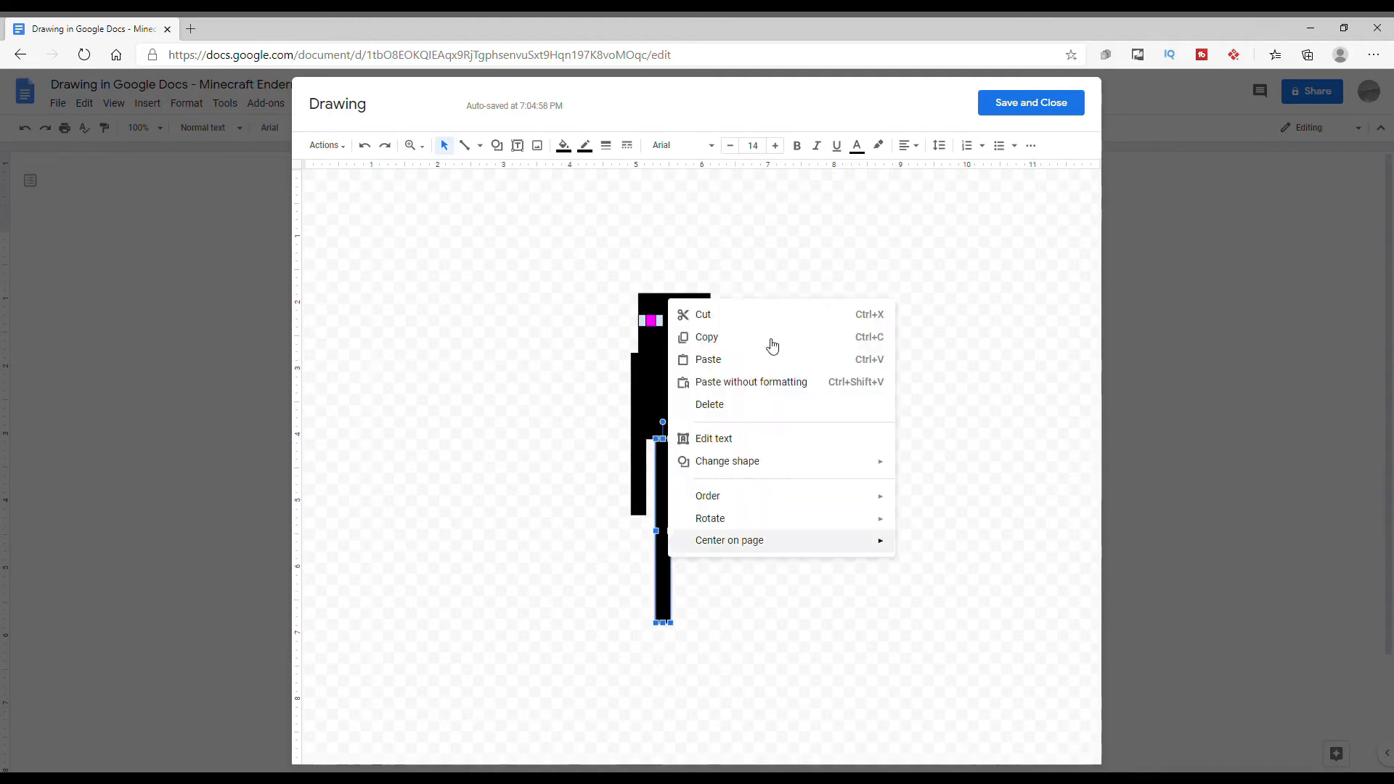
click(716, 336)
right_click(791, 304)
key(ctrl+v)
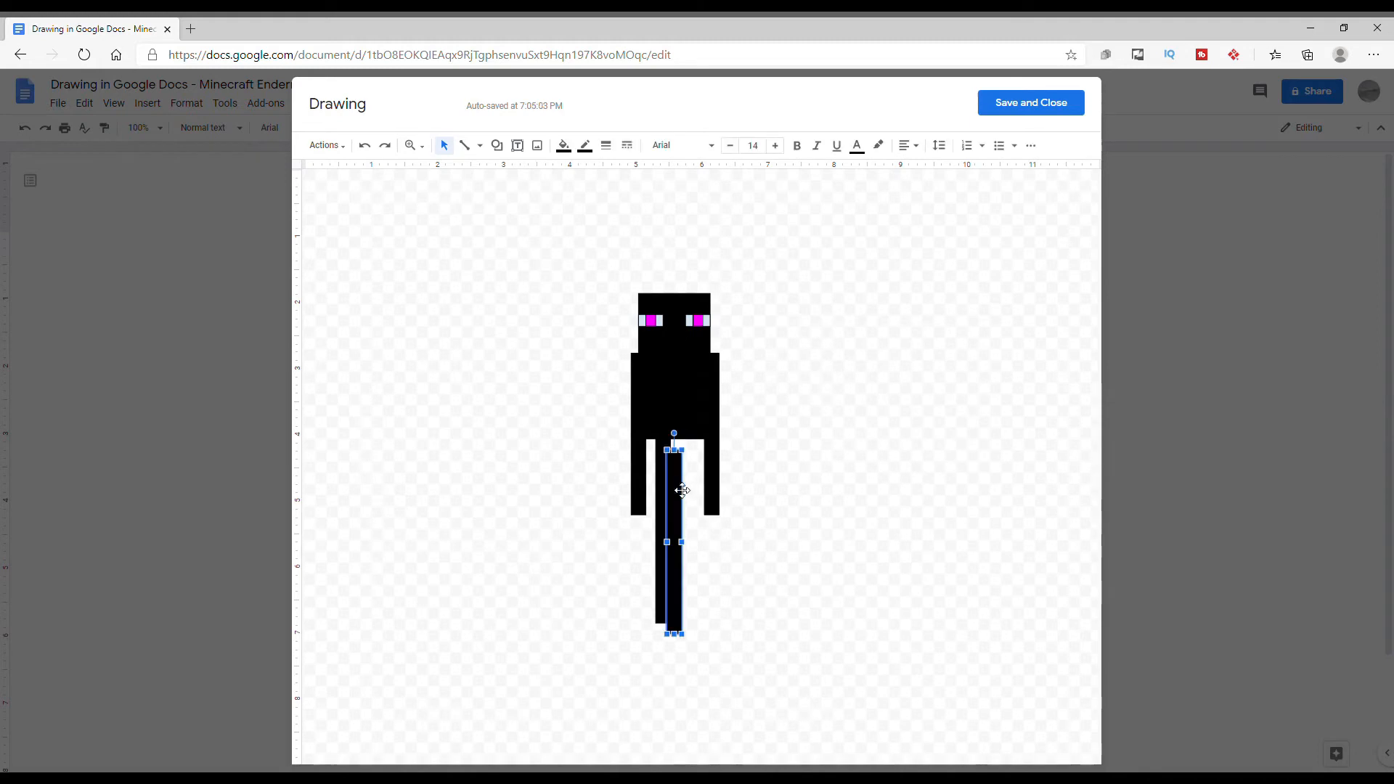
drag(674, 485, 689, 470)
key(Escape)
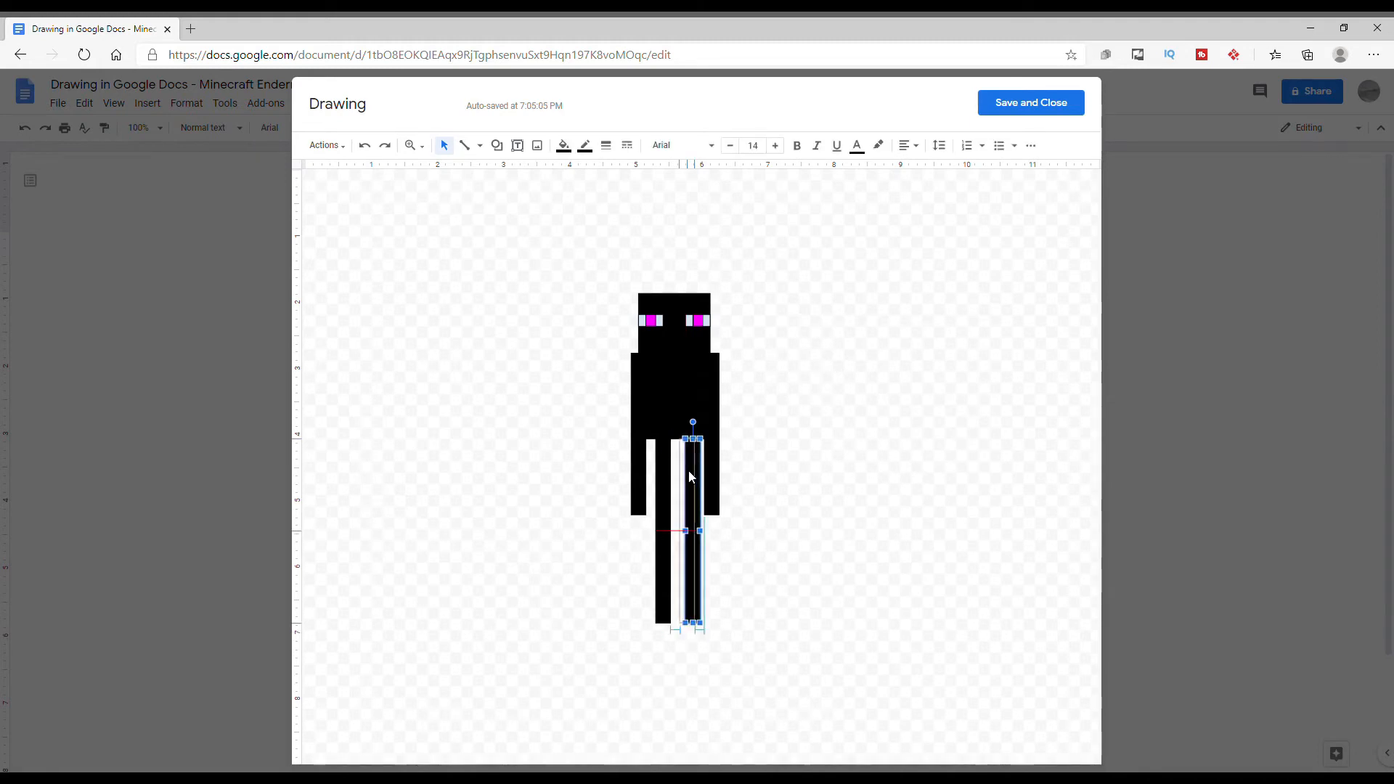
click(984, 468)
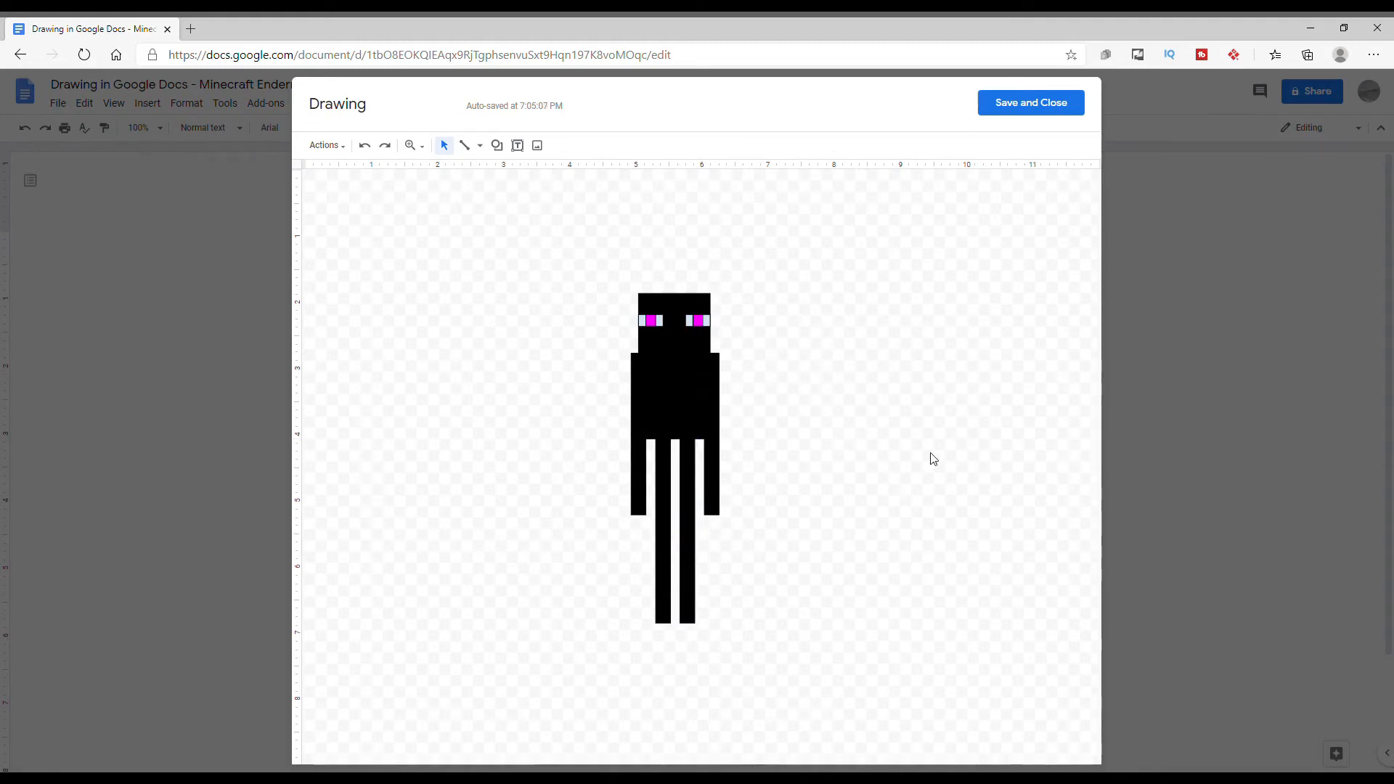
- Select the whole Enderman, copy it, and place the duplicate to the right of the original
drag(548, 216, 824, 682)
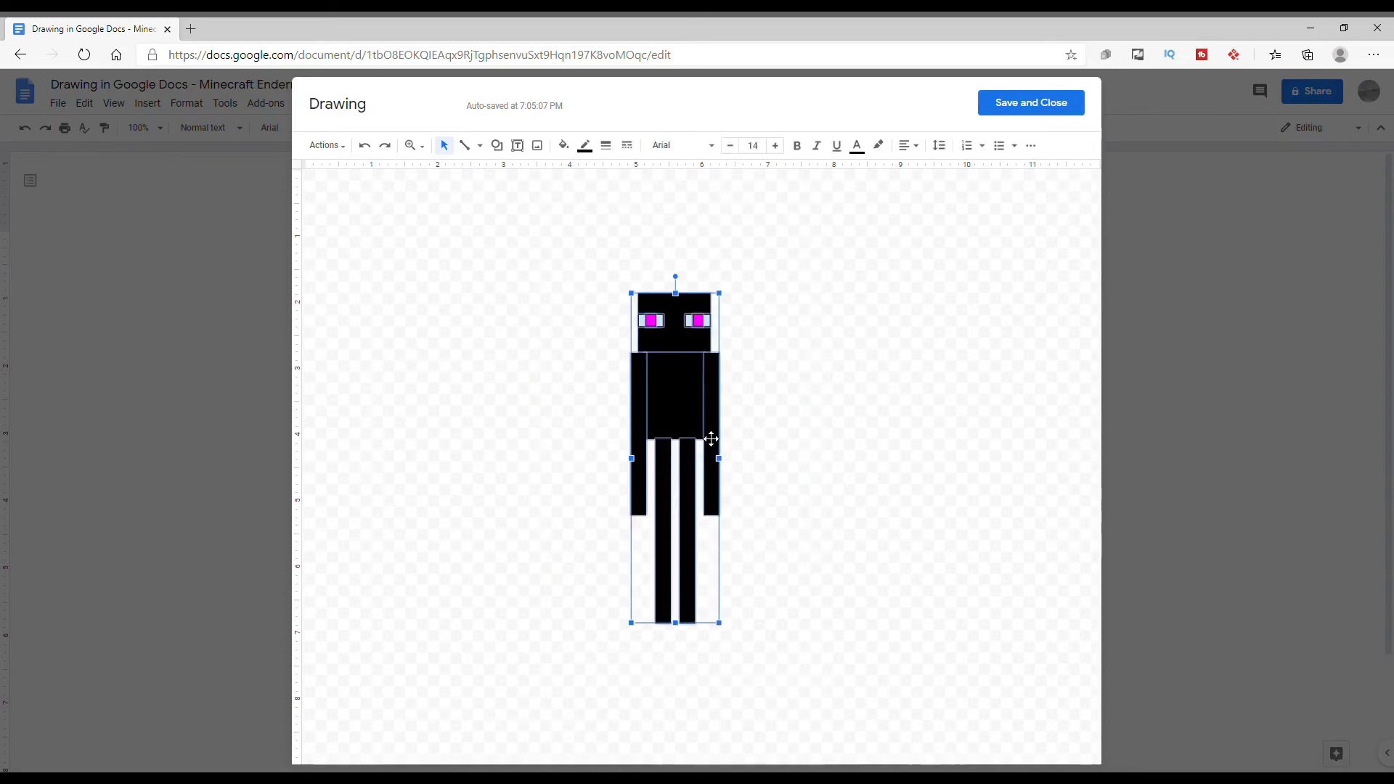
right_click(699, 425)
click(727, 458)
right_click(791, 425)
click(842, 477)
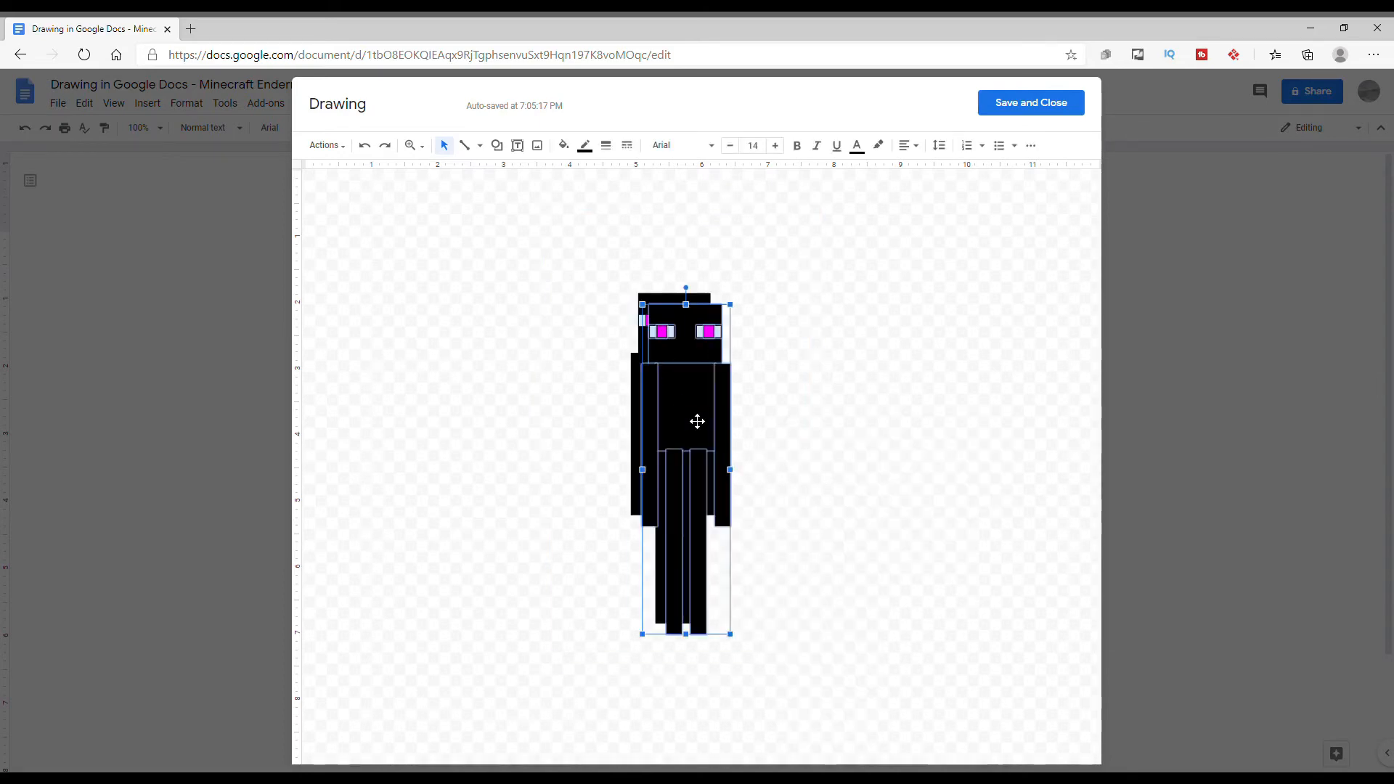
drag(697, 422, 808, 414)
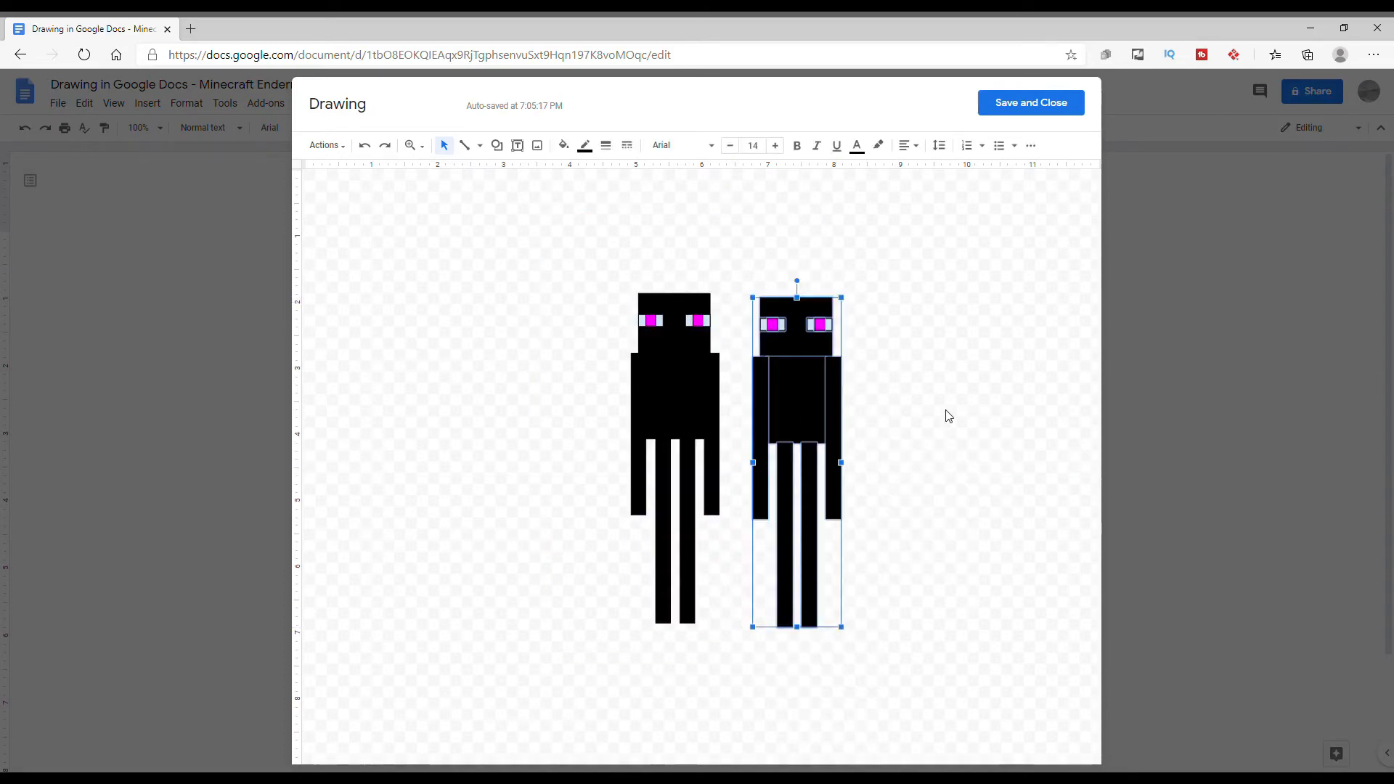
- Paste a third Enderman and place it to the left of the original at the same height
right_click(949, 416)
click(856, 469)
drag(690, 429, 553, 404)
click(918, 418)
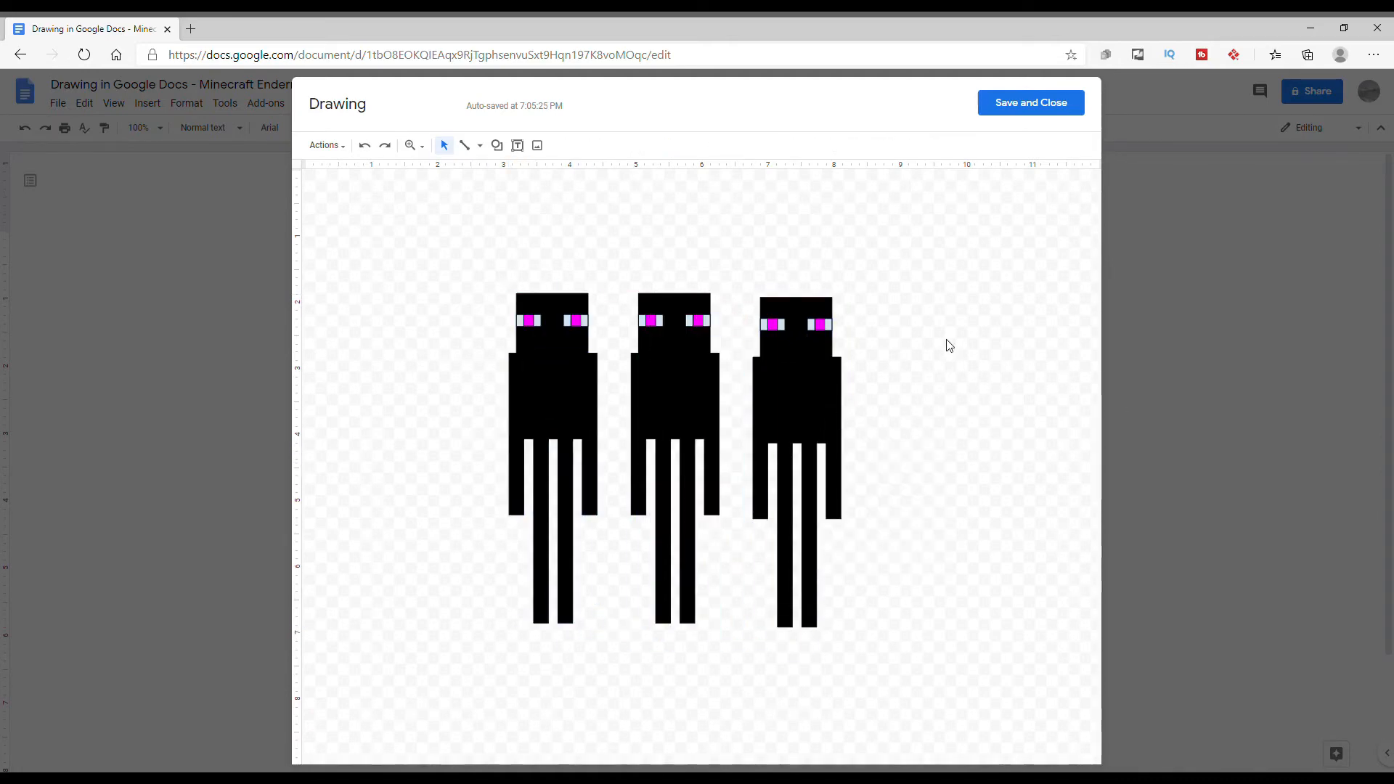
- Move the right Enderman up level with the other two, and save the drawing into the document
drag(741, 286, 846, 626)
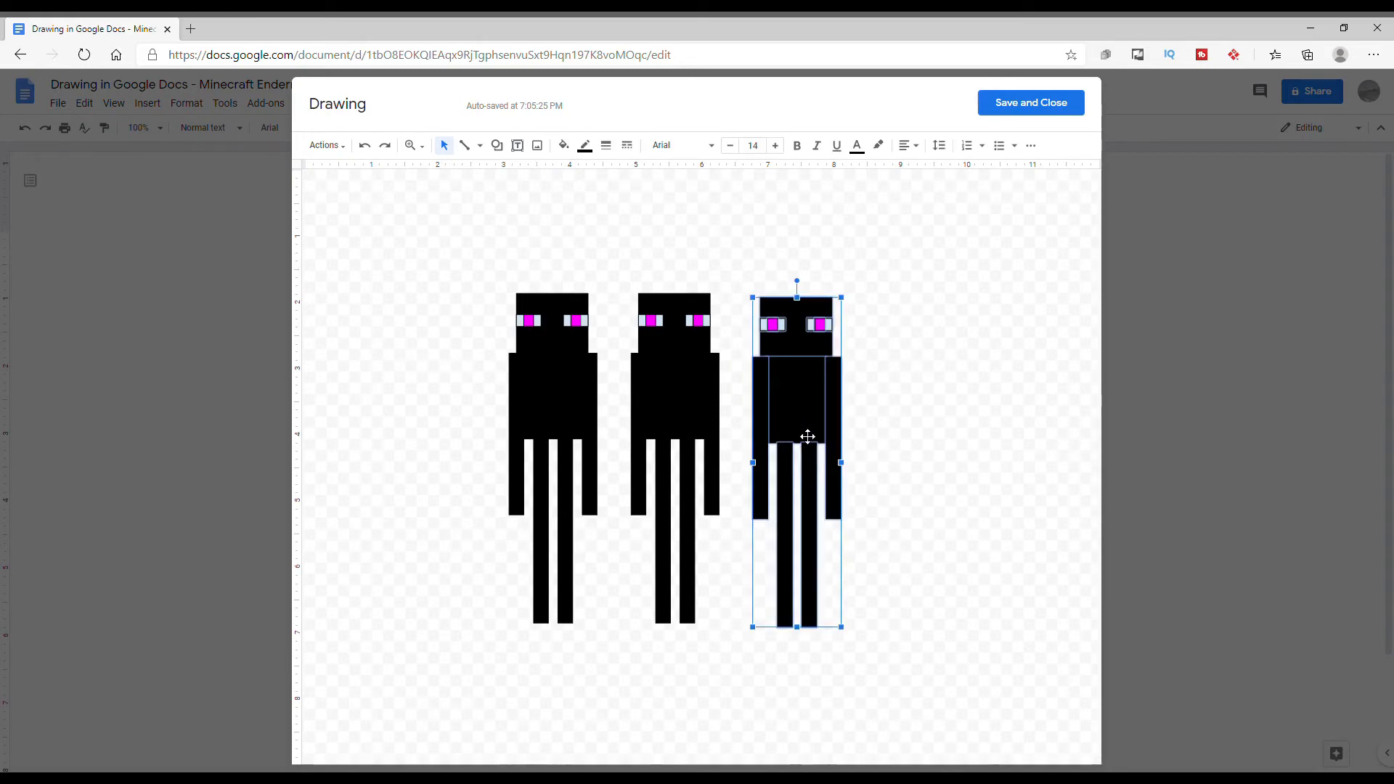
drag(806, 423, 806, 419)
click(992, 171)
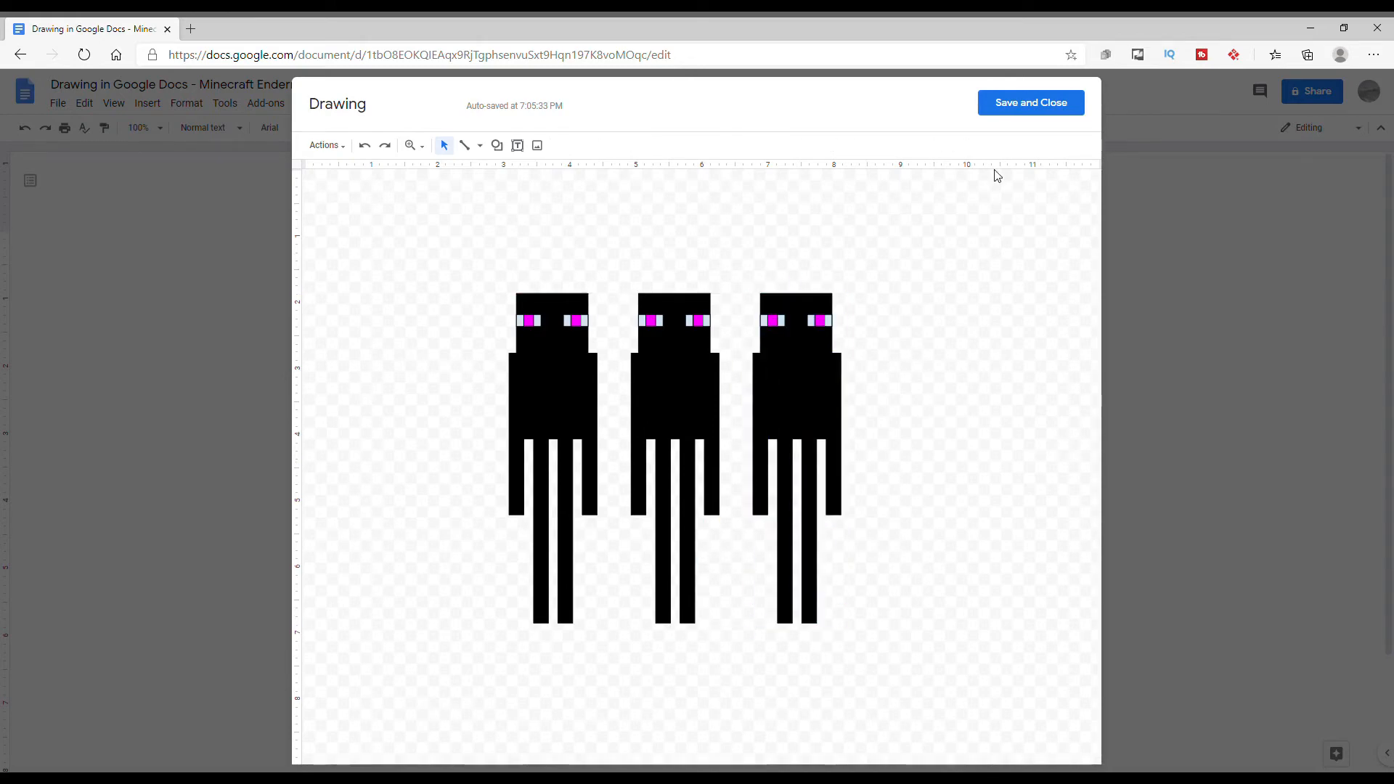
click(1005, 102)
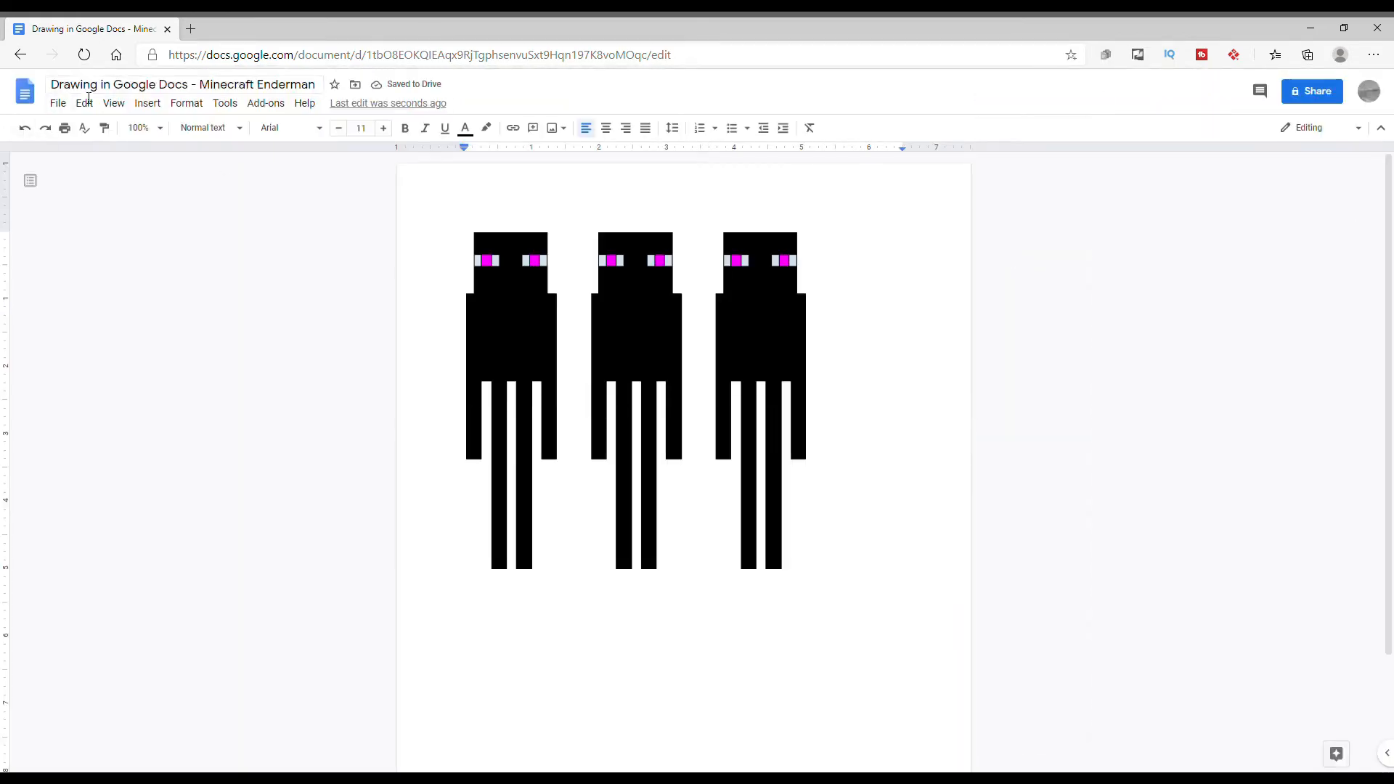
- In a drawing in a new Minecraft Fox document, draw a head square, fill it orange, and shift it slightly right
click(65, 106)
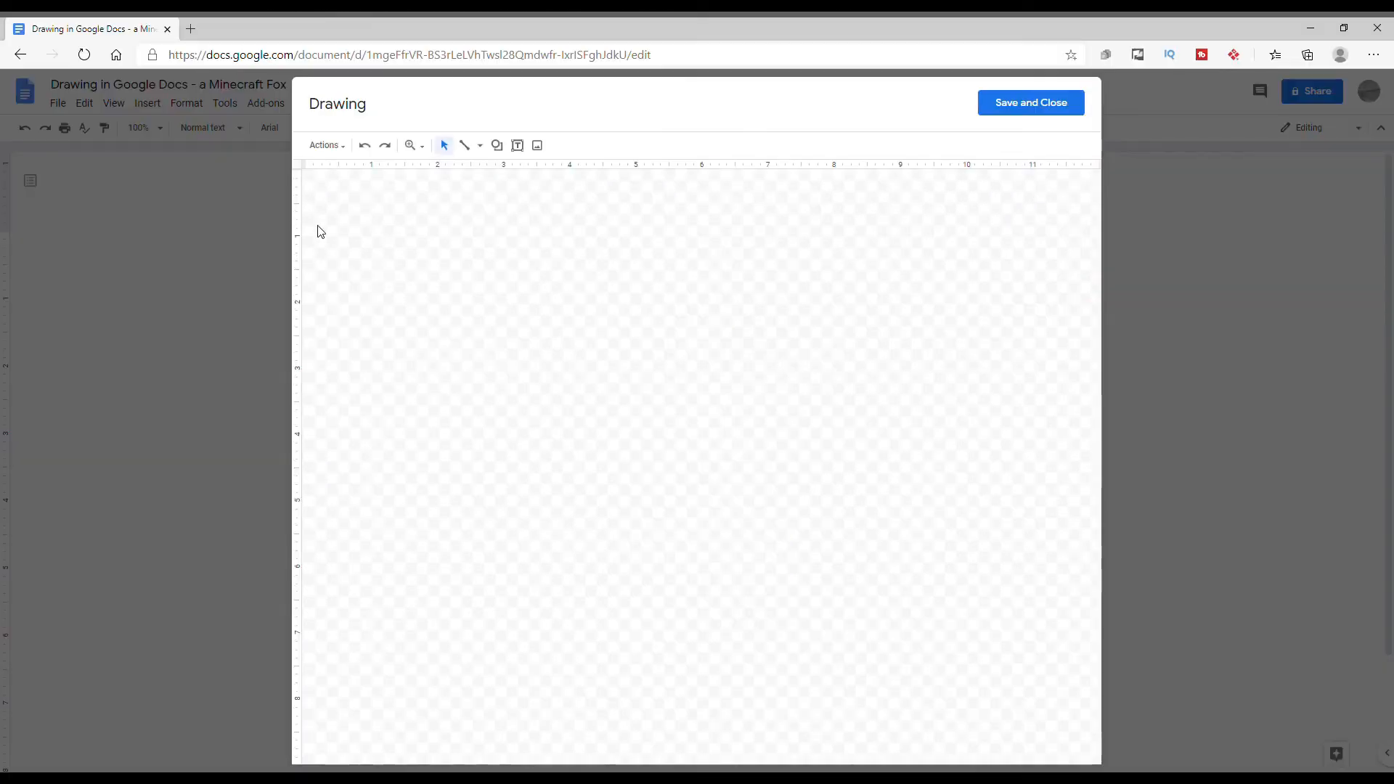
click(497, 145)
mouse_move(543, 171)
click(615, 179)
drag(600, 427, 694, 515)
click(563, 145)
click(585, 237)
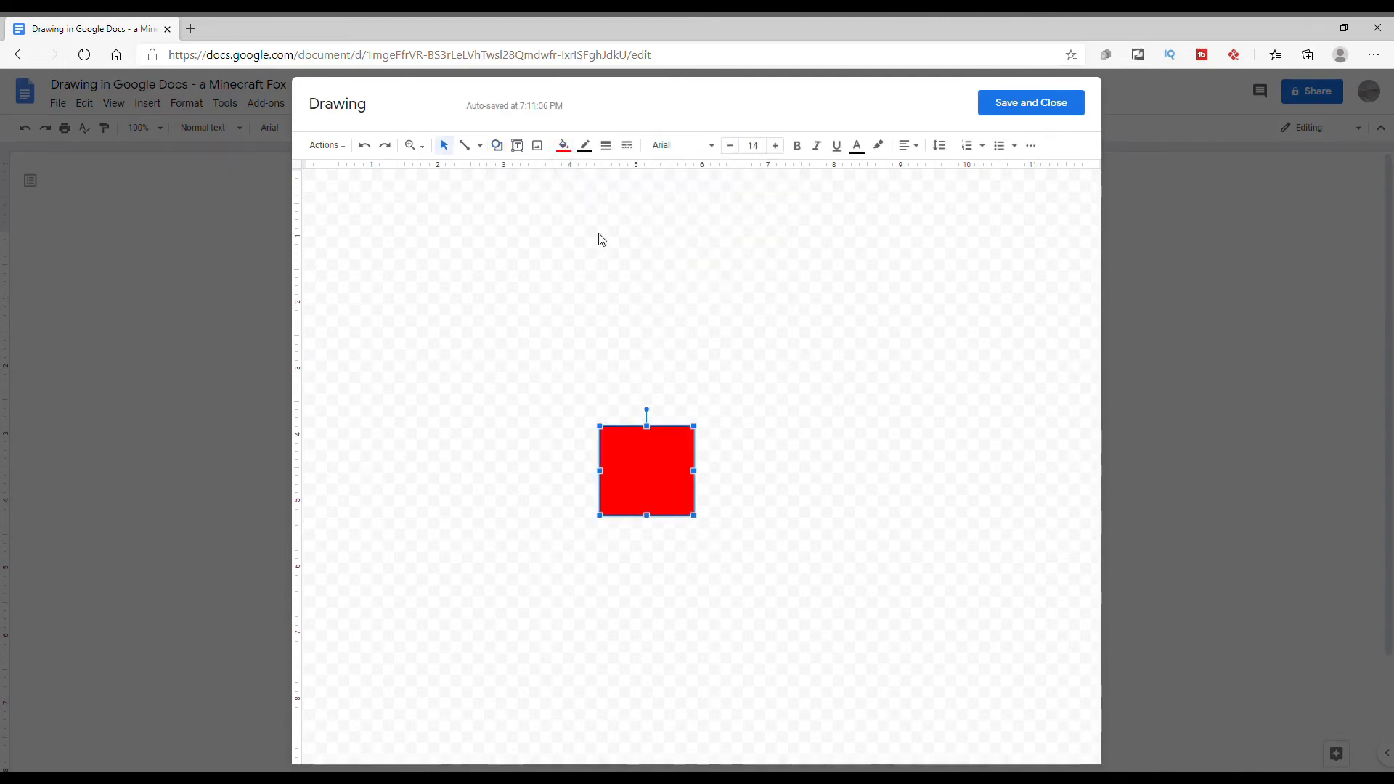
click(563, 145)
click(602, 236)
drag(663, 461, 683, 461)
click(690, 363)
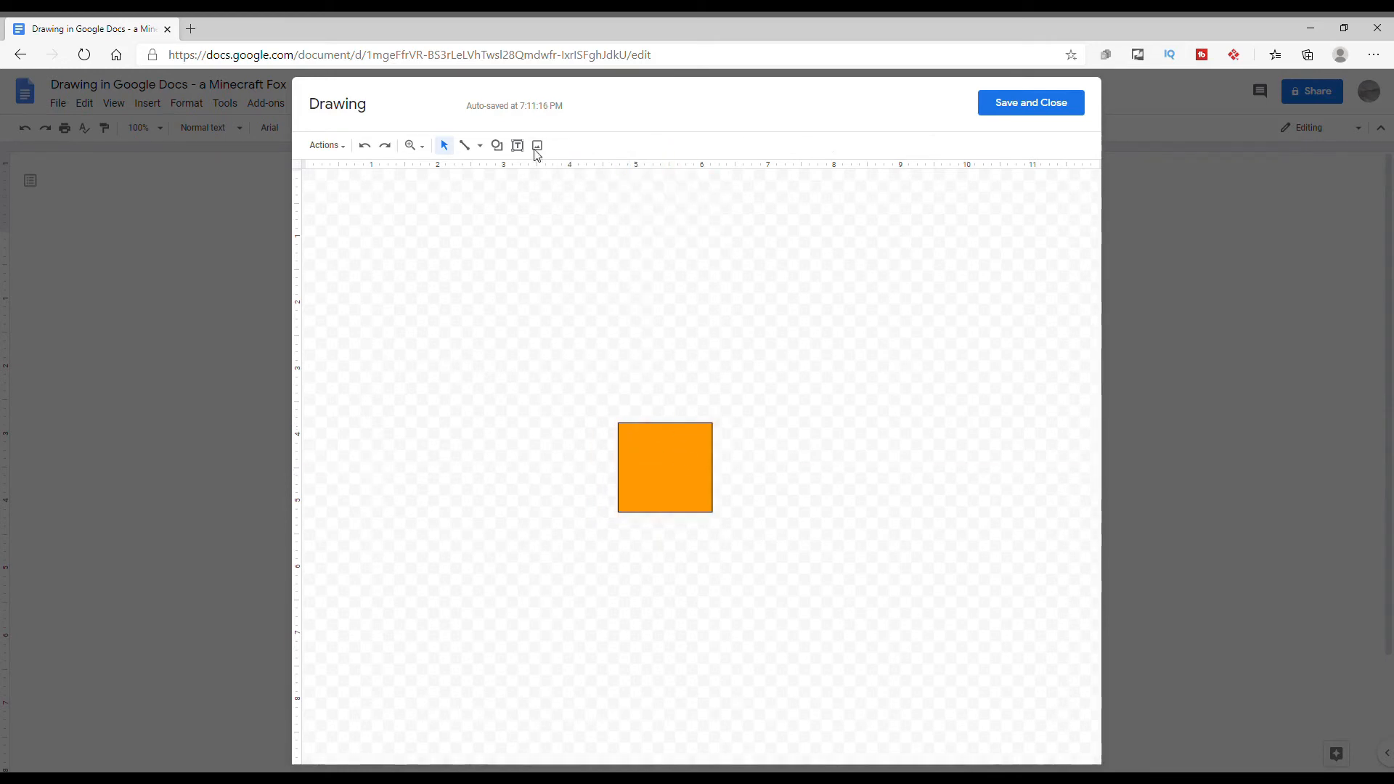
- Draw a body rectangle slightly narrower than the orange head, centre it directly underneath, and shorten it from below
click(497, 145)
mouse_move(529, 171)
click(610, 175)
drag(750, 461, 848, 613)
drag(804, 527, 676, 577)
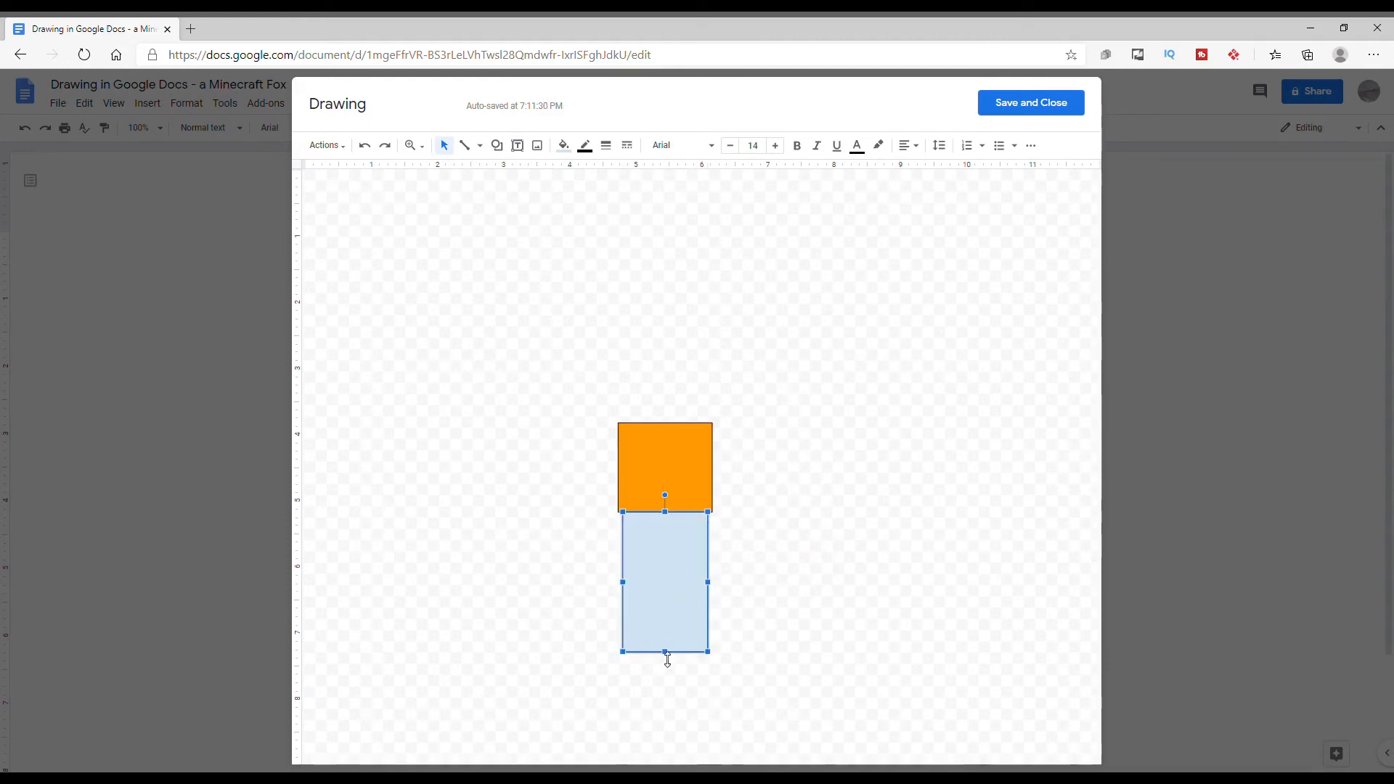
drag(667, 659, 668, 613)
click(563, 145)
click(601, 228)
click(787, 498)
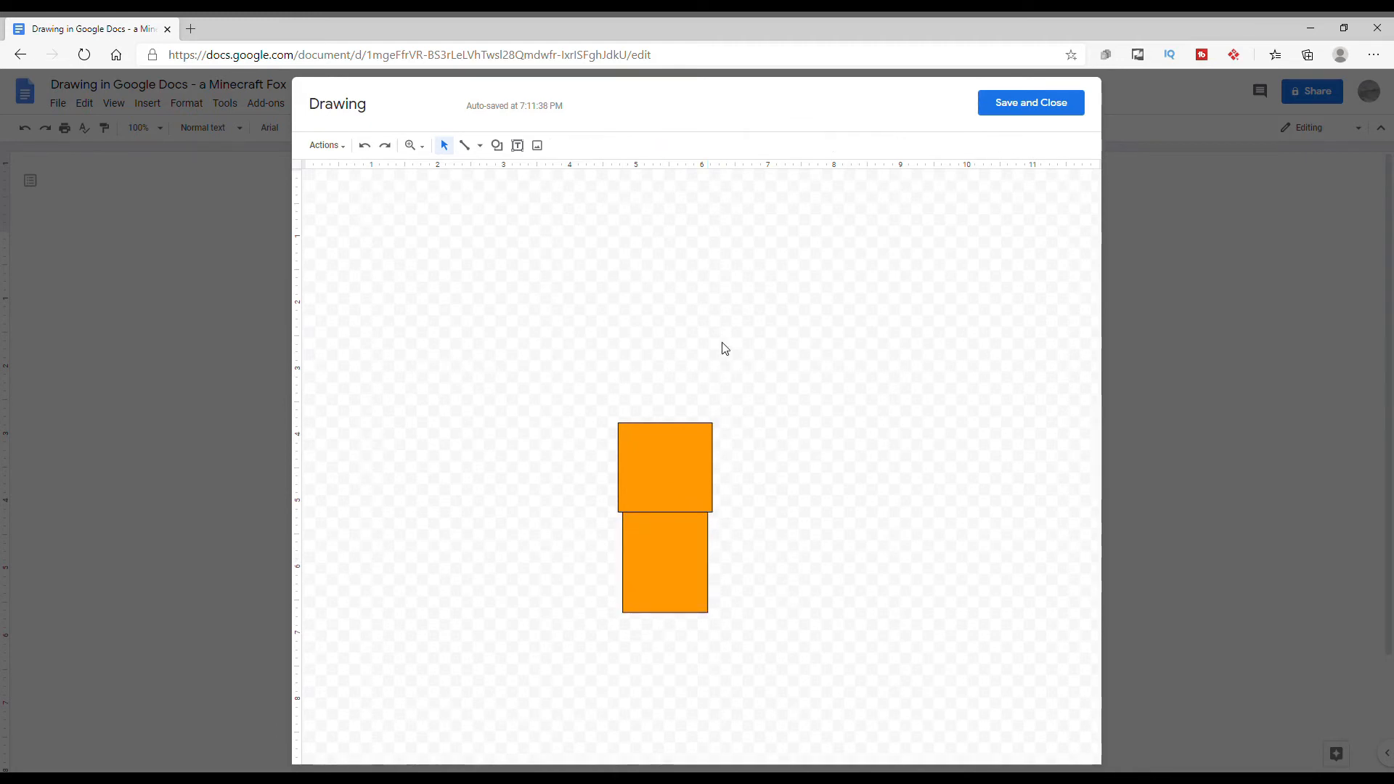
- Fill the fox's body rectangle white
click(665, 552)
click(564, 145)
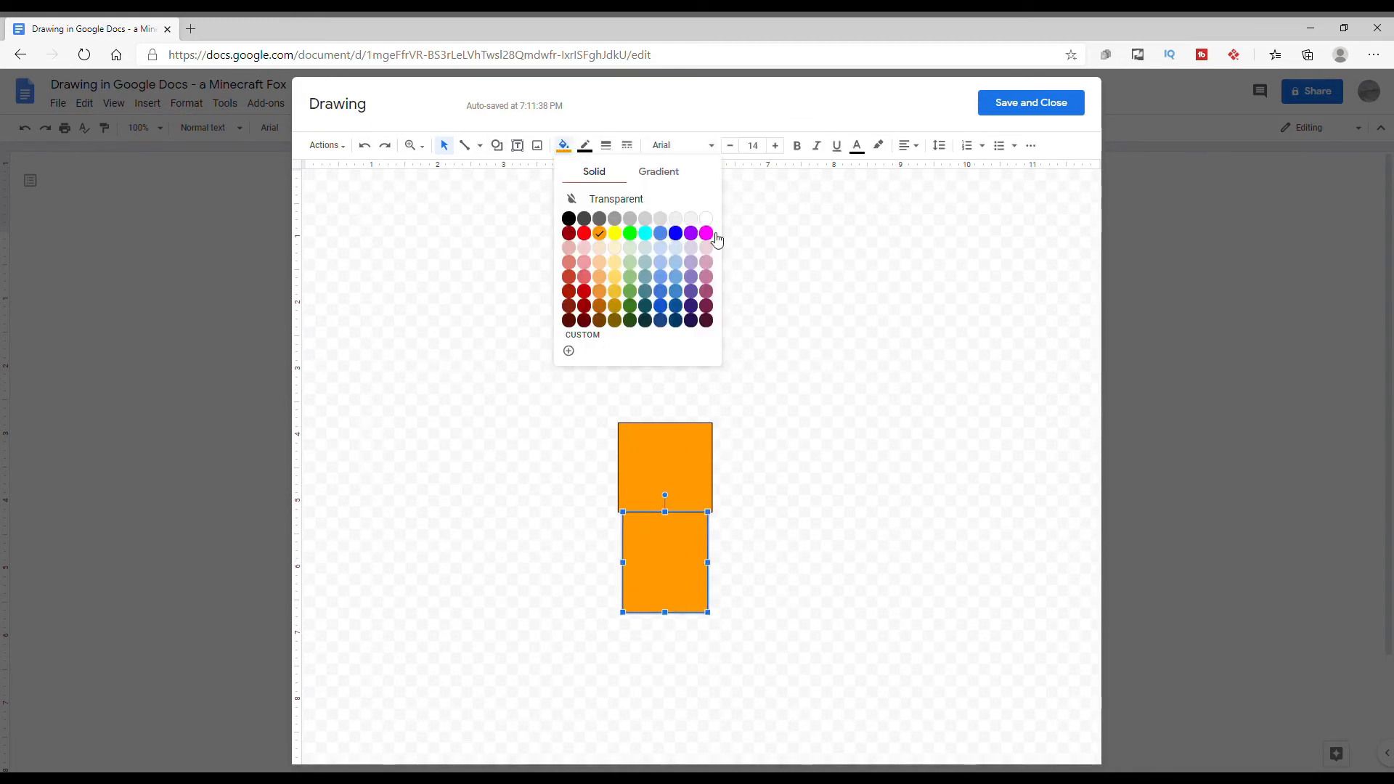
click(703, 214)
click(533, 178)
- Draw a narrow full-height strip along the white body's left edge and fill it orange
click(497, 145)
mouse_move(529, 175)
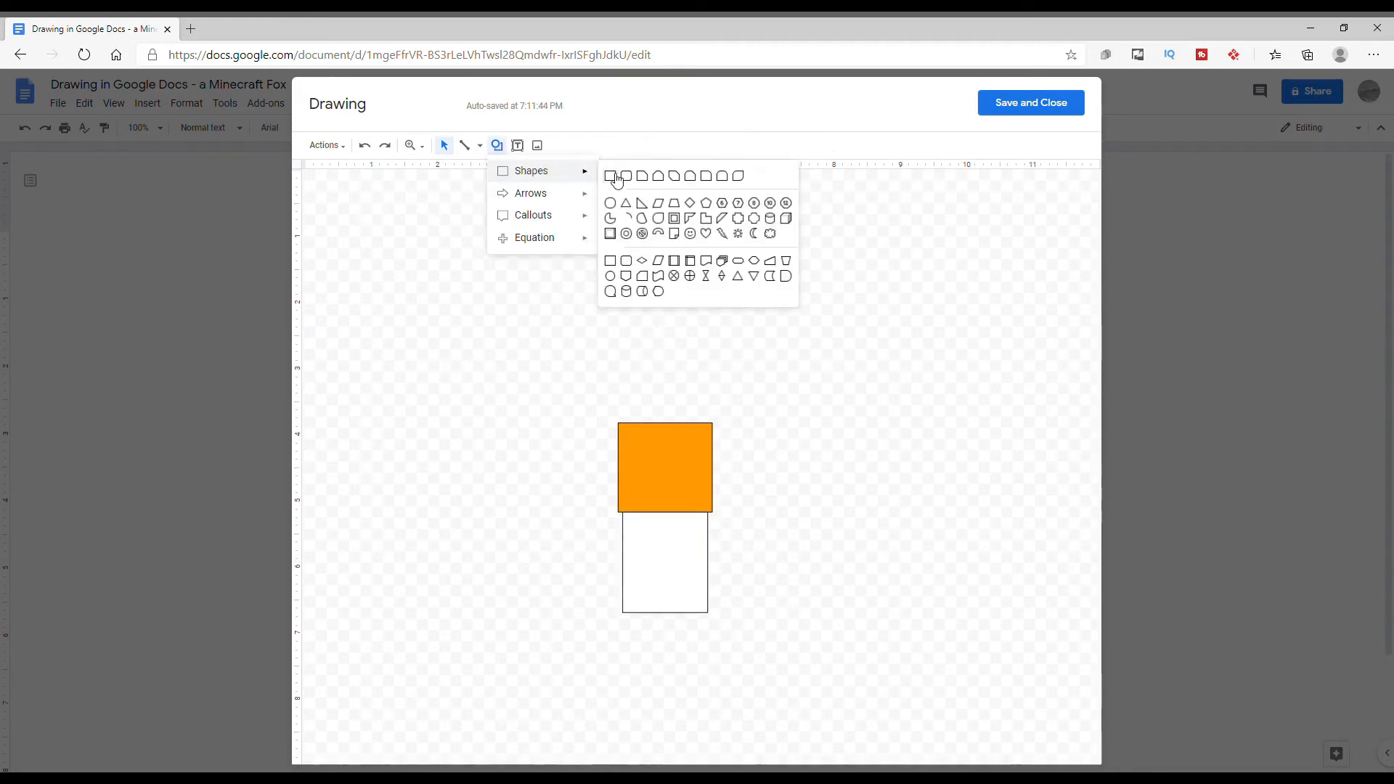
click(612, 175)
mouse_move(614, 570)
mouse_down()
mouse_move(611, 625)
mouse_move(607, 607)
mouse_move(639, 577)
mouse_up()
click(563, 145)
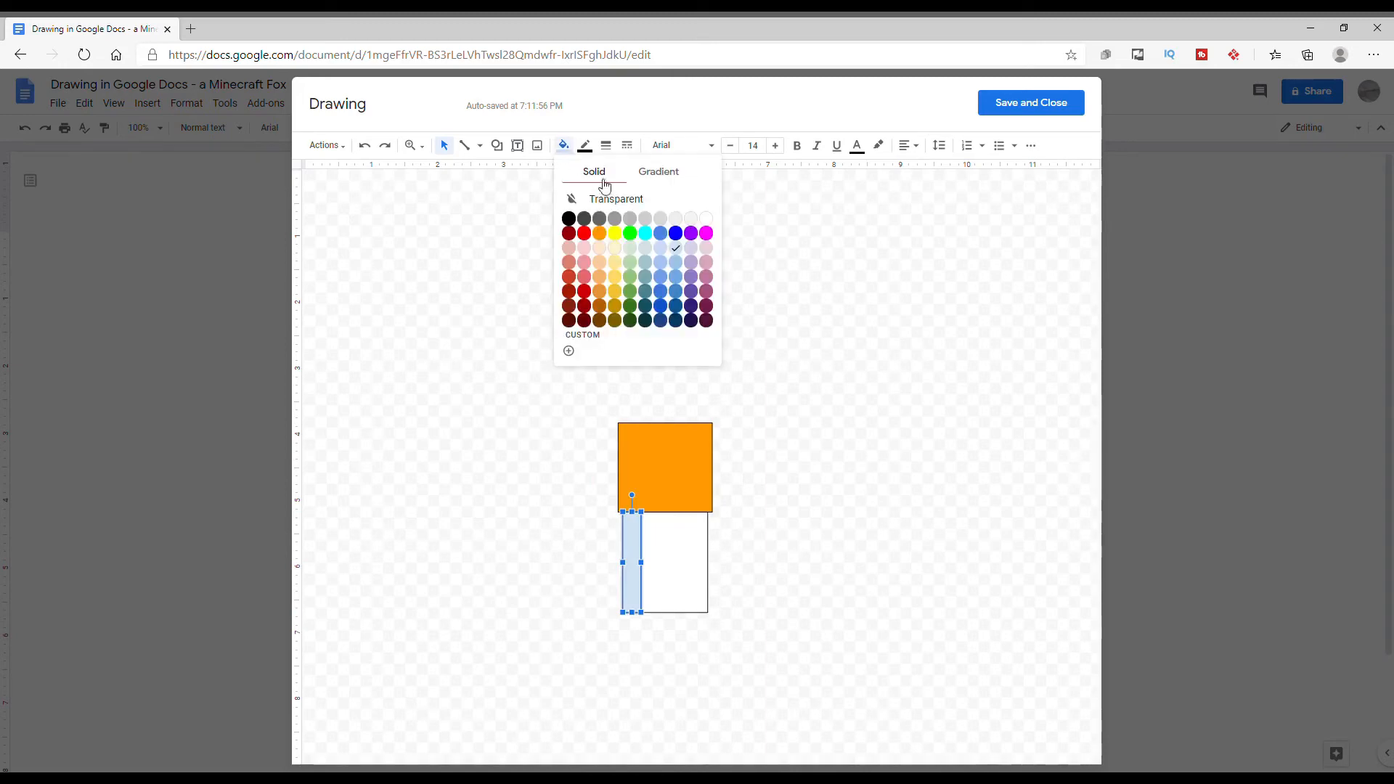
click(602, 234)
- Copy the orange strip and place the duplicate along the white body's right edge
right_click(634, 547)
click(665, 325)
right_click(668, 321)
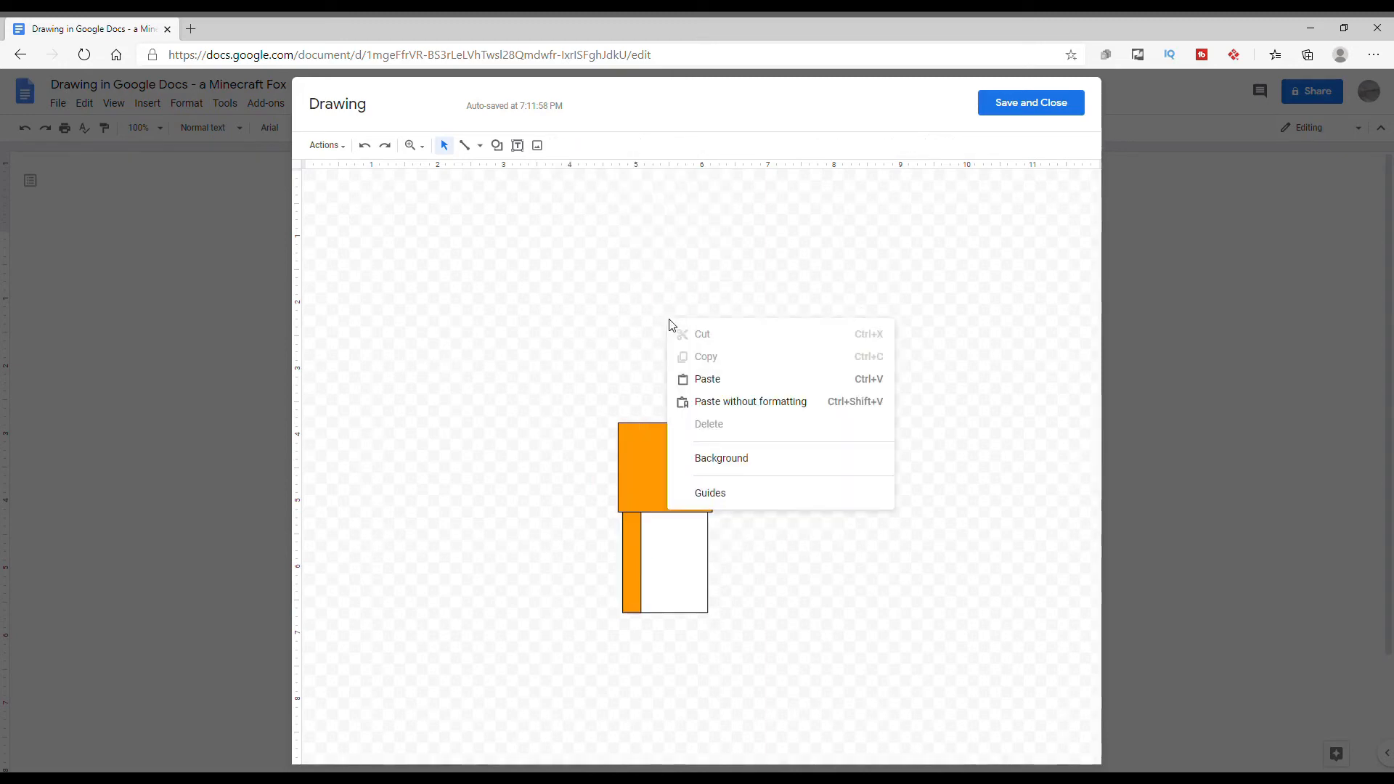
click(679, 380)
drag(631, 559, 698, 560)
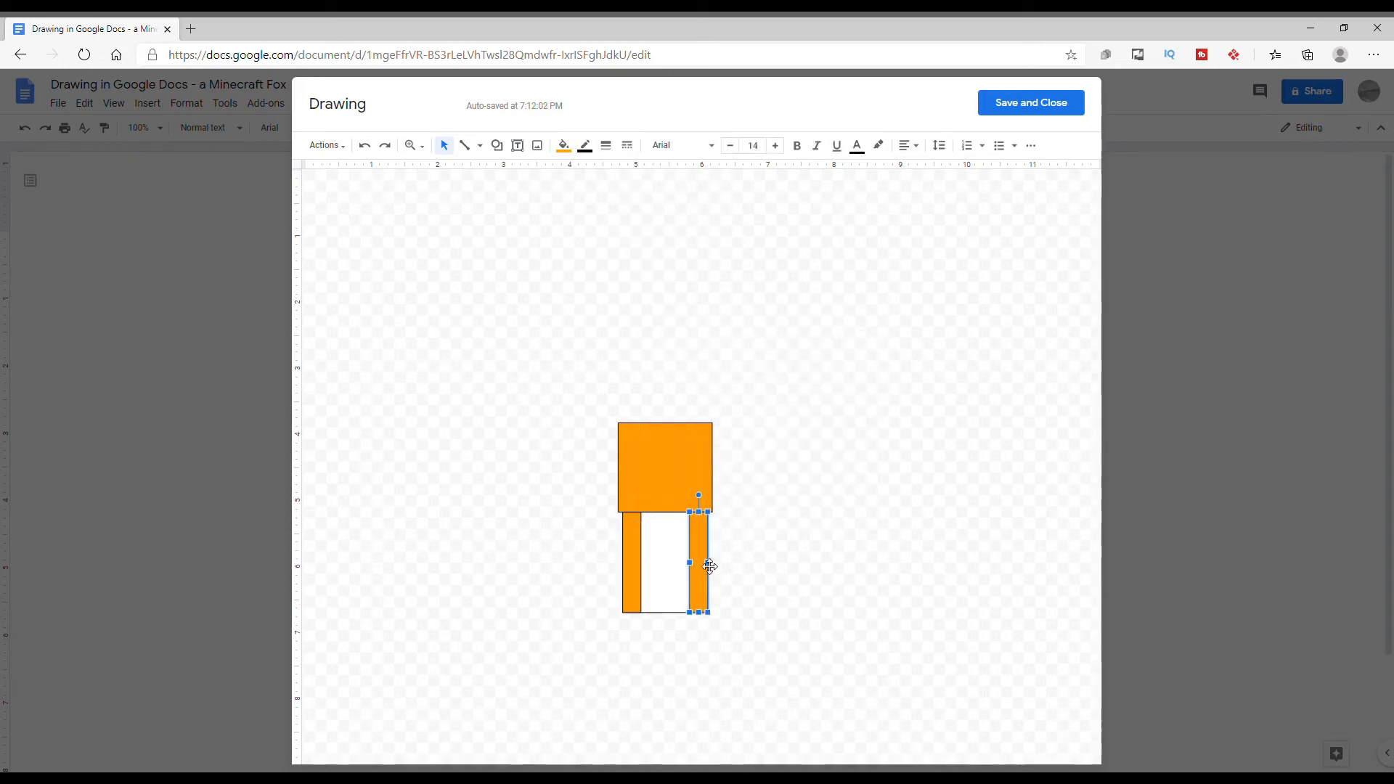
click(817, 473)
- Draw a small foot rectangle, fit it into the body's lower-left corner at a reduced size, and fill it orange
click(497, 145)
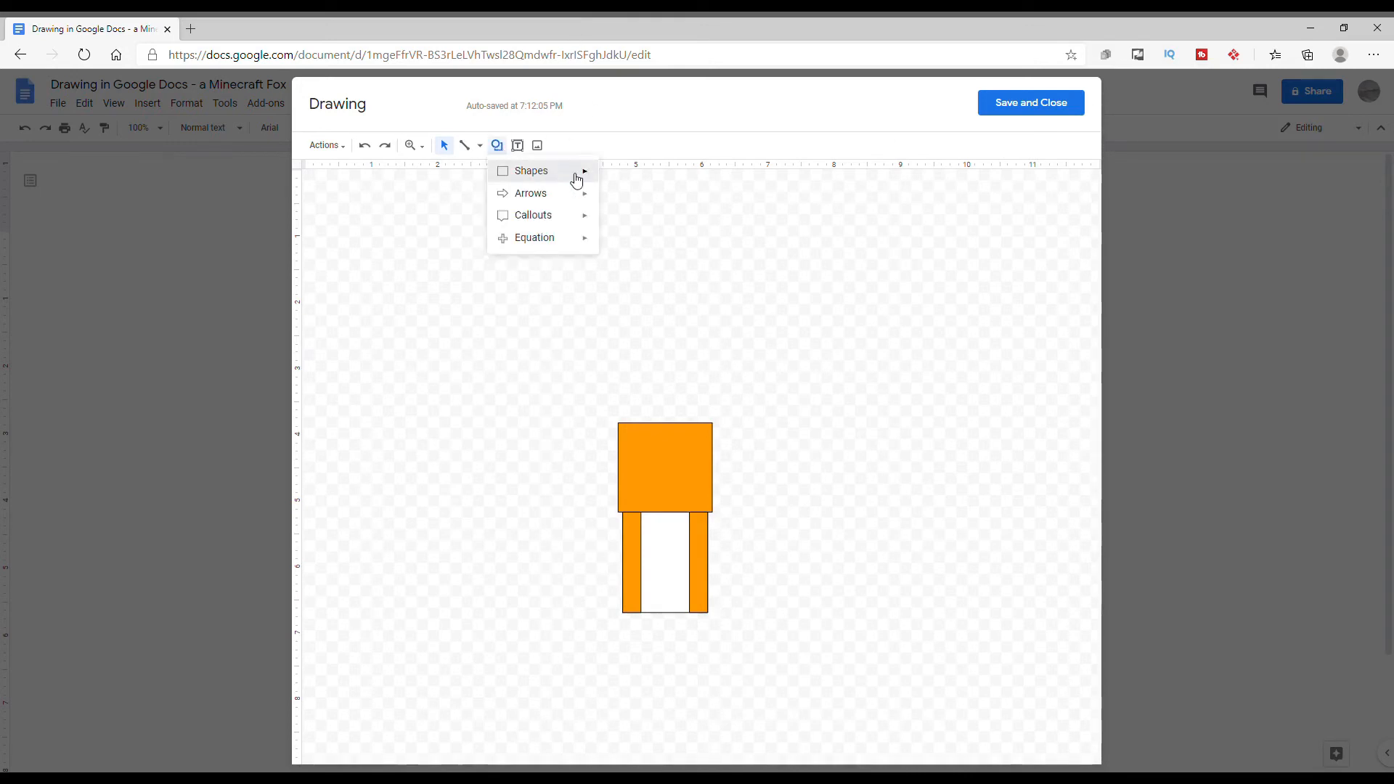
click(609, 178)
drag(787, 531, 777, 521)
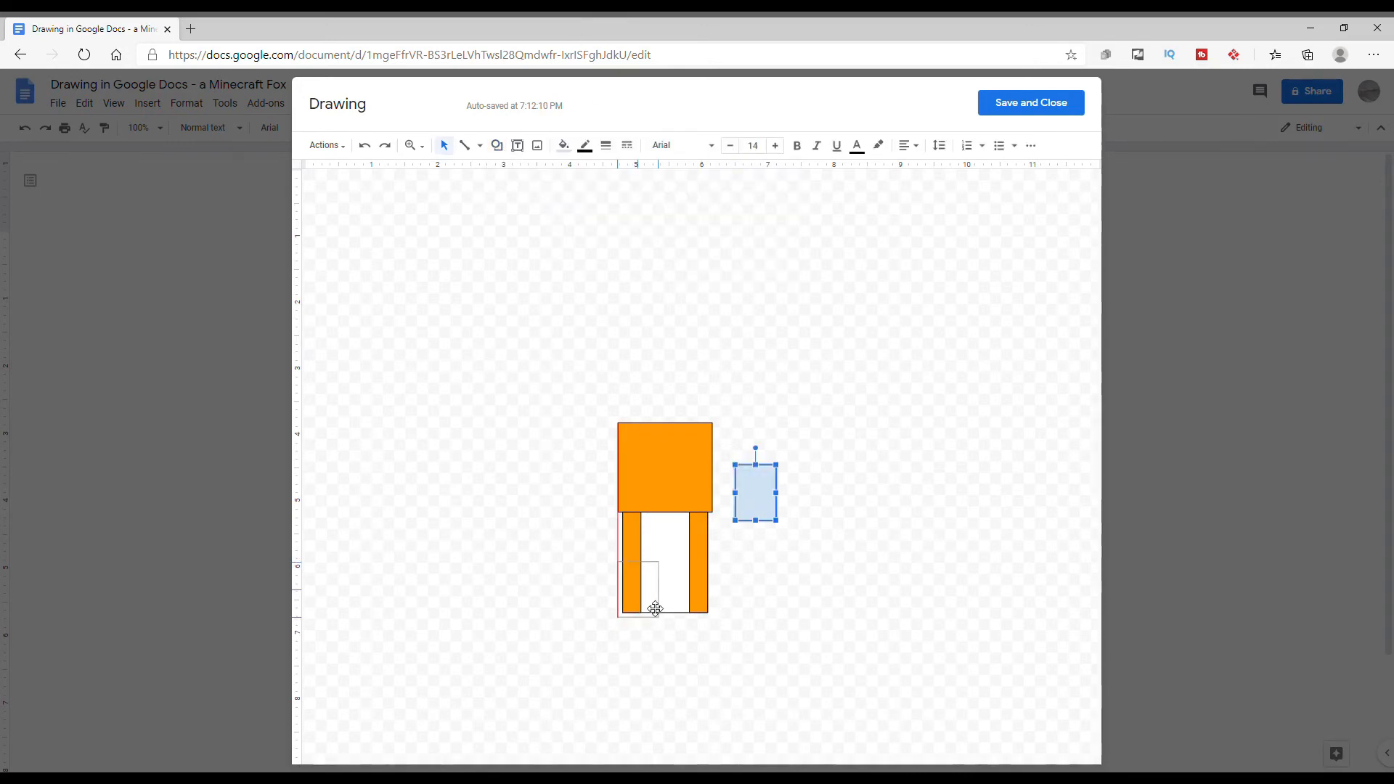
drag(661, 604, 673, 614)
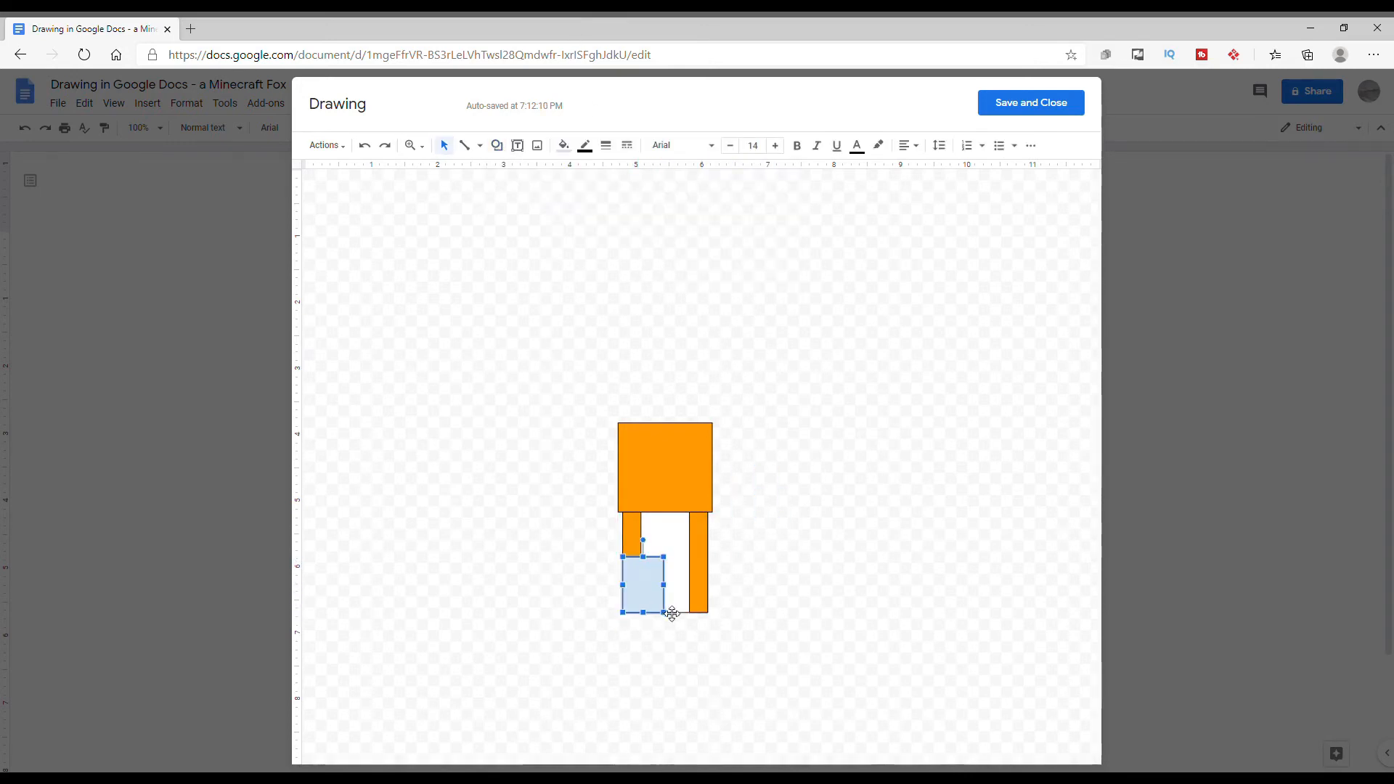
drag(647, 563, 662, 596)
click(564, 145)
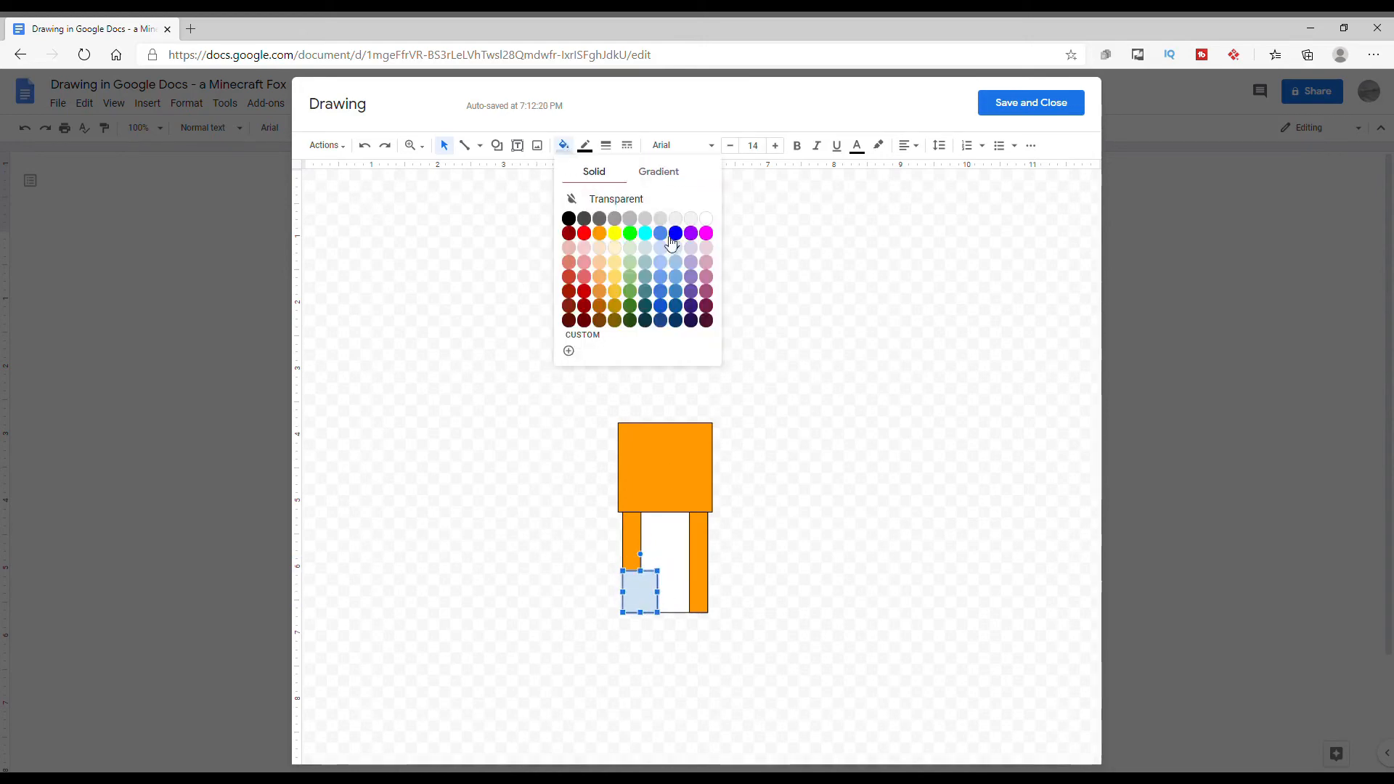
click(602, 234)
- Copy the orange foot and place the duplicate in the body's lower-right corner
right_click(639, 590)
key(Escape)
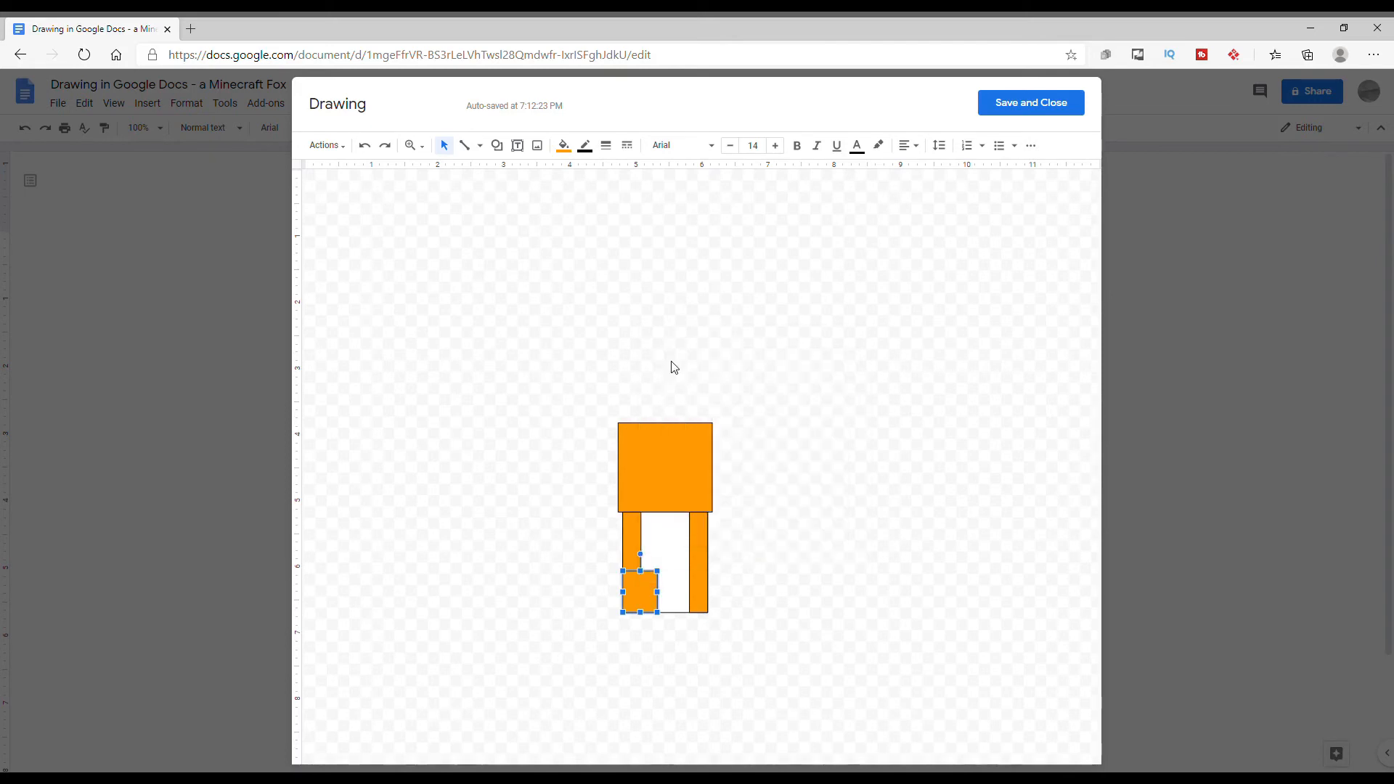
right_click(668, 367)
click(714, 420)
drag(699, 599, 703, 601)
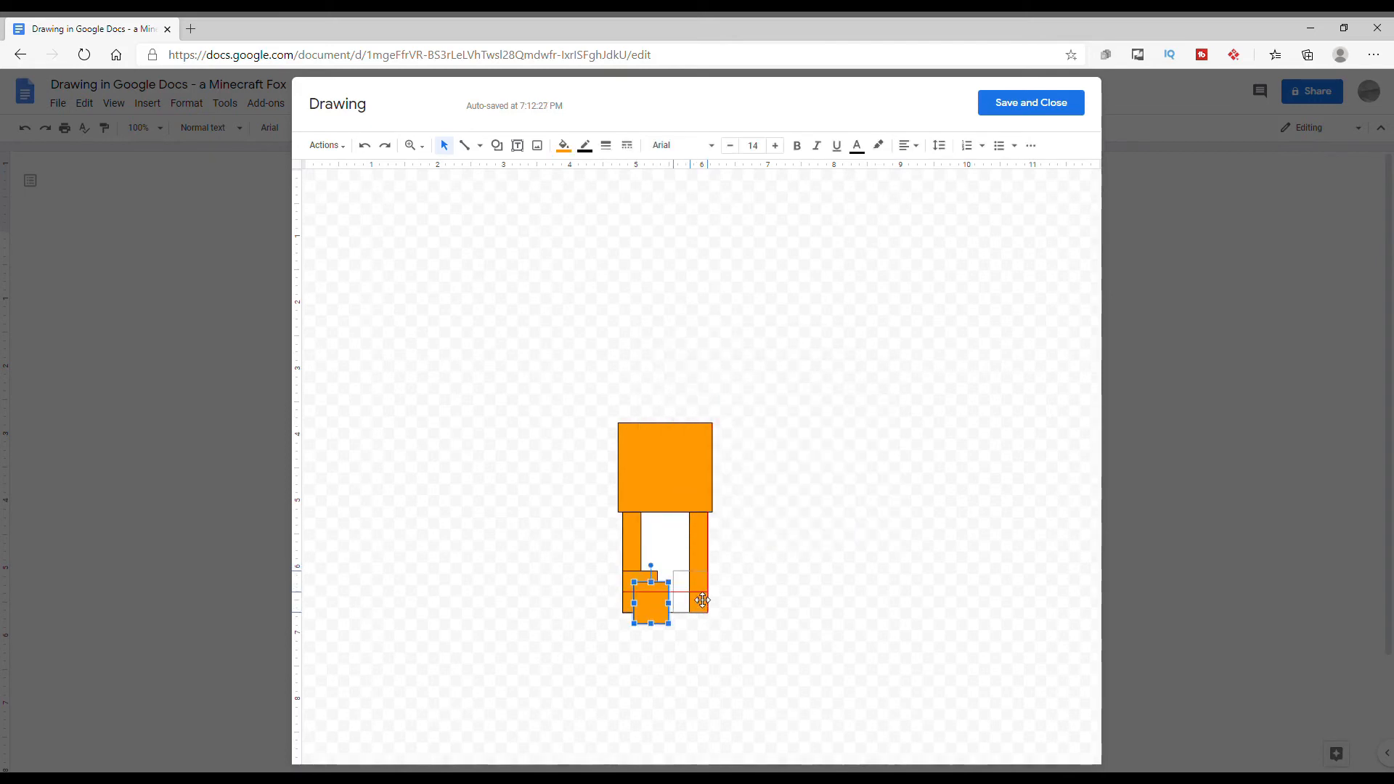
- Draw a flat rectangle across the lower part of the fox's left orange foot and fill it black
click(783, 541)
click(497, 145)
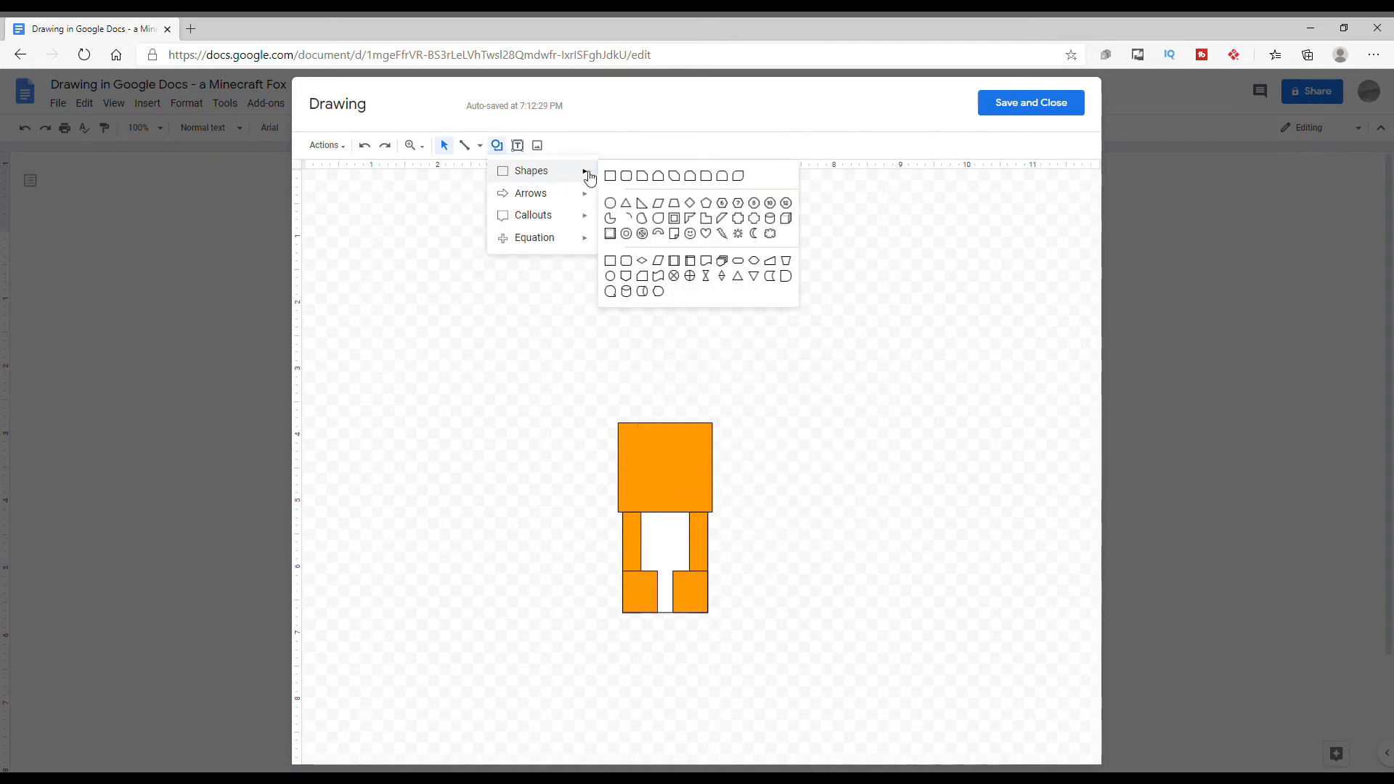
click(617, 176)
mouse_move(854, 347)
mouse_down()
mouse_move(907, 383)
mouse_move(900, 370)
mouse_move(651, 619)
mouse_move(663, 616)
mouse_move(673, 604)
mouse_move(649, 602)
mouse_up()
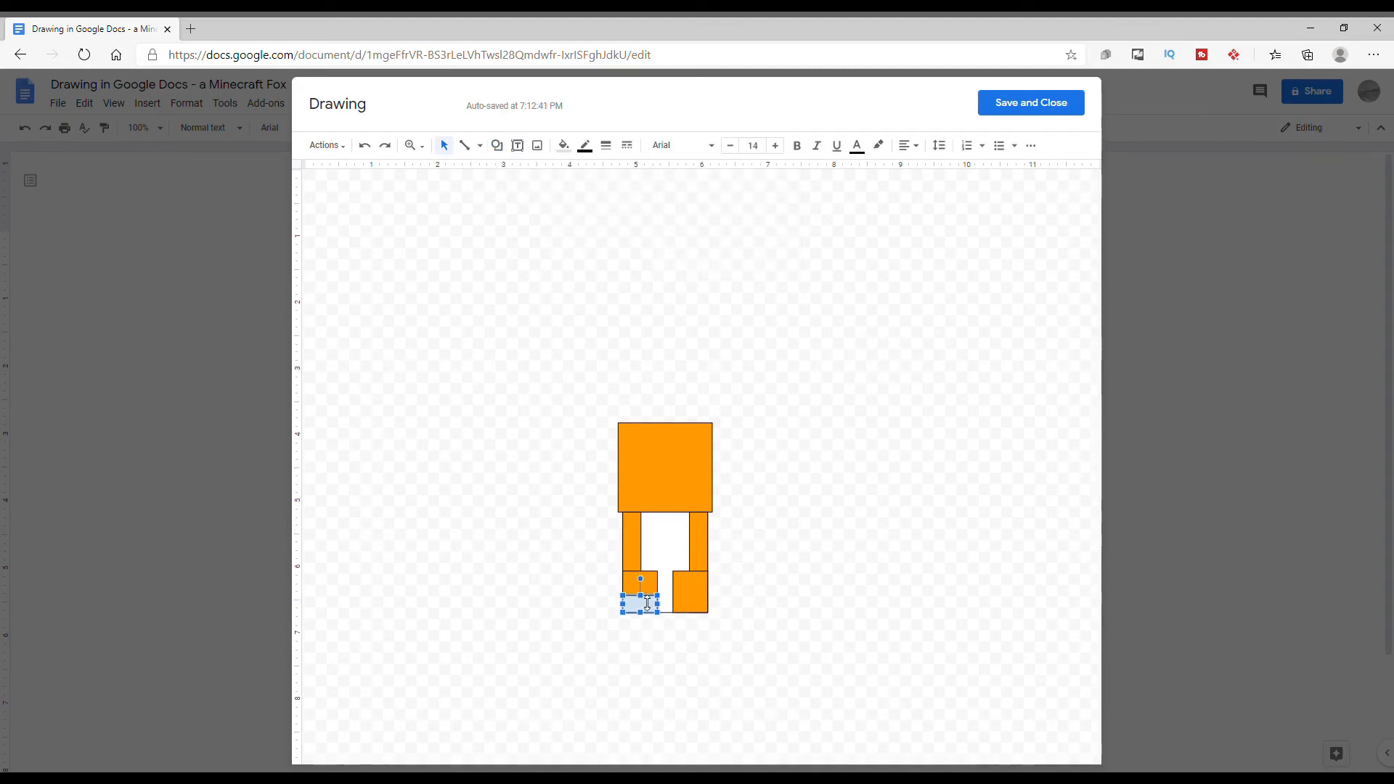
click(564, 145)
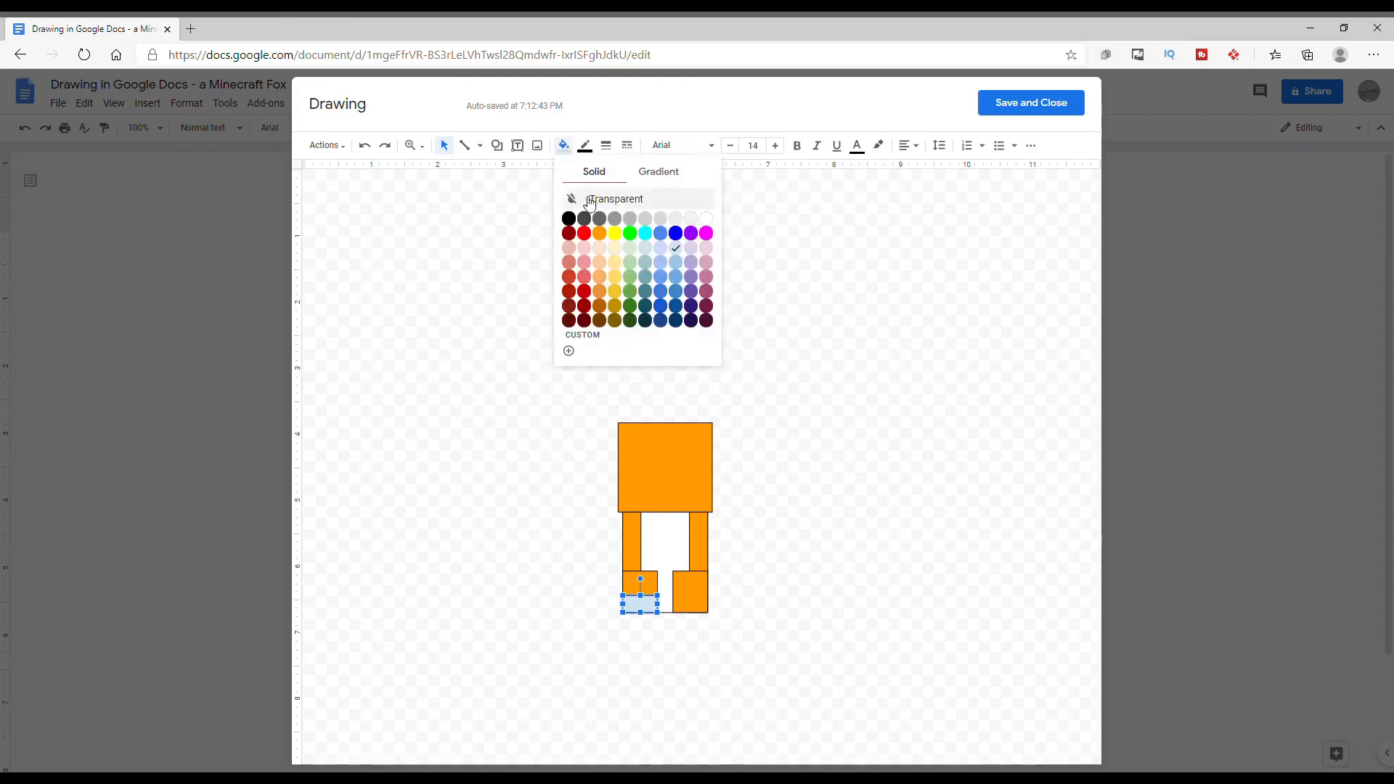
click(567, 225)
- Copy the black paw rectangle and place the duplicate across the lower part of the right orange foot
right_click(649, 605)
click(703, 385)
right_click(704, 383)
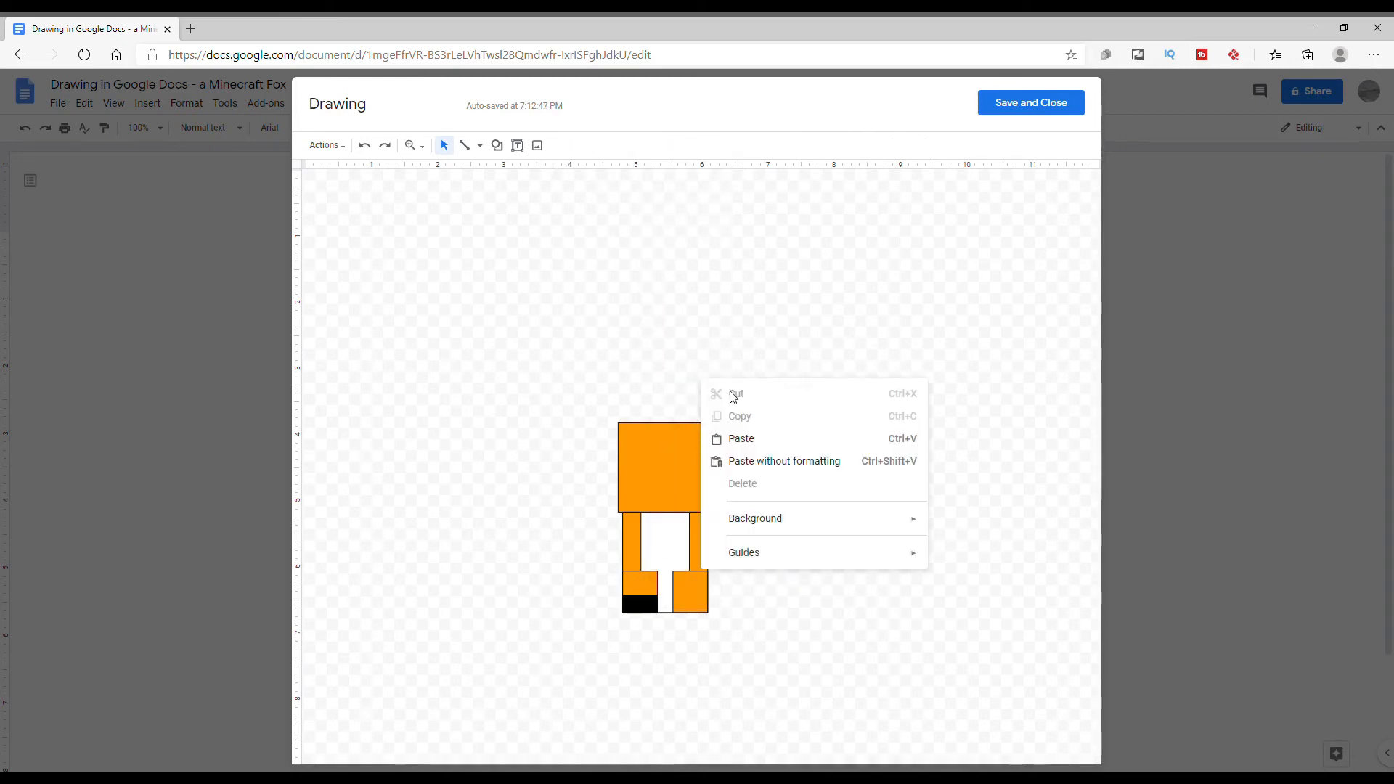
click(727, 439)
drag(690, 615, 706, 610)
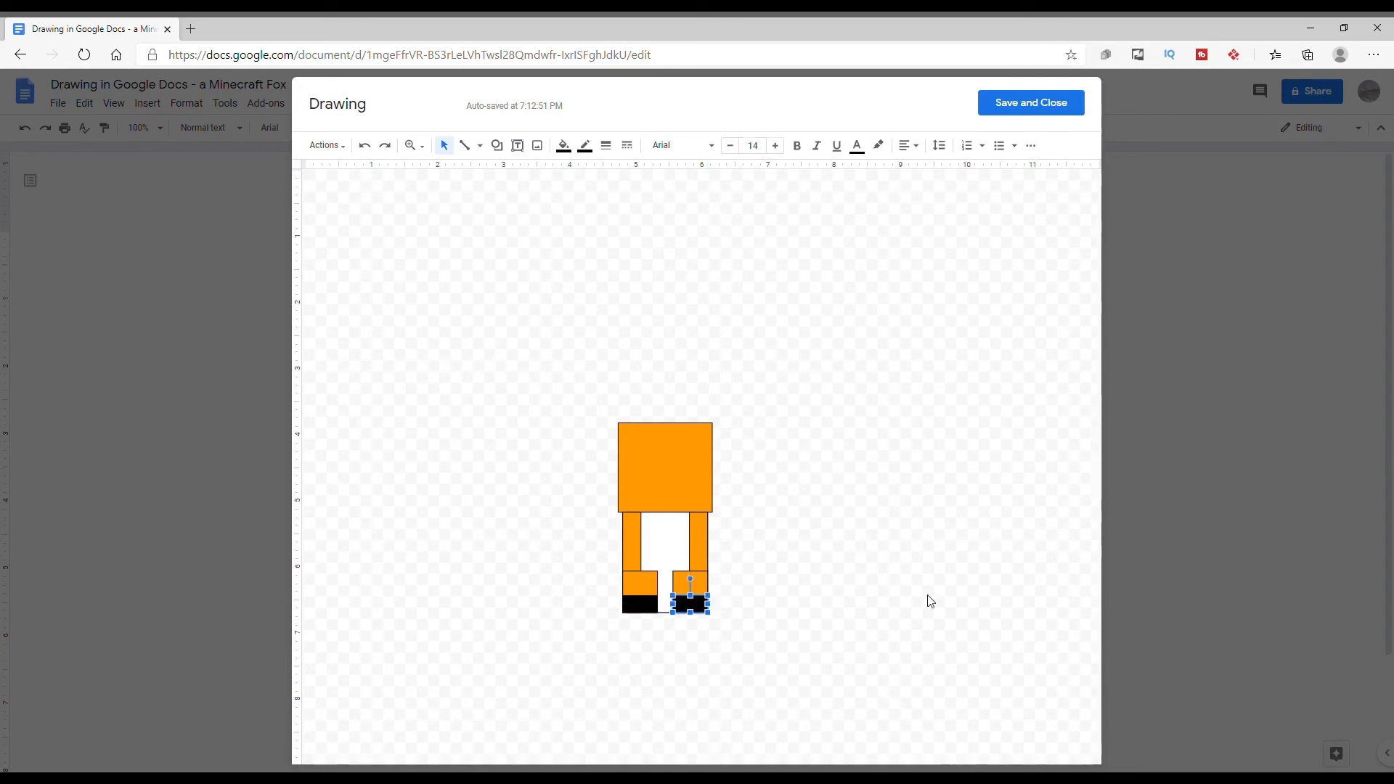
click(927, 594)
- Draw a muzzle square centred on the head's lower edge and fill it white
click(497, 146)
mouse_move(523, 172)
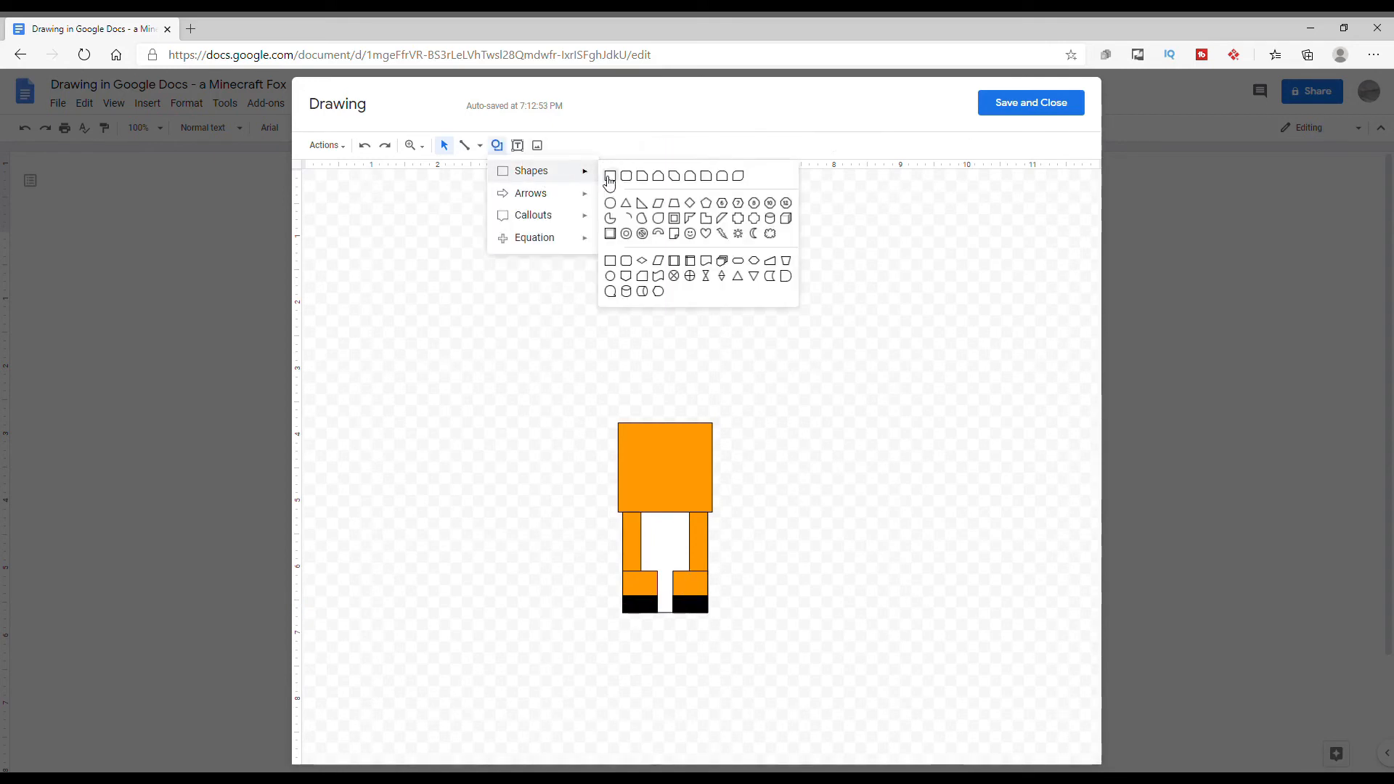
click(613, 175)
mouse_move(851, 488)
mouse_down()
mouse_move(859, 504)
mouse_move(846, 500)
mouse_up()
drag(842, 498, 686, 514)
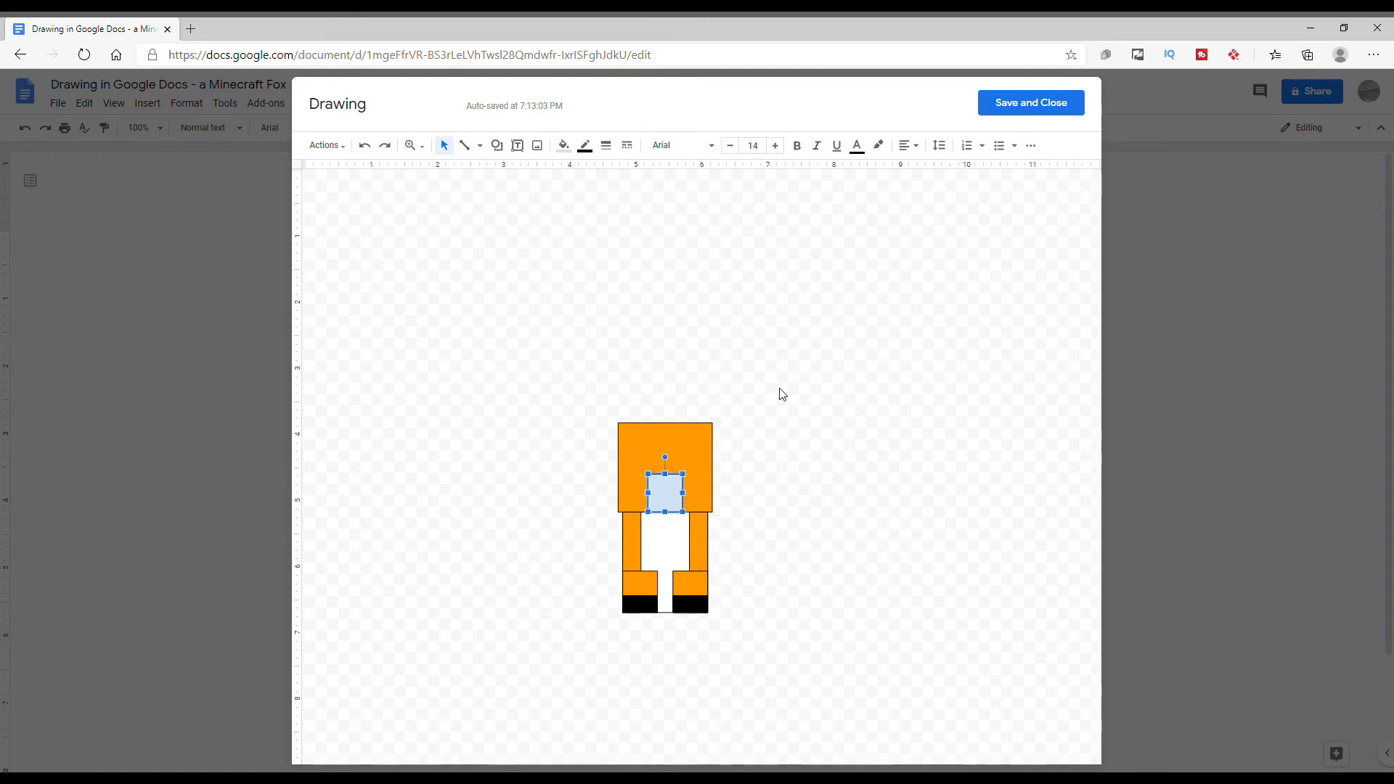
click(563, 145)
click(707, 218)
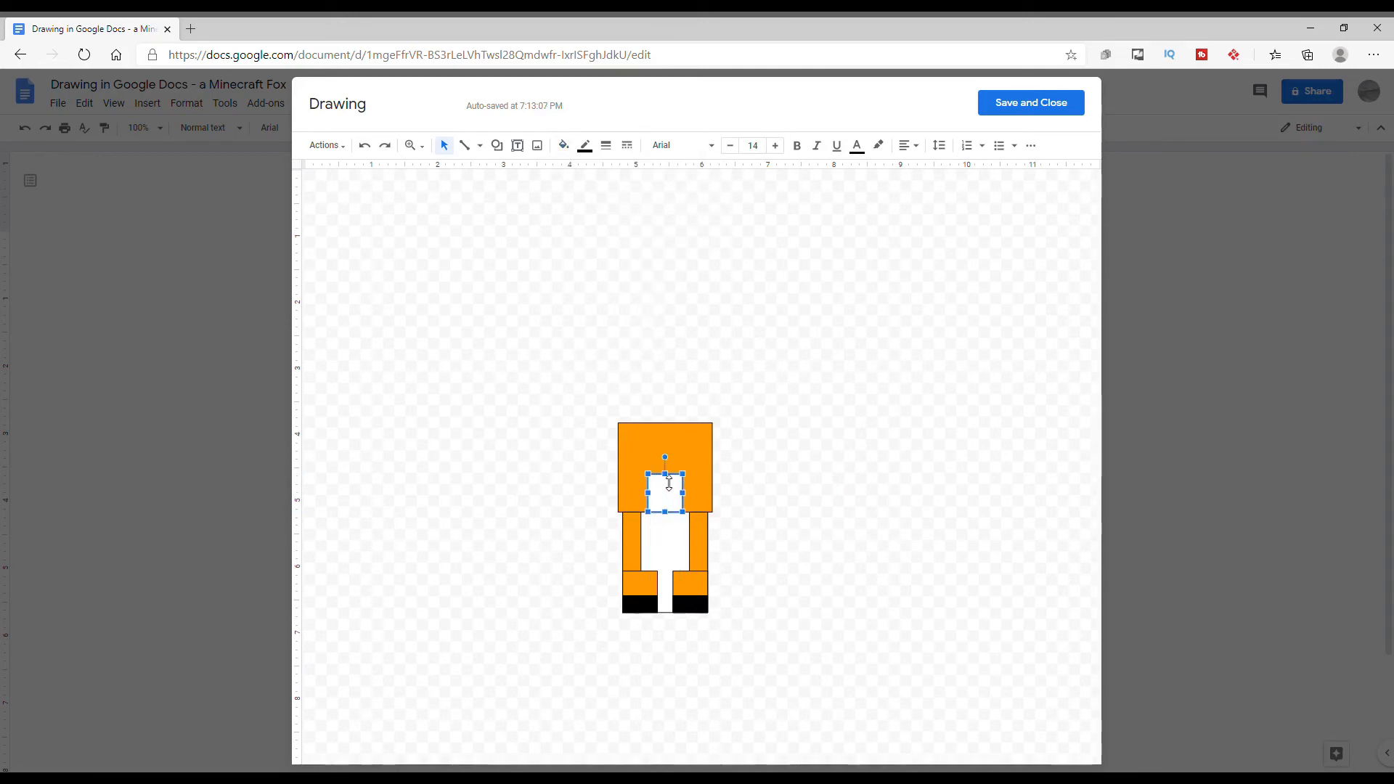
click(738, 445)
- Draw a head-wide strip level with the muzzle's upper half and bring the white muzzle square to the front
click(497, 145)
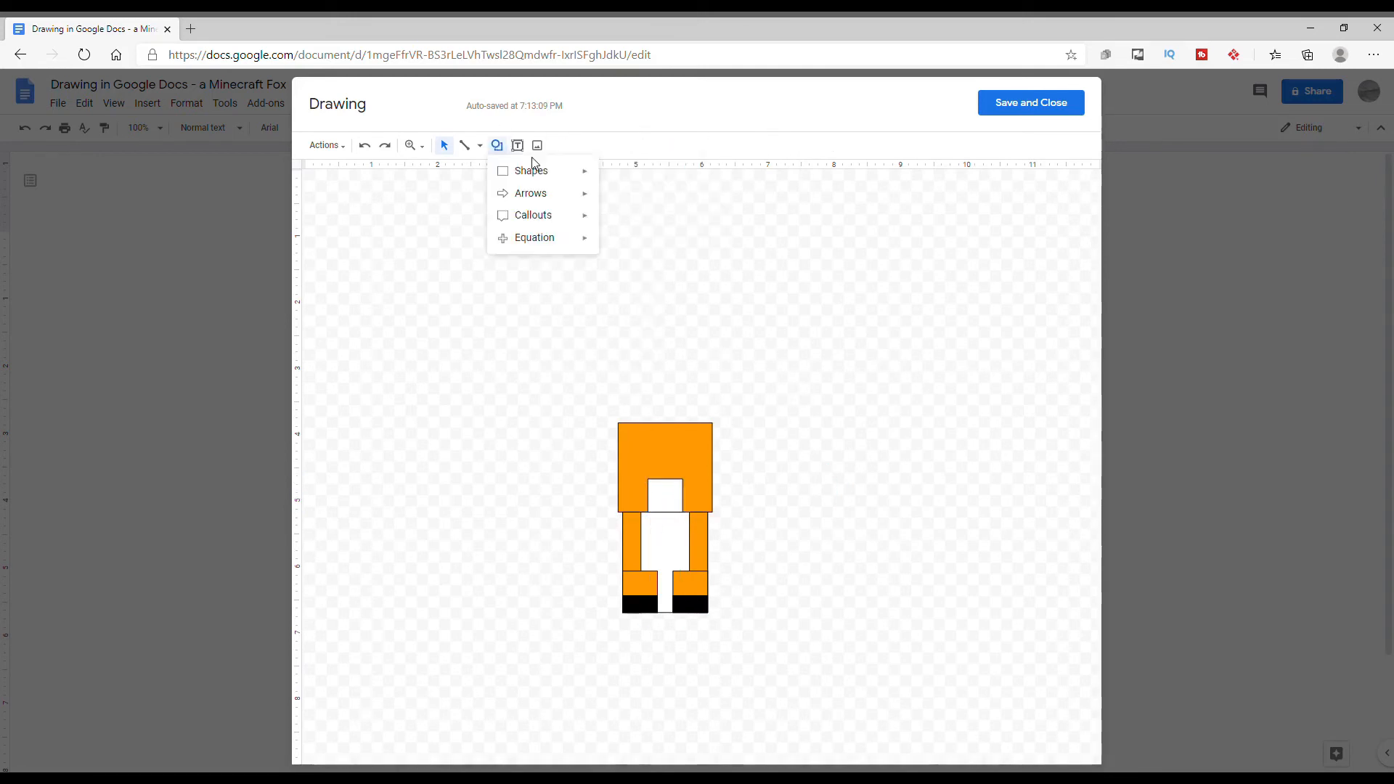
mouse_move(541, 171)
click(611, 177)
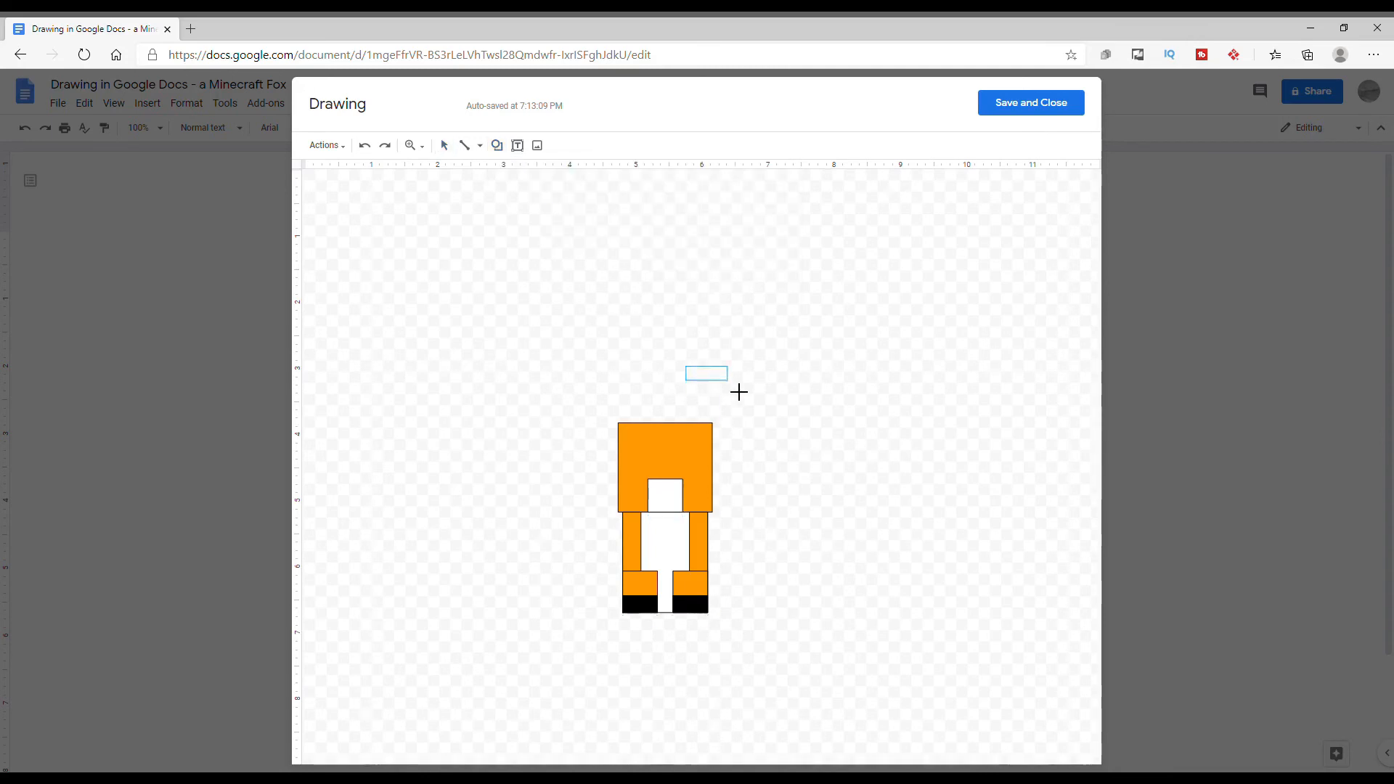
mouse_move(738, 392)
mouse_down()
mouse_move(782, 395)
mouse_move(767, 390)
mouse_move(685, 490)
mouse_move(705, 496)
mouse_up()
click(683, 513)
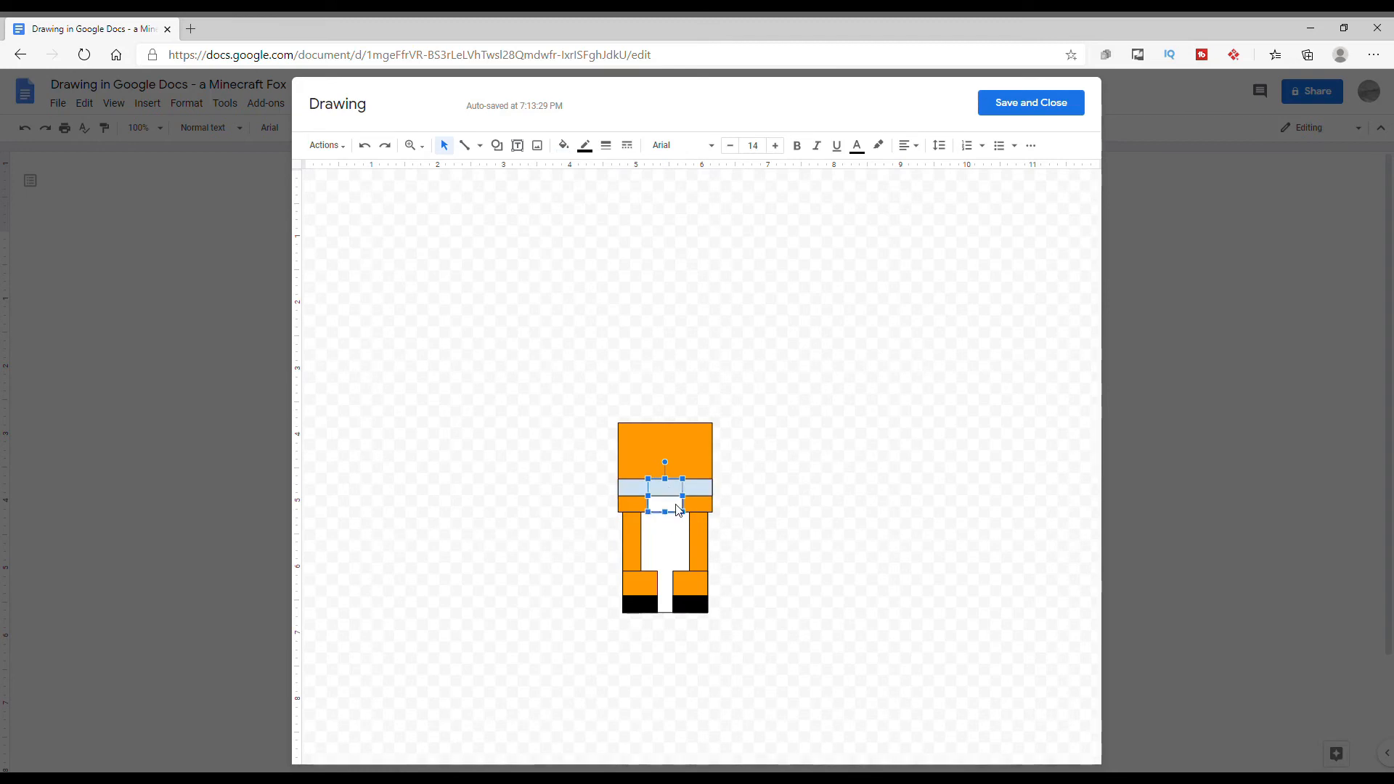
right_click(676, 507)
mouse_move(741, 699)
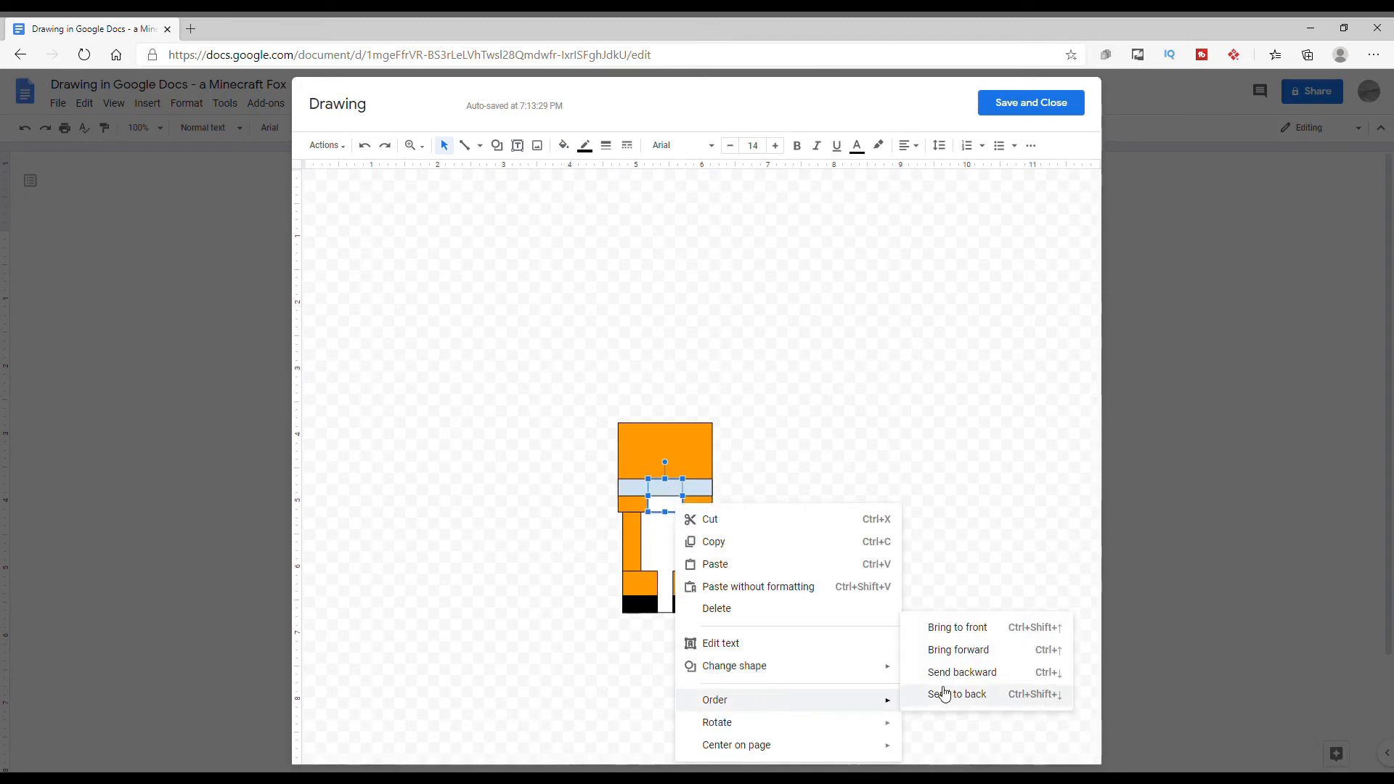
click(958, 627)
- Fill the head-wide strip behind the muzzle white
click(702, 493)
click(584, 146)
click(563, 146)
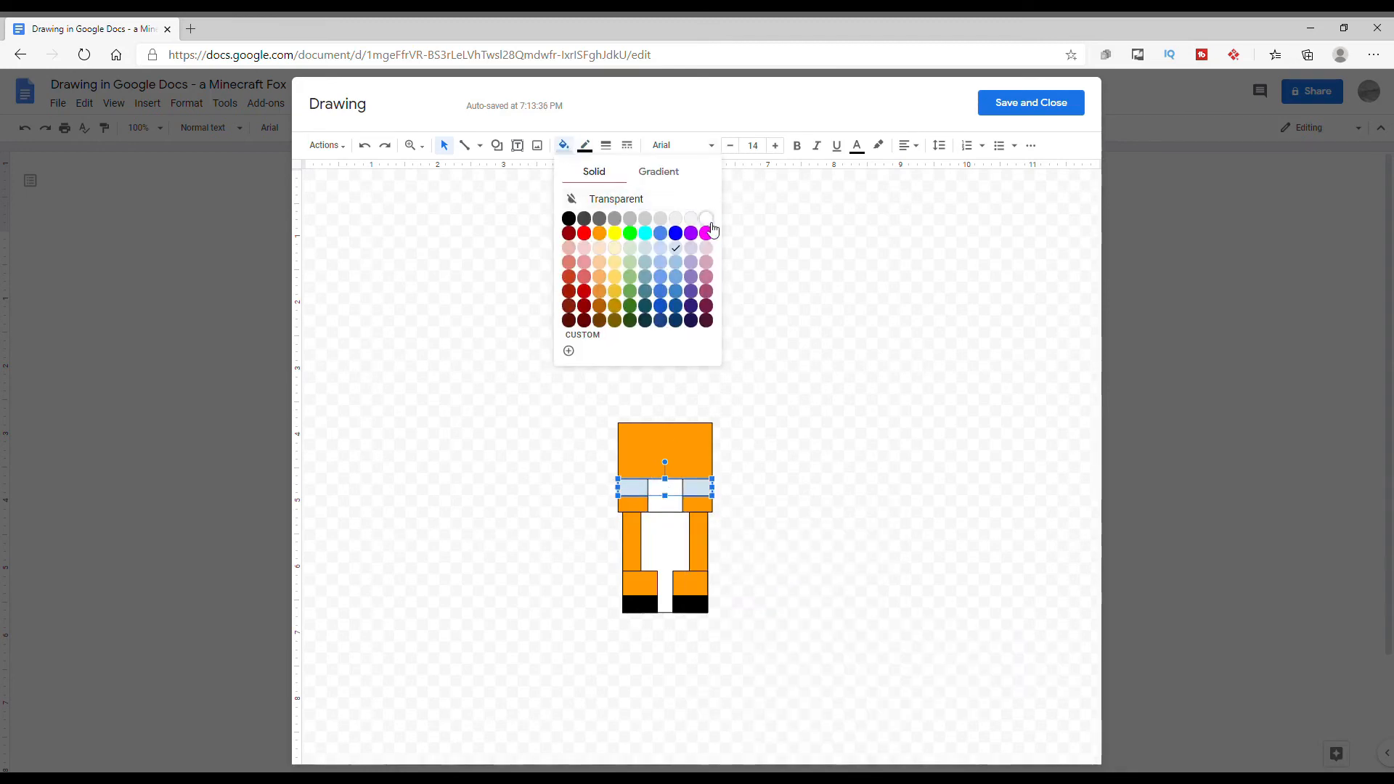
click(713, 225)
- Copy the white strip and place the duplicate directly below it along the head's lower edge
right_click(703, 485)
click(876, 371)
right_click(877, 371)
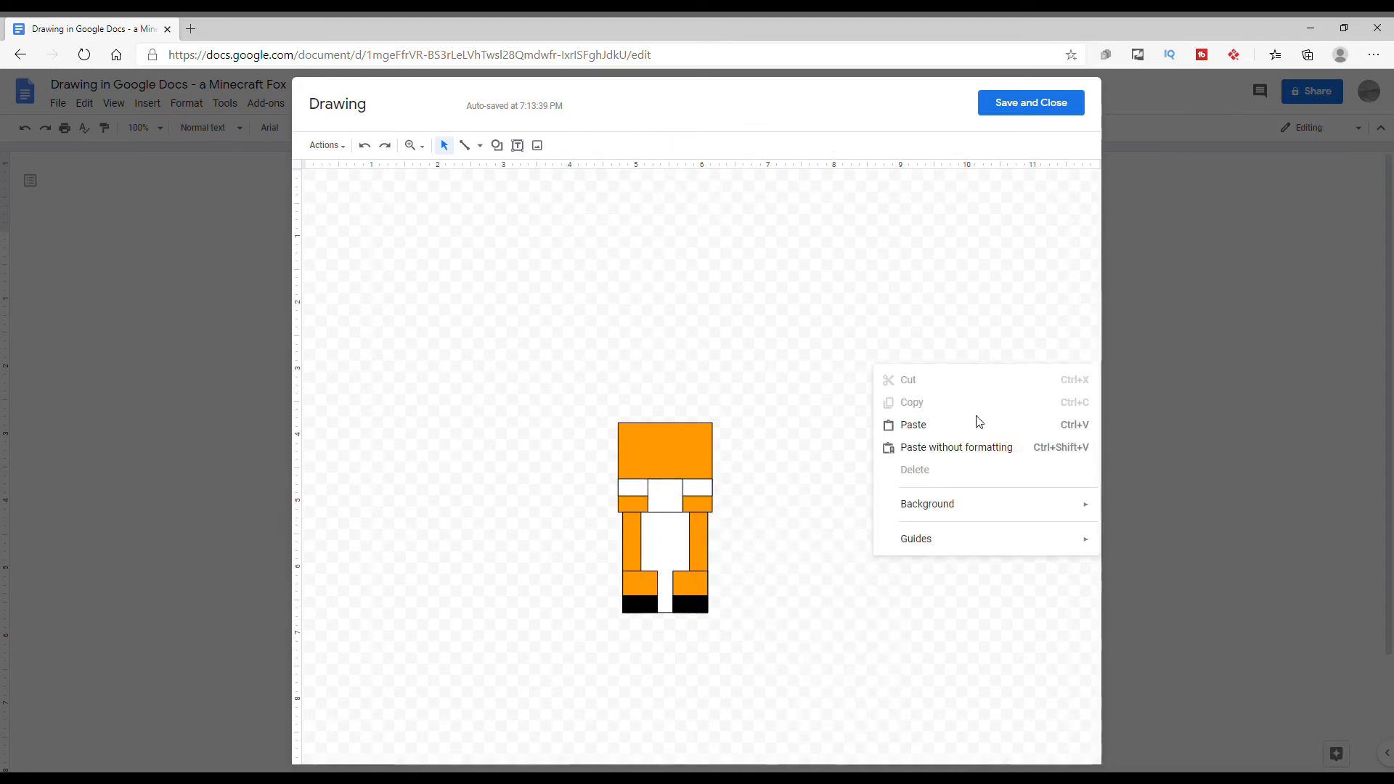
click(974, 420)
drag(689, 512, 675, 520)
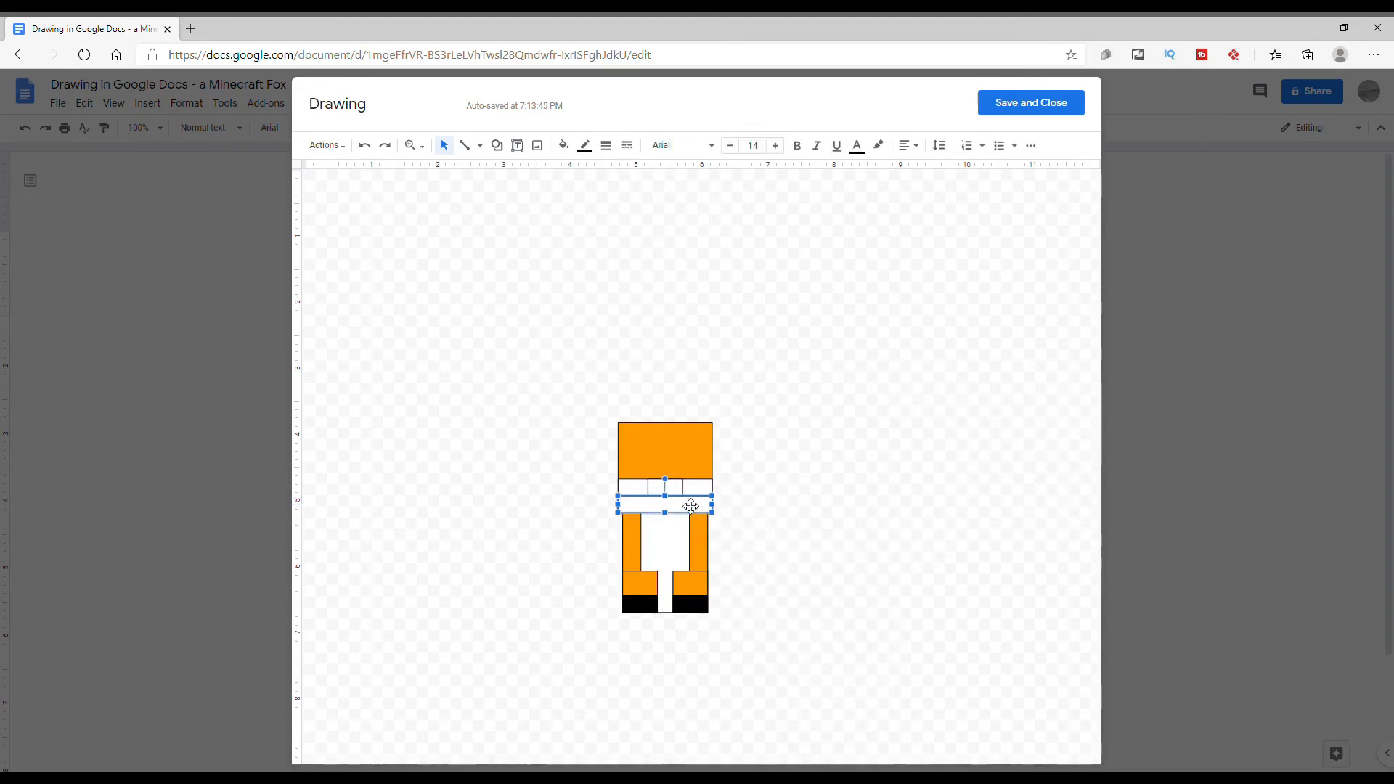
- Bring the muzzle square in front of both white strips
click(682, 501)
right_click(668, 493)
mouse_move(794, 686)
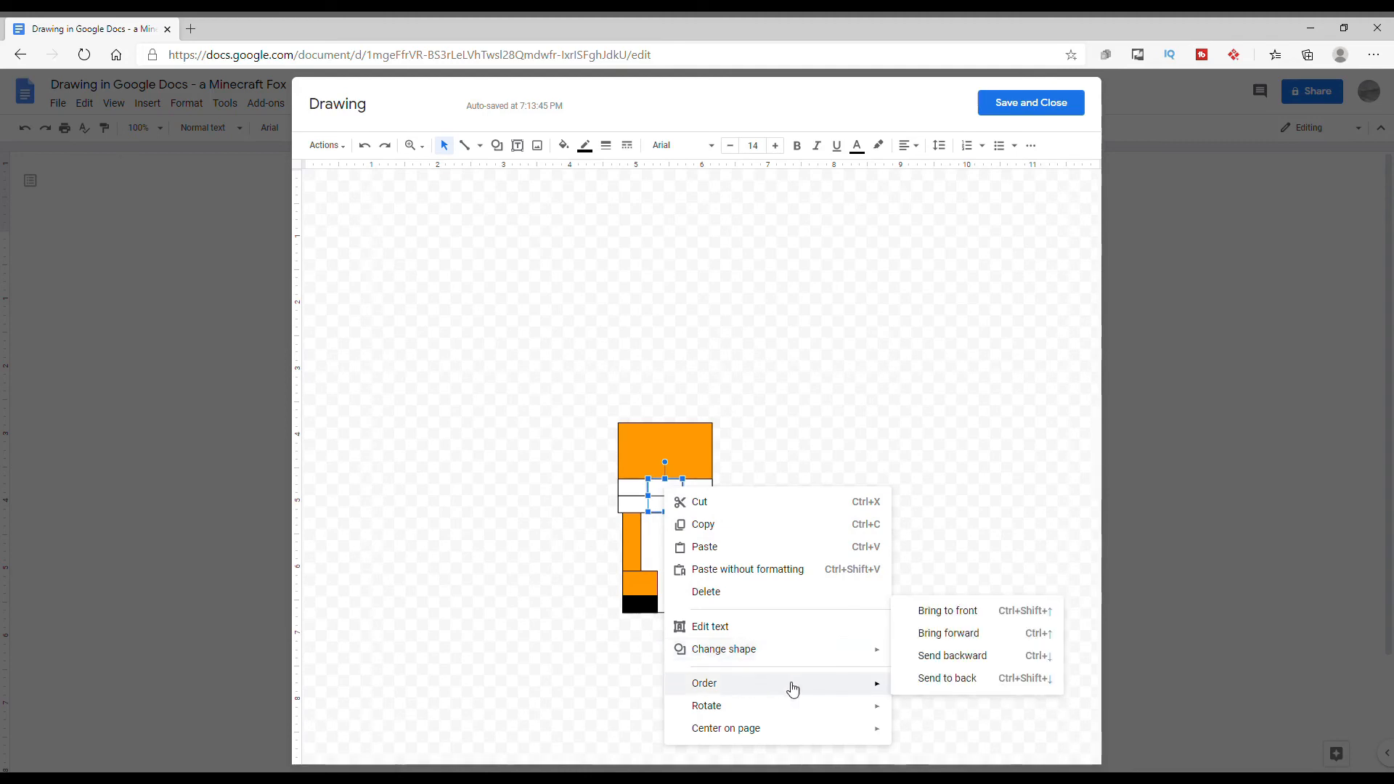
click(949, 612)
click(585, 257)
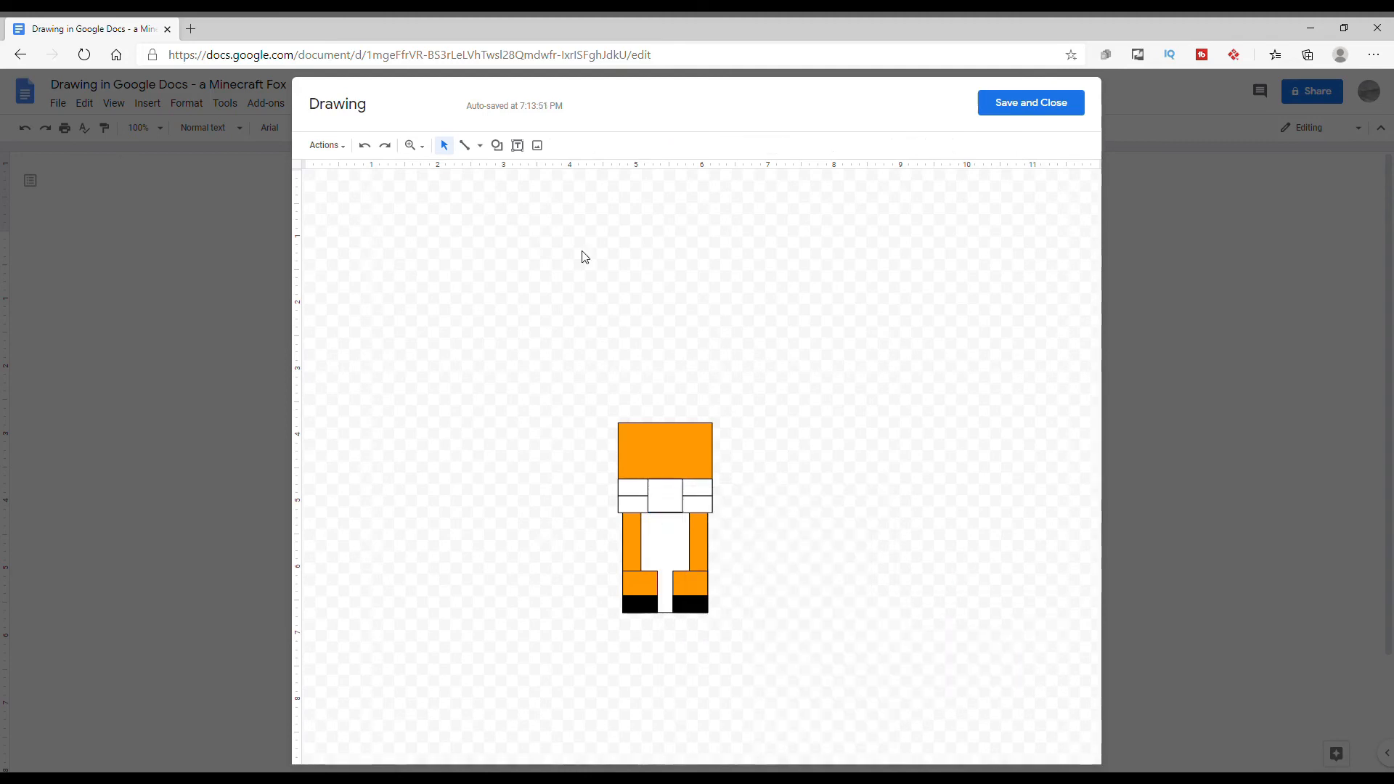
- Draw a small nose rectangle at the top centre of the muzzle and fill it black
click(501, 146)
click(502, 145)
click(501, 145)
mouse_move(538, 170)
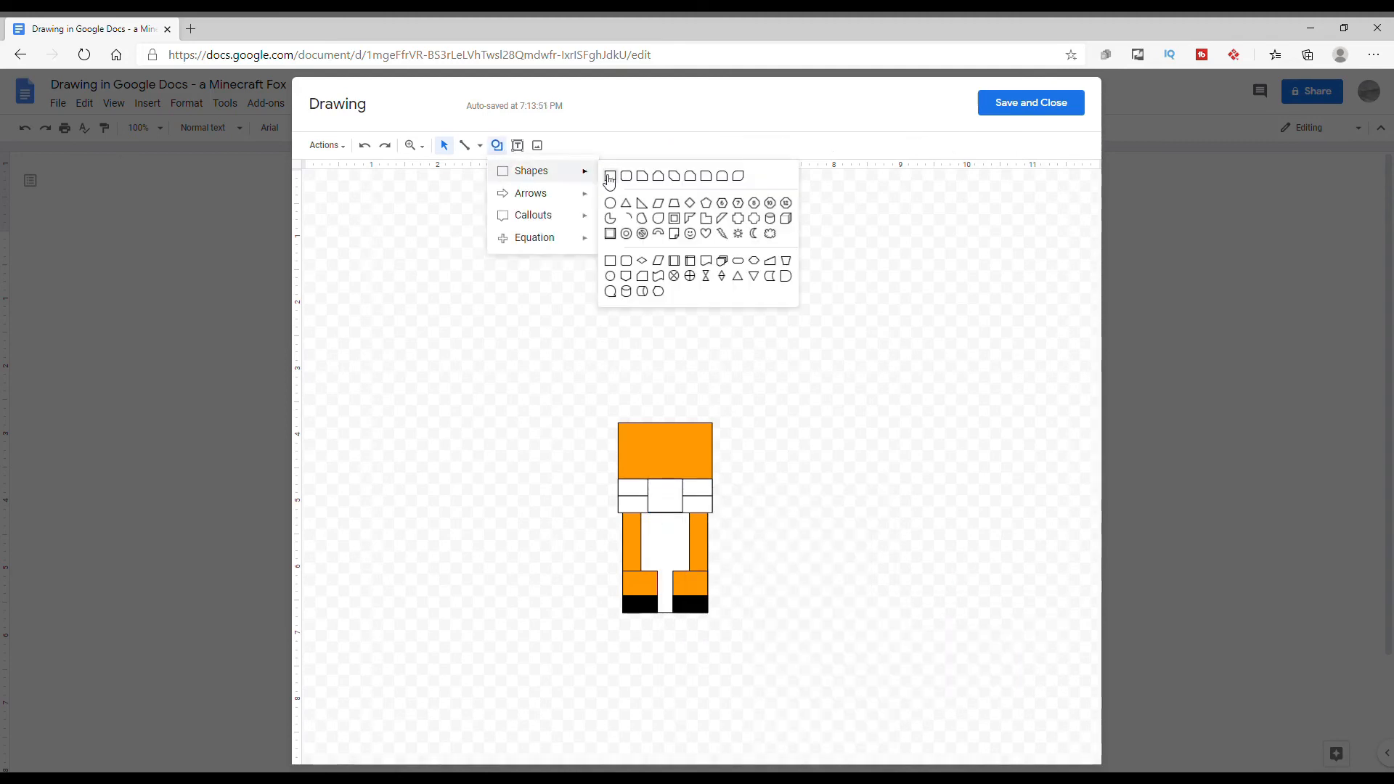
click(610, 176)
drag(641, 264, 654, 275)
mouse_move(647, 270)
mouse_down()
mouse_move(693, 411)
mouse_move(675, 495)
mouse_up()
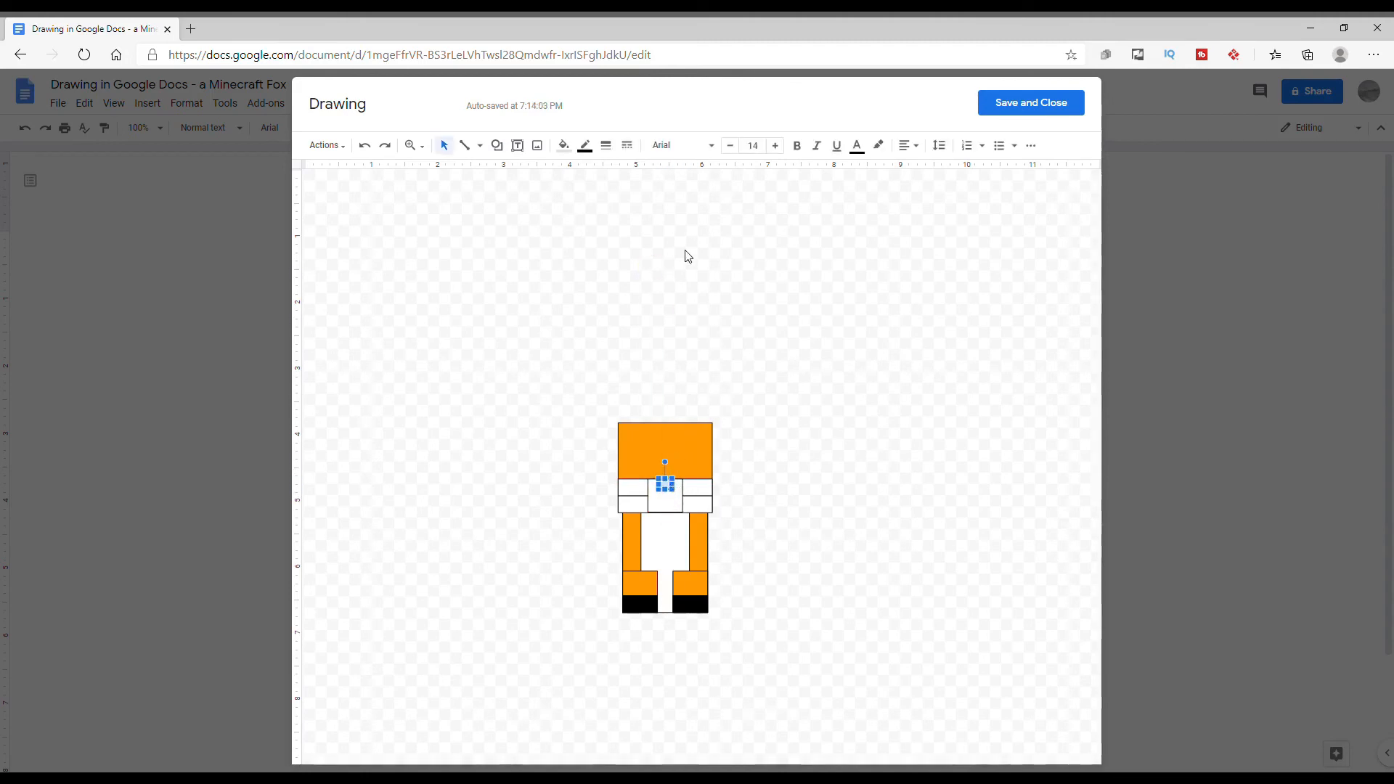
click(564, 145)
click(571, 219)
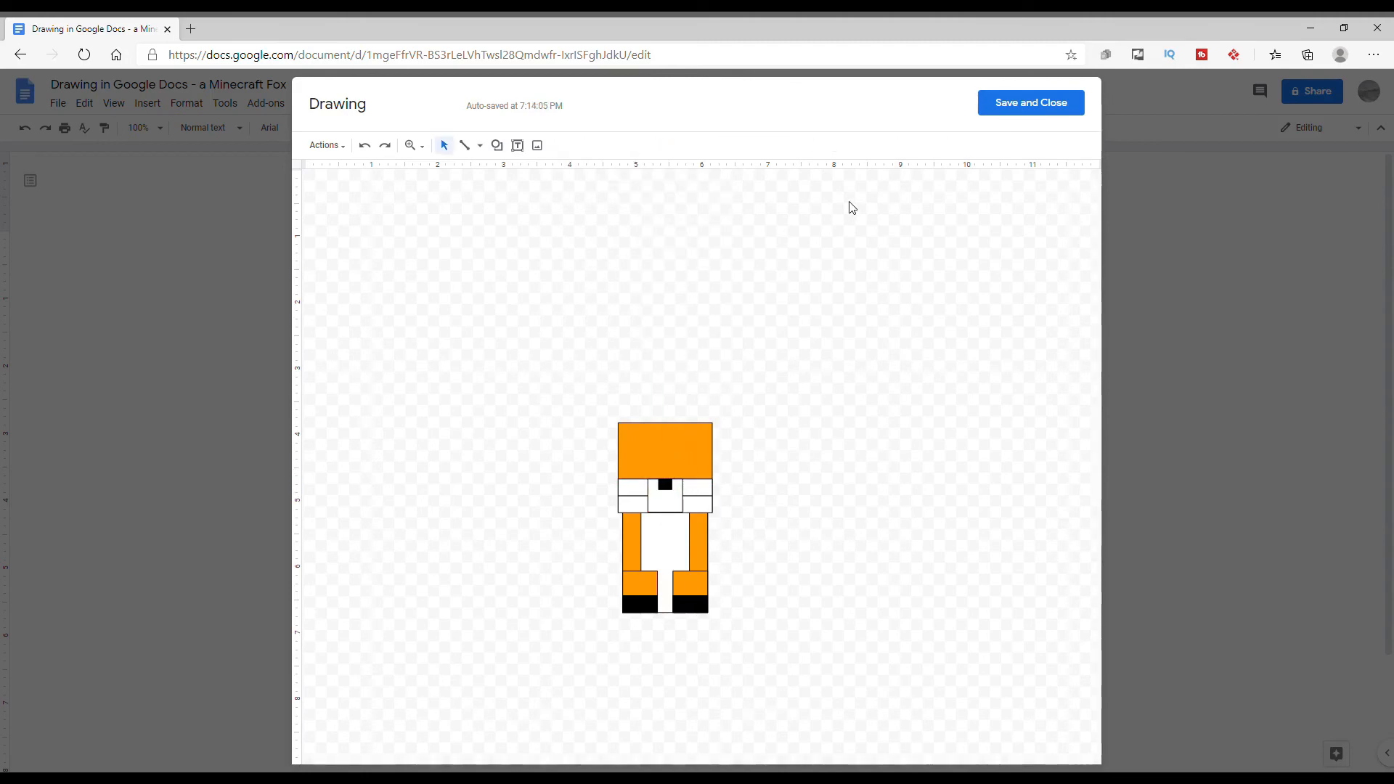
- Draw an eye rectangle at the head's left edge, directly above the white strip, and fill it white
click(497, 146)
mouse_move(547, 175)
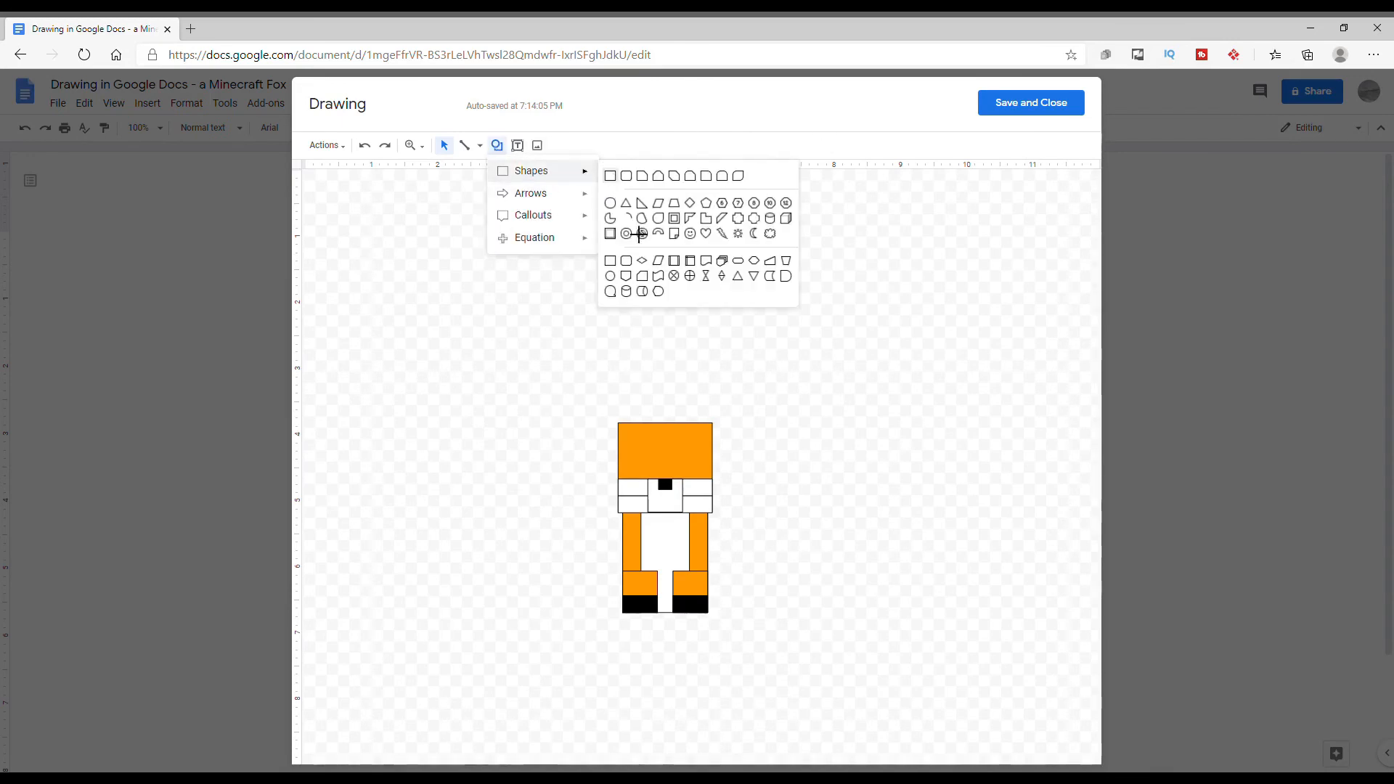
click(613, 174)
drag(669, 343, 703, 370)
mouse_move(693, 357)
mouse_down()
mouse_move(663, 469)
mouse_move(634, 463)
mouse_up()
click(564, 146)
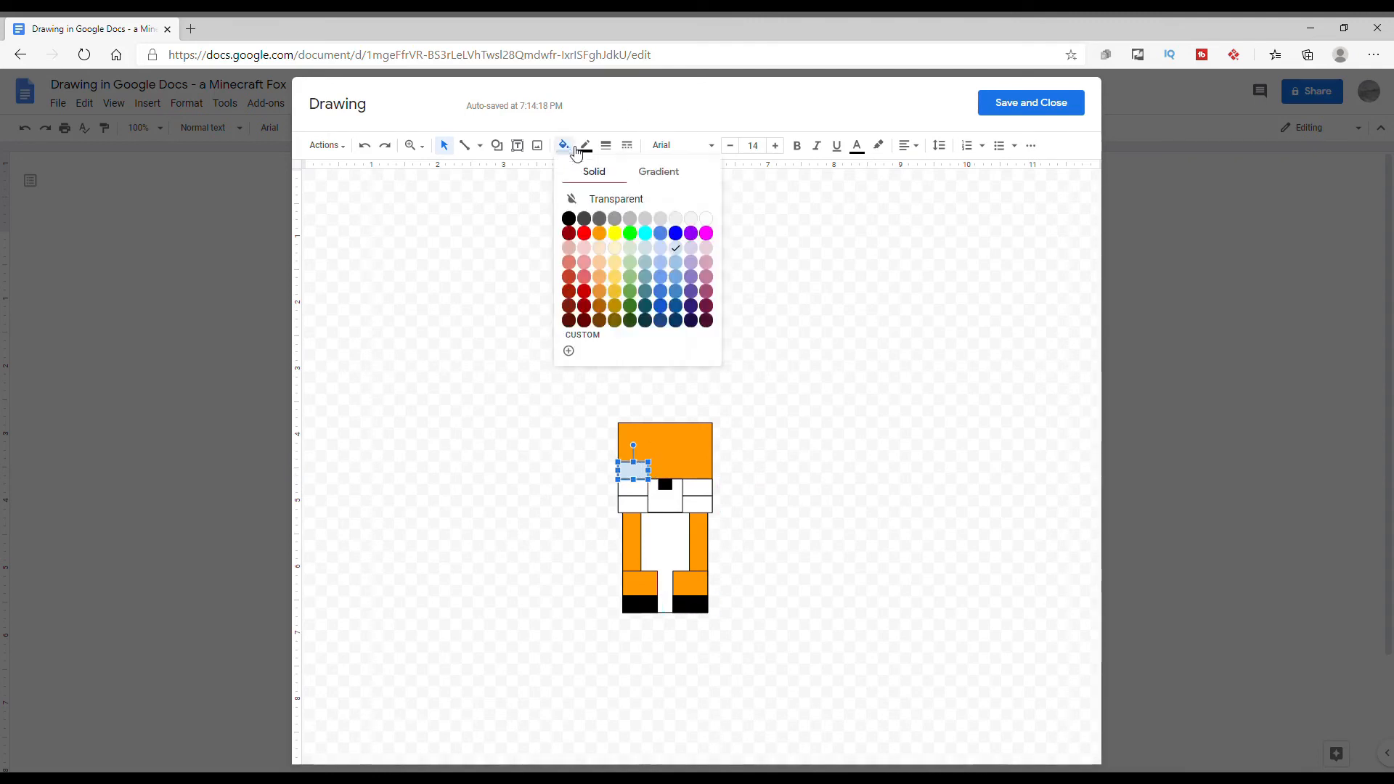
click(707, 219)
- Copy the white eye rectangle and place the duplicate at the head's right edge at the same height
right_click(632, 472)
key(Escape)
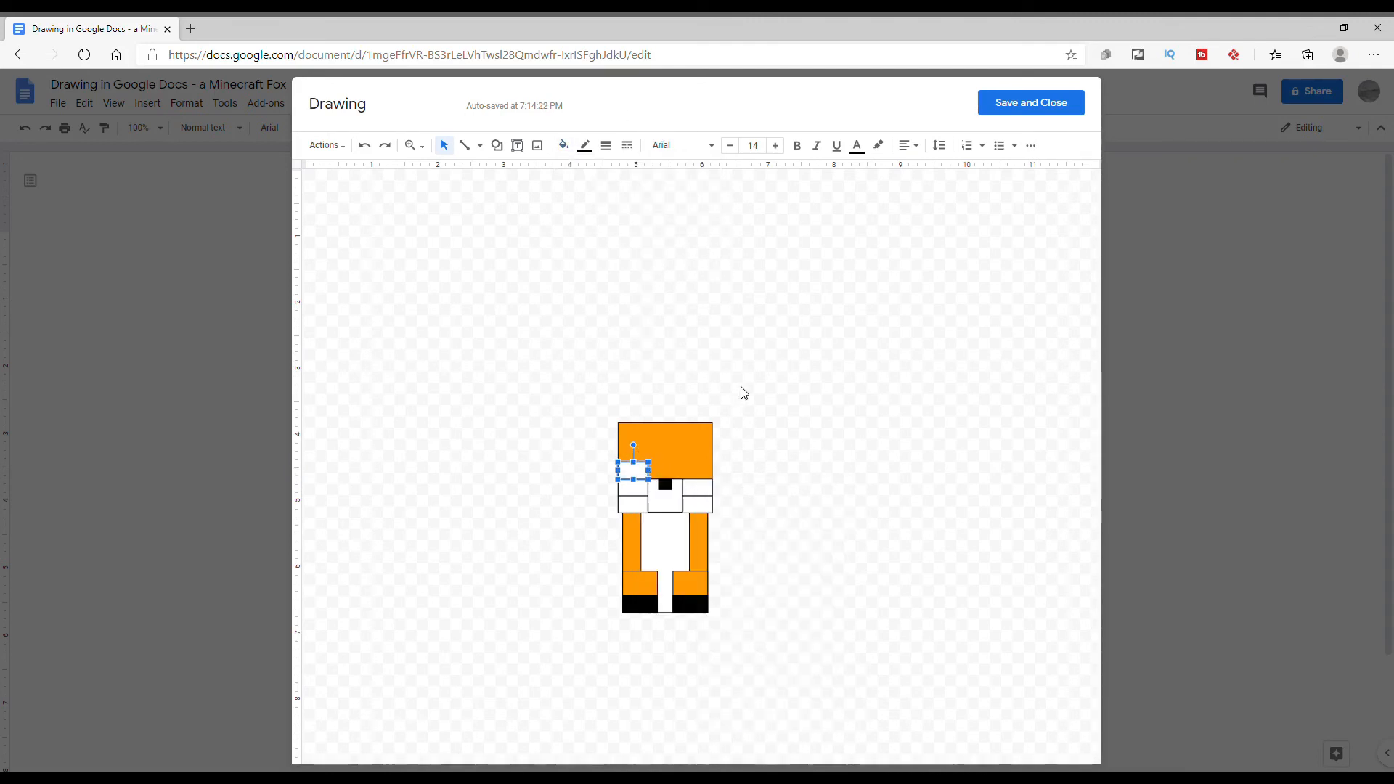
right_click(741, 388)
click(789, 447)
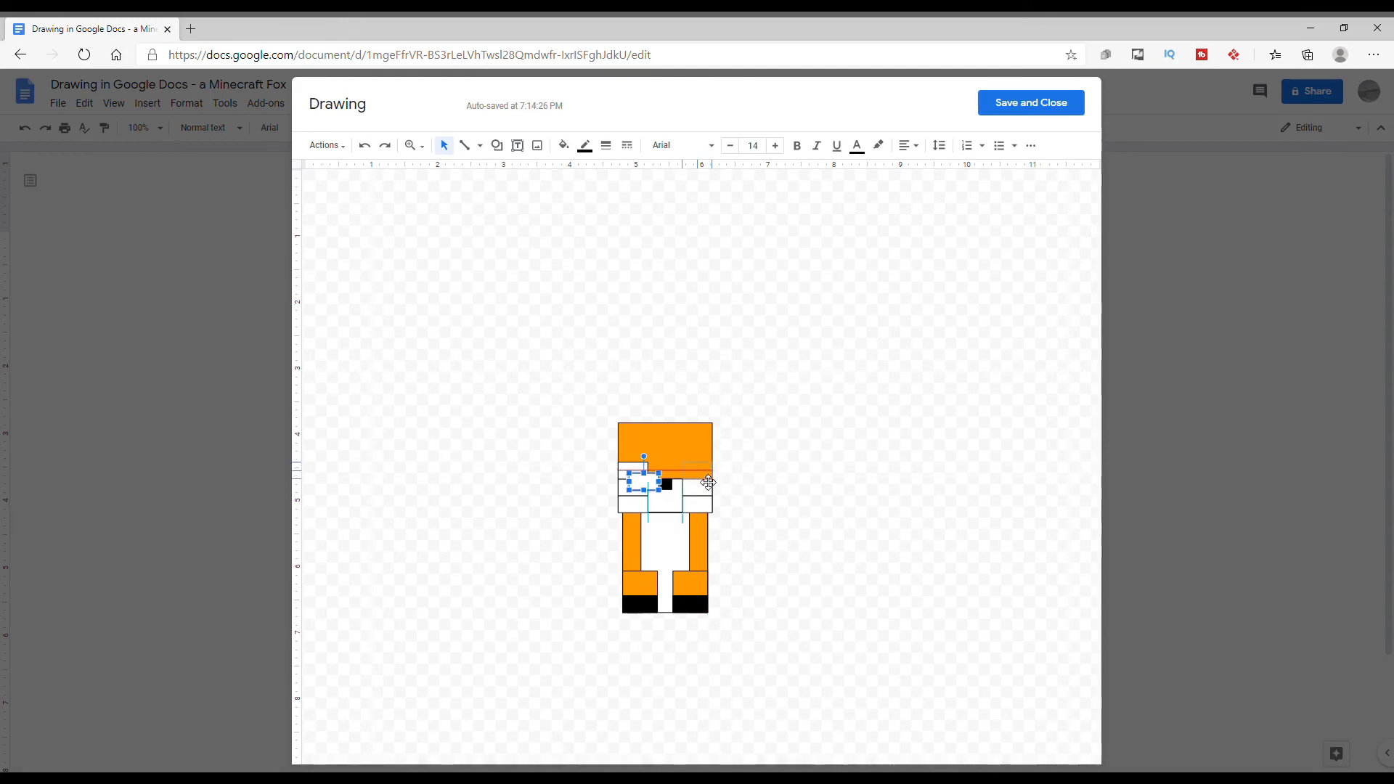
drag(653, 493, 707, 475)
click(796, 432)
click(715, 342)
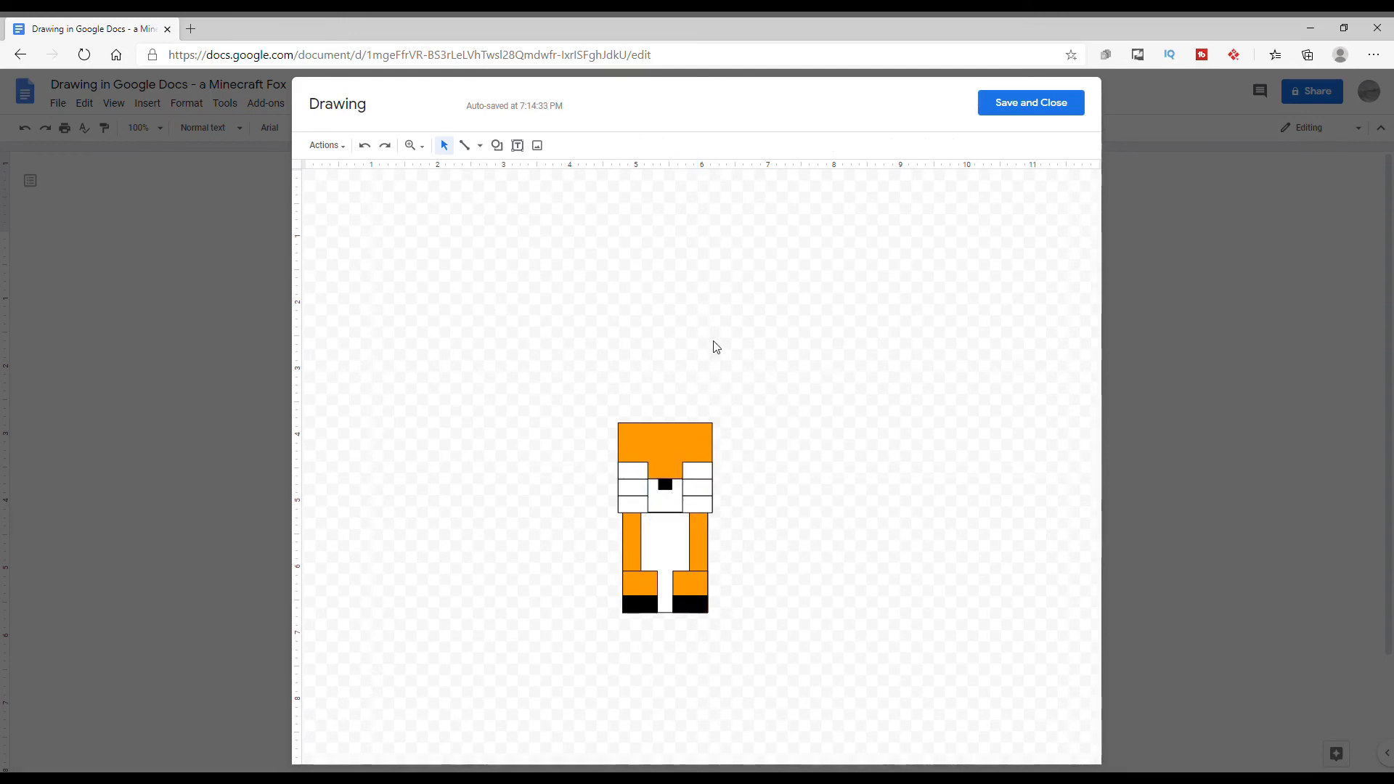
- Draw a narrow pupil rectangle in the middle of the left white eye and fill it black
click(499, 146)
click(611, 181)
drag(647, 488, 639, 480)
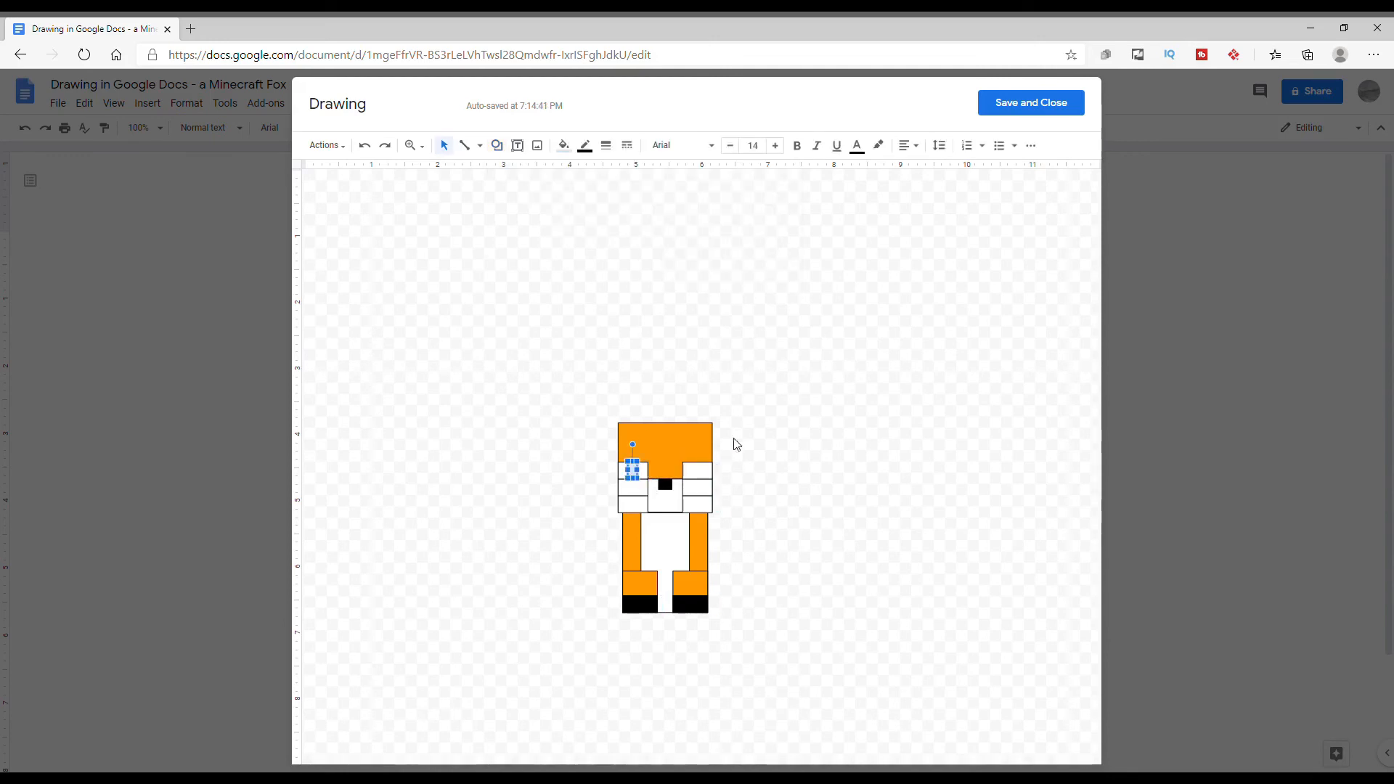
click(563, 145)
click(572, 219)
- Copy the black pupil and place the duplicate in the middle of the right white eye
right_click(645, 473)
click(693, 506)
right_click(664, 303)
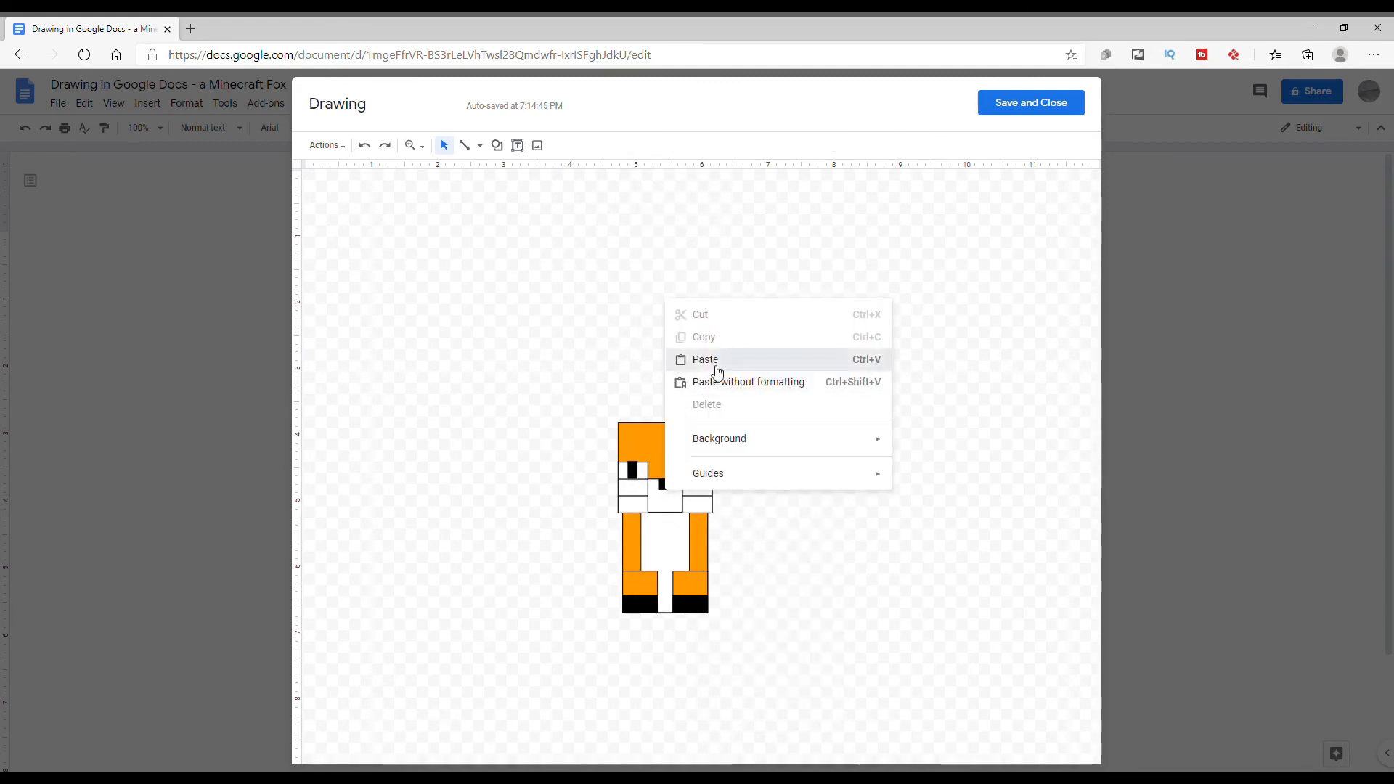
click(690, 363)
drag(646, 482, 699, 473)
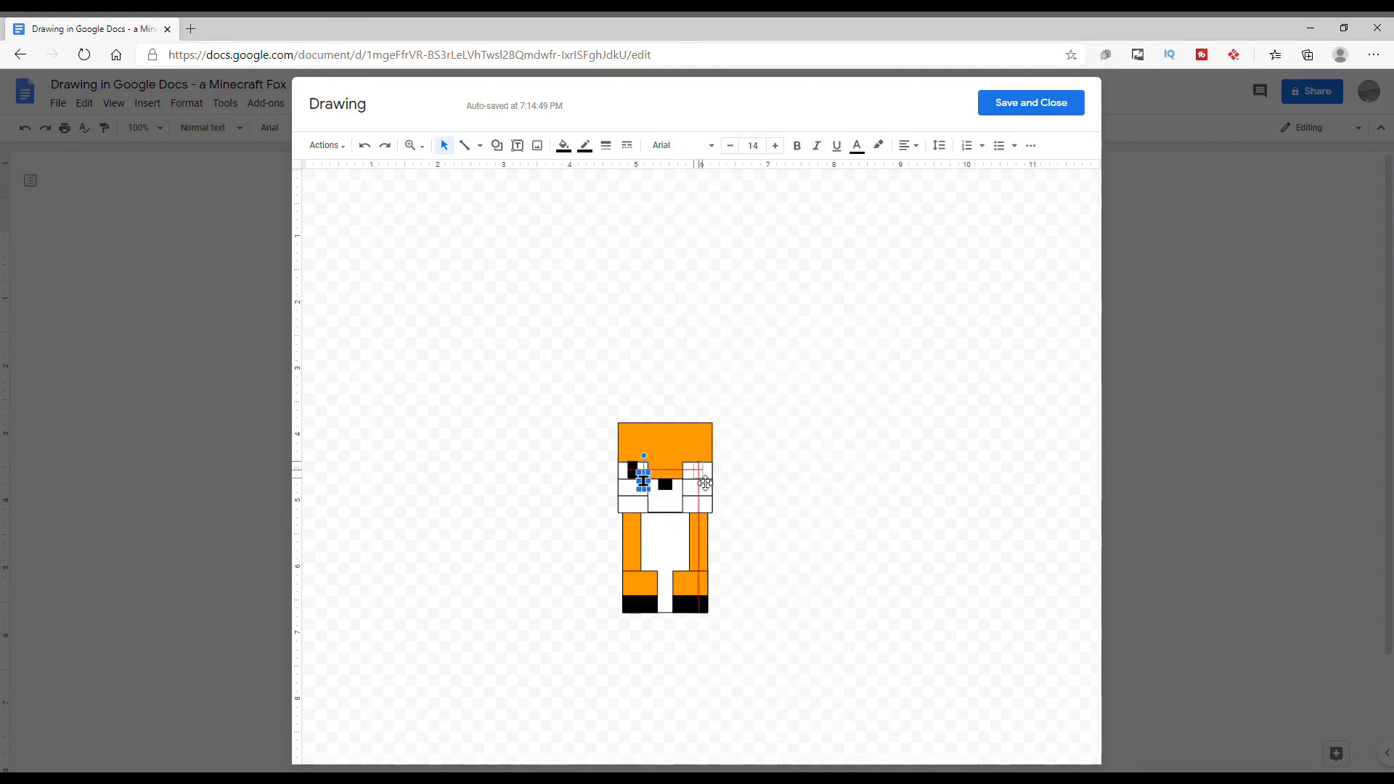
click(957, 418)
- Widen the black pupils in the right and left eyes to matching sizes
click(701, 476)
click(791, 453)
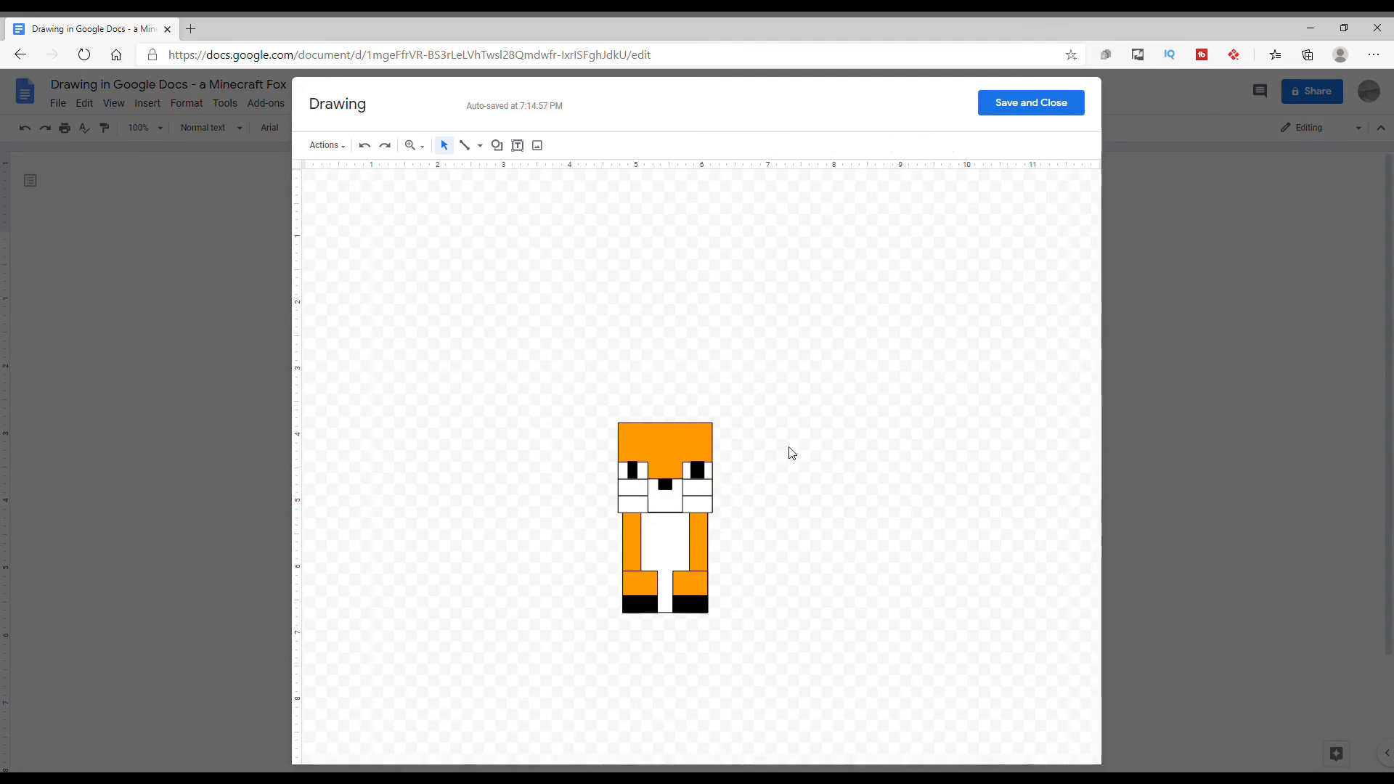
click(643, 473)
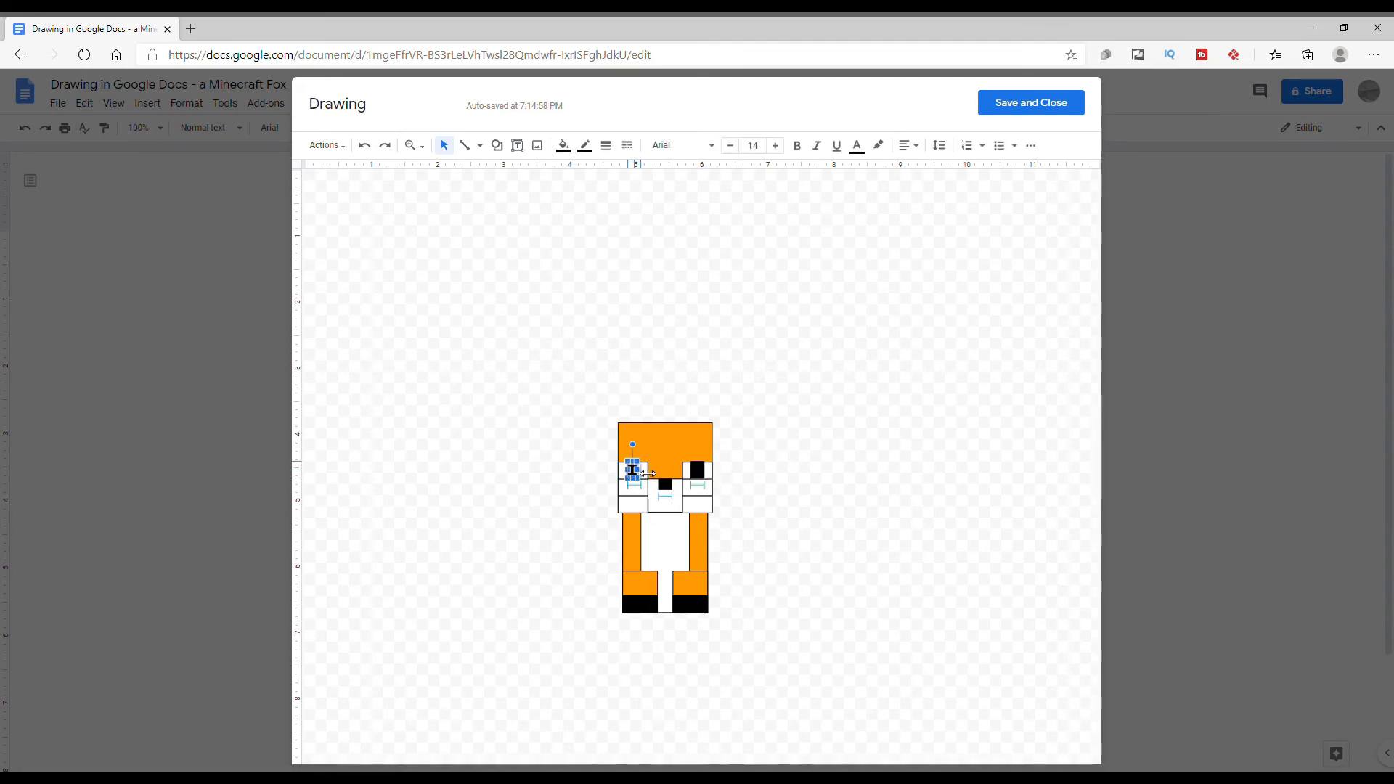
drag(647, 474, 637, 476)
click(662, 459)
click(896, 442)
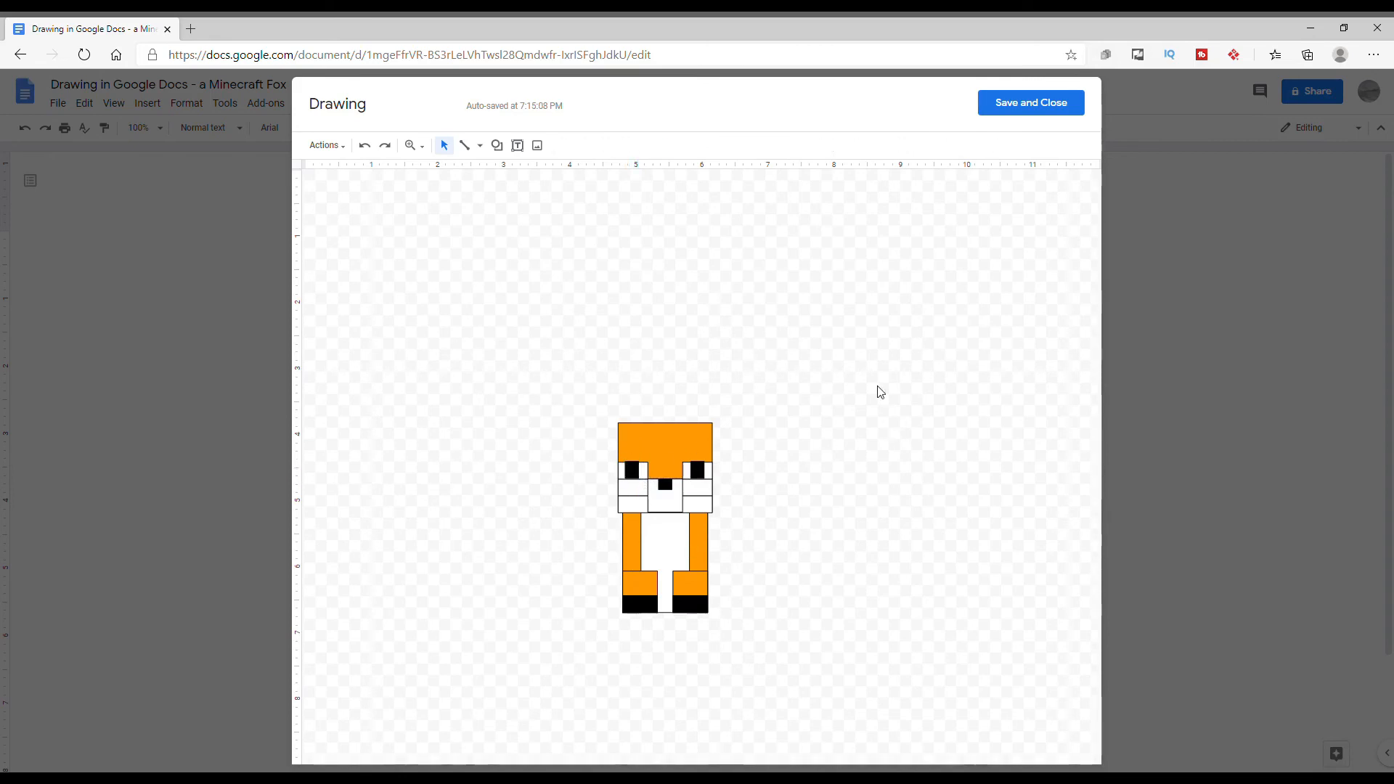
- Draw an ear rectangle on top of the head, flush with its left edge, and fill it orange
click(496, 146)
mouse_move(534, 171)
click(610, 174)
drag(728, 358, 648, 409)
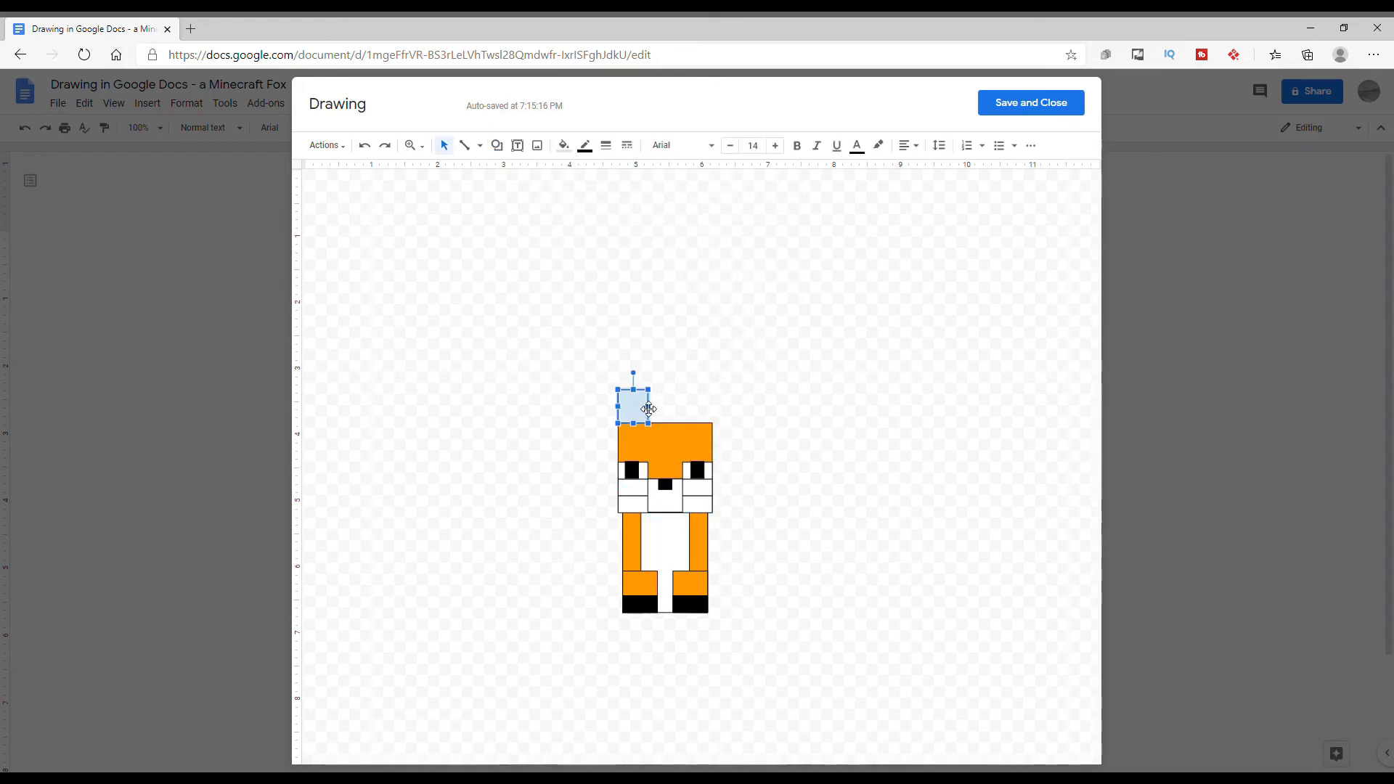
click(565, 146)
click(601, 232)
click(797, 326)
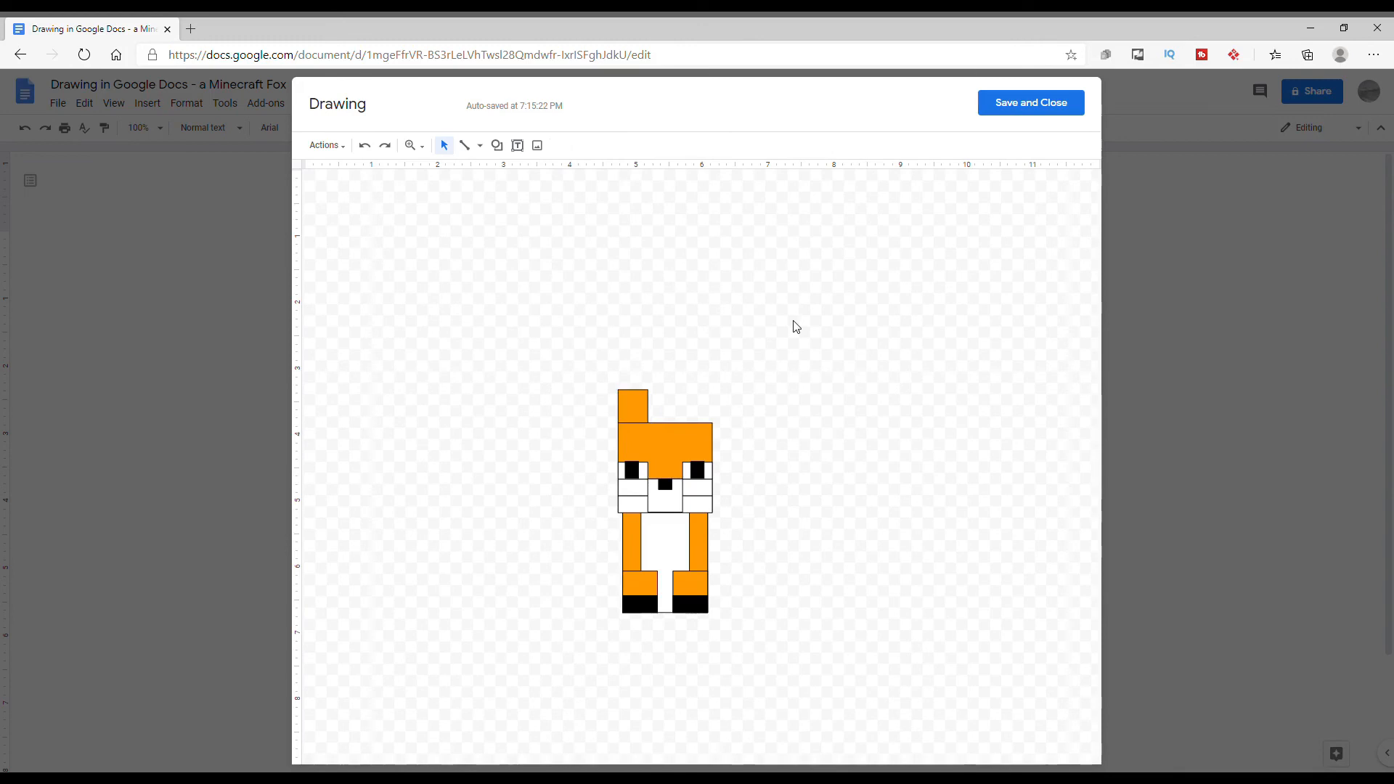
- Copy the orange ear and place the duplicate on top of the head, flush with its right edge
right_click(630, 418)
click(682, 452)
right_click(765, 355)
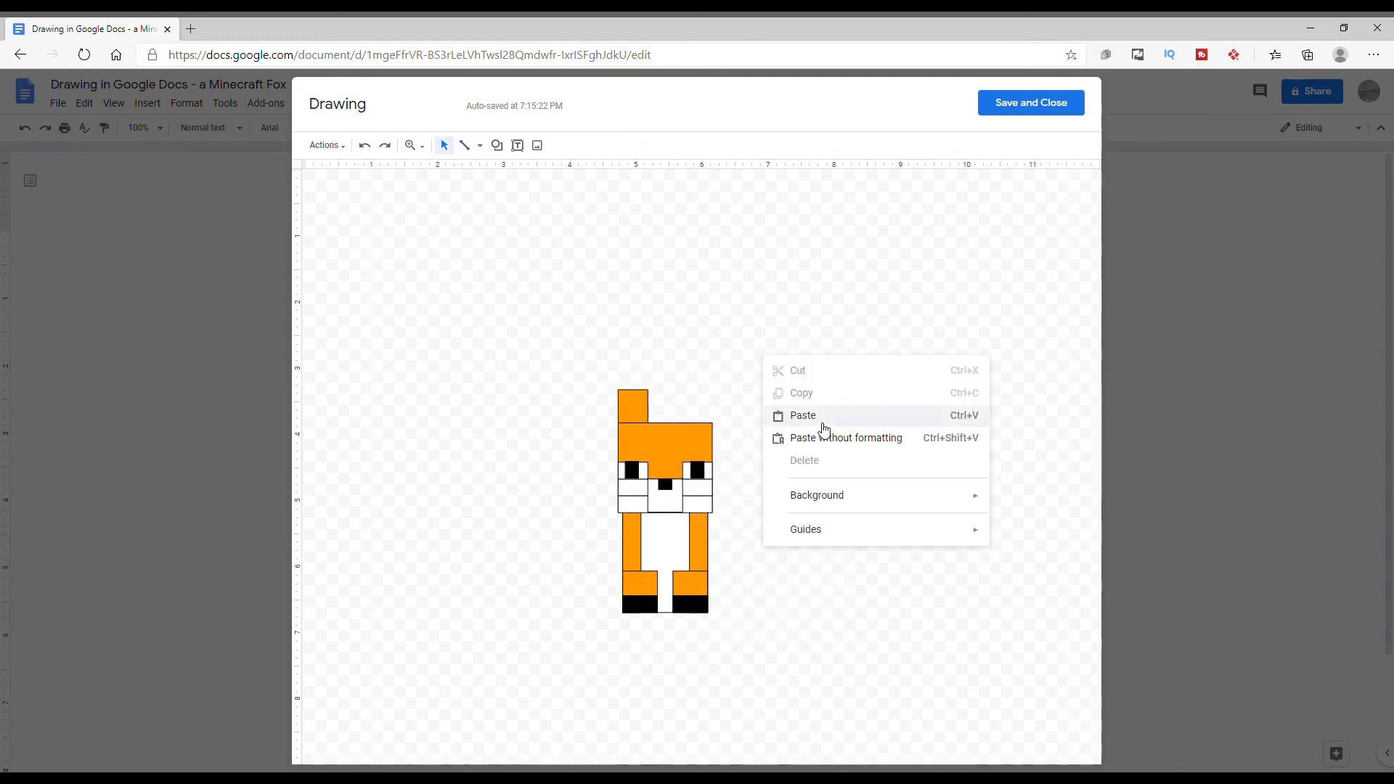
click(806, 414)
drag(686, 434, 732, 412)
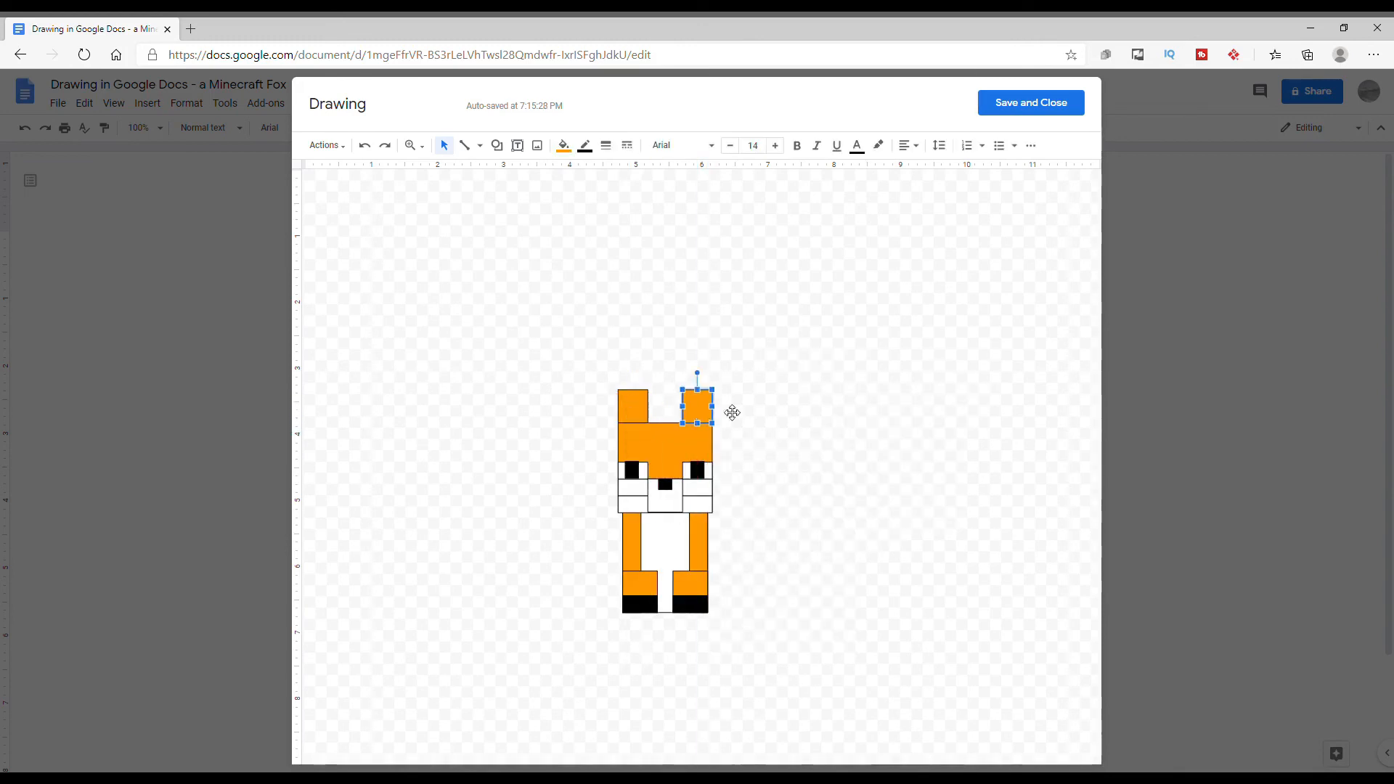
- Draw a tail rectangle against the outer edge of the fox's right paw, fill it orange and shorten it slightly
click(867, 375)
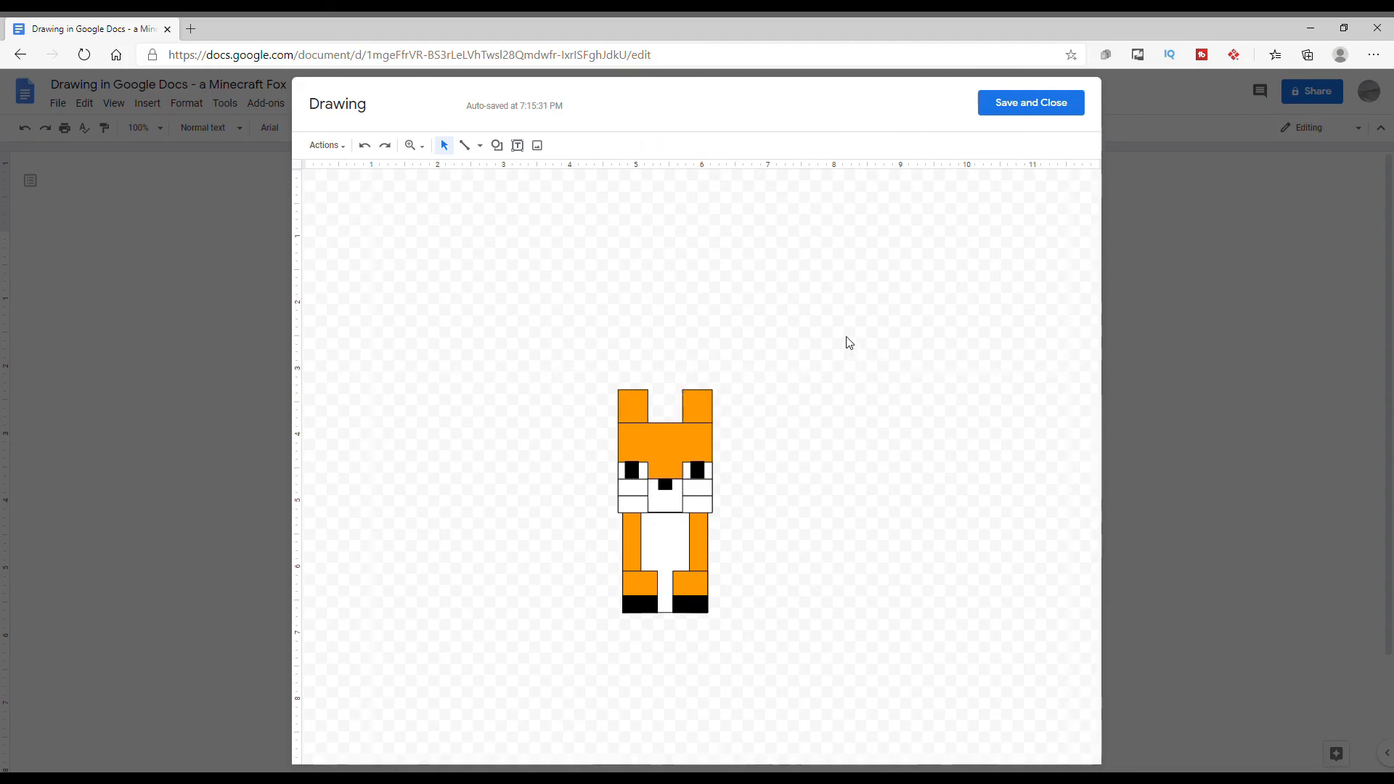
click(496, 145)
click(610, 177)
mouse_move(804, 433)
mouse_down()
mouse_move(869, 455)
mouse_move(902, 486)
mouse_move(828, 611)
mouse_move(757, 605)
mouse_up()
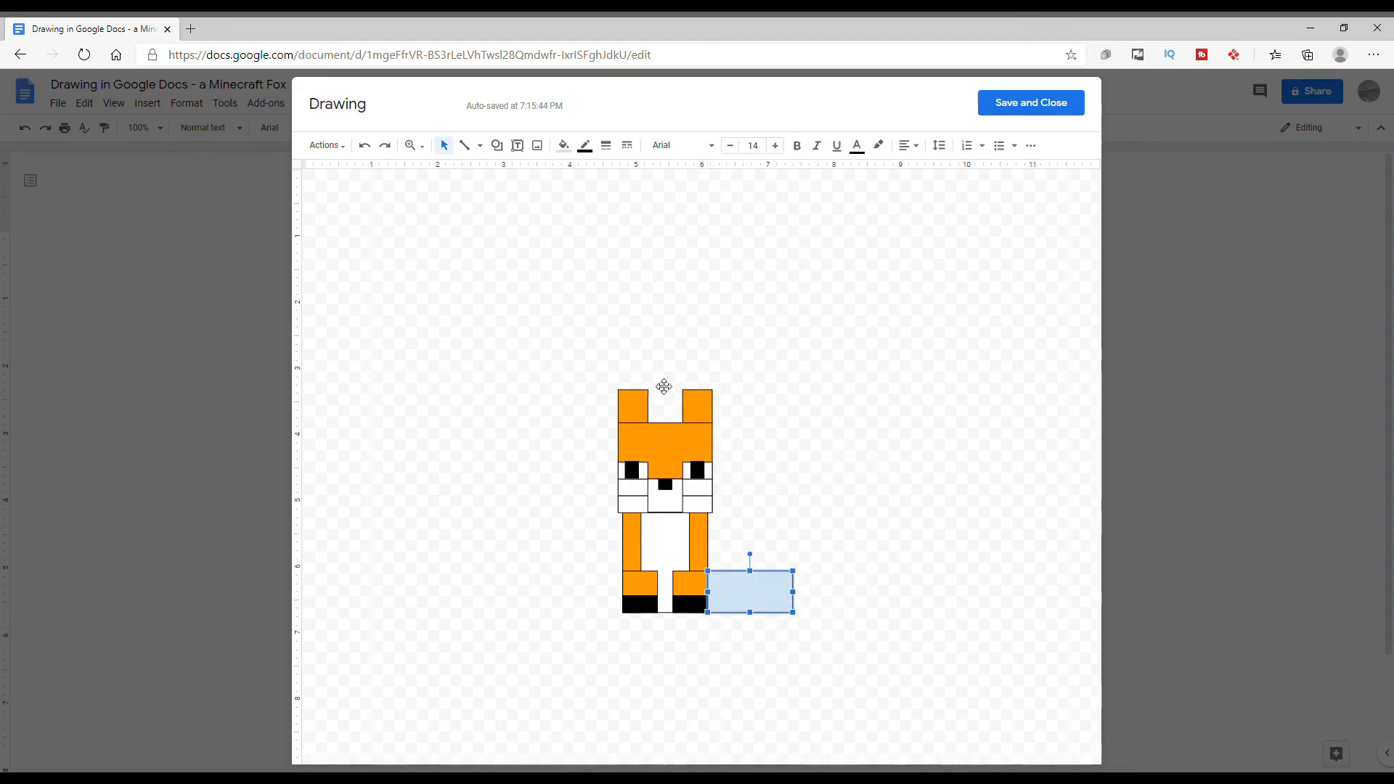
click(564, 146)
click(601, 231)
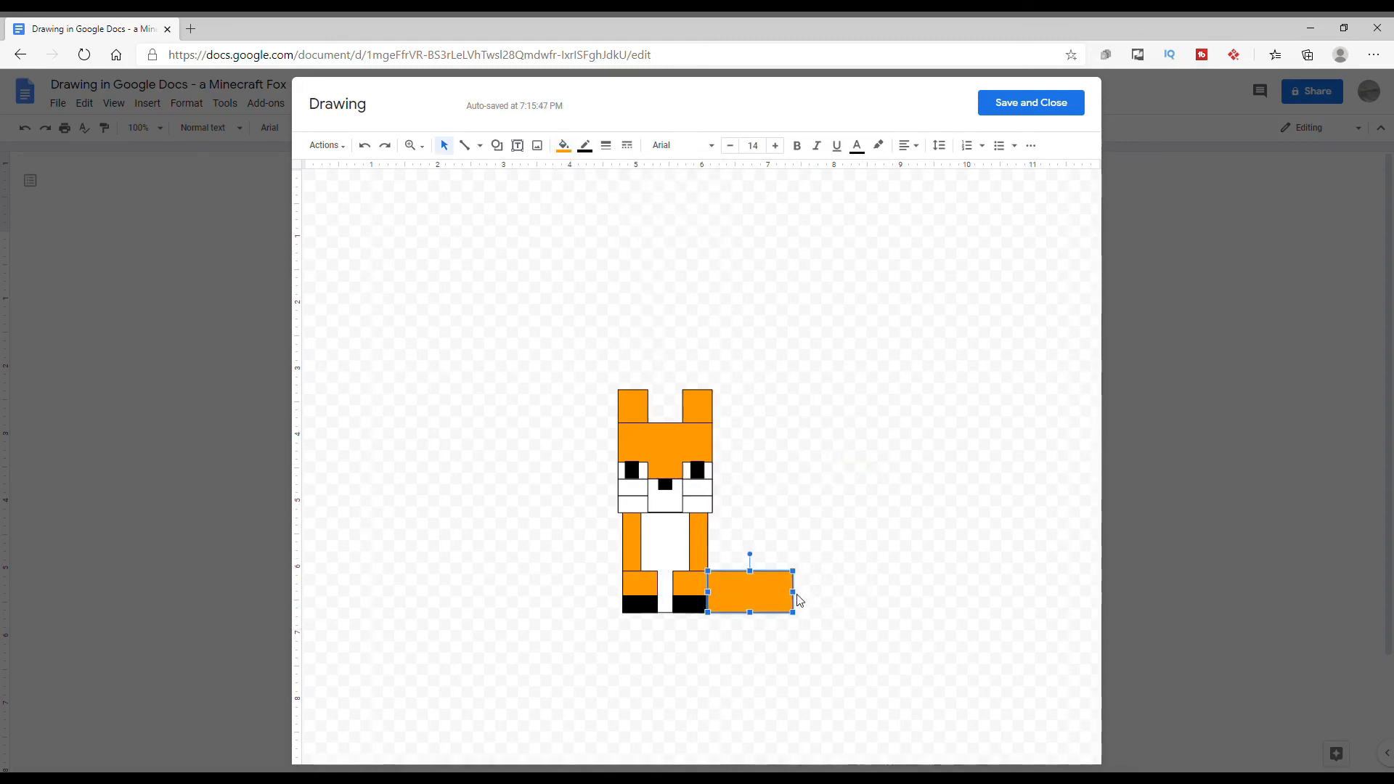
drag(796, 596, 783, 596)
click(905, 530)
- Draw a tip rectangle as tall as the tail, place it over the tail's outer half and fill it white
click(497, 146)
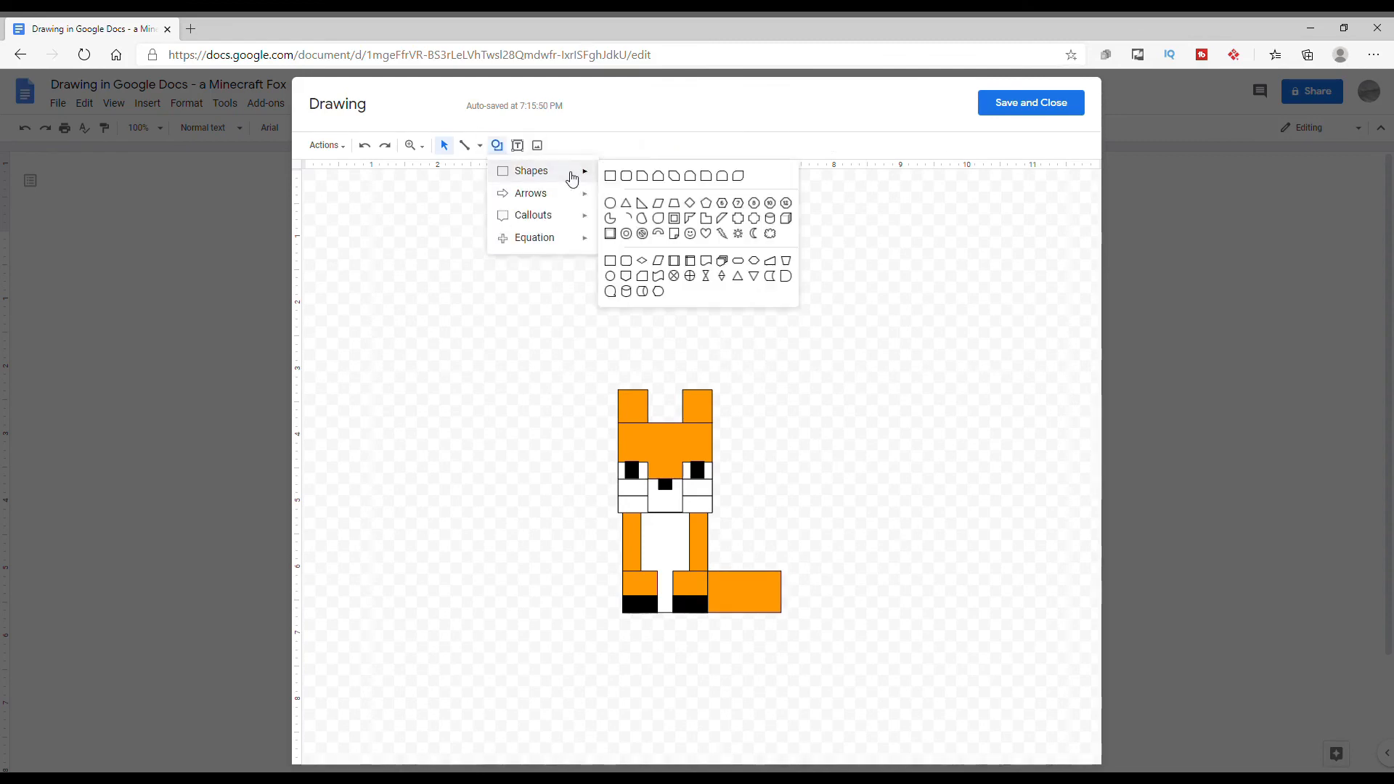
click(610, 176)
mouse_move(791, 336)
mouse_down()
mouse_move(805, 383)
mouse_move(803, 363)
mouse_up()
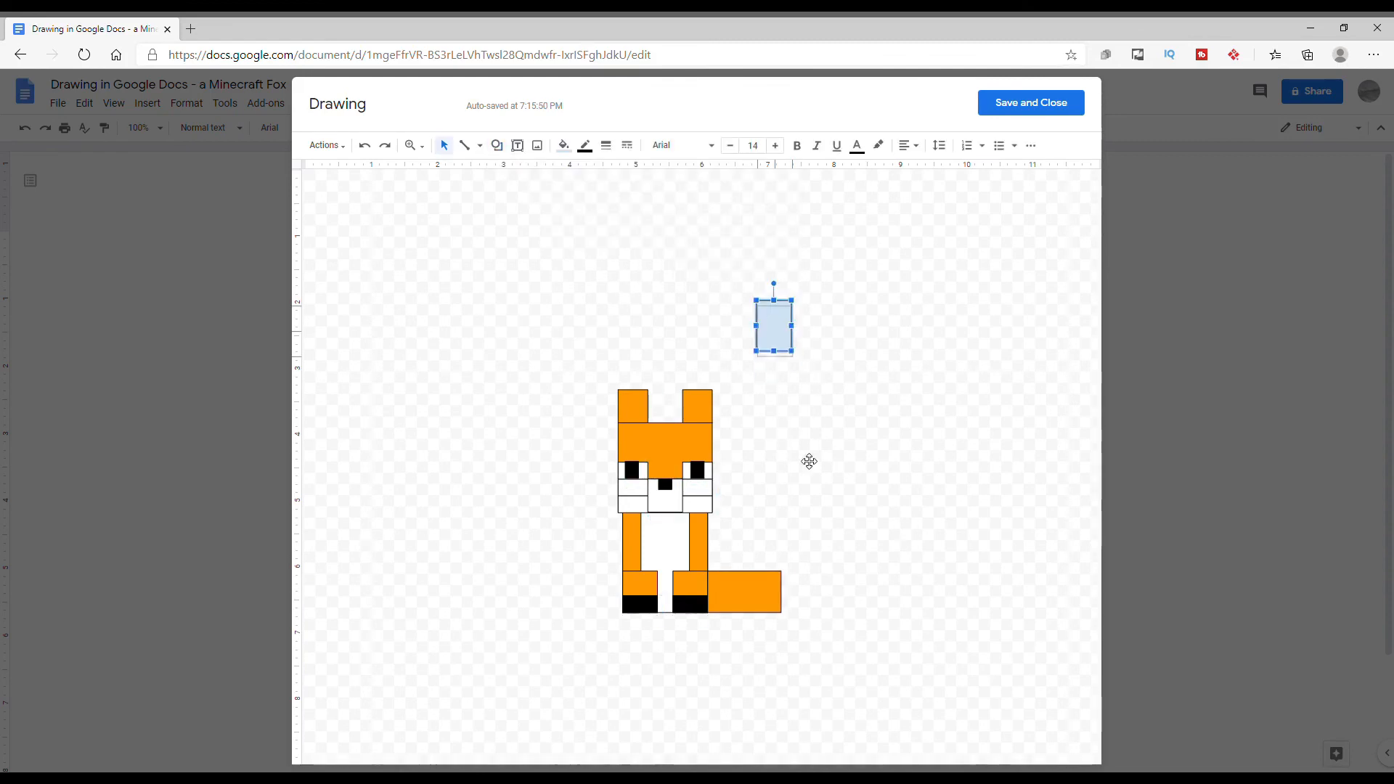
drag(784, 615, 765, 613)
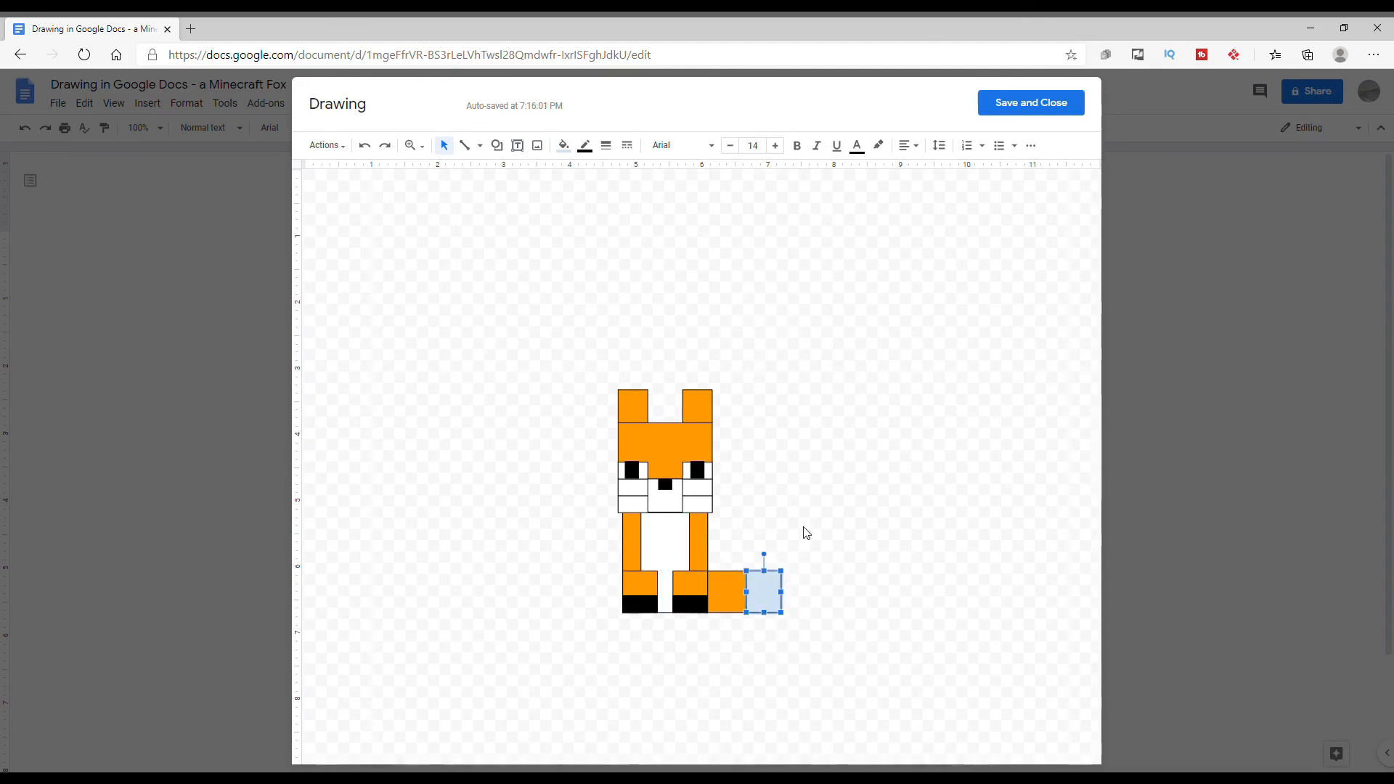
click(565, 145)
click(713, 222)
click(809, 330)
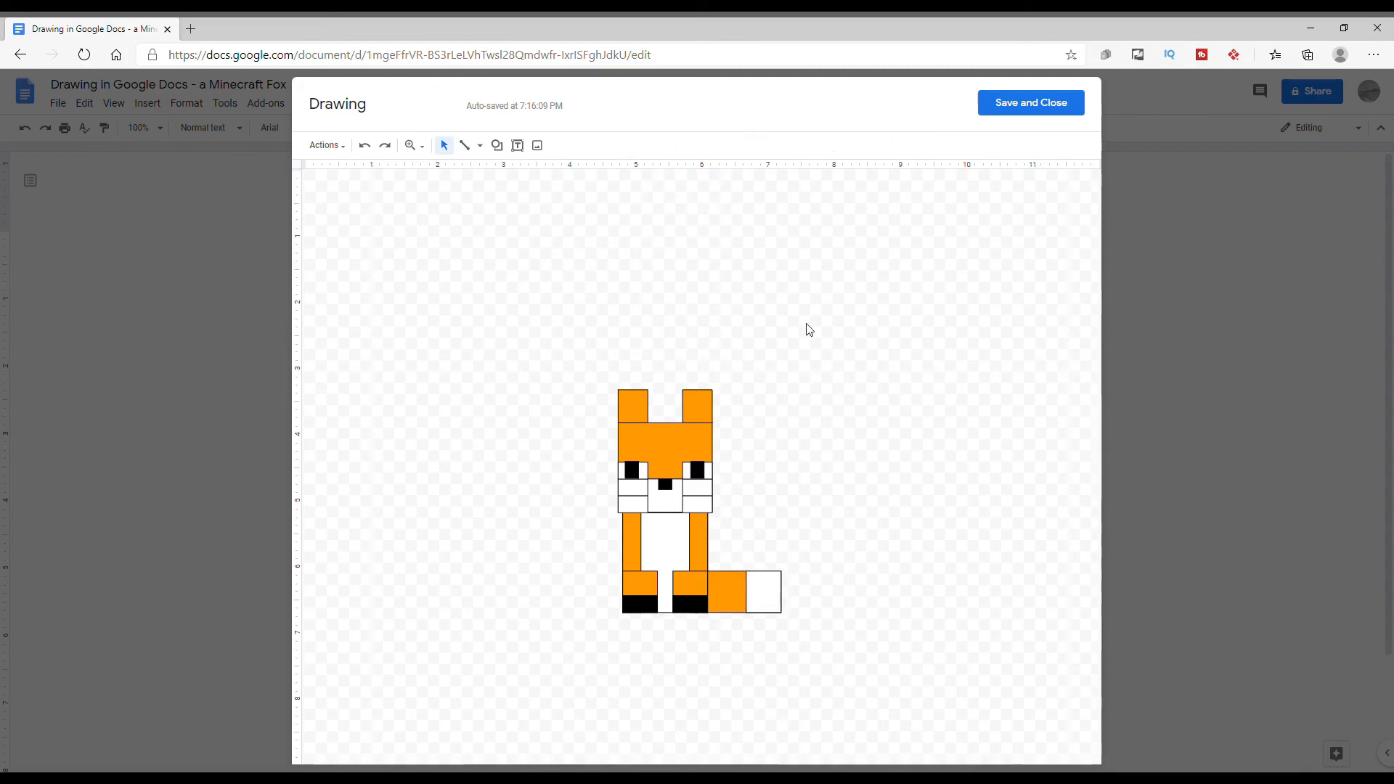
- Recolour the black outline of the white tail tip to a pale shade
click(763, 592)
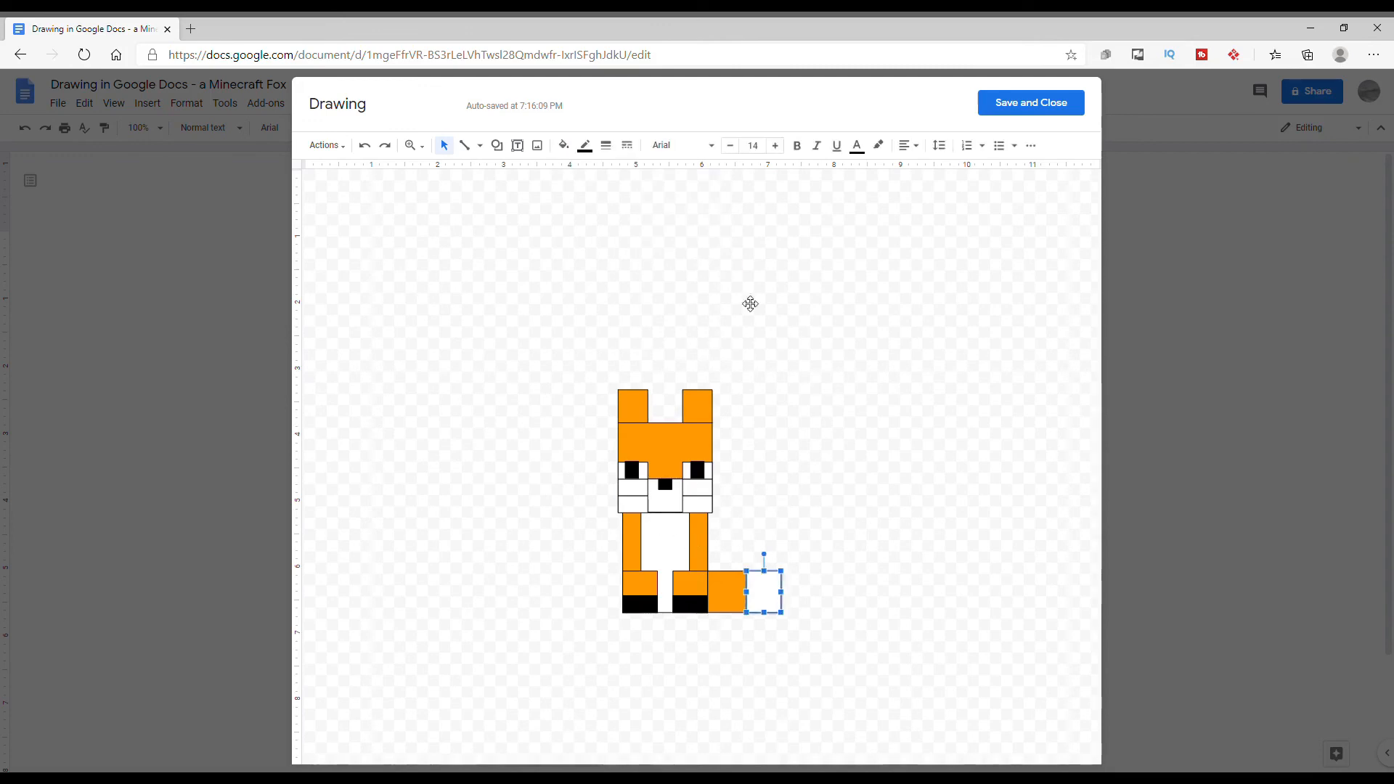
click(585, 145)
click(593, 150)
- Draw a small white square with a pale outline across the inner edge of the tail tip
click(498, 147)
mouse_move(559, 174)
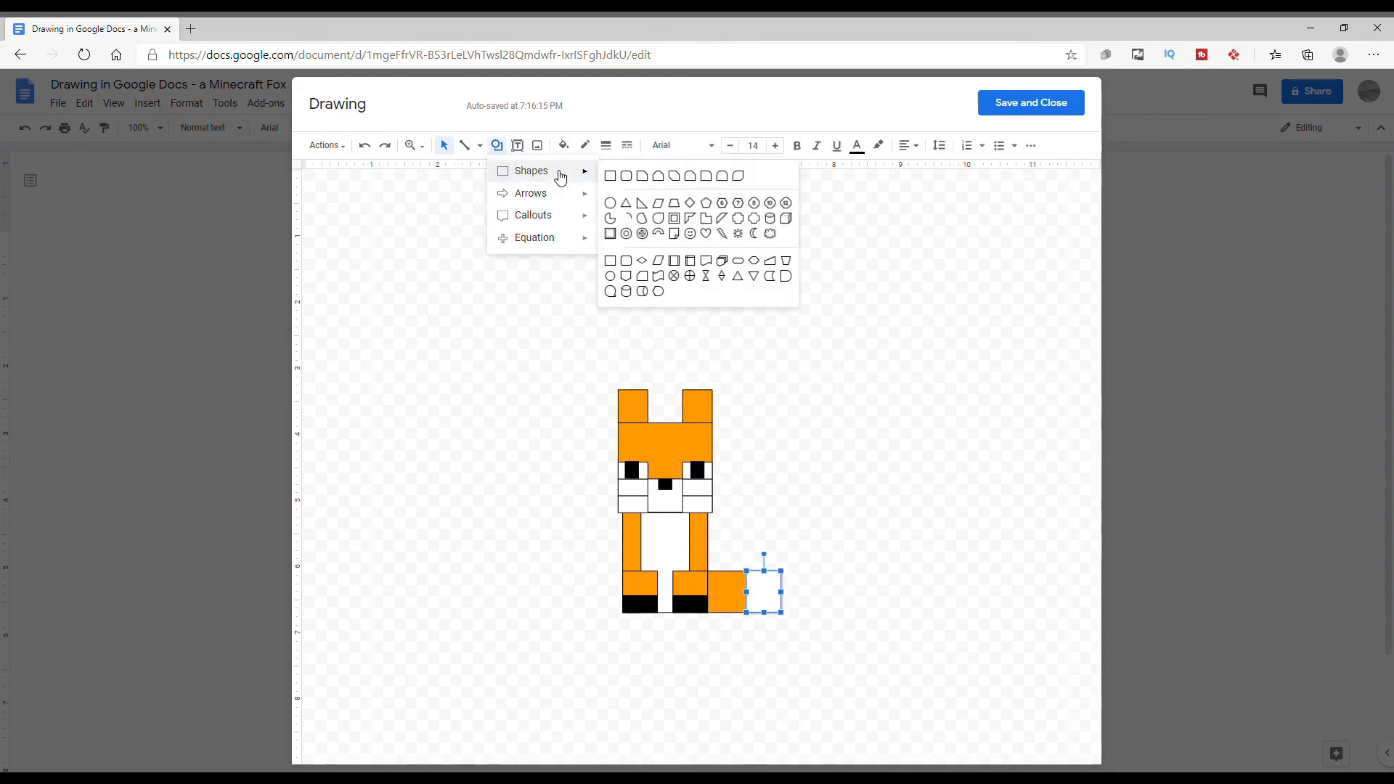
click(610, 177)
mouse_move(745, 348)
mouse_down()
mouse_move(772, 377)
mouse_move(763, 366)
mouse_move(772, 542)
mouse_move(741, 587)
mouse_up()
click(721, 321)
click(741, 593)
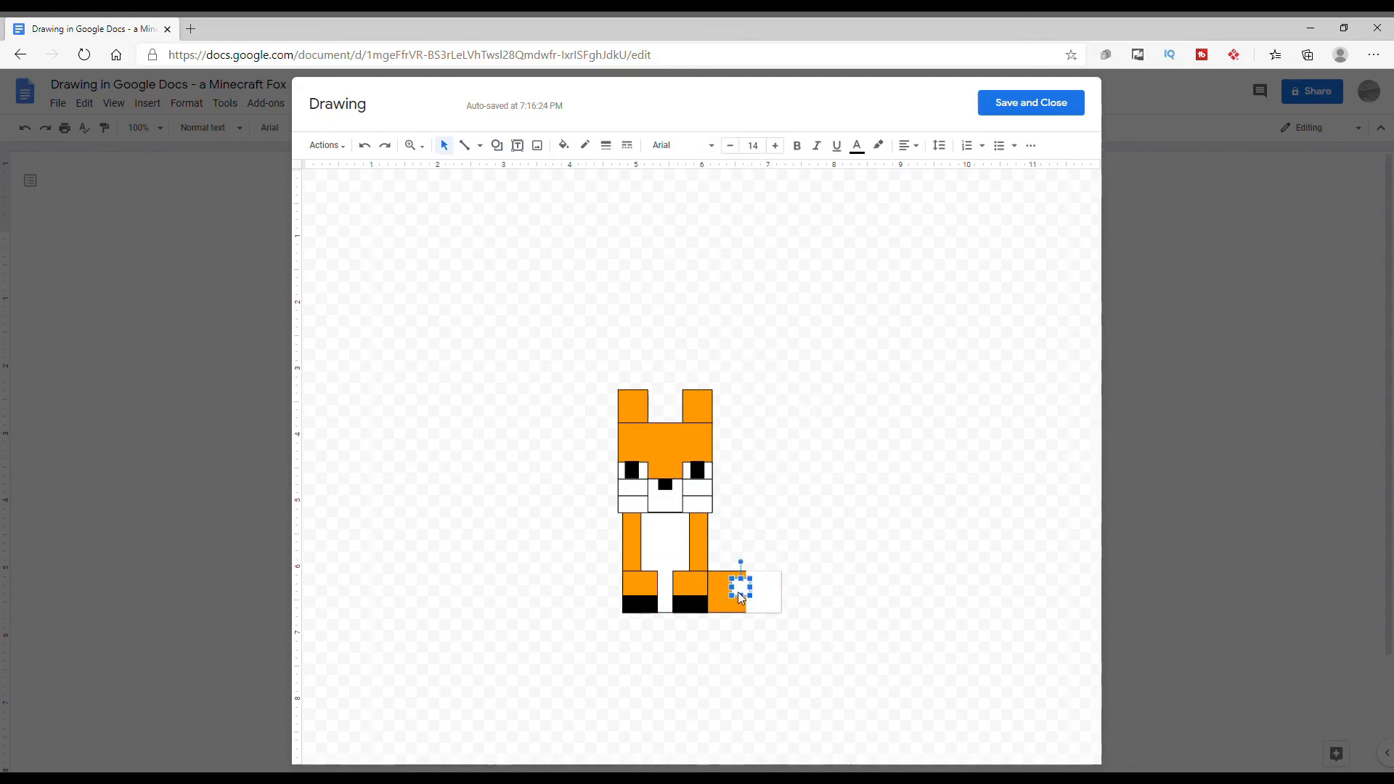
- Copy the small white square and place the two squares at the tail's upper and lower edges, overlapping the tip
right_click(738, 589)
click(774, 377)
right_click(790, 332)
click(795, 391)
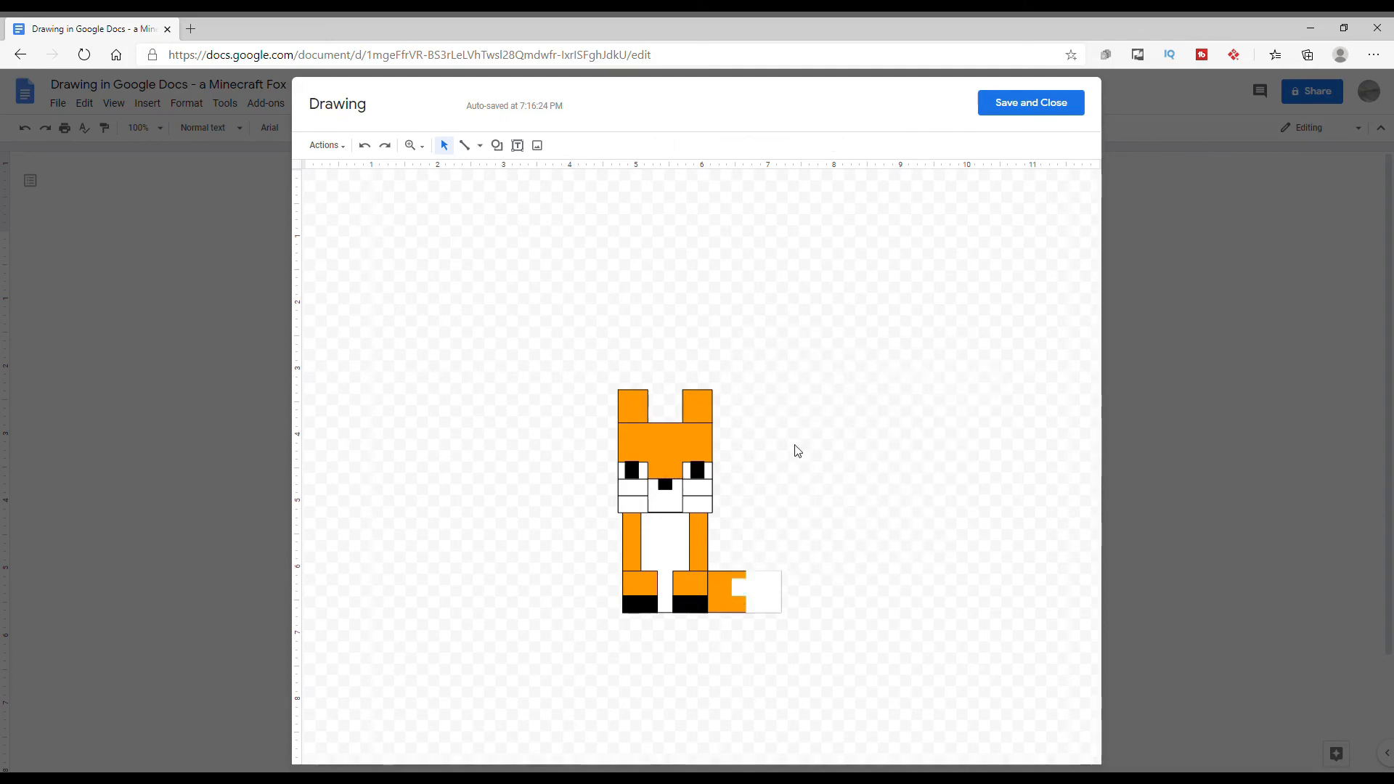
mouse_move(756, 605)
mouse_down()
mouse_move(766, 662)
mouse_move(744, 594)
mouse_up()
click(784, 665)
click(766, 659)
drag(766, 659, 754, 588)
click(787, 594)
click(750, 587)
click(857, 510)
- Set the outlines of the upper and lower small white tail squares to black
click(755, 578)
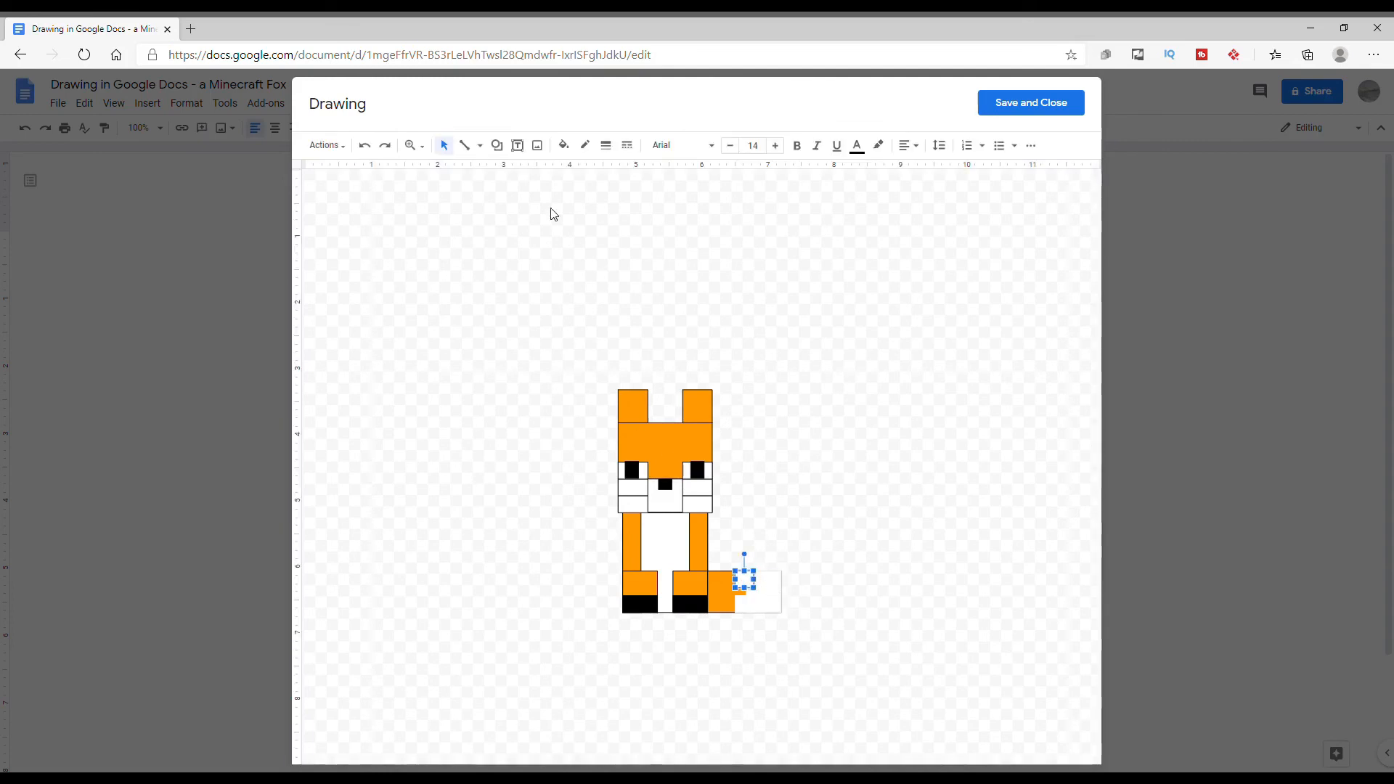
click(584, 146)
click(596, 193)
click(779, 593)
click(749, 612)
click(585, 145)
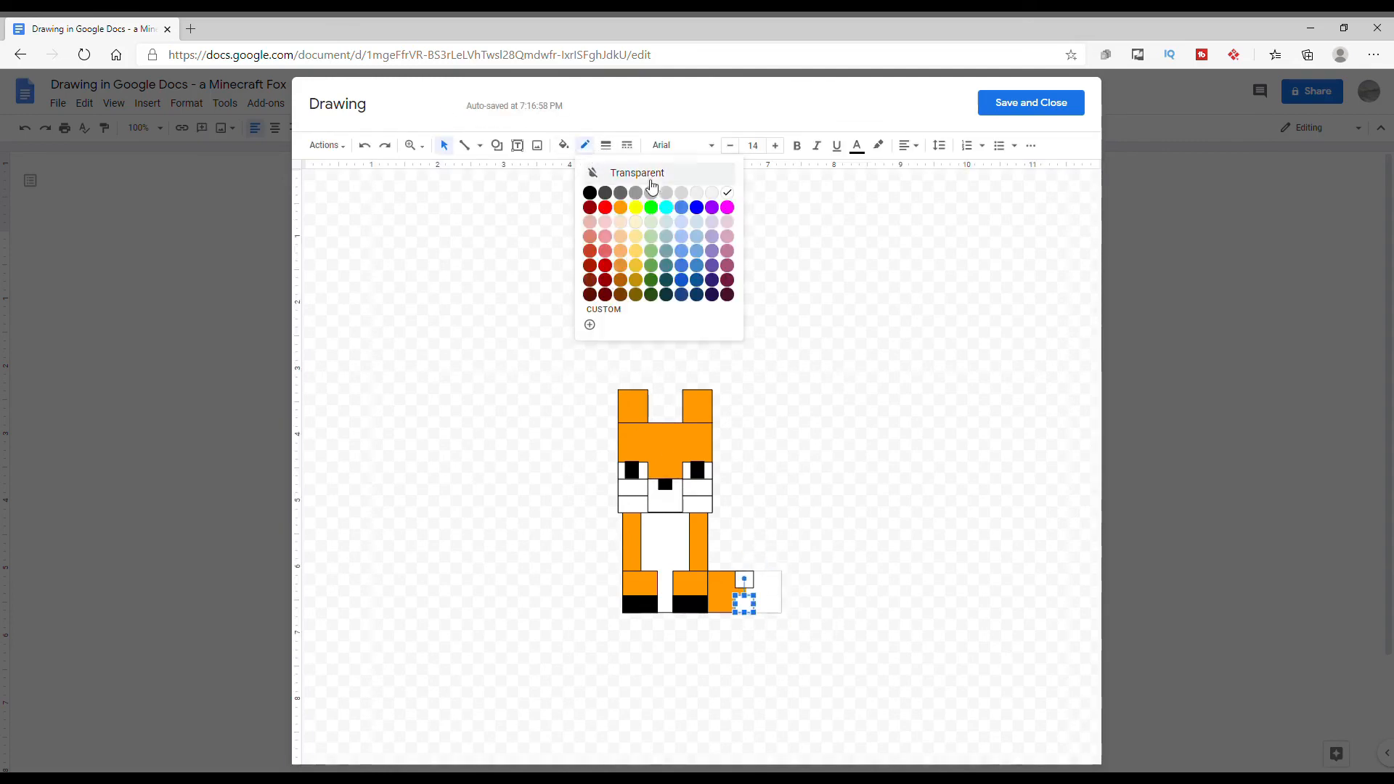
click(592, 193)
click(832, 593)
- Set the outline of the large white tail tip to black
click(762, 609)
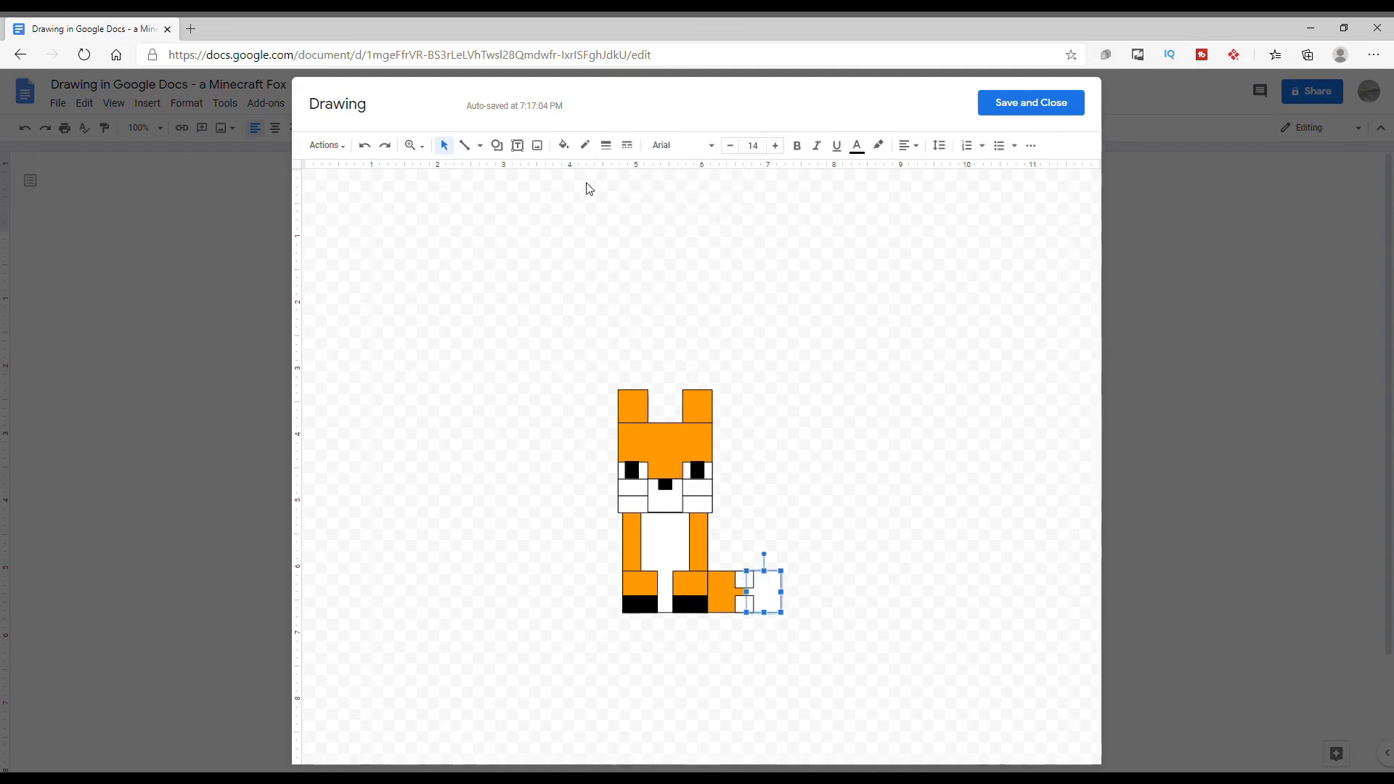
click(585, 145)
click(589, 194)
click(802, 398)
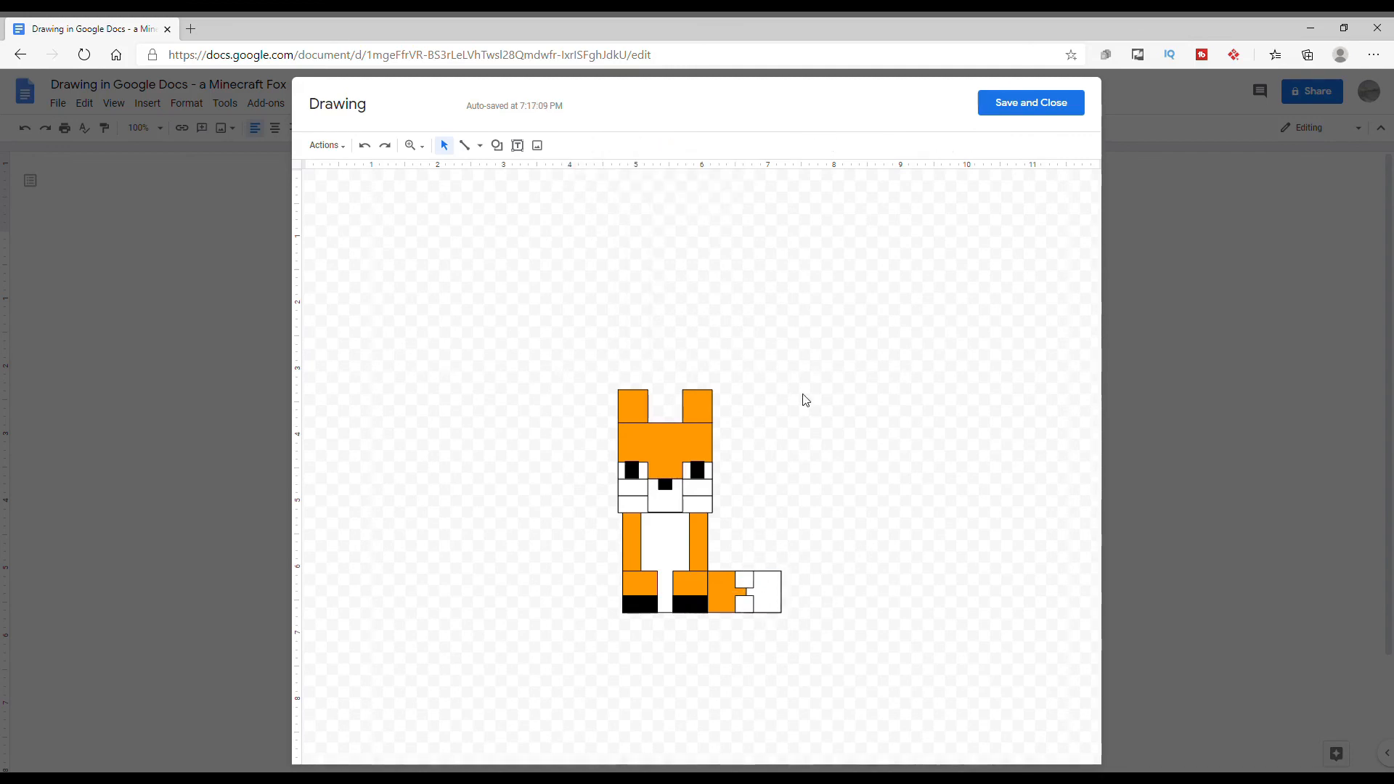
- Save and close the fox drawing, and bring up the document's download options
click(1027, 106)
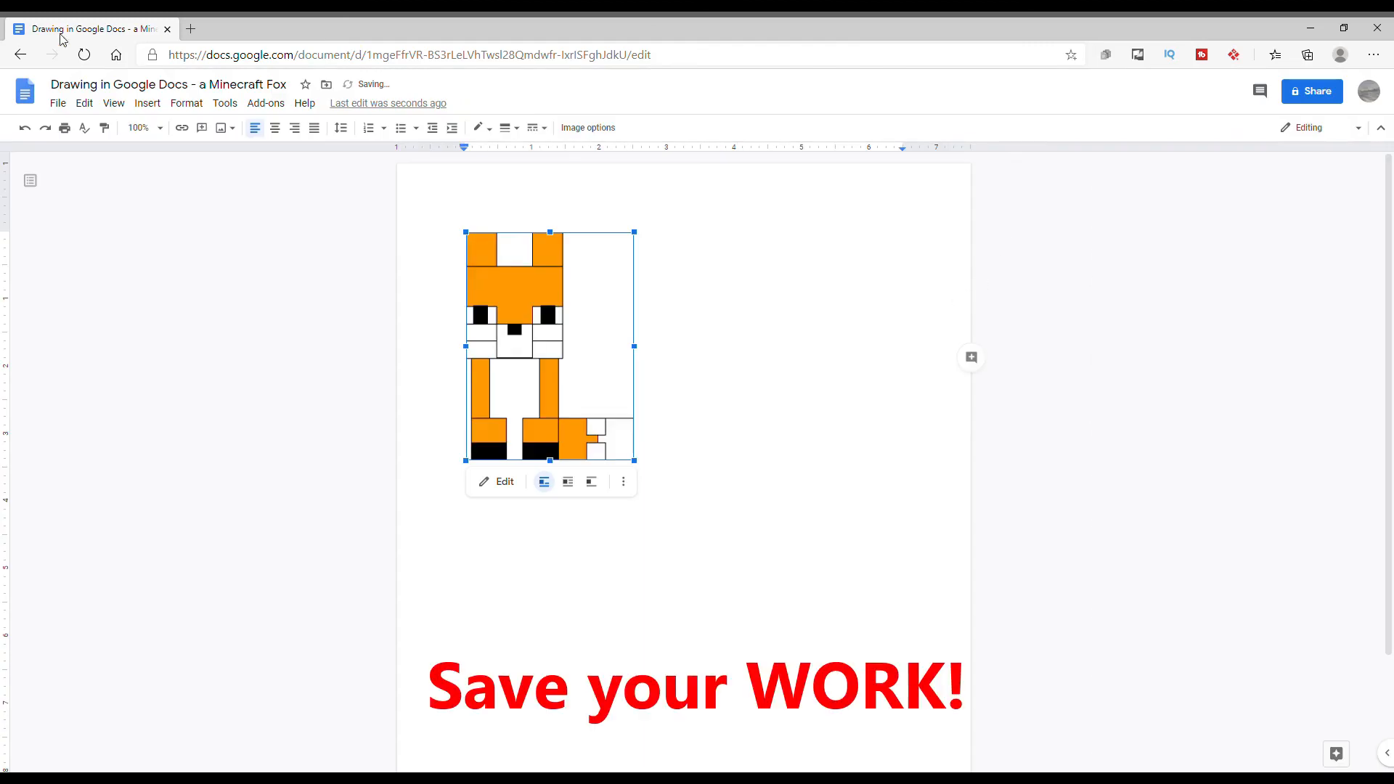
click(58, 103)
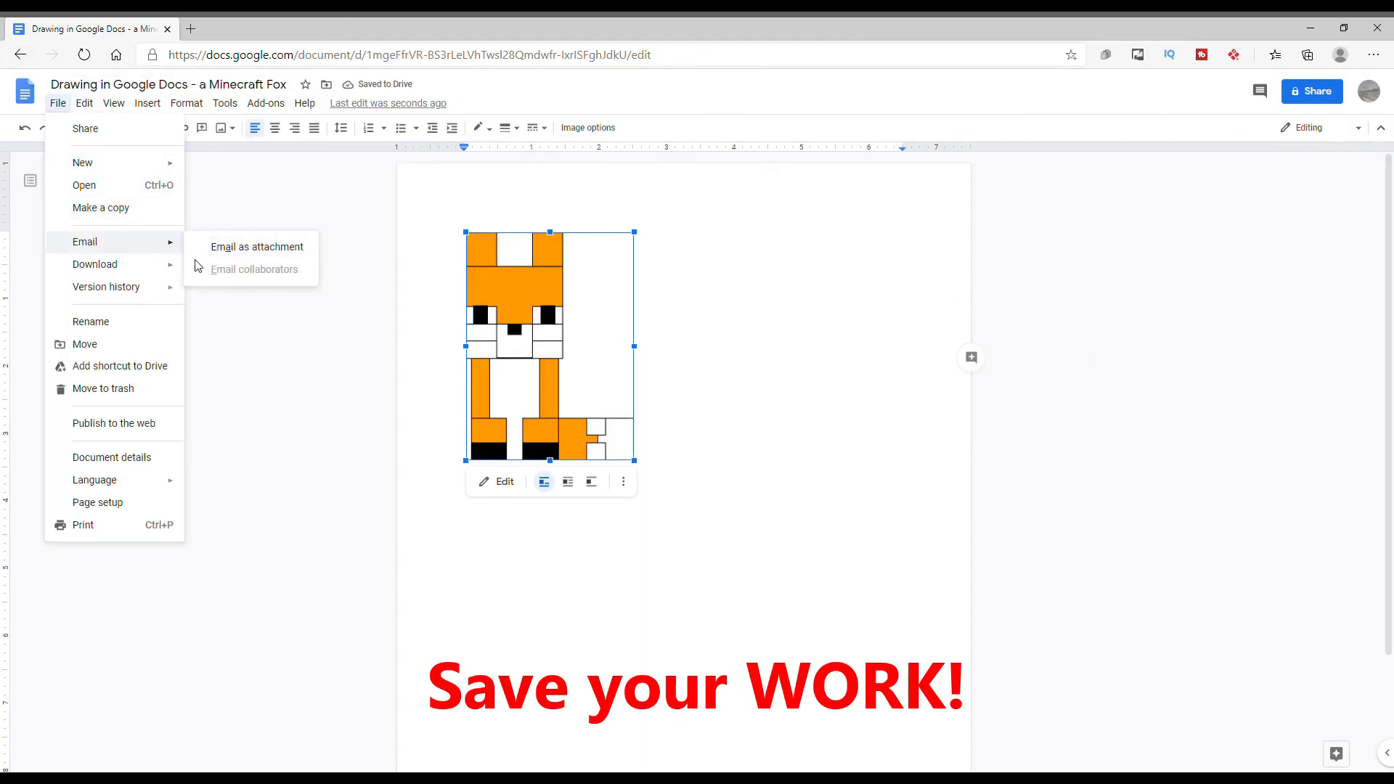
mouse_move(145, 264)
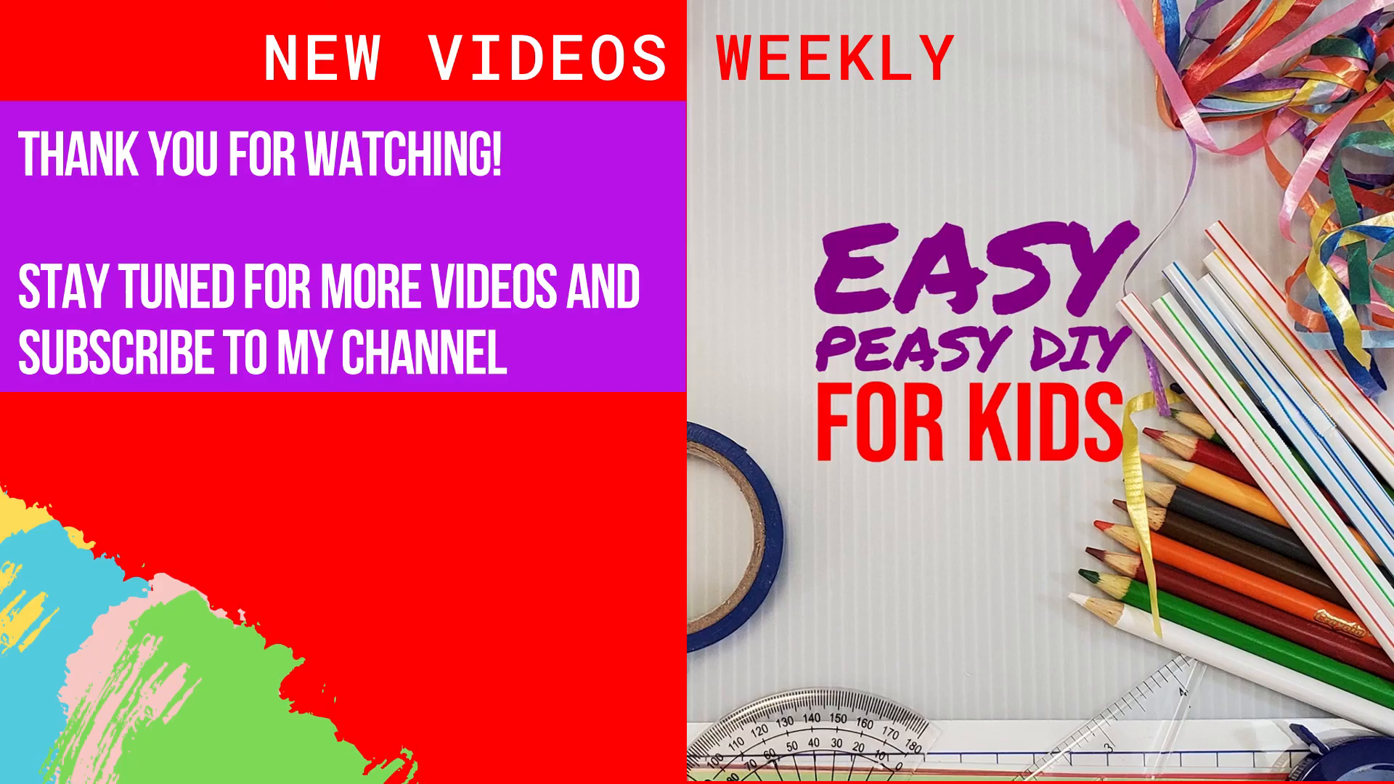